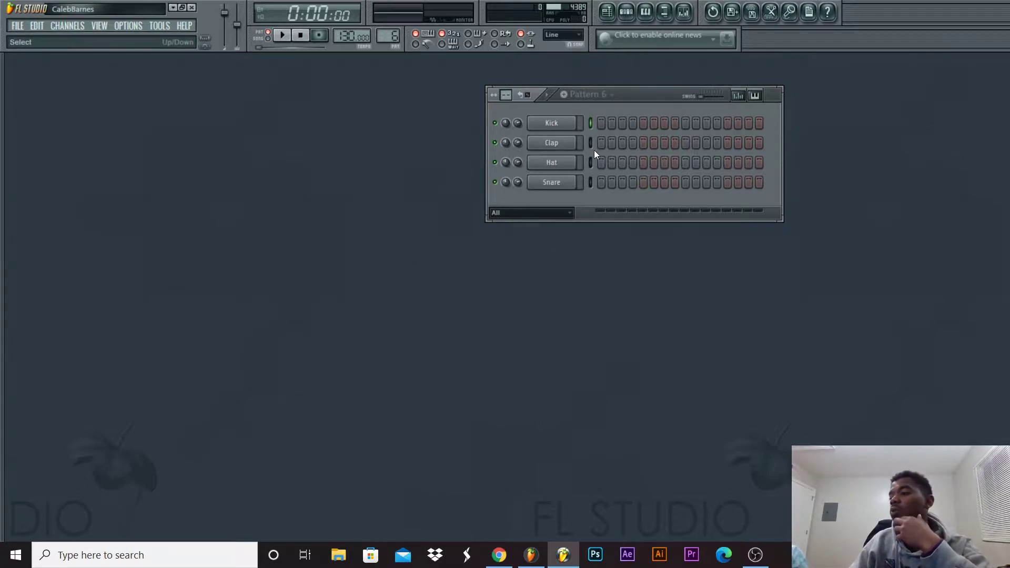
# Replace the Kick channel's sampler with the Xpand!2_x64 instrument.
pyautogui.rightClick(556, 130)
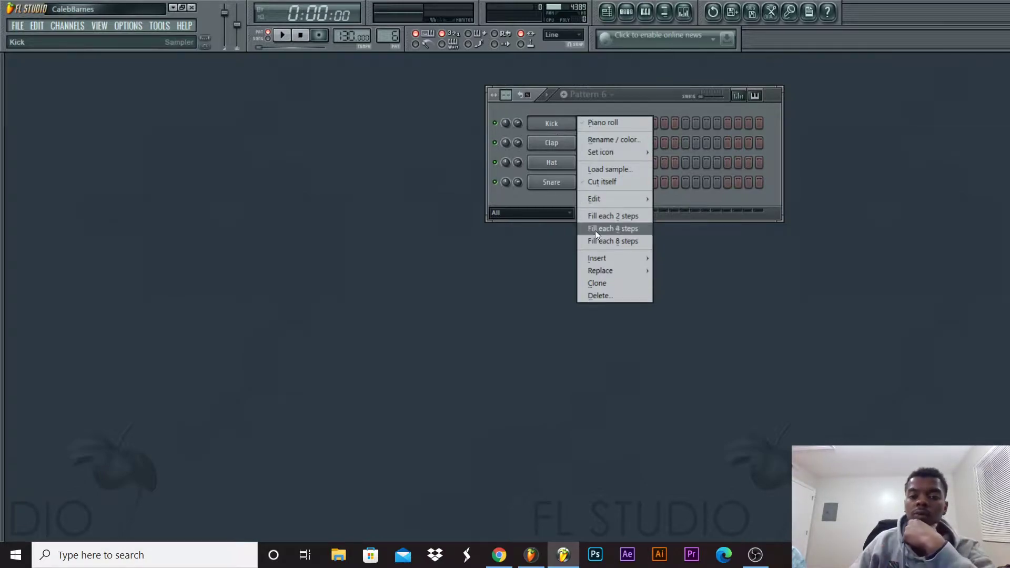
pyautogui.moveTo(607, 272)
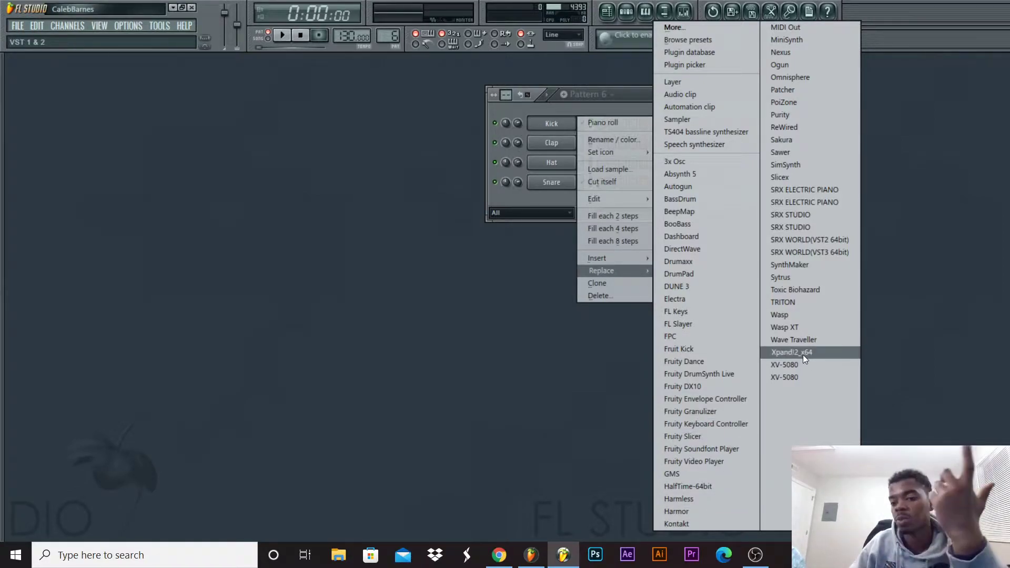
pyautogui.click(795, 352)
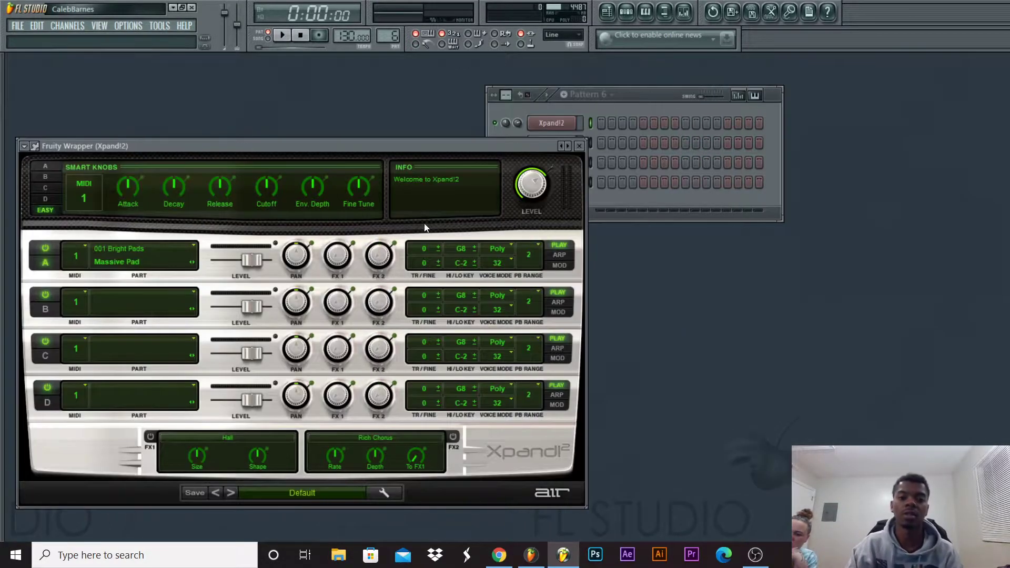
# Open the Xpand!2 channel's piano roll and maximize it.
pyautogui.click(665, 97)
pyautogui.rightClick(577, 120)
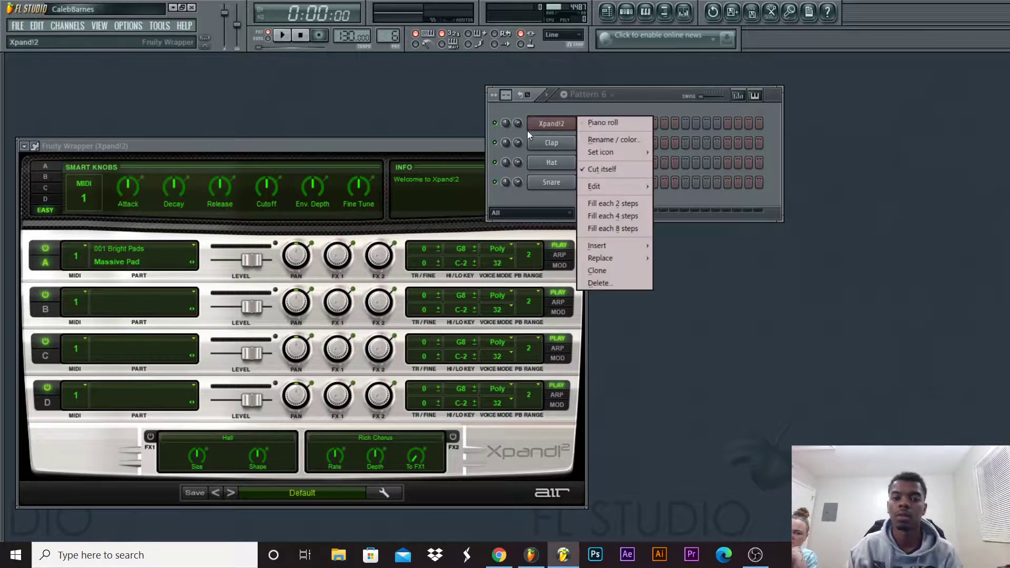
pyautogui.click(610, 124)
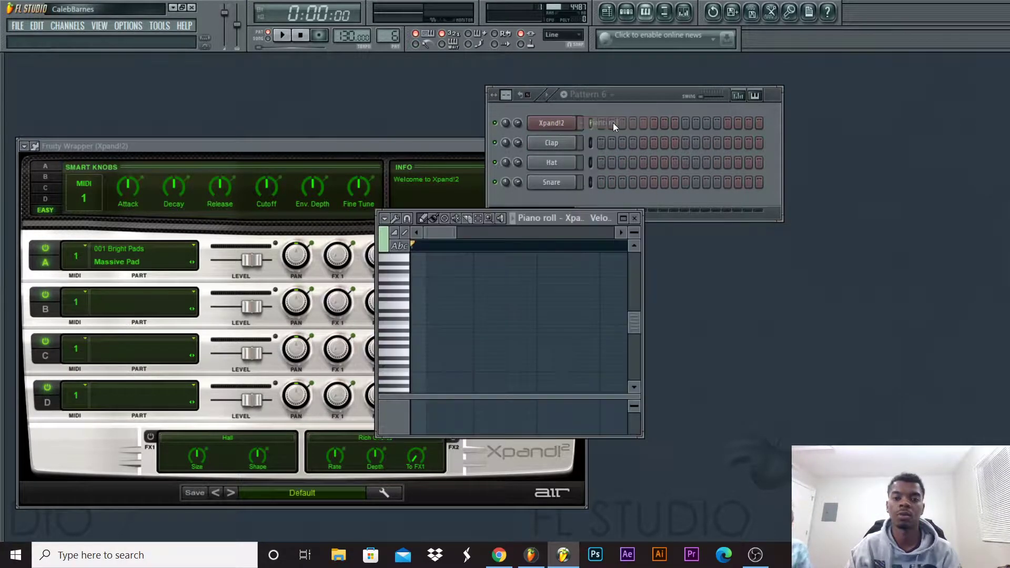
pyautogui.click(623, 218)
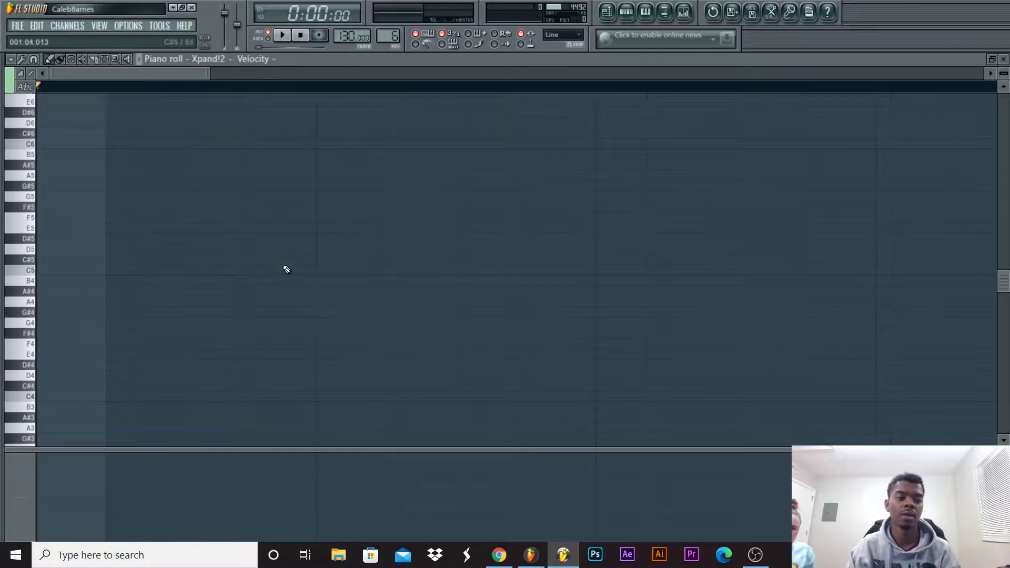
# Audition different notes and chords with the Xpand!2 sound to find a starting chord.
pyautogui.press('d')
pyautogui.press('g')
pyautogui.press('j')
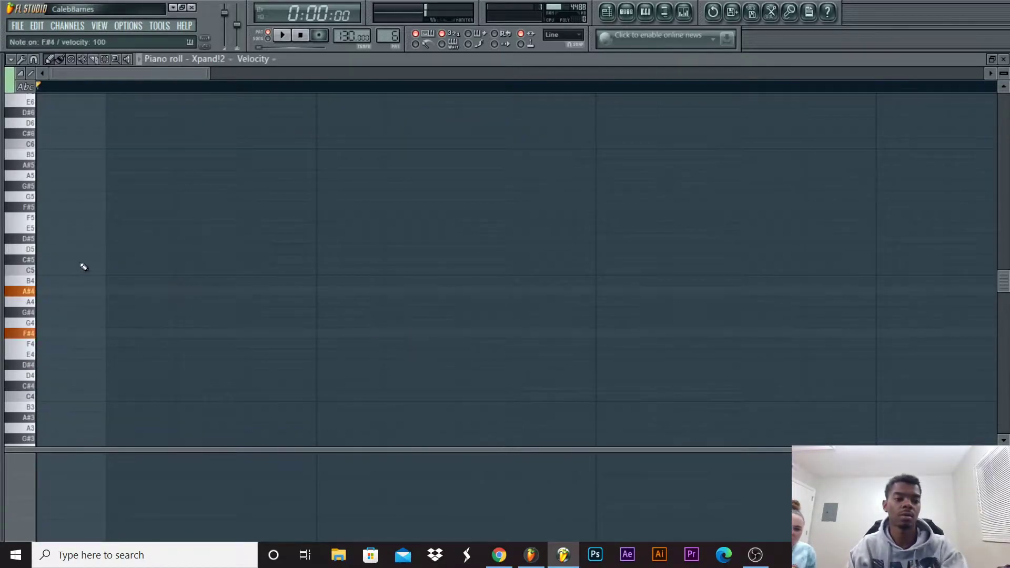
pyautogui.press('j')
pyautogui.press('r')
pyautogui.press('t')
pyautogui.press('j')
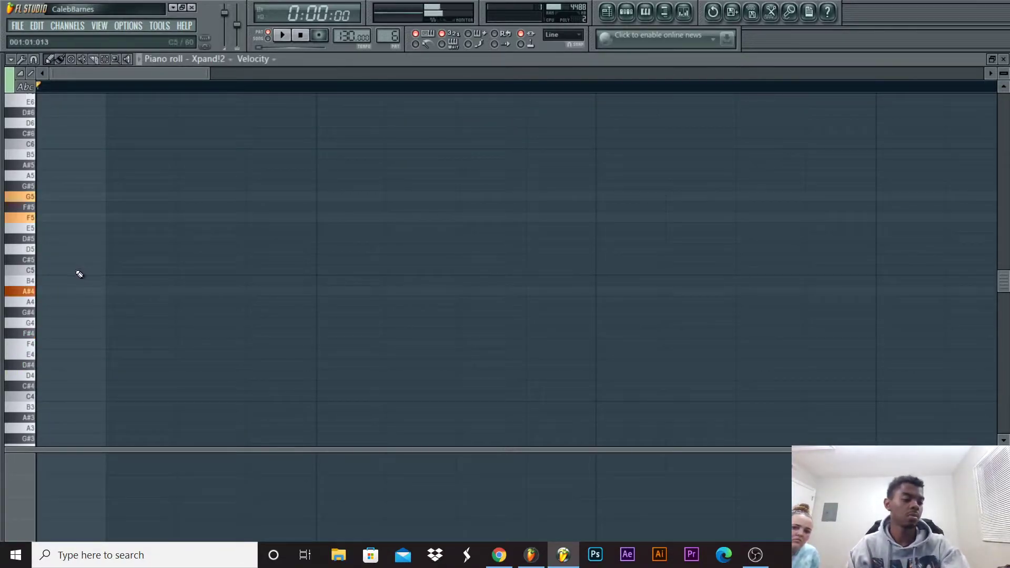
pyautogui.press('h')
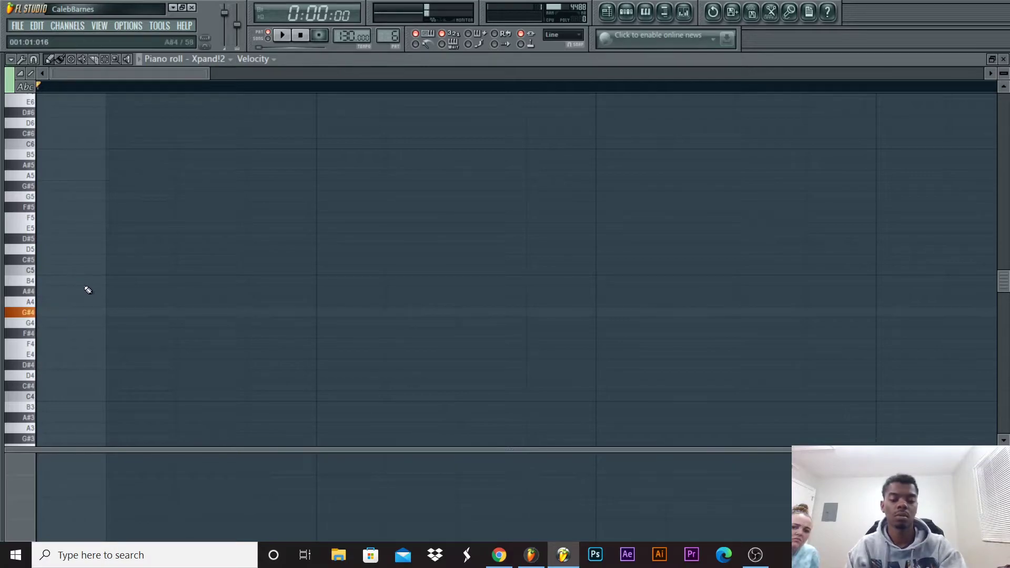
pyautogui.press('e')
pyautogui.press('t')
pyautogui.press('j')
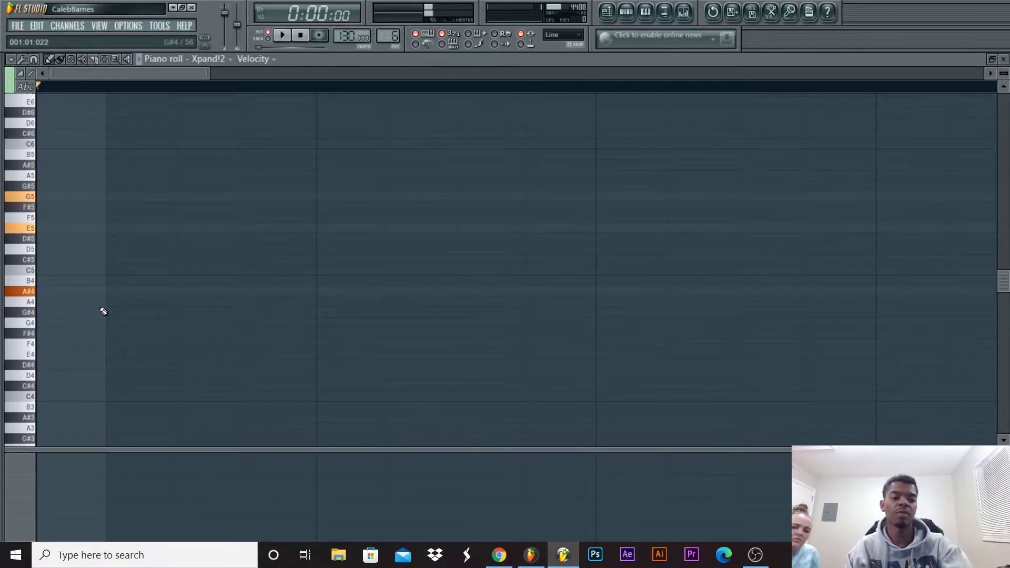
pyautogui.press('e')
pyautogui.press('t')
pyautogui.press('j')
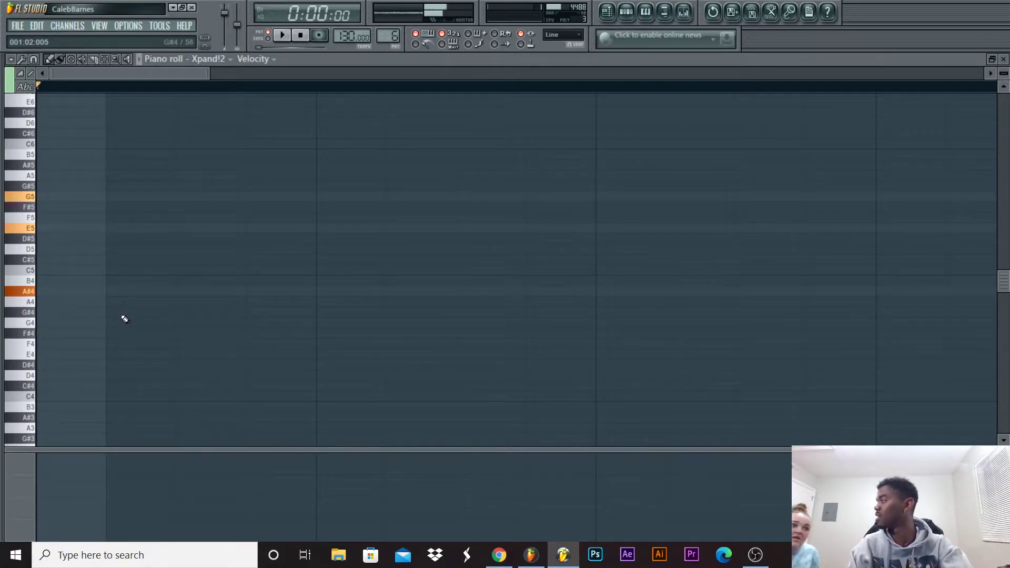
pyautogui.press('d')
pyautogui.press('g')
pyautogui.press('j')
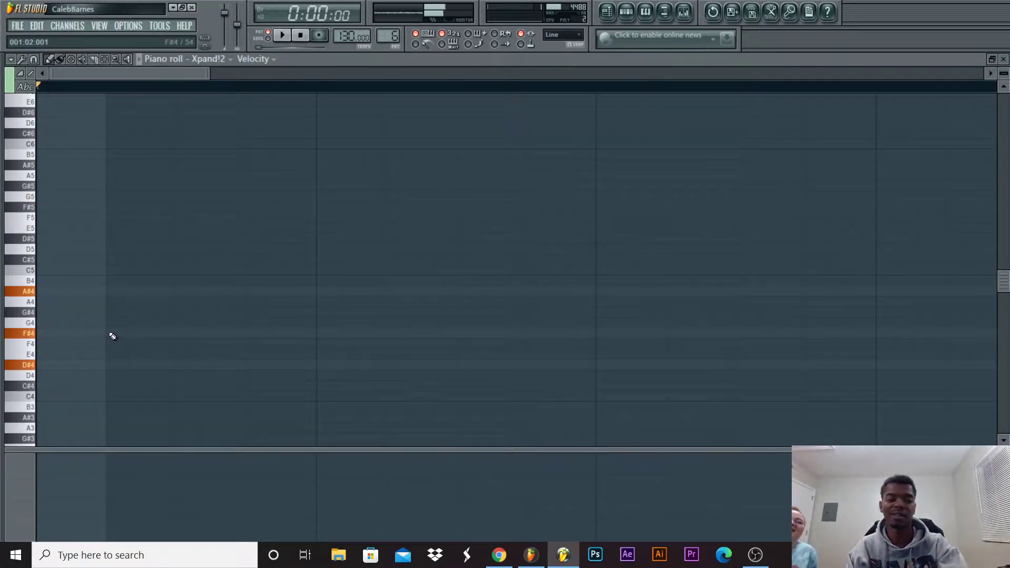
pyautogui.press('g')
pyautogui.press('h')
pyautogui.press('l')
pyautogui.press('h')
pyautogui.press('w')
pyautogui.press('r')
pyautogui.press('v')
pyautogui.press('n')
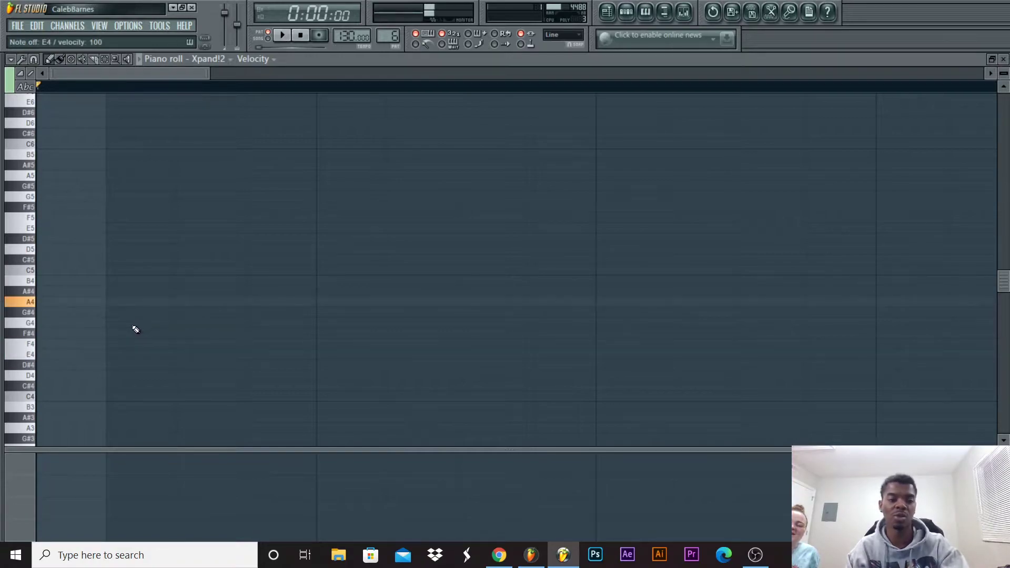
pyautogui.press('r')
pyautogui.press('c')
pyautogui.press('t')
pyautogui.press('i')
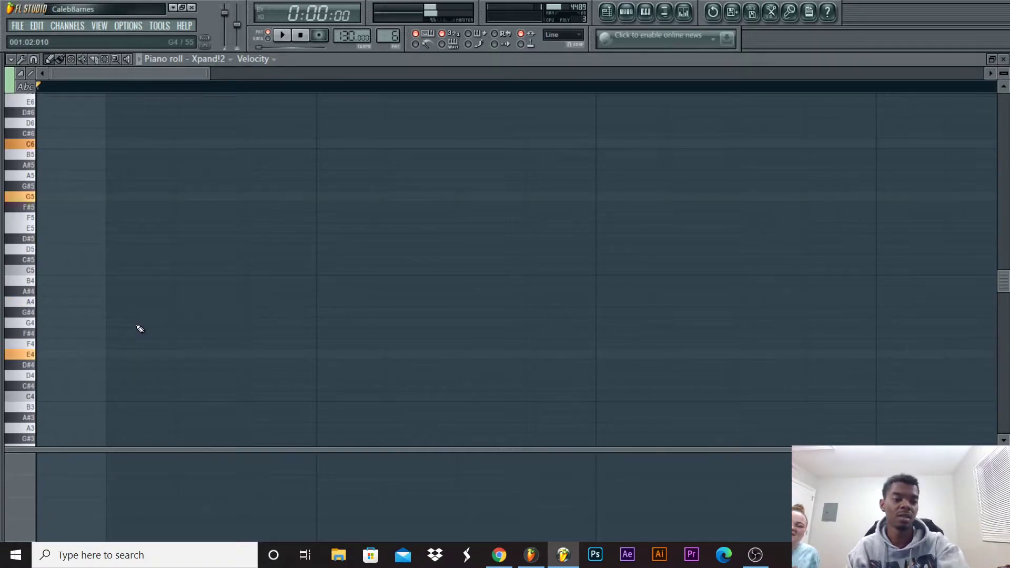
pyautogui.press('j')
pyautogui.press('t')
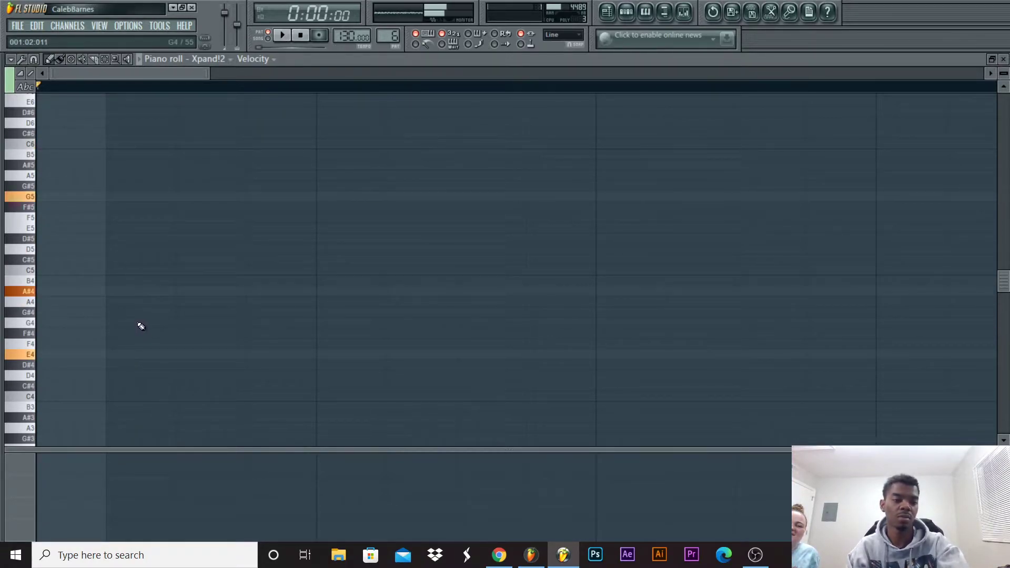
pyautogui.press('n')
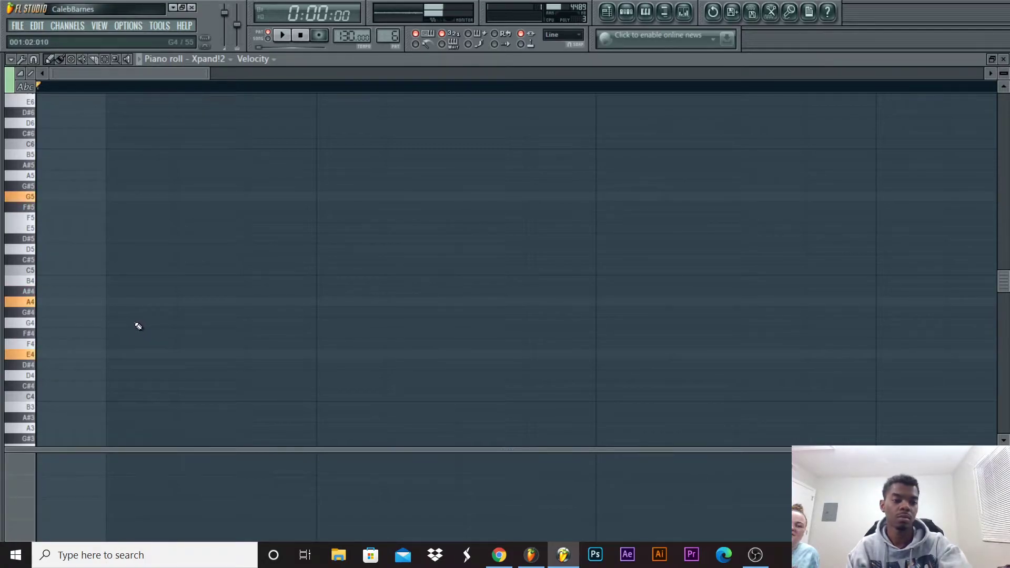
pyautogui.press('b')
pyautogui.press('t')
pyautogui.press('c')
pyautogui.press('n')
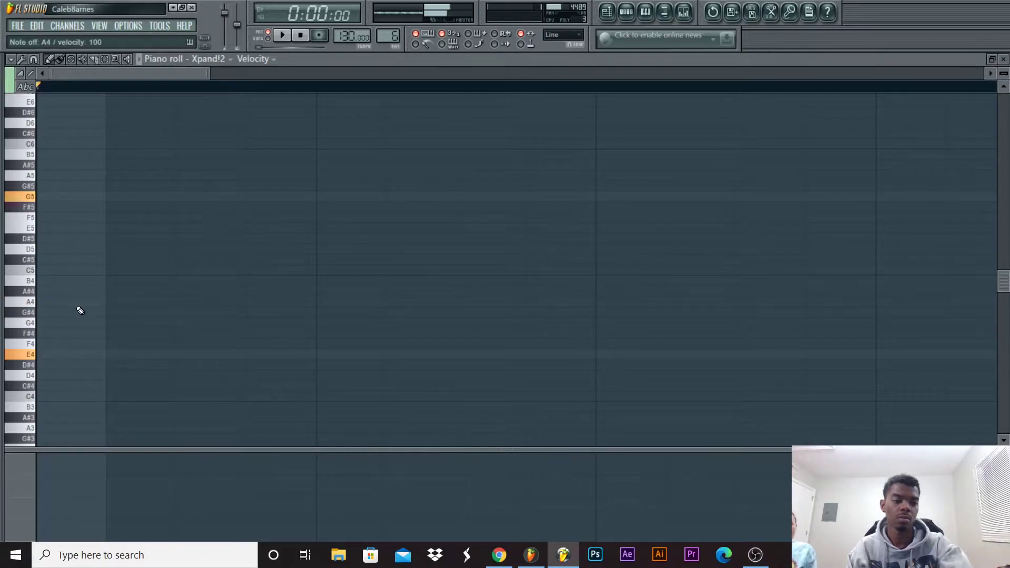
# Place E4, A4 and G5 notes as a chord at the start of bar 1 and play it back.
pyautogui.click(44, 355)
pyautogui.press('b')
pyautogui.moveTo(44, 323); pyautogui.dragTo(43, 301)
pyautogui.click(57, 198)
pyautogui.press('space')
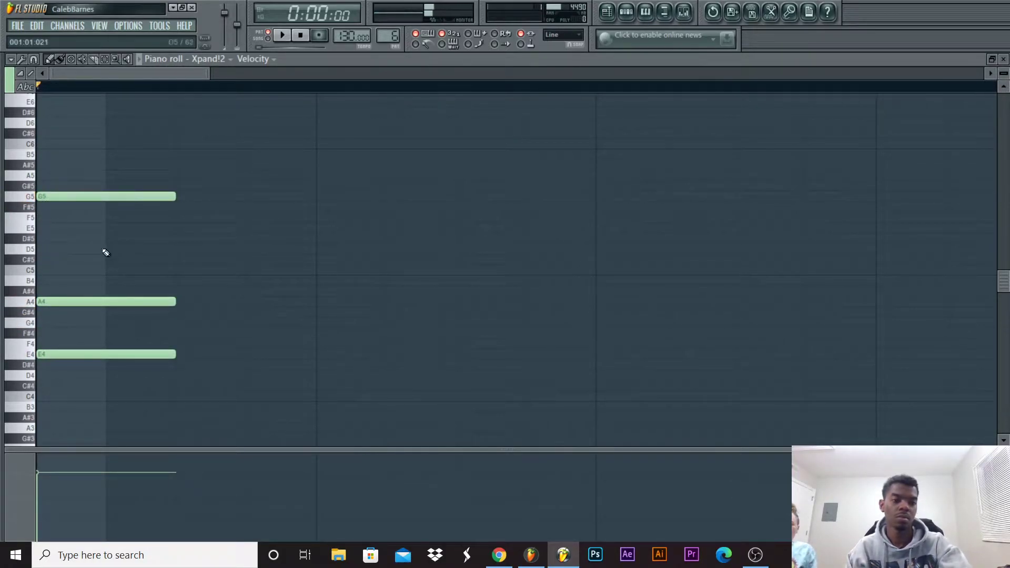
pyautogui.press('space')
pyautogui.moveTo(208, 74); pyautogui.dragTo(247, 75)
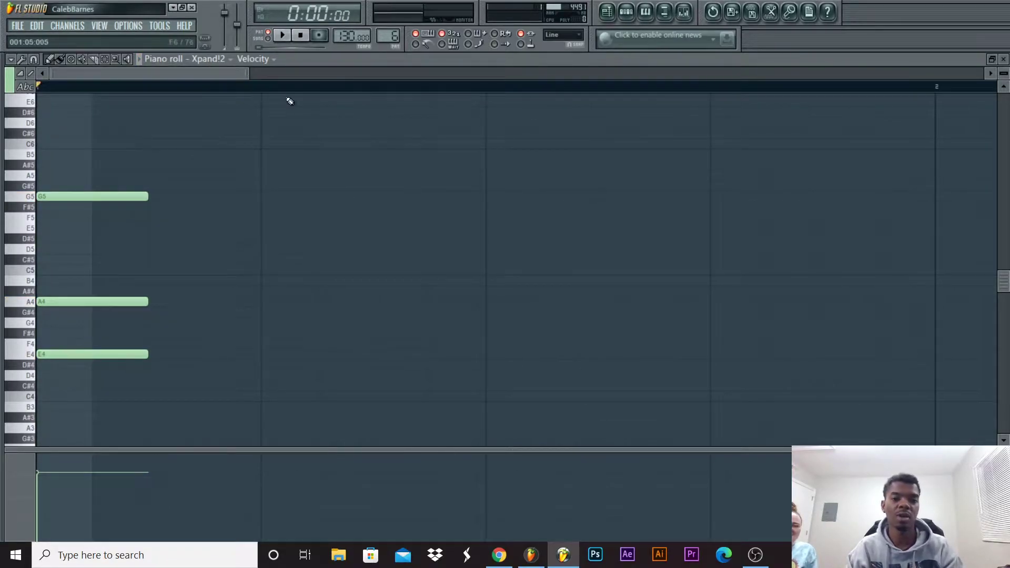
# Restore the piano roll's size, switch the Xpand!2 preset to +02 Heavenly Bell Pad and play the chord with it.
pyautogui.click(992, 59)
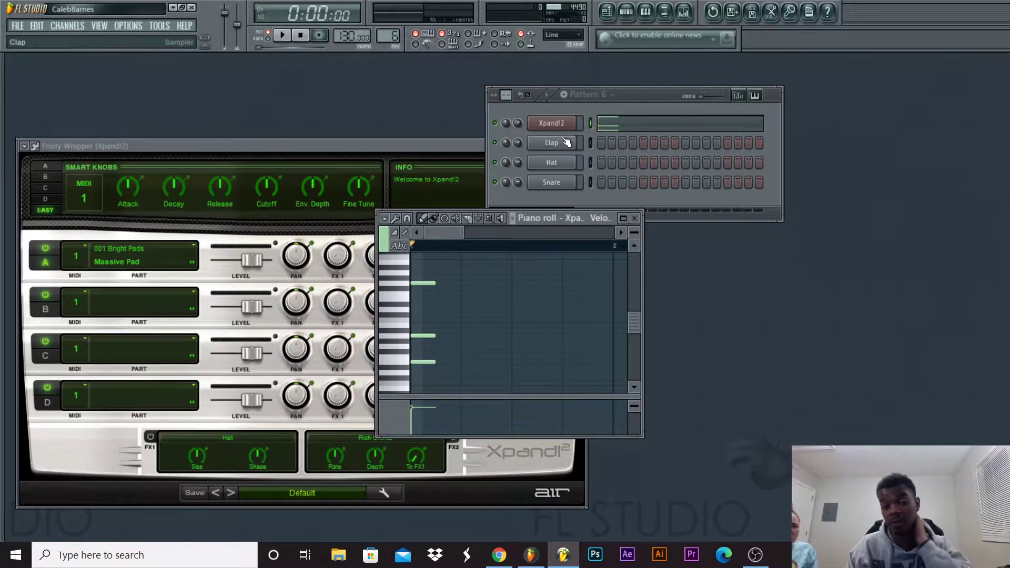
pyautogui.rightClick(548, 128)
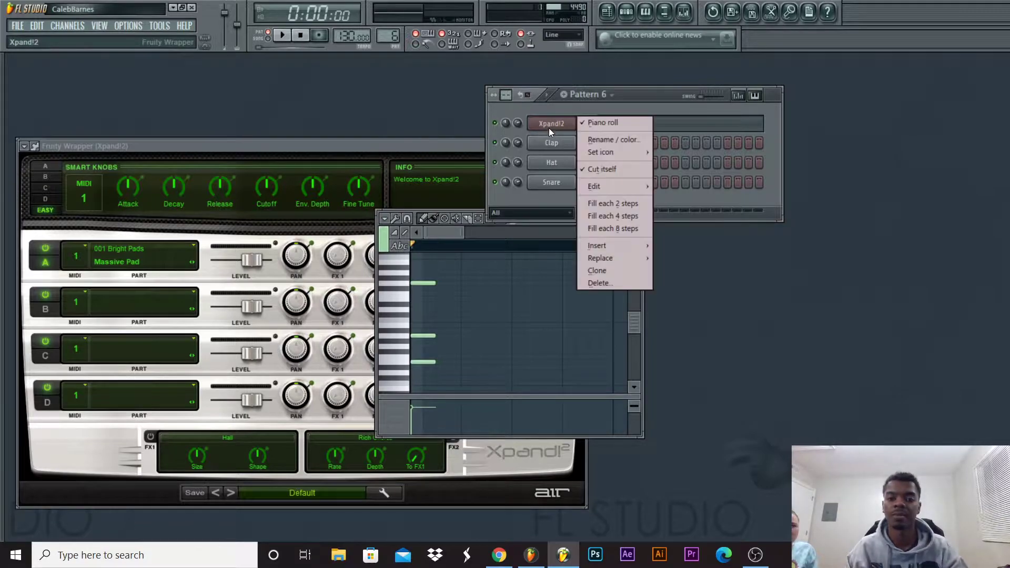
pyautogui.click(549, 130)
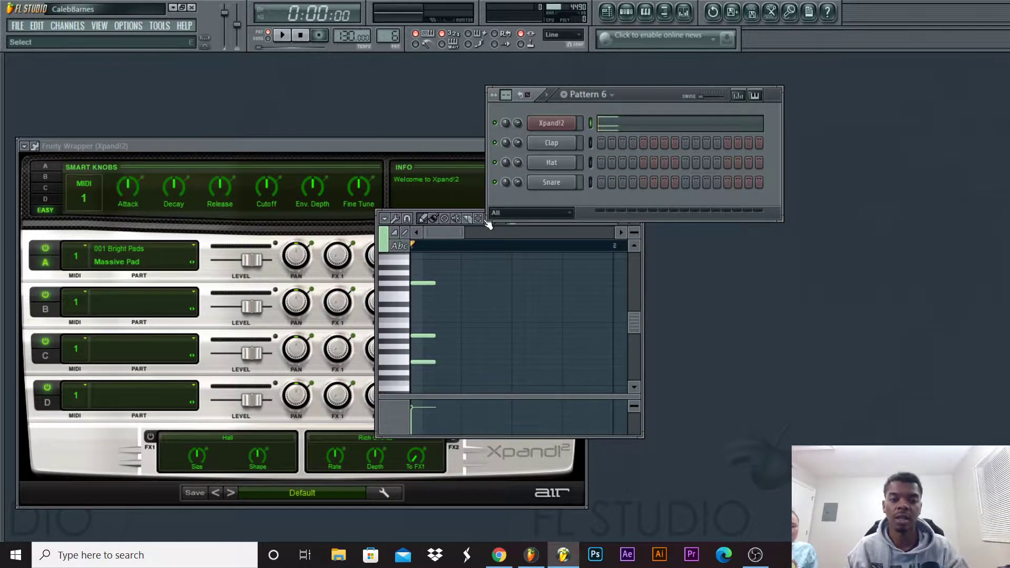
pyautogui.click(230, 494)
pyautogui.click(229, 493)
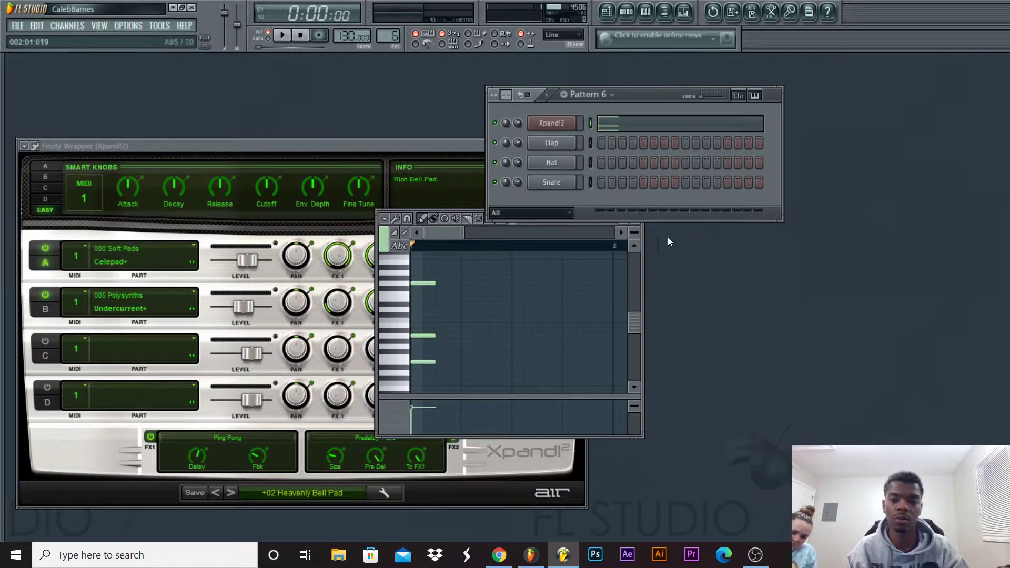
pyautogui.press('space')
pyautogui.press('space')
# Maximize the piano roll and lower the chord's G5 note to C5.
pyautogui.click(629, 220)
pyautogui.click(629, 220)
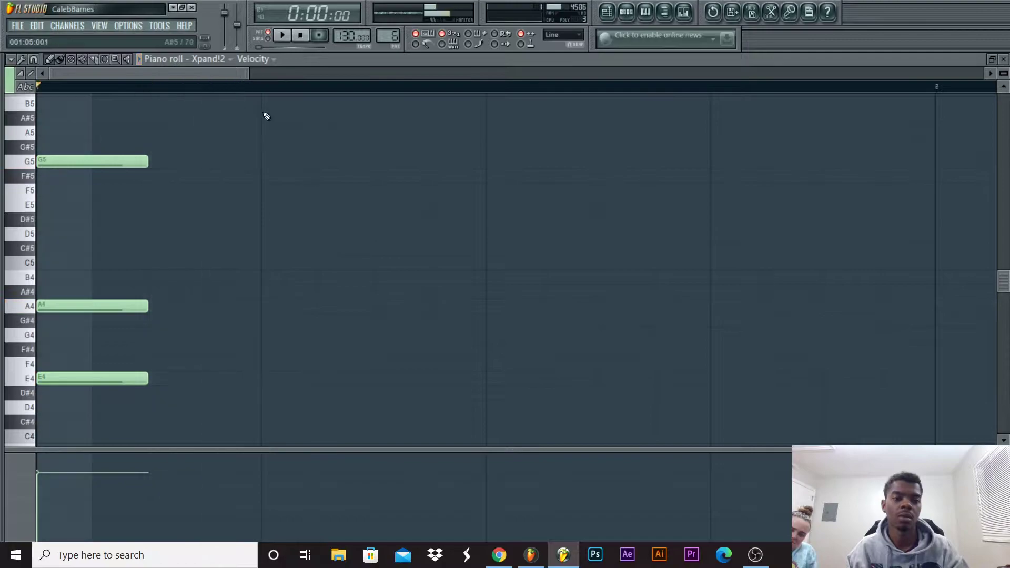
pyautogui.hscroll(3, 252, 74)
pyautogui.moveTo(251, 76); pyautogui.dragTo(90, 102)
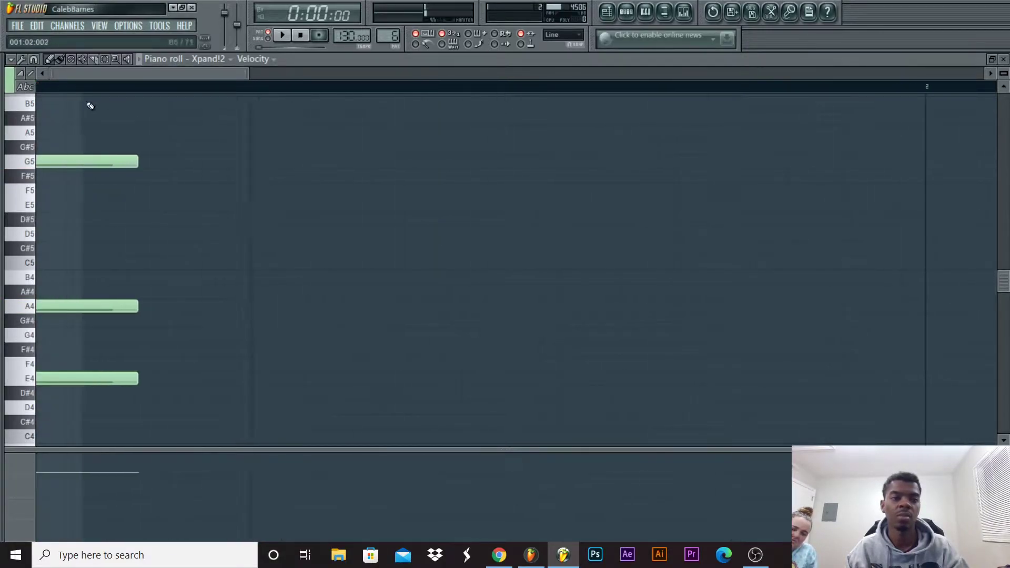
pyautogui.moveTo(247, 73); pyautogui.dragTo(662, 74)
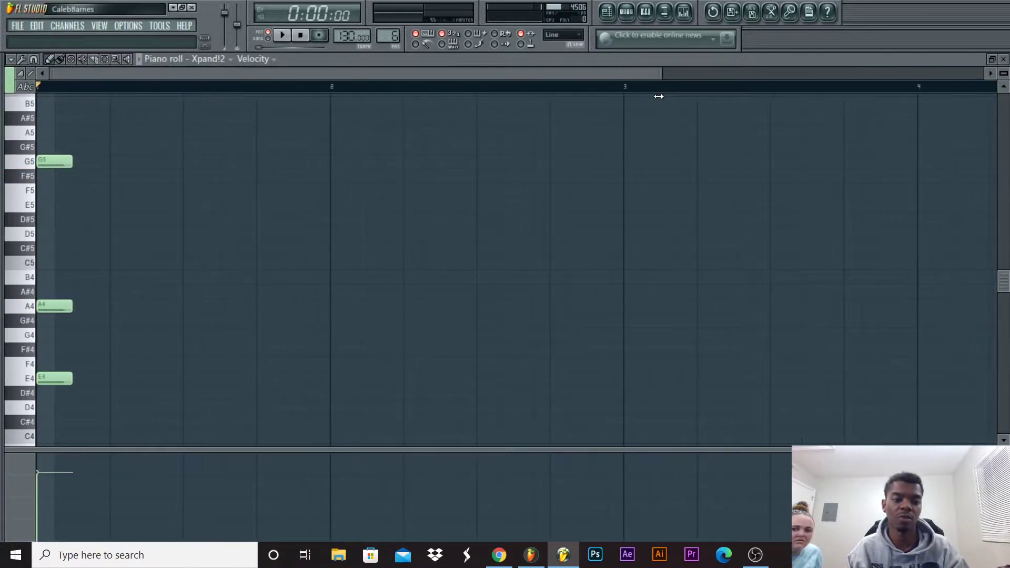
pyautogui.press('space')
pyautogui.moveTo(66, 167); pyautogui.dragTo(33, 273)
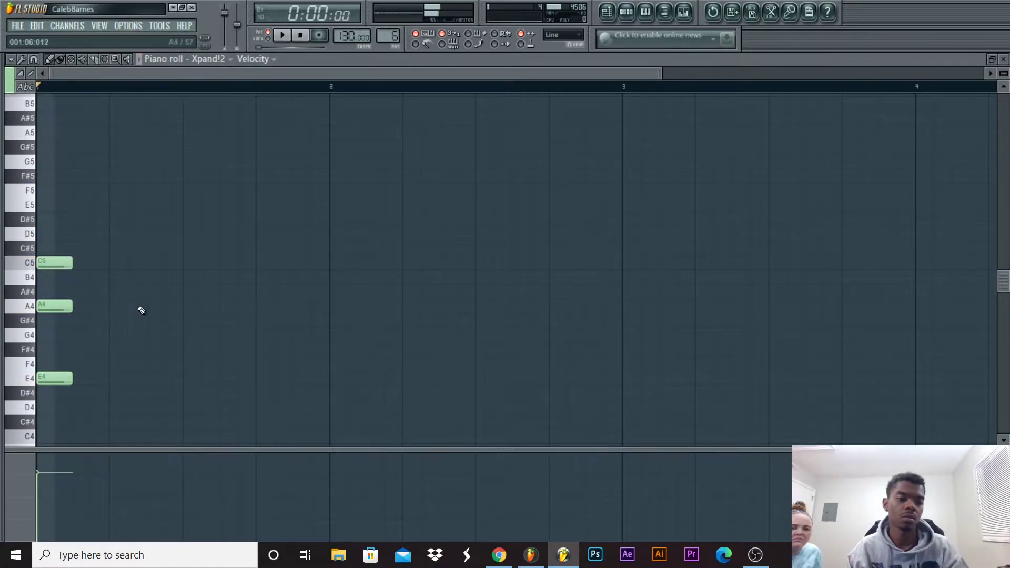
# Duplicate the whole E4, A4, C5 chord to the fourth beat of bar 1.
pyautogui.hotkey('ctrl', 'a')
pyautogui.press('space')
pyautogui.keyDown('shift'); pyautogui.moveTo(60, 307); pyautogui.dragTo(274, 305); pyautogui.keyUp('shift')
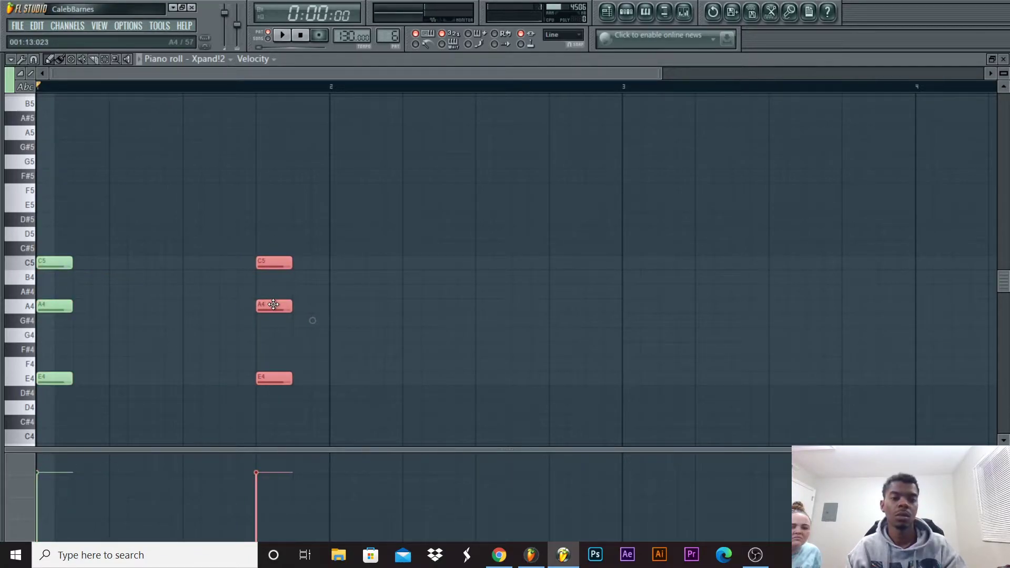
# Add a two-step C#5 note at step 7 of bar 1, between the two chords.
pyautogui.moveTo(656, 75); pyautogui.dragTo(799, 87)
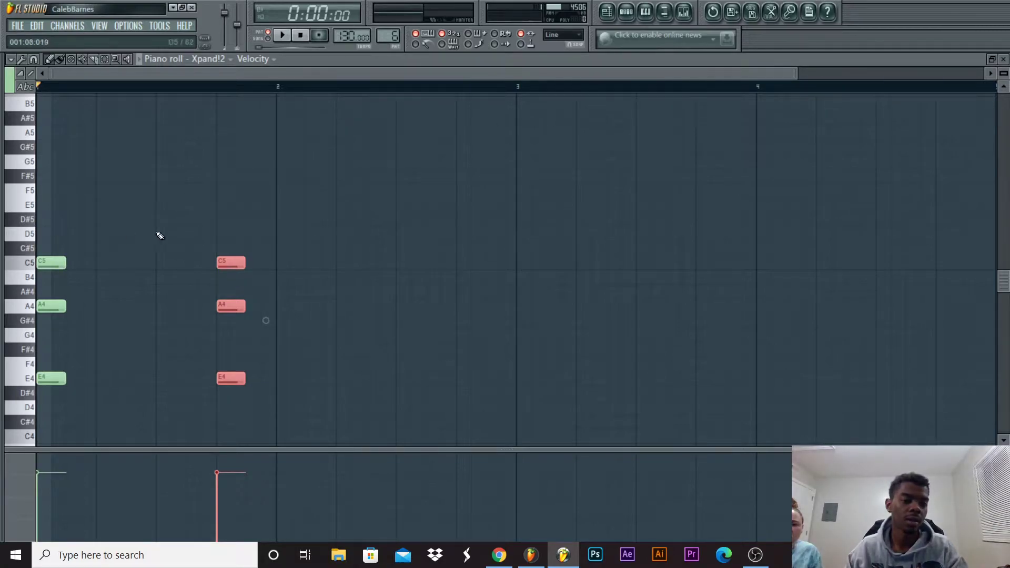
pyautogui.click(141, 249)
pyautogui.moveTo(143, 249)
pyautogui.mouseDown()
pyautogui.moveTo(130, 255)
pyautogui.moveTo(148, 255)
pyautogui.mouseUp()
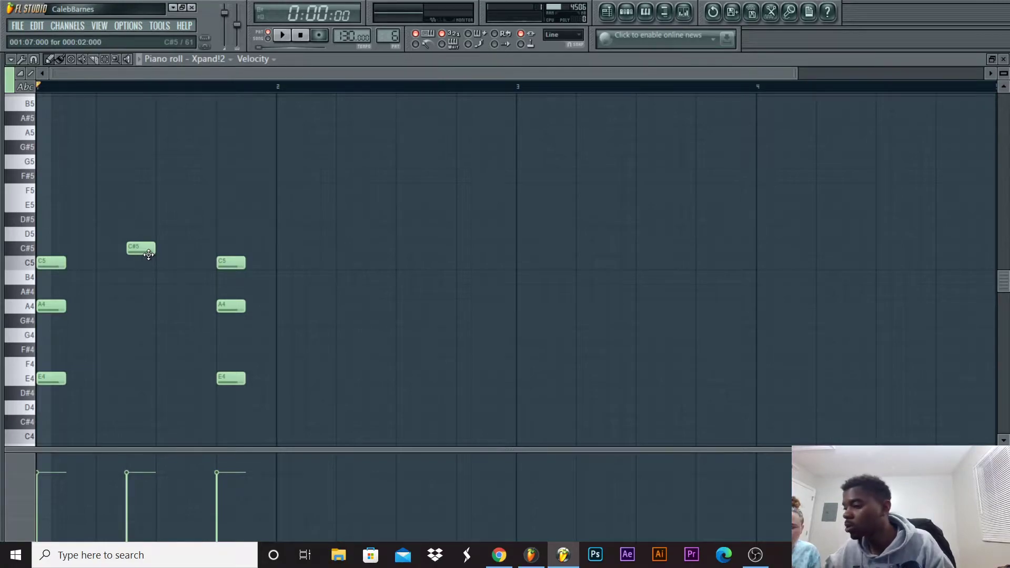
pyautogui.click(344, 224)
pyautogui.moveTo(345, 224); pyautogui.dragTo(341, 279)
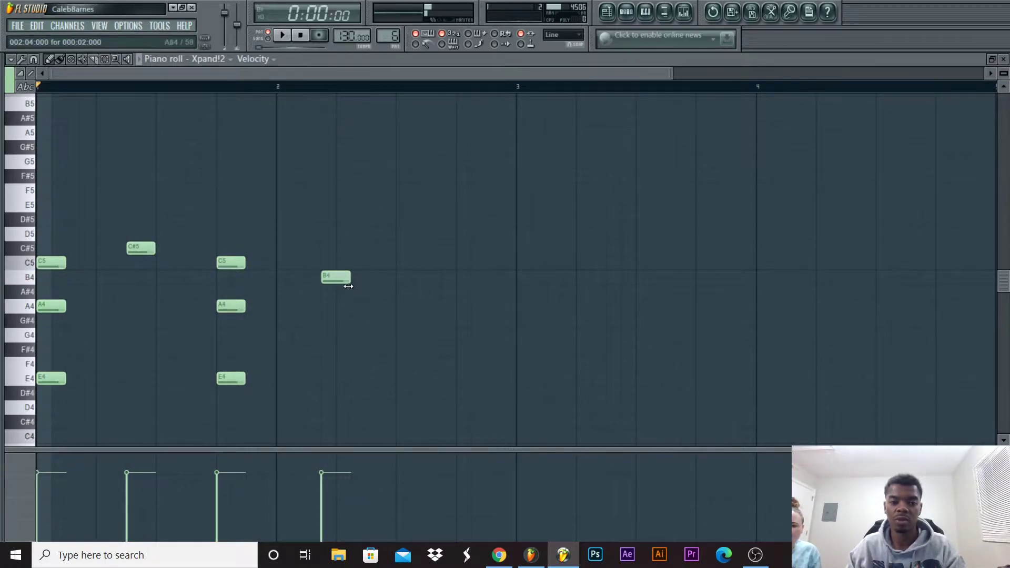
pyautogui.rightClick(348, 283)
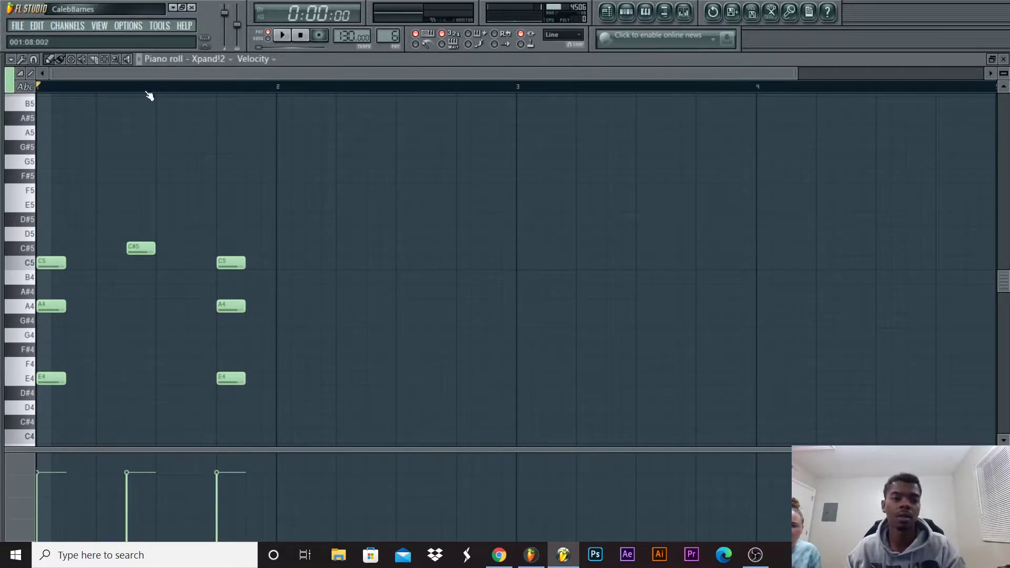
# Set the snap to 1/6 step, nudge the C#5 note slightly earlier and play the pattern.
pyautogui.scroll(-1, 126, 97)
pyautogui.click(33, 59)
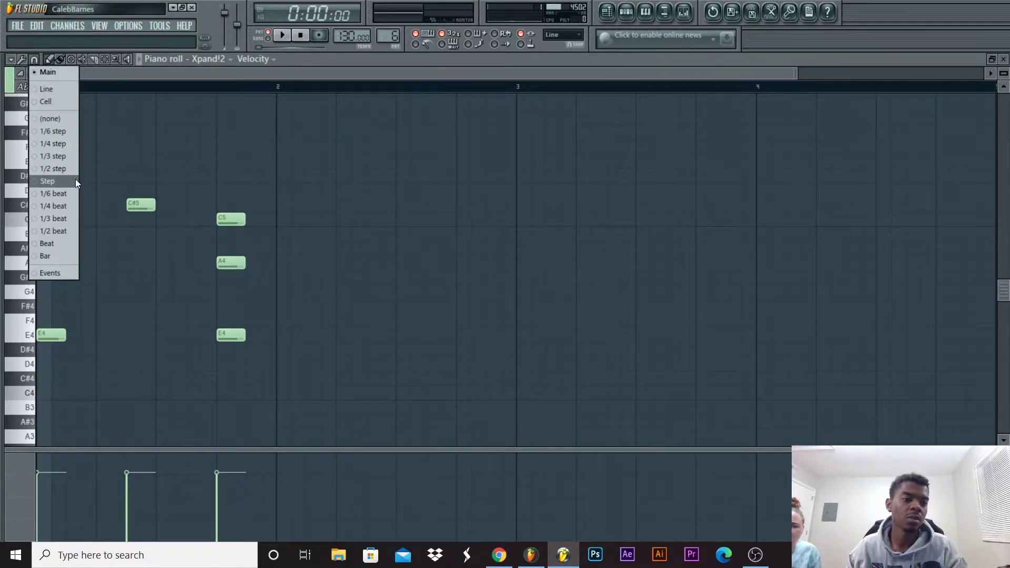
pyautogui.click(70, 193)
pyautogui.moveTo(147, 208)
pyautogui.mouseDown()
pyautogui.moveTo(136, 208)
pyautogui.moveTo(147, 207)
pyautogui.mouseUp()
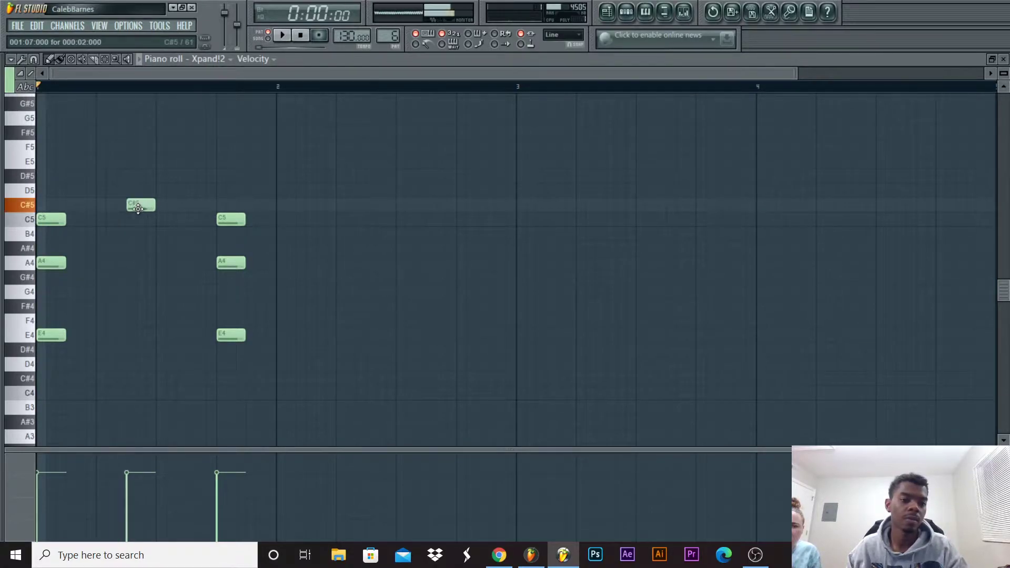
pyautogui.click(30, 59)
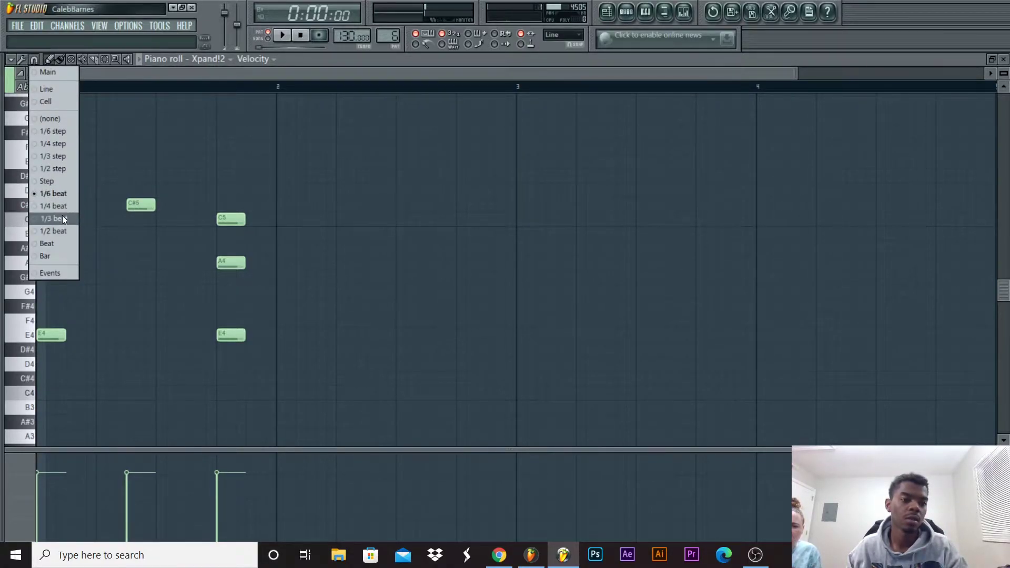
pyautogui.click(64, 134)
pyautogui.moveTo(146, 211); pyautogui.dragTo(140, 212)
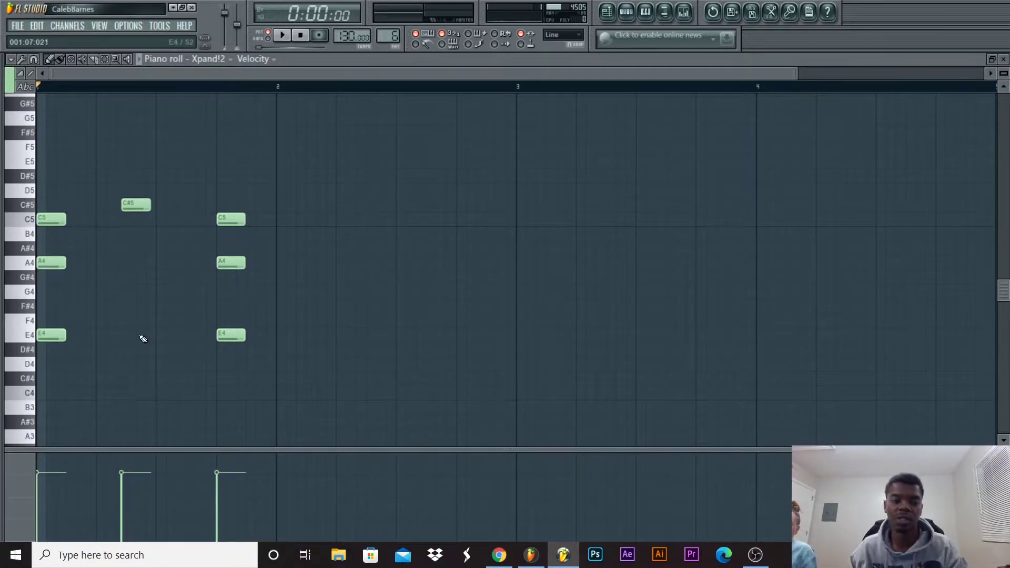
pyautogui.press('space')
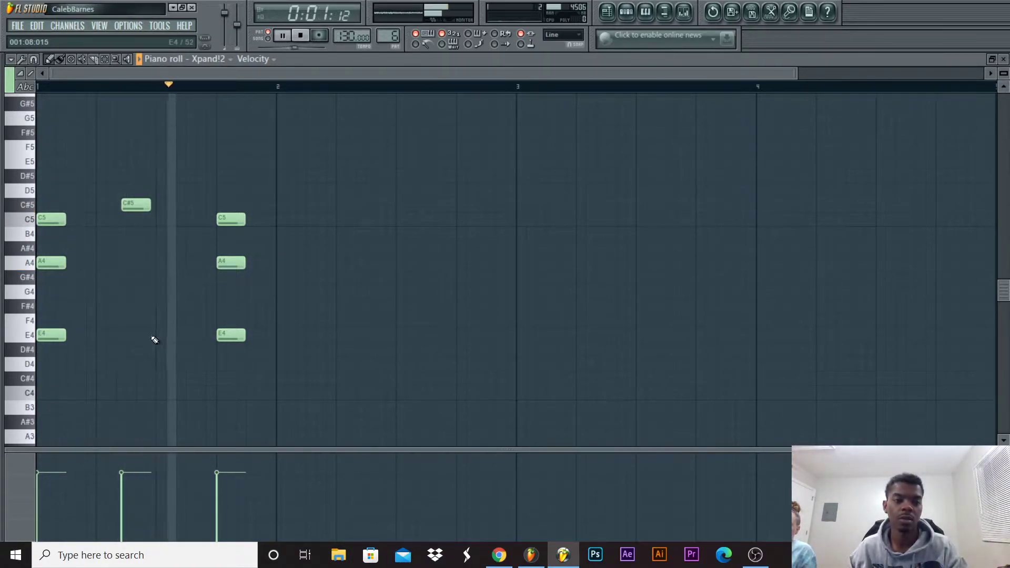
pyautogui.press('space')
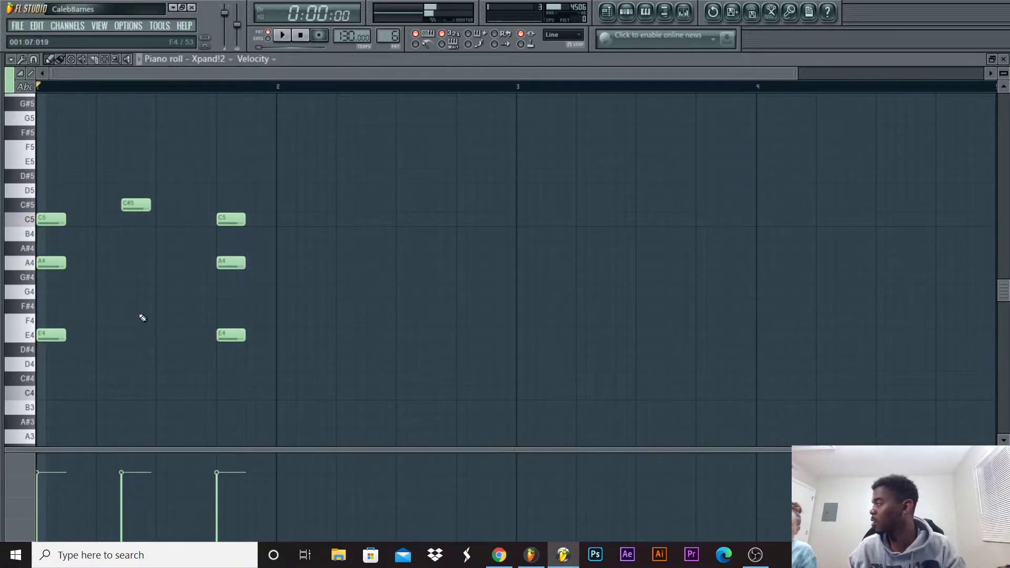
# Delete the C#5 note, set the snap to Main and play the two chords.
pyautogui.rightClick(134, 205)
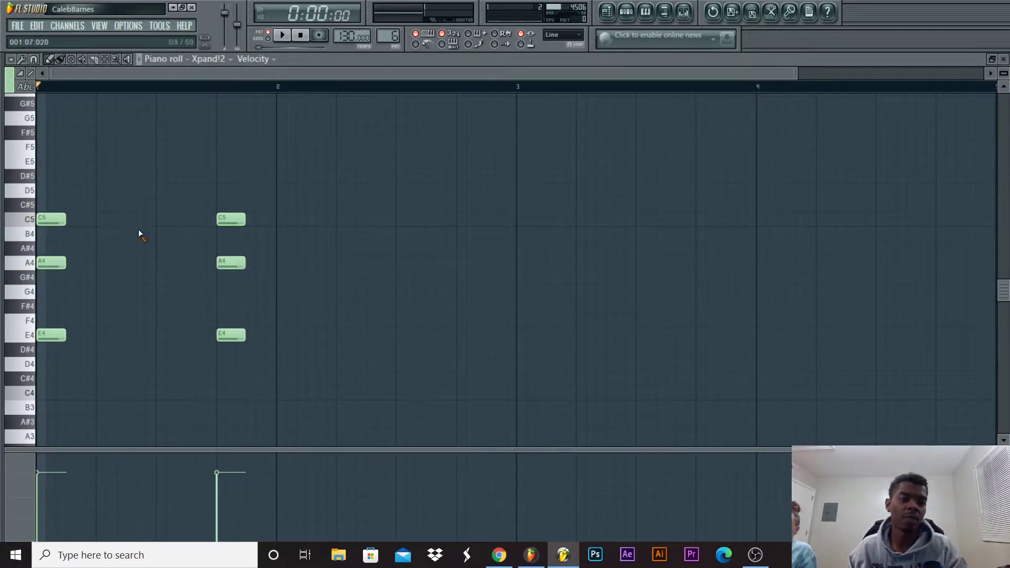
pyautogui.click(34, 60)
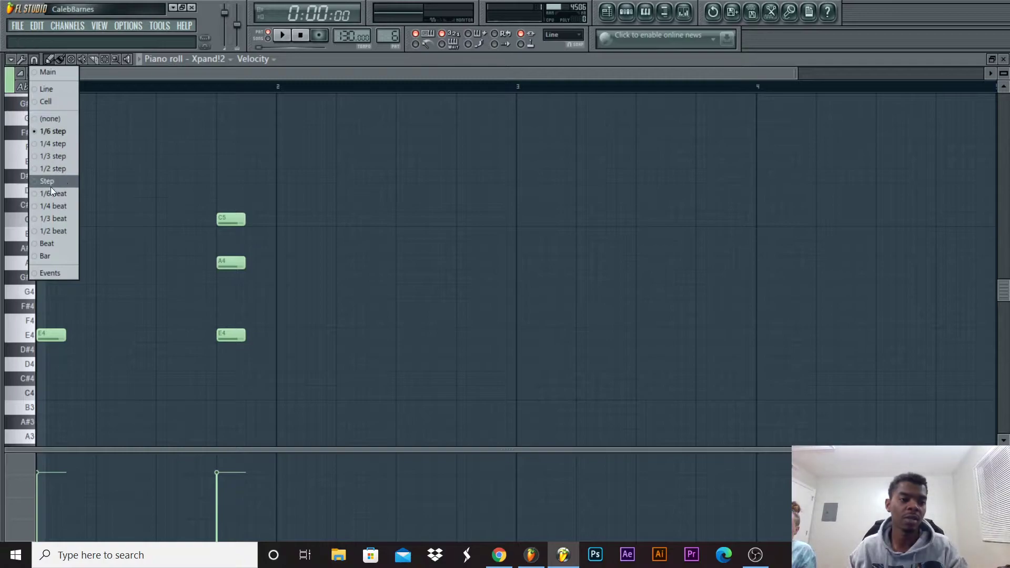
pyautogui.click(50, 72)
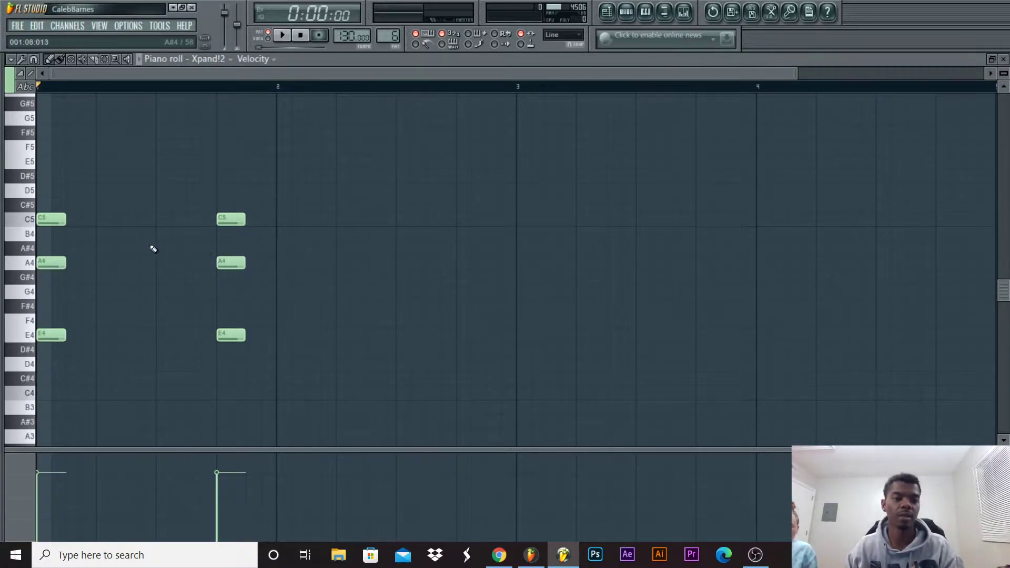
pyautogui.press('space')
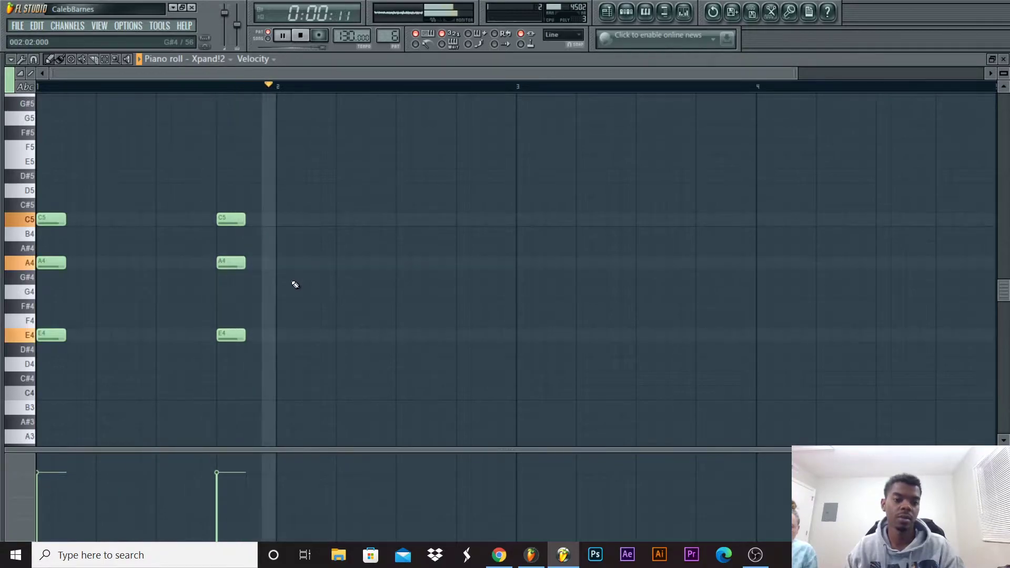
pyautogui.press('space')
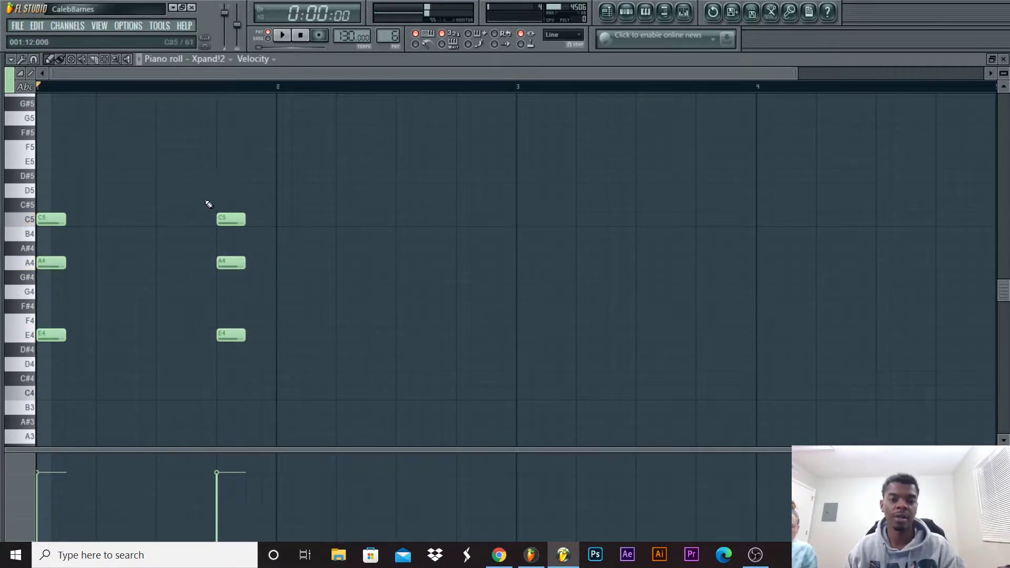
# Duplicate the chord on the fourth beat of bar 1 to the start of bar 2.
pyautogui.moveTo(214, 399); pyautogui.dragTo(273, 139)
pyautogui.moveTo(234, 263); pyautogui.dragTo(292, 264)
pyautogui.keyDown('ctrl'); pyautogui.click(153, 232); pyautogui.keyUp('ctrl')
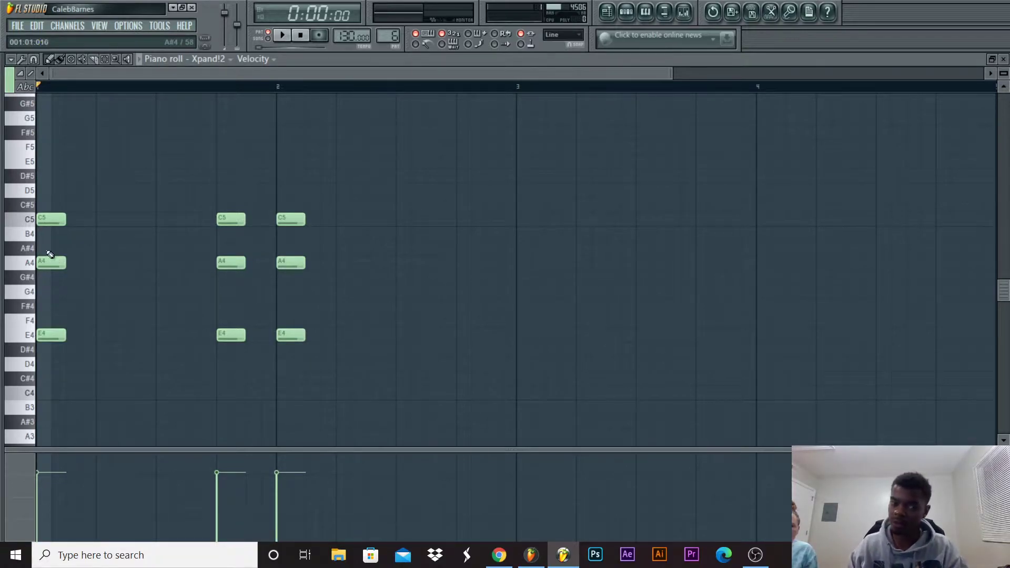
# Move the first chord's A4 to beat 2 and the second chord's A4 to step 15, raised to A5, and play the pattern.
pyautogui.moveTo(55, 260); pyautogui.dragTo(97, 270)
pyautogui.moveTo(232, 266); pyautogui.dragTo(264, 267)
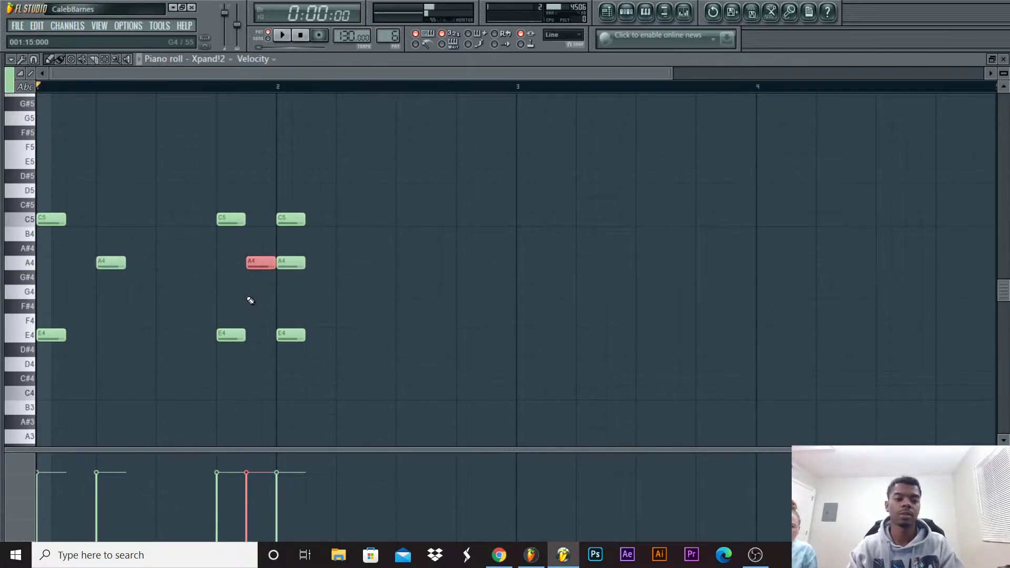
pyautogui.hotkey('ctrl', 'Up')
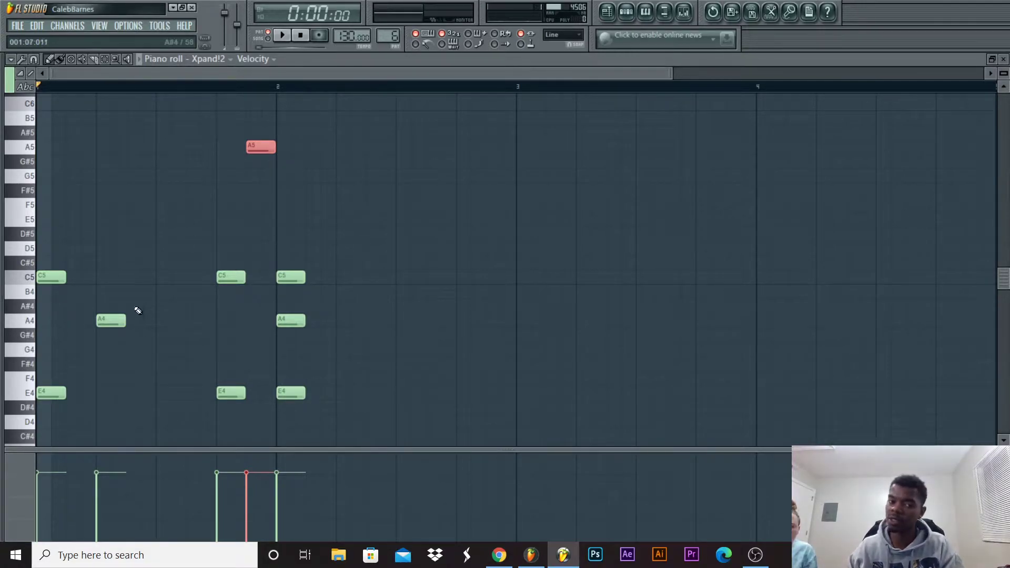
pyautogui.press('space')
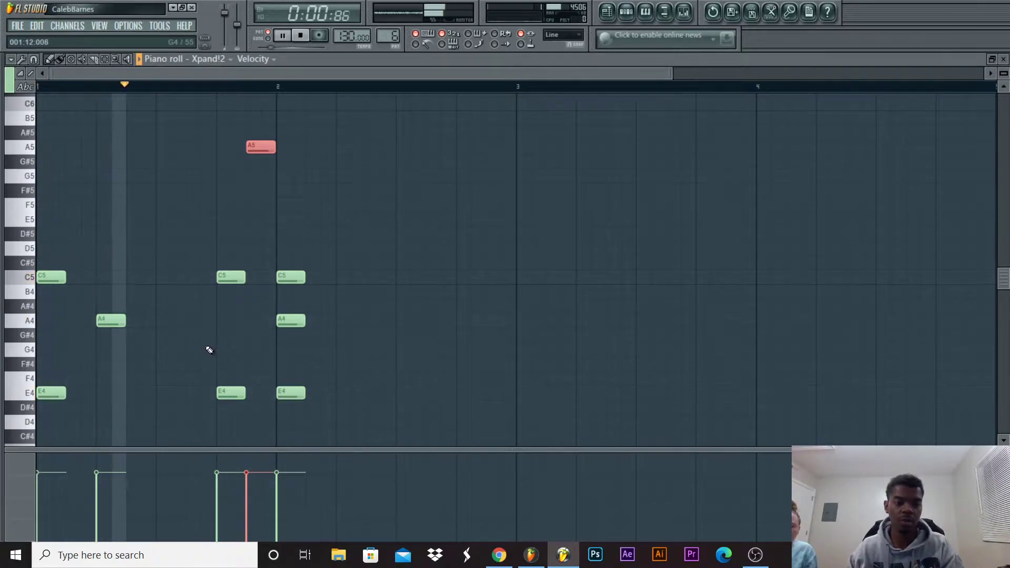
pyautogui.press('space')
# Duplicate the bar 2 chord to that bar's fourth beat, lower the copy's C5 to C4 and play the pattern.
pyautogui.scroll(3, 375, 267)
pyautogui.scroll(-6, 375, 266)
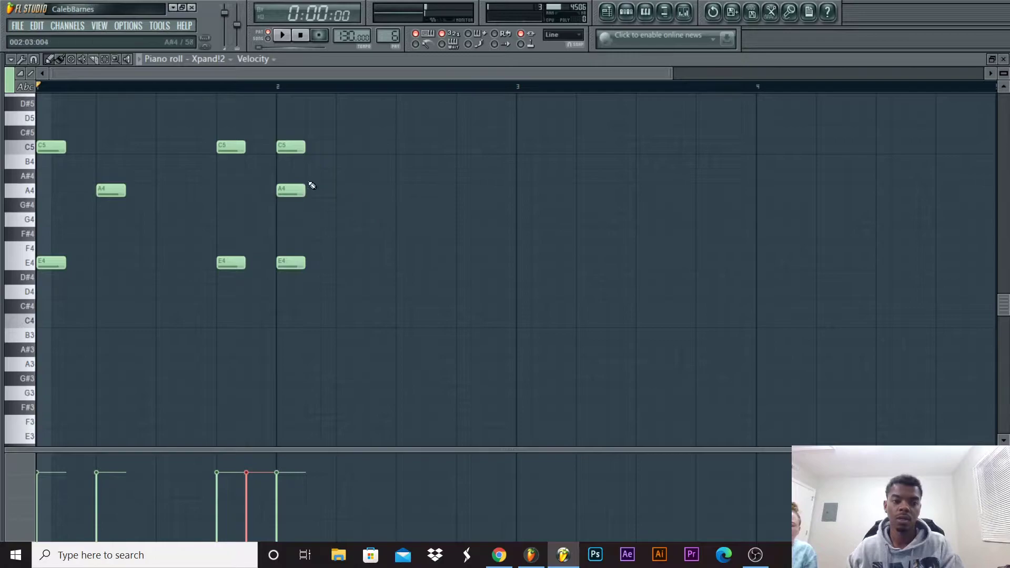
pyautogui.moveTo(267, 303); pyautogui.dragTo(327, 91)
pyautogui.moveTo(291, 176); pyautogui.dragTo(468, 332)
pyautogui.click(509, 169)
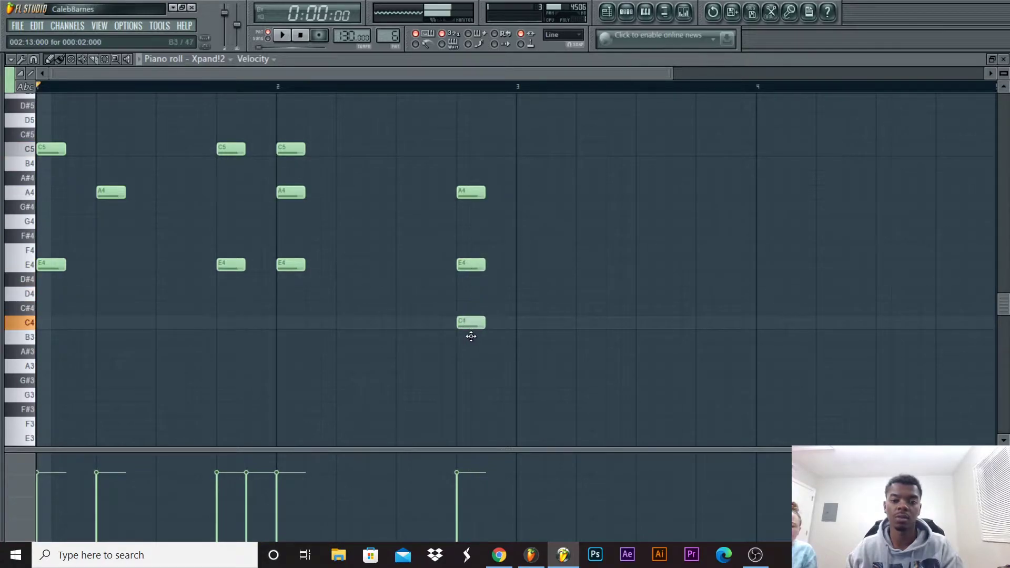
pyautogui.press('space')
pyautogui.scroll(4, 521, 342)
pyautogui.scroll(2, 524, 351)
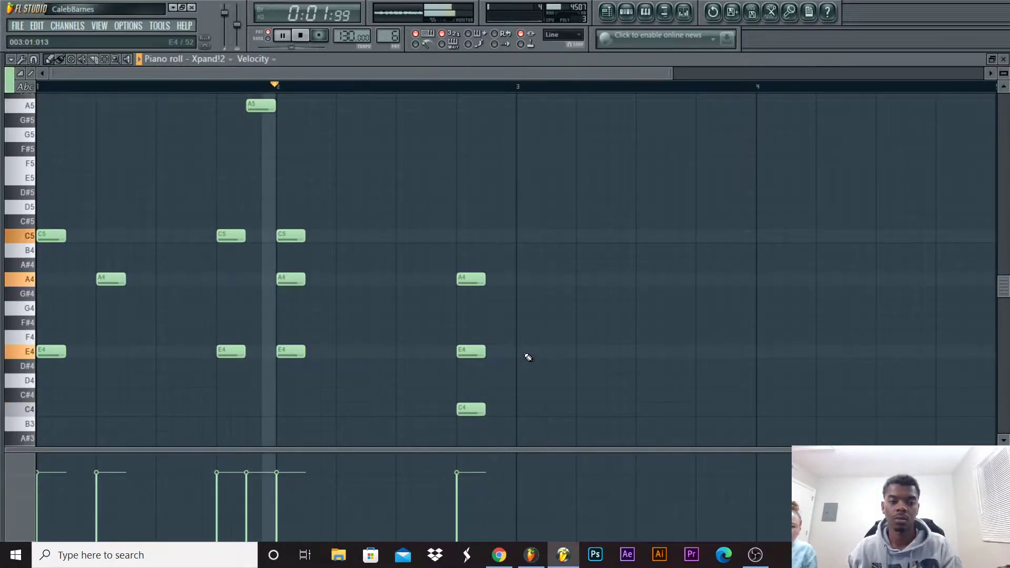
pyautogui.press('space')
# Duplicate all notes of bars 1 and 2 into bars 3 and 4.
pyautogui.moveTo(30, 112); pyautogui.dragTo(108, 428)
pyautogui.moveTo(43, 232); pyautogui.dragTo(525, 243)
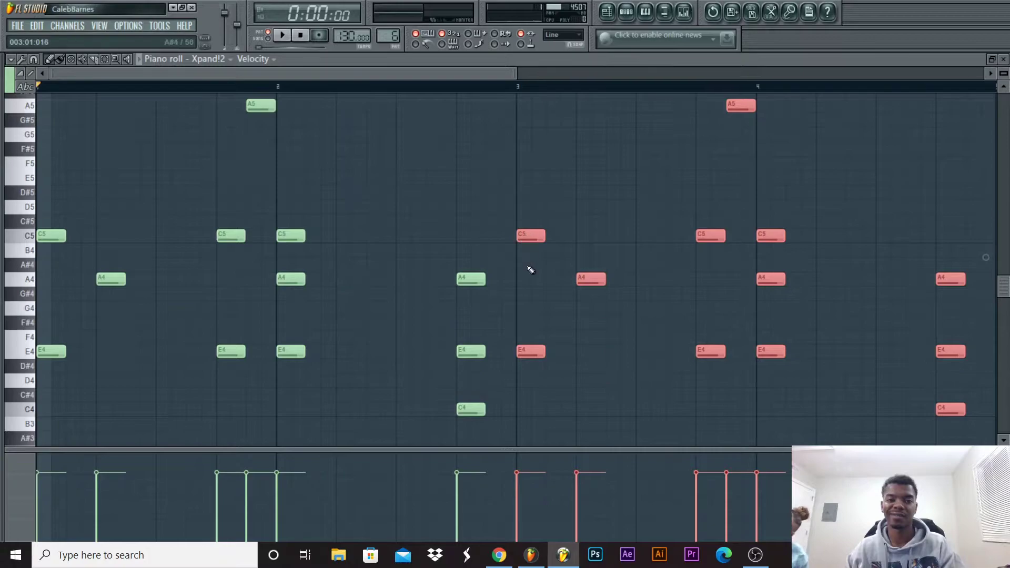
pyautogui.moveTo(673, 73); pyautogui.dragTo(678, 68)
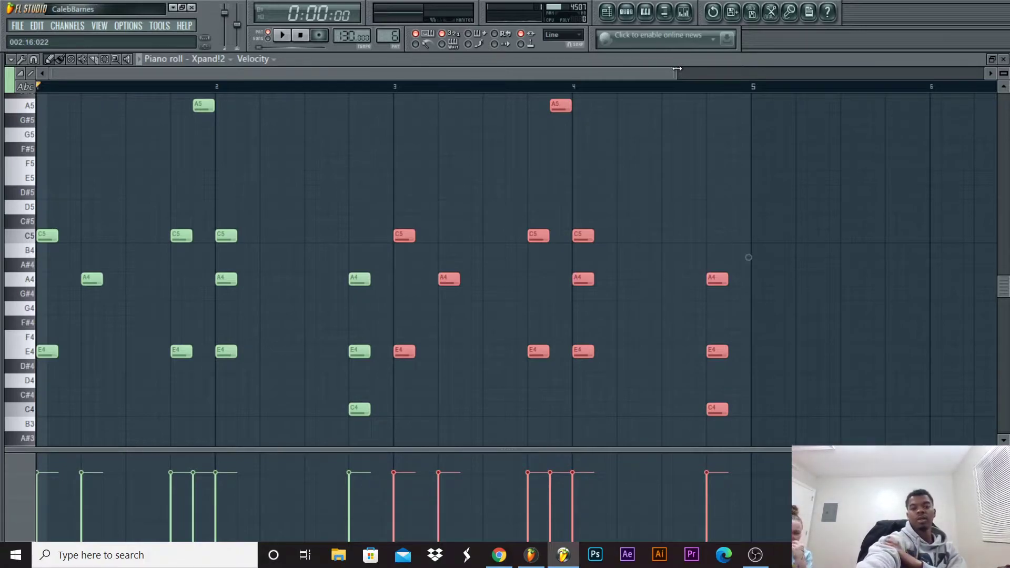
# Duplicate the whole four-bar melody into bars 5 to 8.
pyautogui.scroll(4, 295, 206)
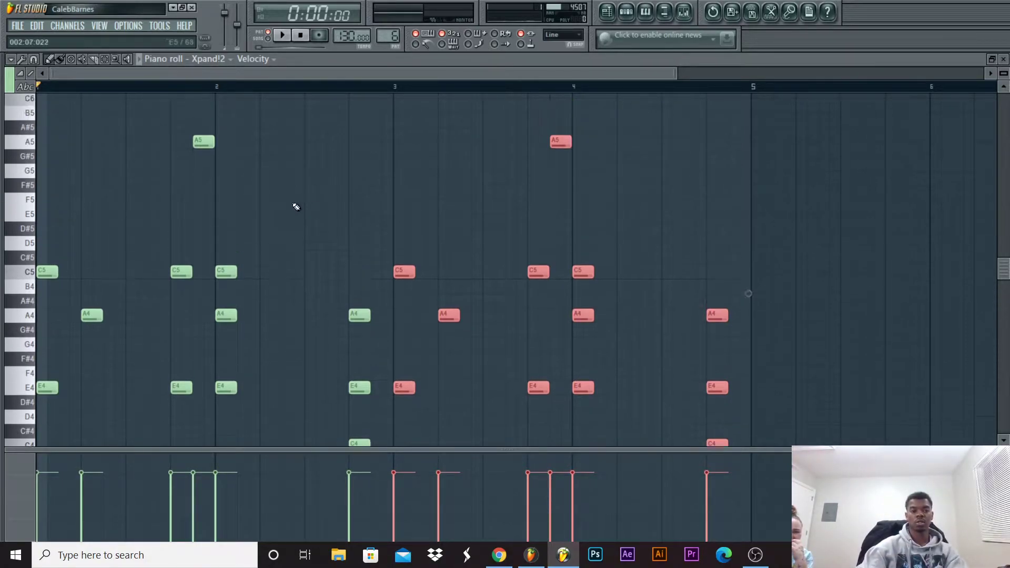
pyautogui.scroll(-2, 97, 176)
pyautogui.hotkey('ctrl', 'a')
pyautogui.scroll(-4, 145, 330)
pyautogui.scroll(2, 81, 208)
pyautogui.moveTo(45, 183); pyautogui.dragTo(690, 186)
pyautogui.moveTo(693, 227); pyautogui.dragTo(760, 227)
pyautogui.scroll(4, 526, 142)
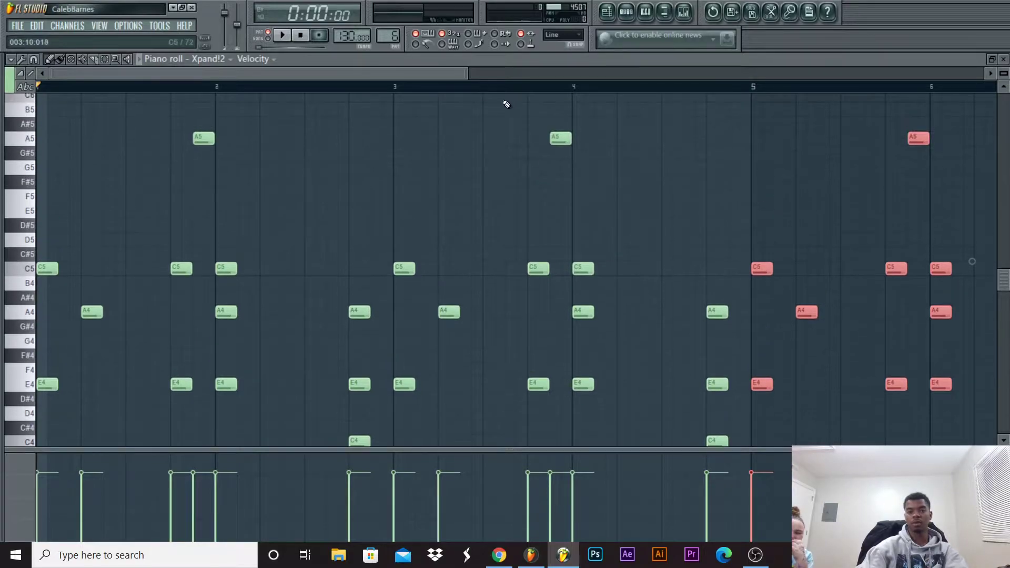
pyautogui.scroll(-2, 490, 89)
pyautogui.moveTo(469, 73); pyautogui.dragTo(836, 98)
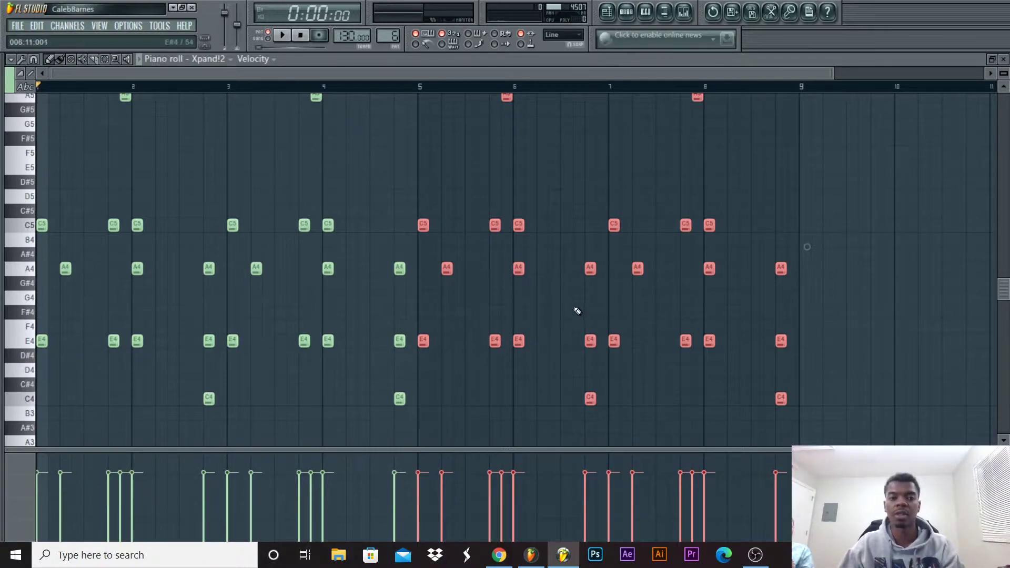
# Start playing the eight-bar melody and close the piano roll.
pyautogui.scroll(1, 574, 311)
pyautogui.press('space')
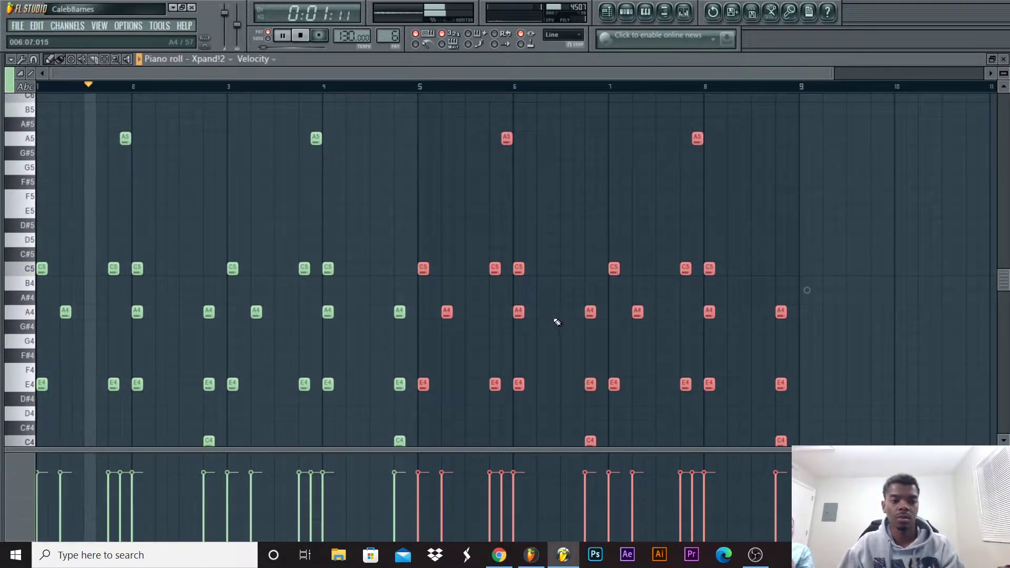
pyautogui.click(1003, 60)
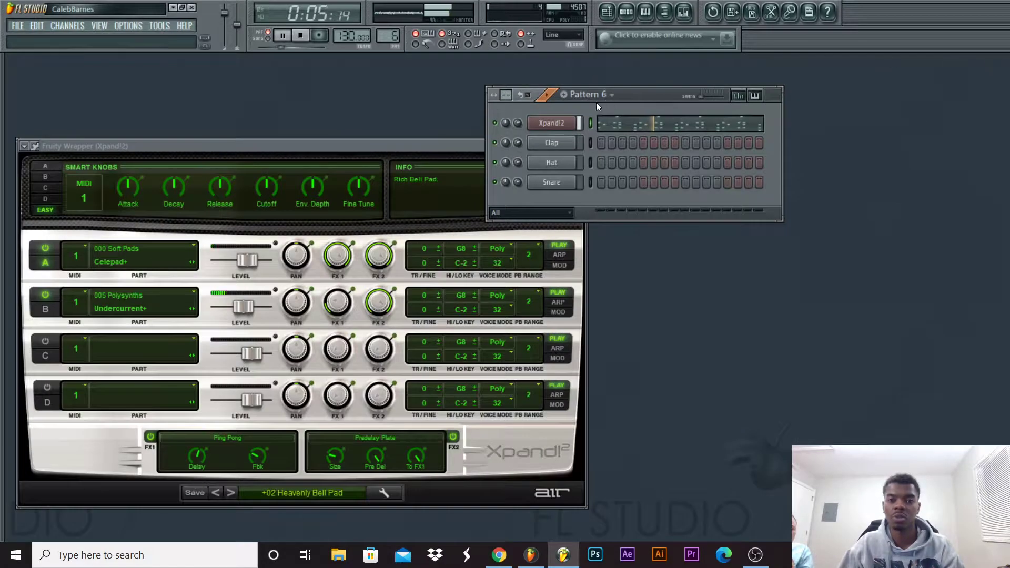
# Clone the Xpand!2 channel, then dismiss the missing-plugin warning and close the clone's plugin and channel settings windows.
pyautogui.rightClick(563, 124)
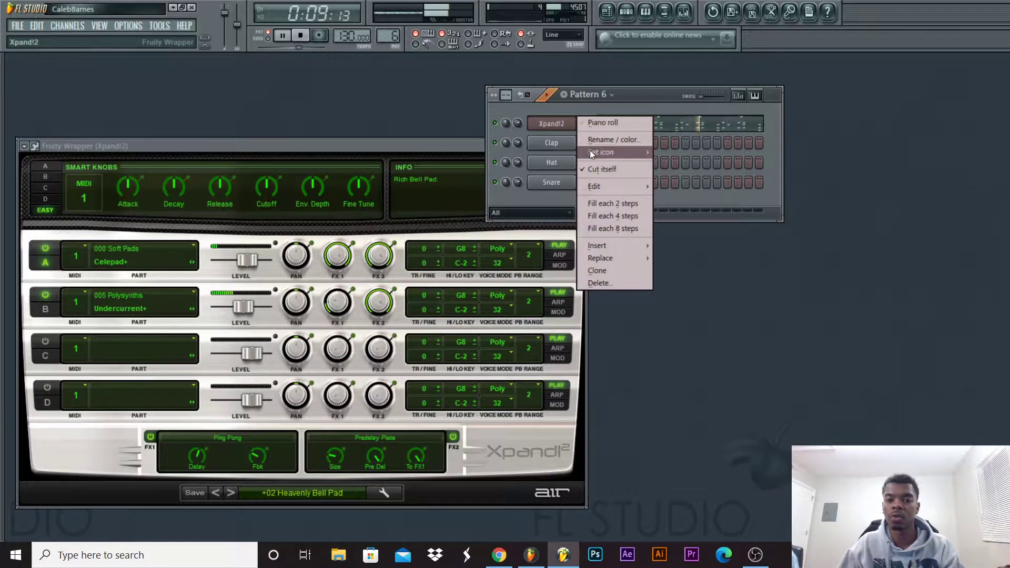
pyautogui.click(614, 270)
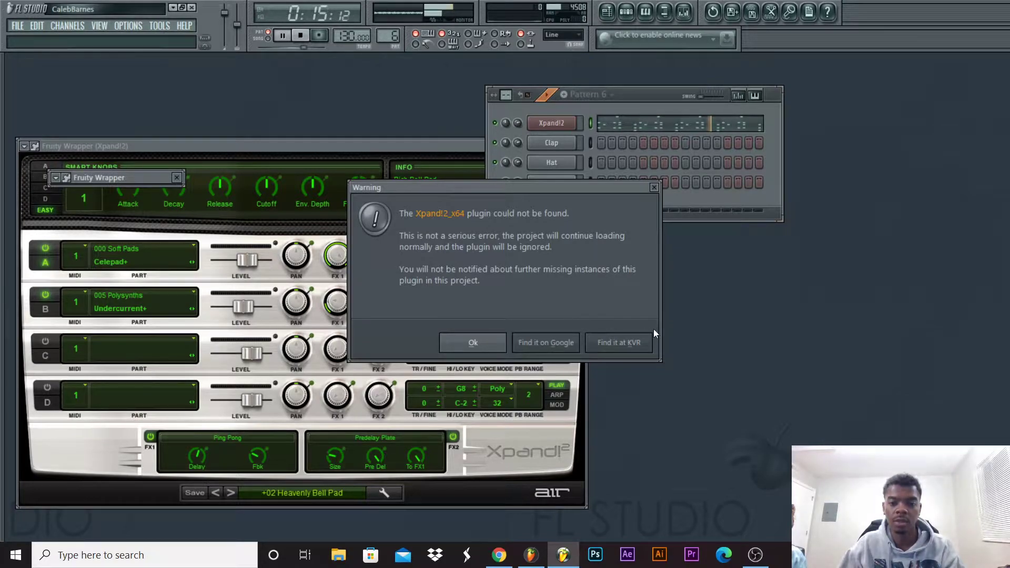
pyautogui.click(654, 187)
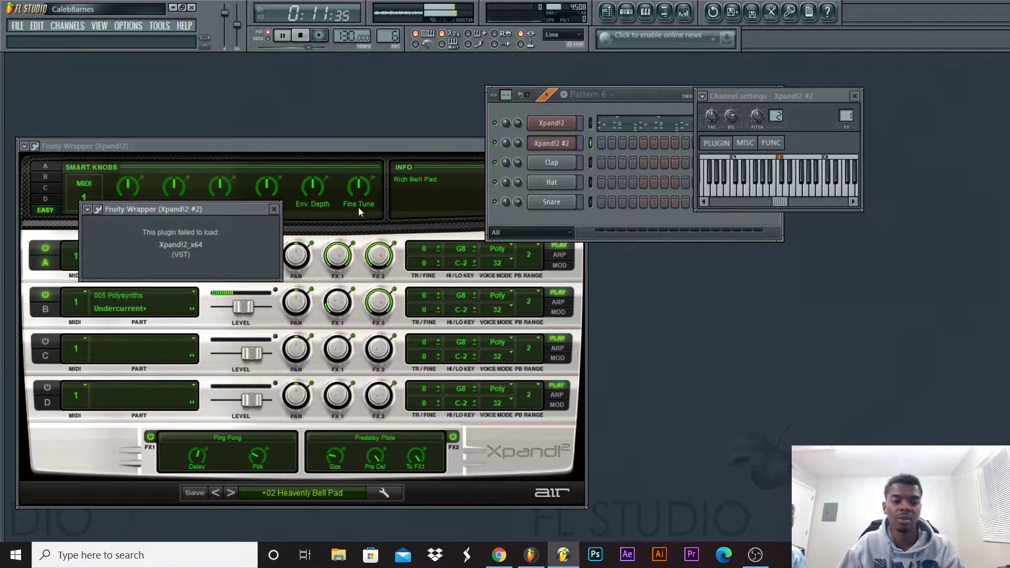
pyautogui.click(274, 210)
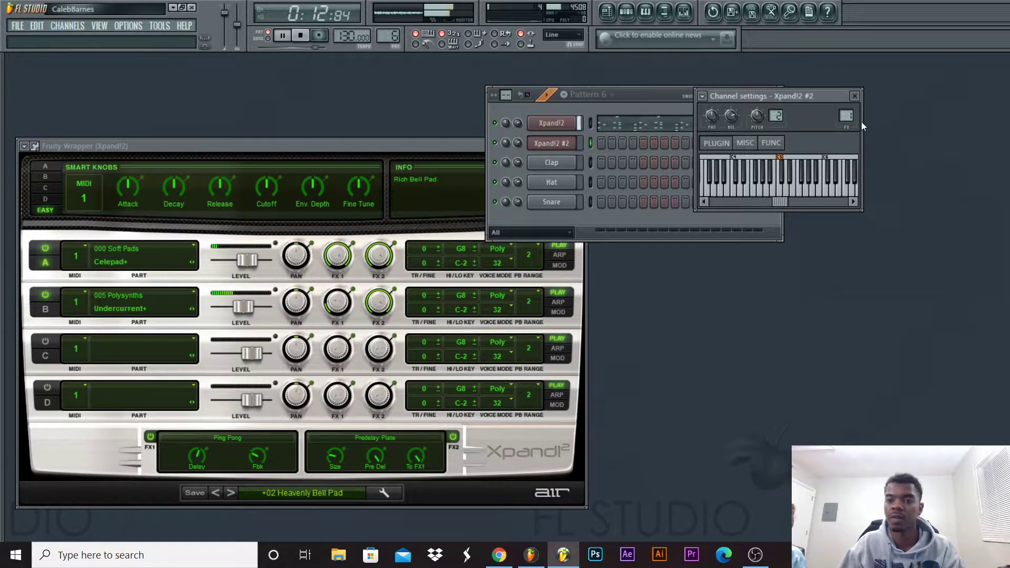
pyautogui.click(855, 96)
# Replace the cloned channel's generator with Xpand!2_x64.
pyautogui.rightClick(542, 146)
pyautogui.click(542, 147)
pyautogui.click(544, 147)
pyautogui.rightClick(546, 148)
pyautogui.moveTo(616, 276)
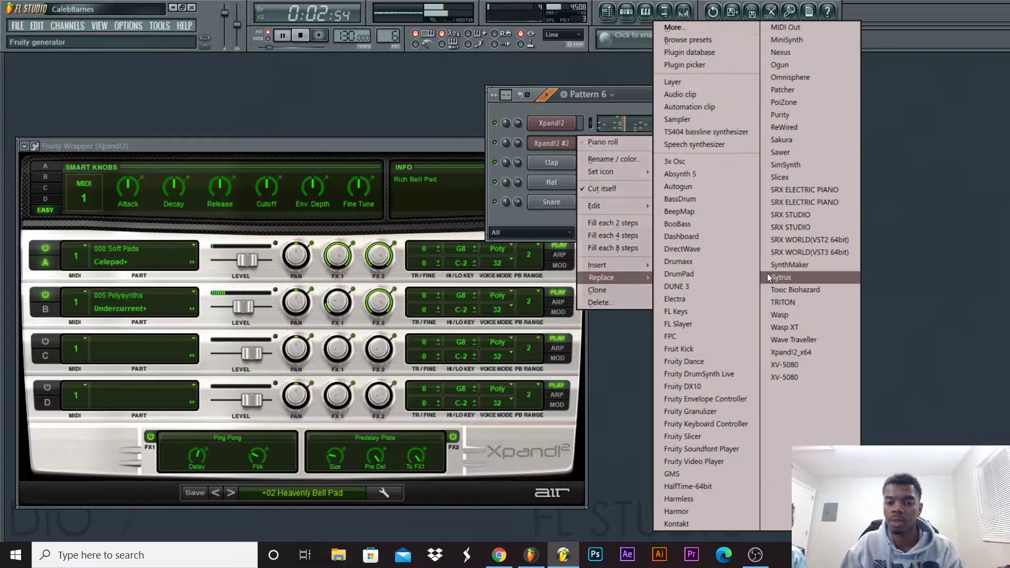
pyautogui.click(801, 355)
# Close the original Xpand!2 window, place the Xpand!2 #2 window and the channel rack side by side, and stop playback.
pyautogui.click(189, 141)
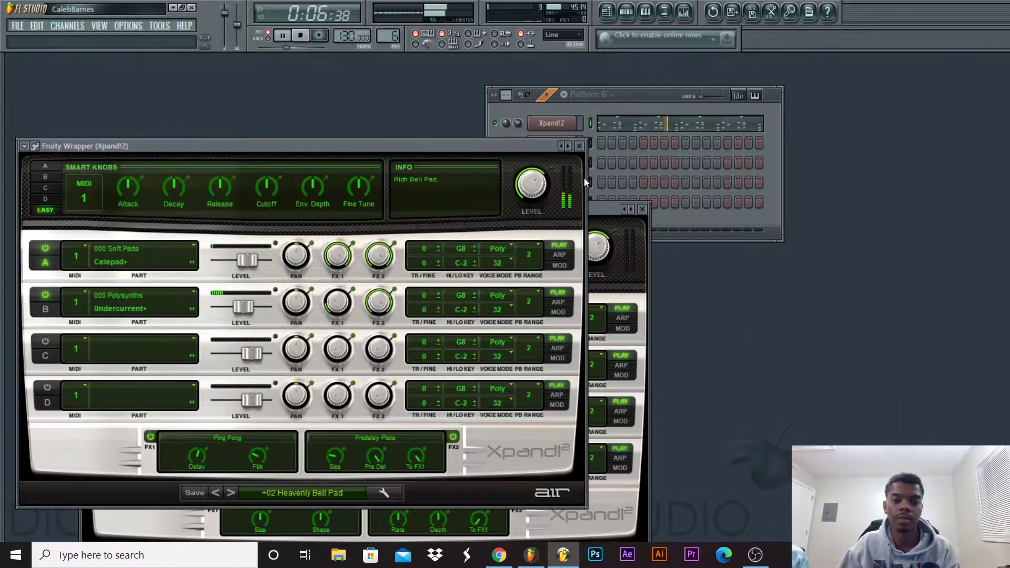
pyautogui.click(578, 147)
pyautogui.moveTo(476, 206); pyautogui.dragTo(402, 135)
pyautogui.moveTo(633, 94); pyautogui.dragTo(716, 89)
pyautogui.press('space')
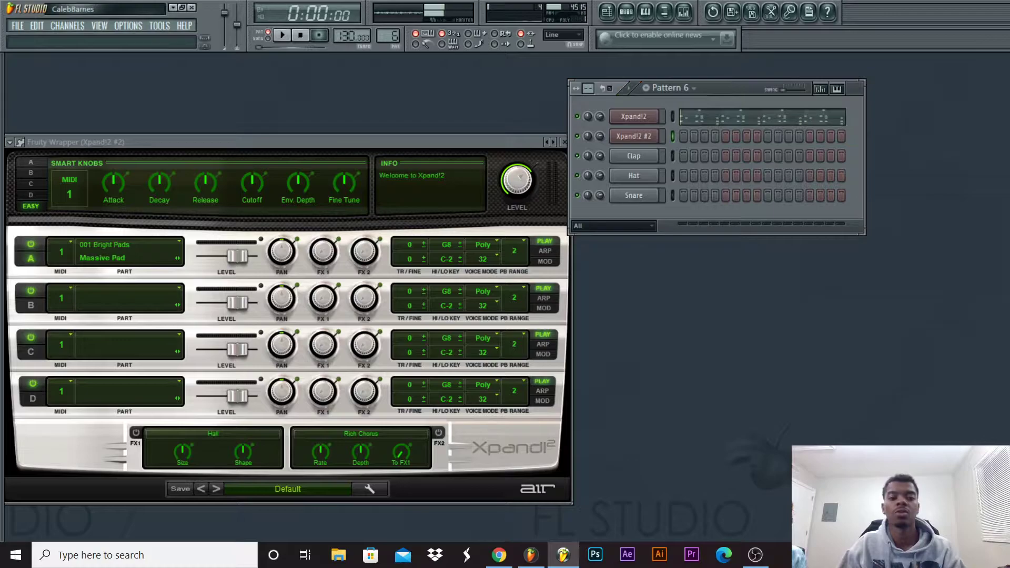
# Load the 18 Kapow Pad preset from the 01 Soft Pads category into Xpand!2 #2.
pyautogui.click(282, 493)
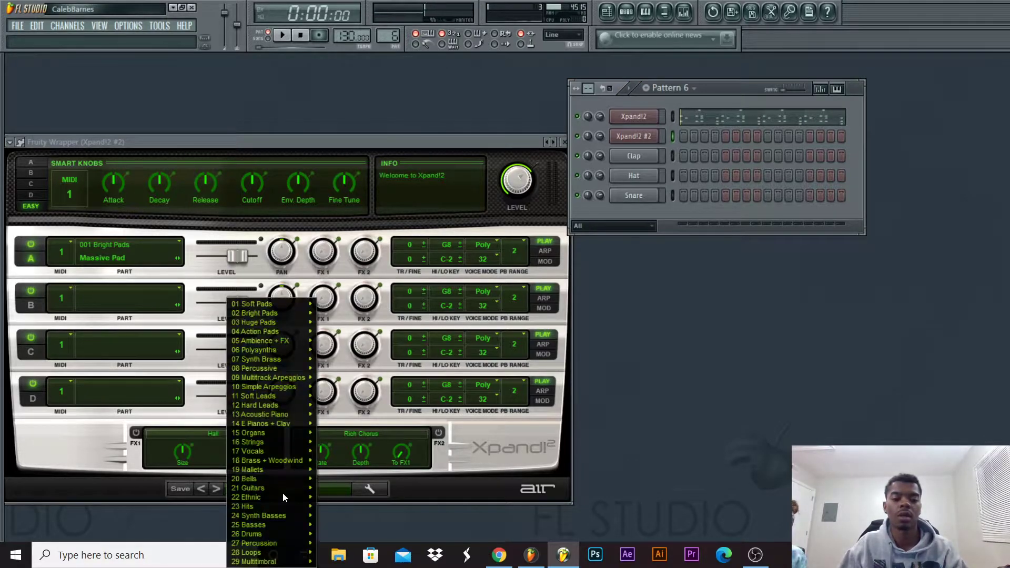
pyautogui.moveTo(292, 415)
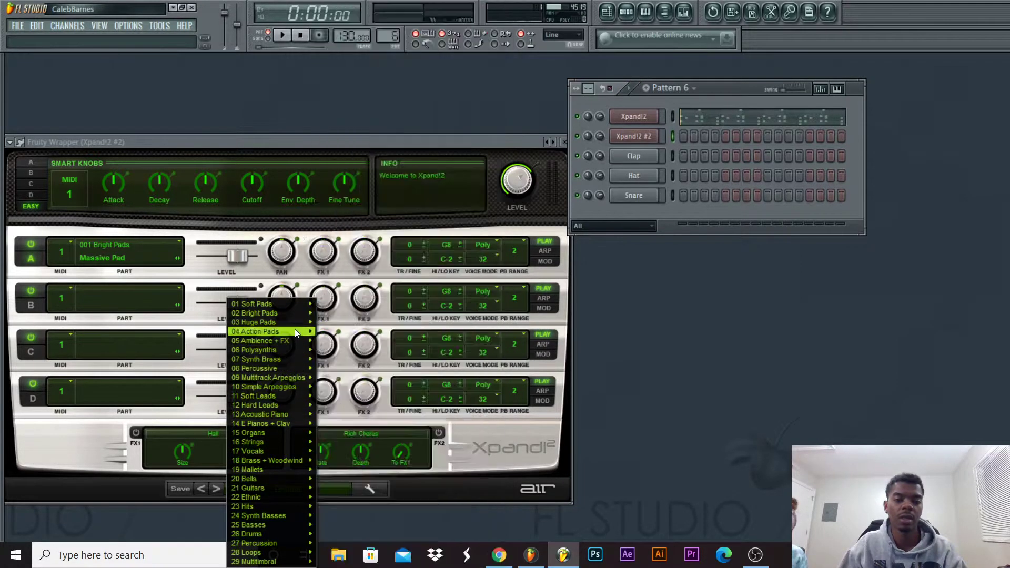
pyautogui.moveTo(310, 306)
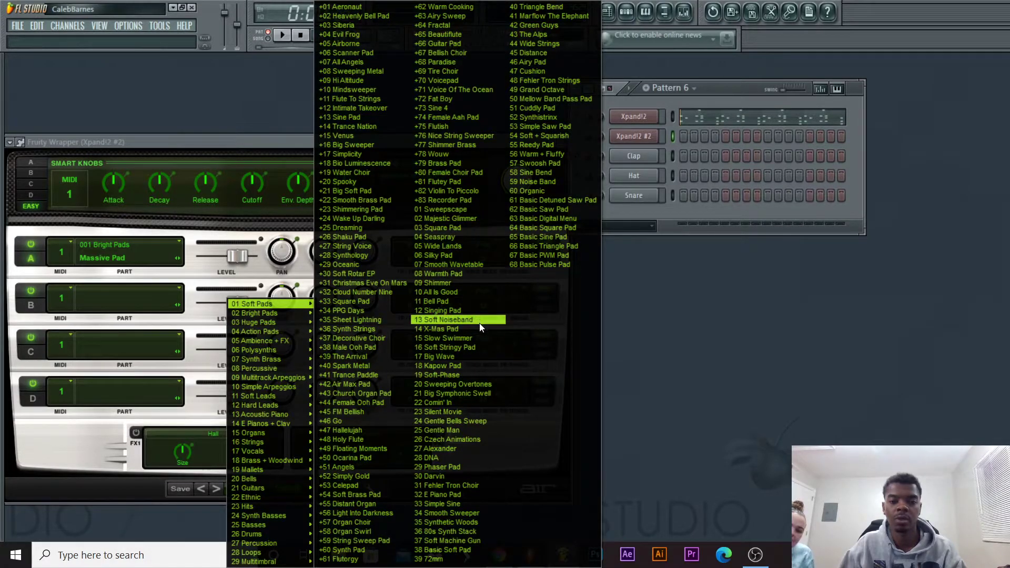
pyautogui.click(476, 363)
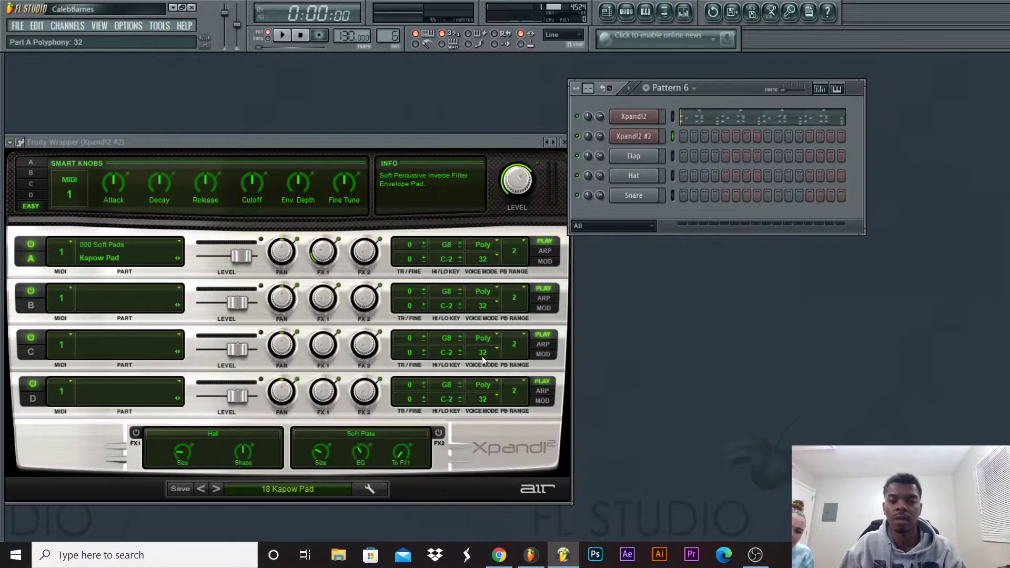
# Copy the notes of the Xpand!2 channel into the Xpand!2 #2 channel and audition the two layers together.
pyautogui.rightClick(646, 117)
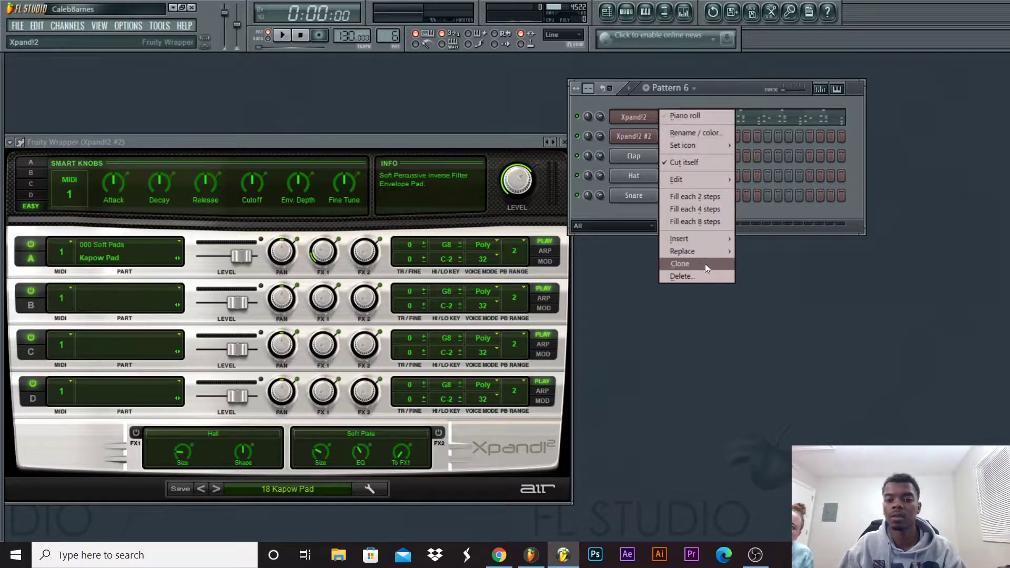
pyautogui.moveTo(725, 181)
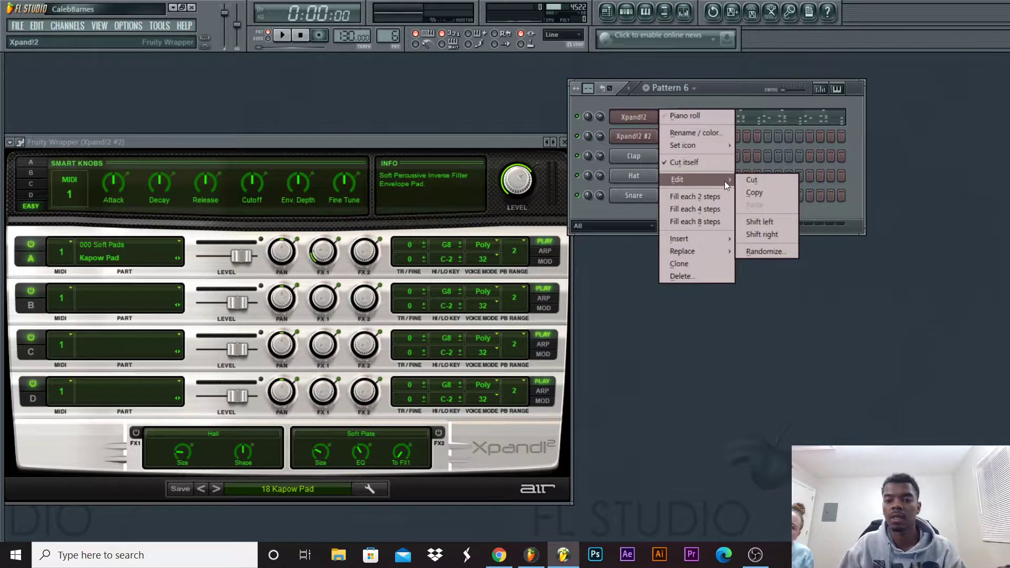
pyautogui.click(772, 191)
pyautogui.rightClick(649, 140)
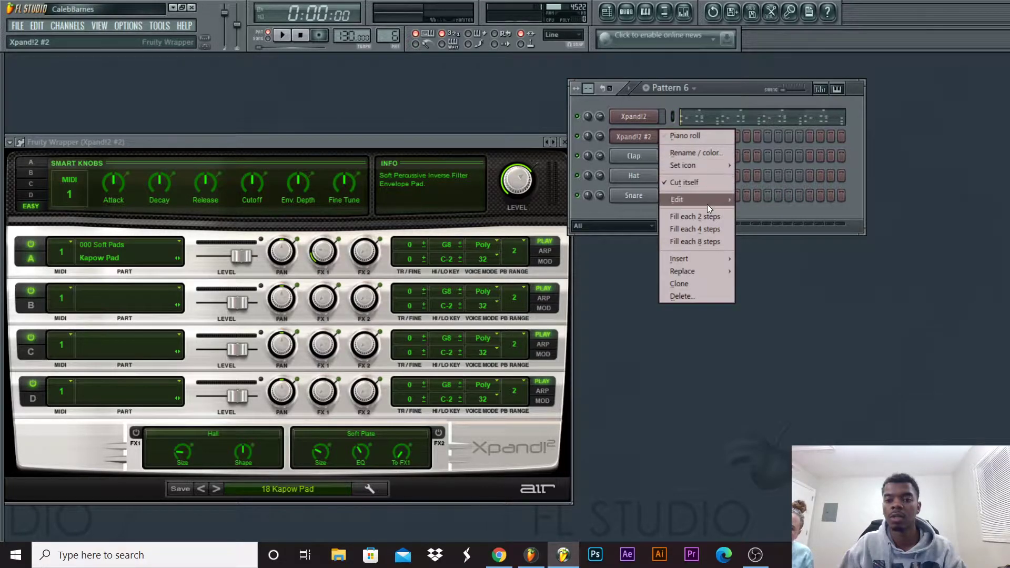
pyautogui.moveTo(707, 202)
pyautogui.click(757, 222)
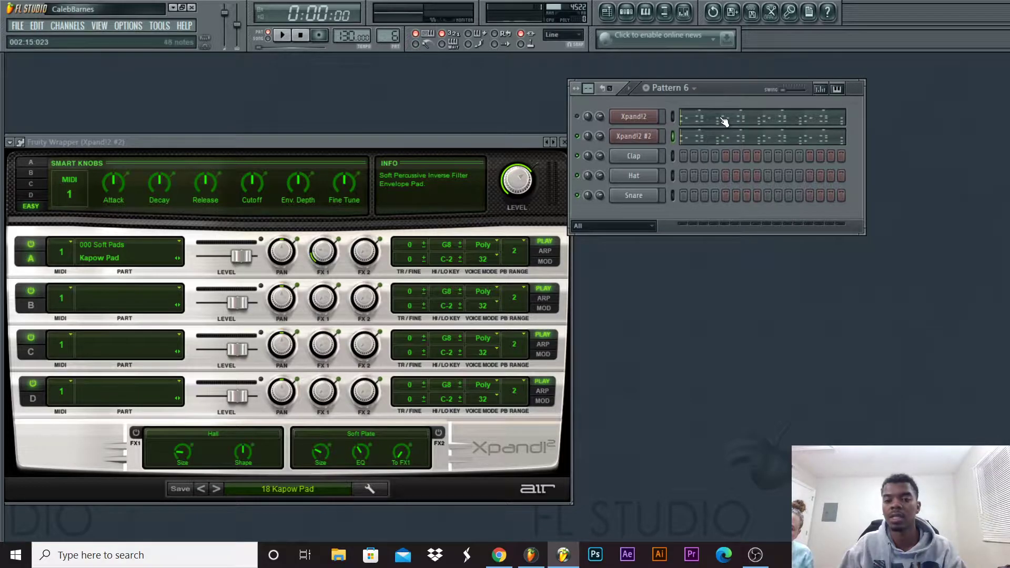
pyautogui.press('space')
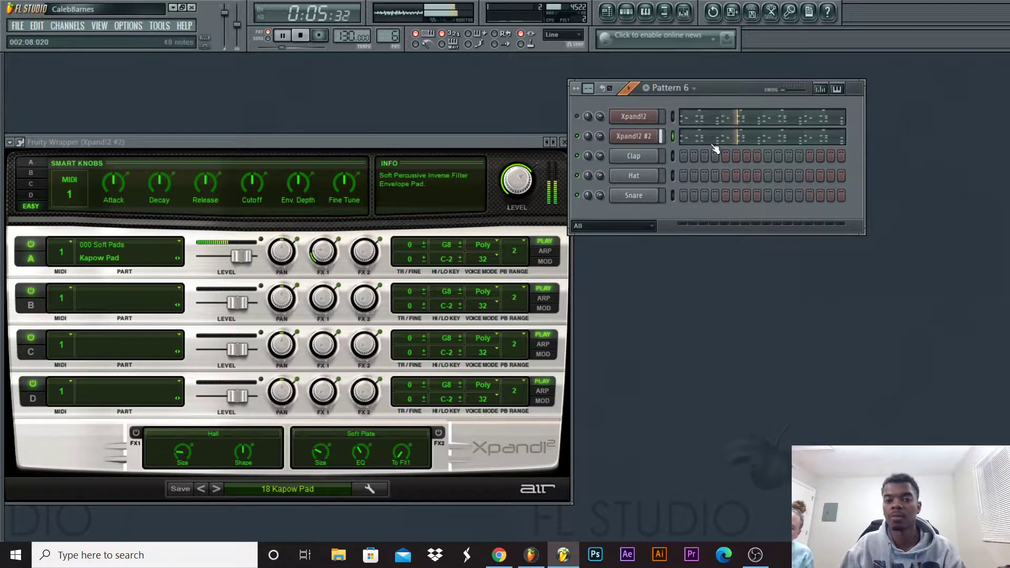
pyautogui.press('space')
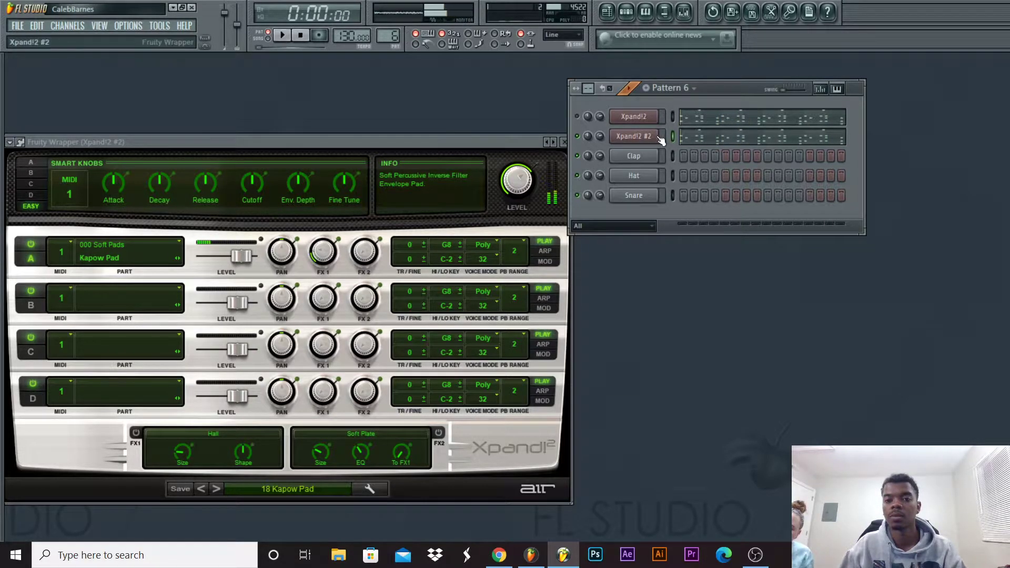
# Lengthen all the notes in the Xpand!2 #2 piano roll together to a little over one bar each.
pyautogui.click(705, 138)
pyautogui.moveTo(114, 70); pyautogui.dragTo(705, 104)
pyautogui.scroll(3, 168, 181)
pyautogui.moveTo(27, 147); pyautogui.dragTo(43, 454)
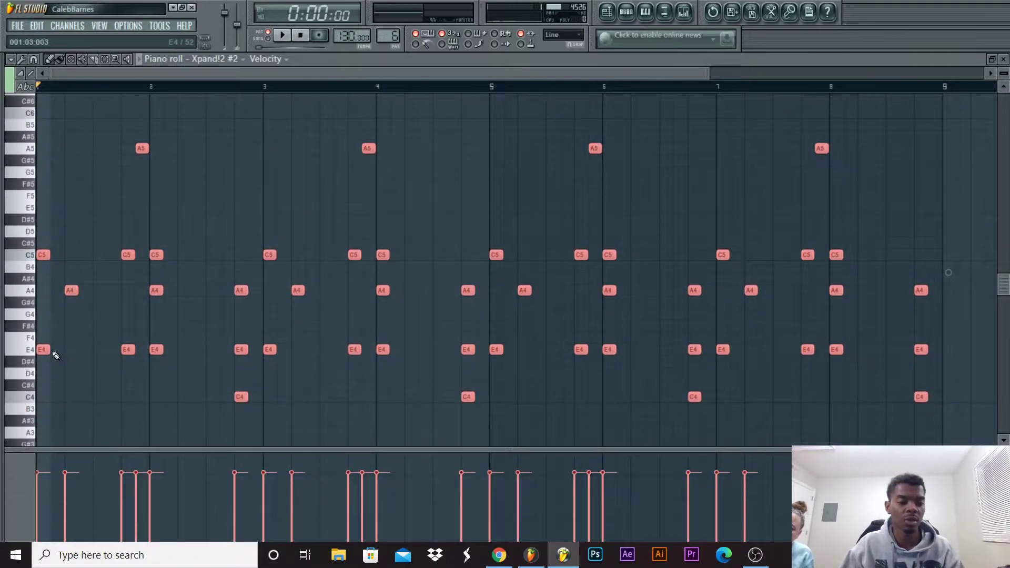
pyautogui.moveTo(54, 350); pyautogui.dragTo(163, 361)
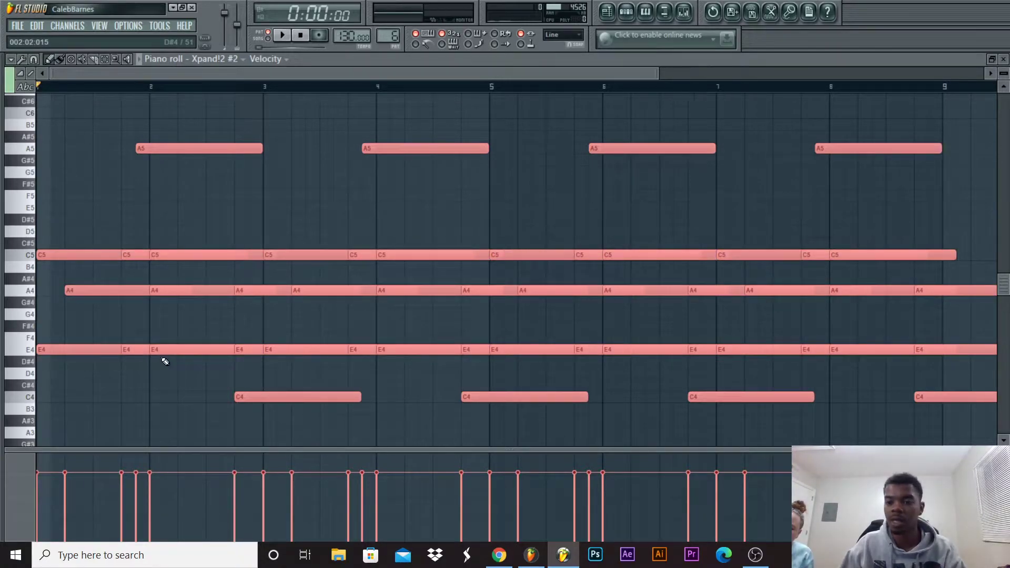
# Shorten the final C5, A4, E4 and C4 notes that run past bar 9 so they end at its start.
pyautogui.moveTo(288, 75); pyautogui.dragTo(579, 89)
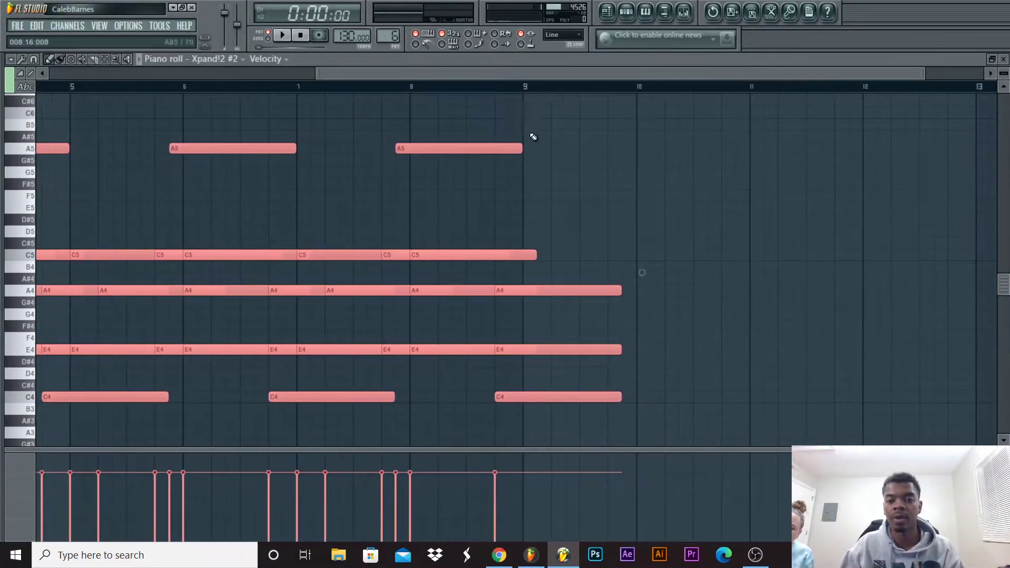
pyautogui.moveTo(588, 229); pyautogui.dragTo(629, 447)
pyautogui.scroll(3, 610, 342)
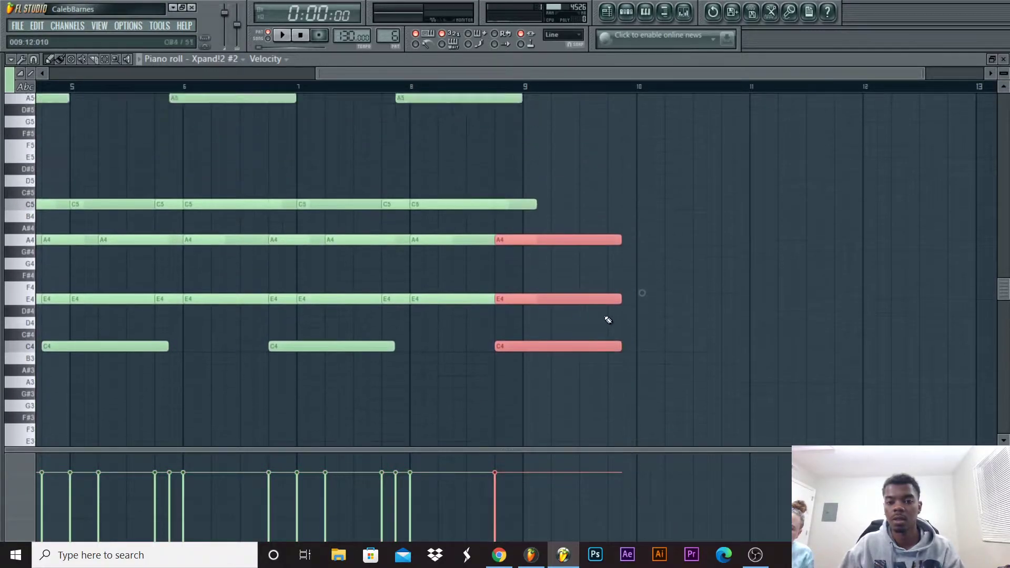
pyautogui.moveTo(615, 273); pyautogui.dragTo(520, 279)
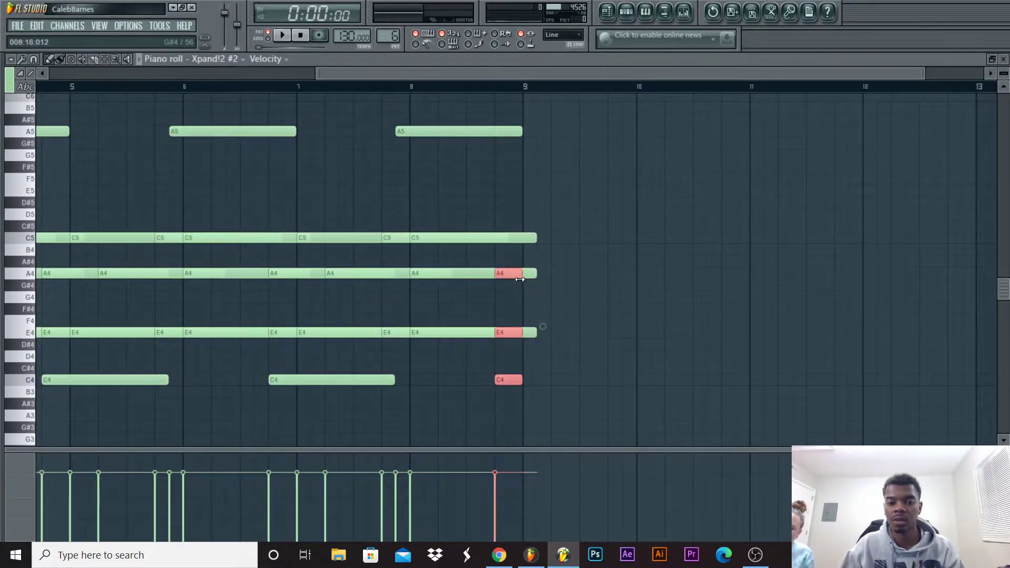
pyautogui.moveTo(545, 366); pyautogui.dragTo(523, 236)
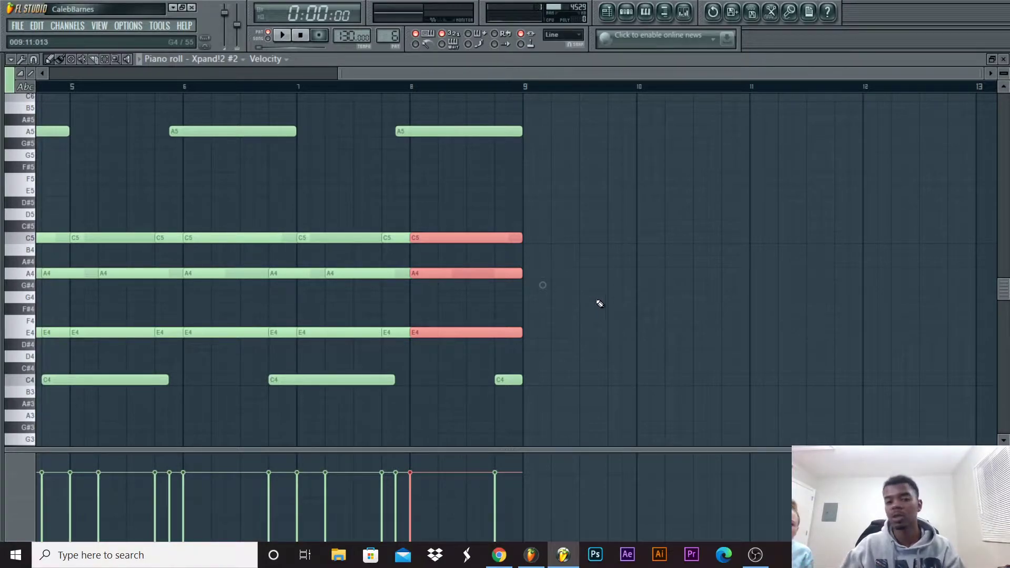
# Extend the last A5 note slightly past the start of bar 9 and audition the pattern, including its final bars.
pyautogui.moveTo(523, 131); pyautogui.dragTo(537, 132)
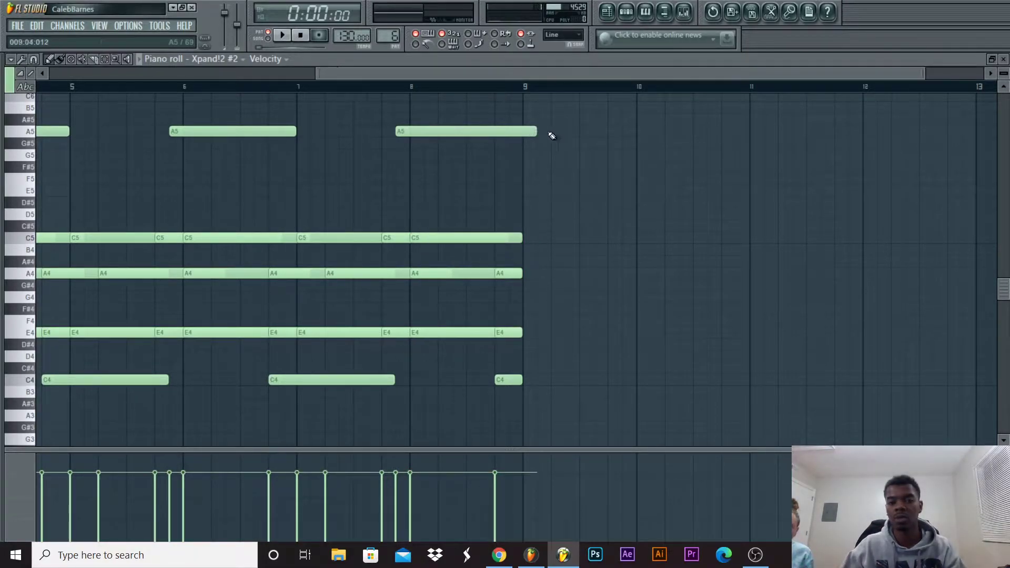
pyautogui.press('space')
pyautogui.moveTo(565, 71); pyautogui.dragTo(304, 71)
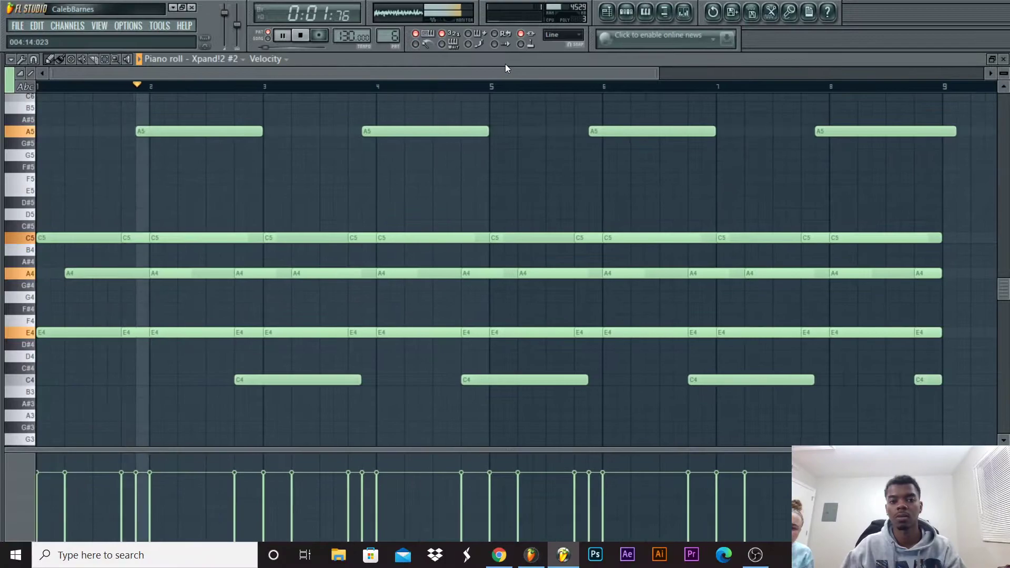
pyautogui.moveTo(658, 72); pyautogui.dragTo(798, 63)
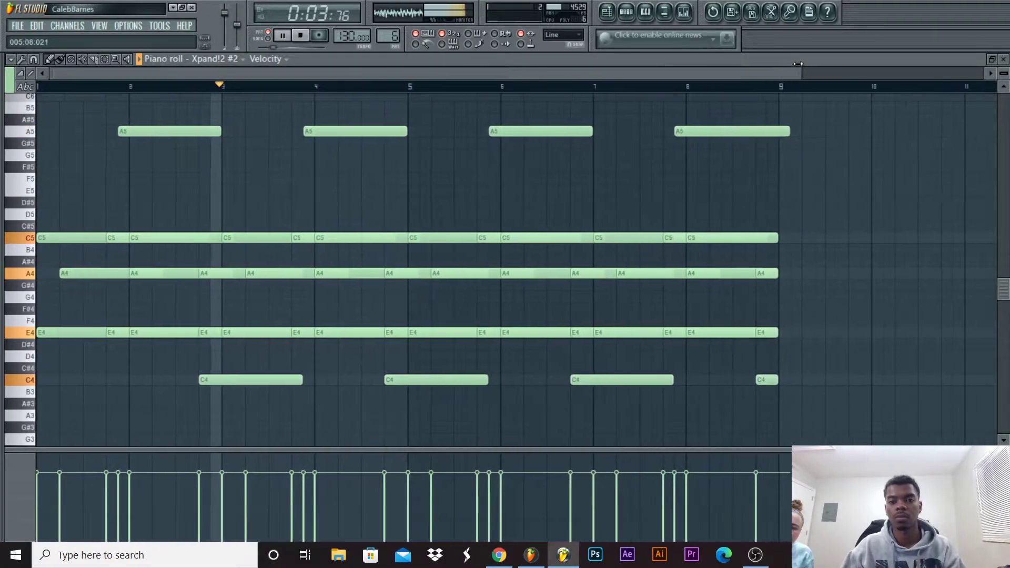
pyautogui.click(712, 83)
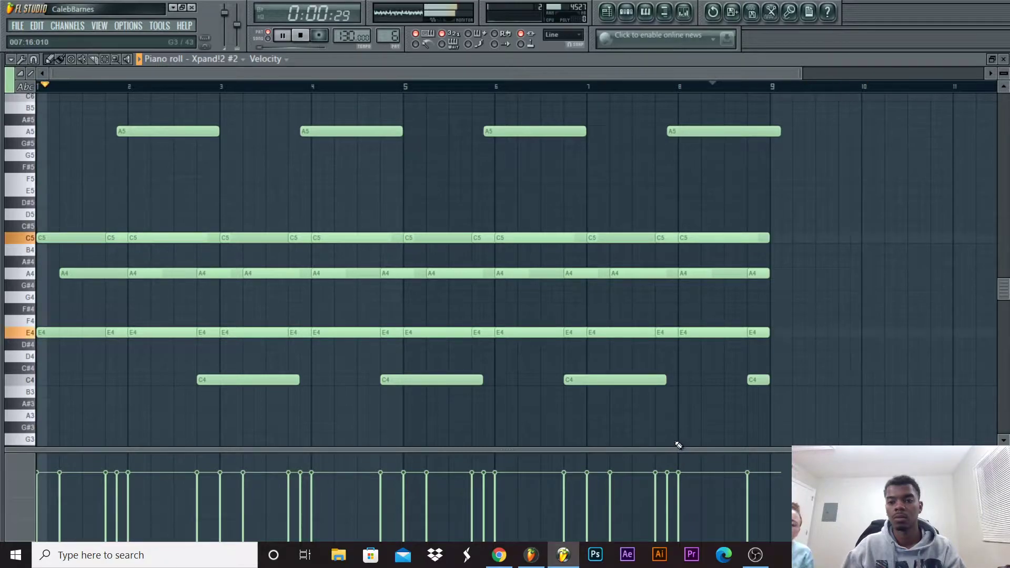
pyautogui.press('space')
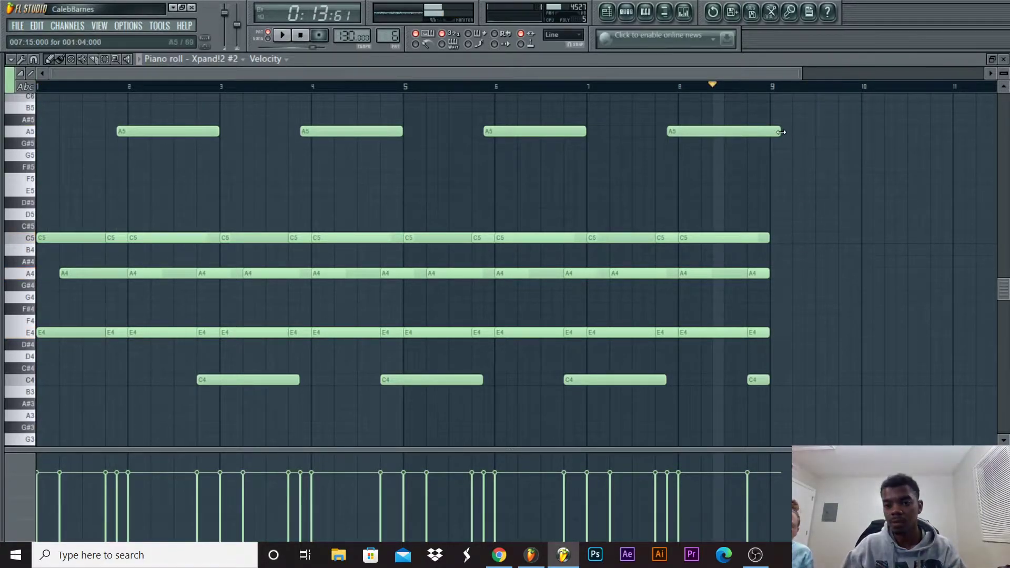
# Trim the last A5 note to end at the start of bar 9 and play the pattern with the piano roll closed.
pyautogui.moveTo(778, 134); pyautogui.dragTo(769, 132)
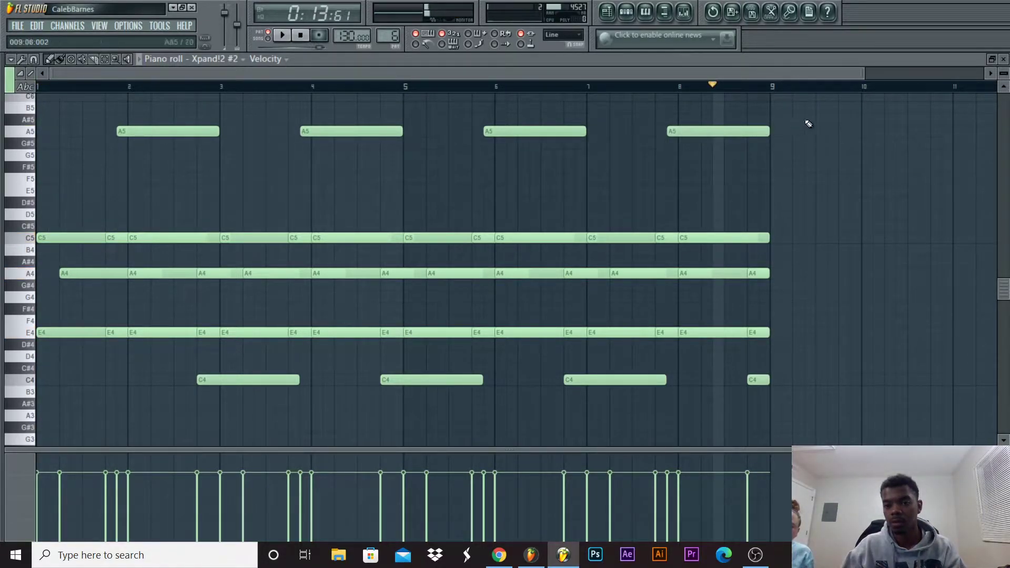
pyautogui.click(1004, 60)
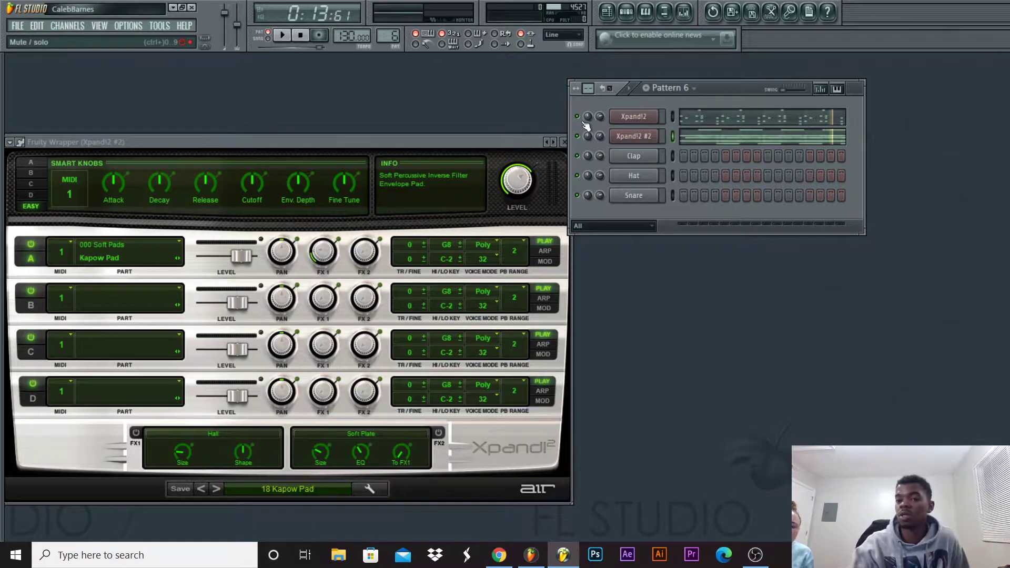
pyautogui.press('space')
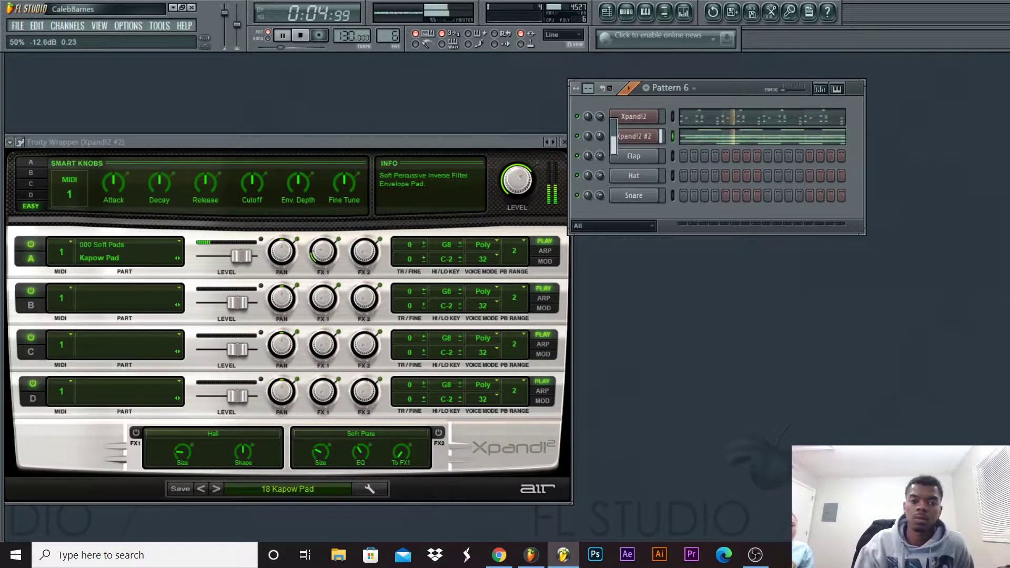
# Load the Hat Sosa sample from the Cap$ule Corp. Kit into the Clap channel and fill each 2 steps.
pyautogui.moveTo(1, 155)
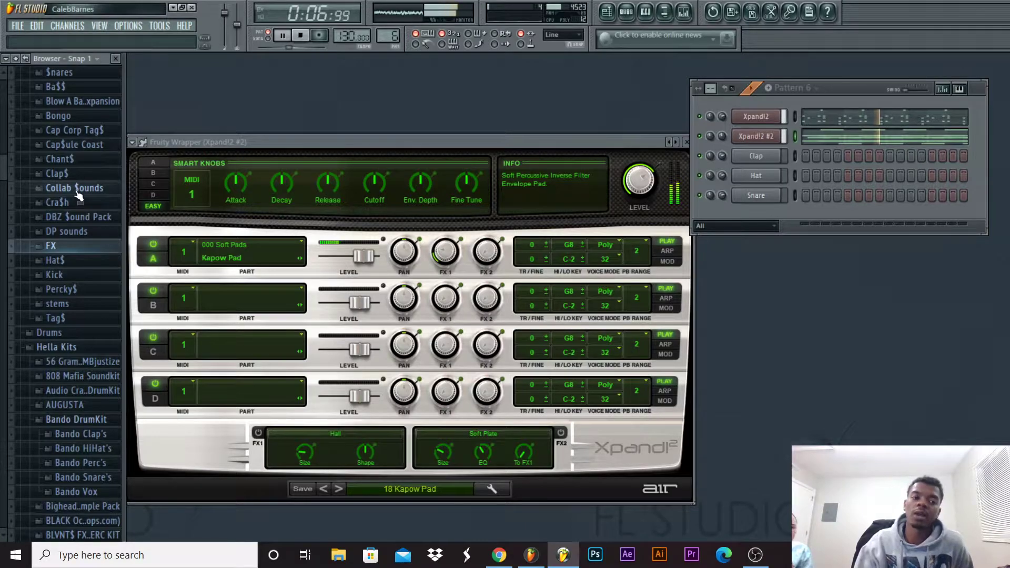
pyautogui.scroll(3, 78, 195)
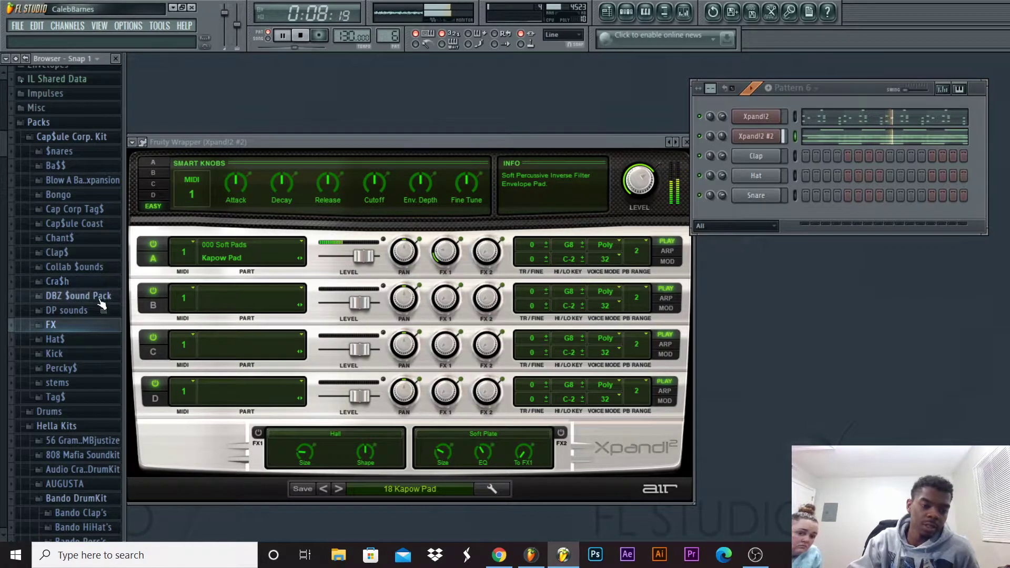
pyautogui.click(84, 342)
pyautogui.click(90, 340)
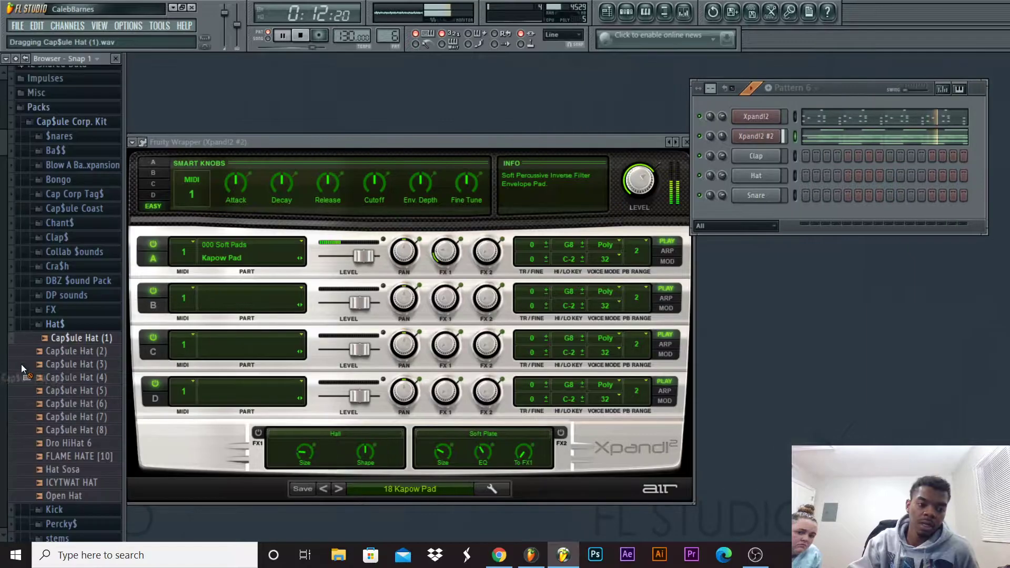
pyautogui.click(72, 471)
pyautogui.moveTo(74, 471); pyautogui.dragTo(634, 157)
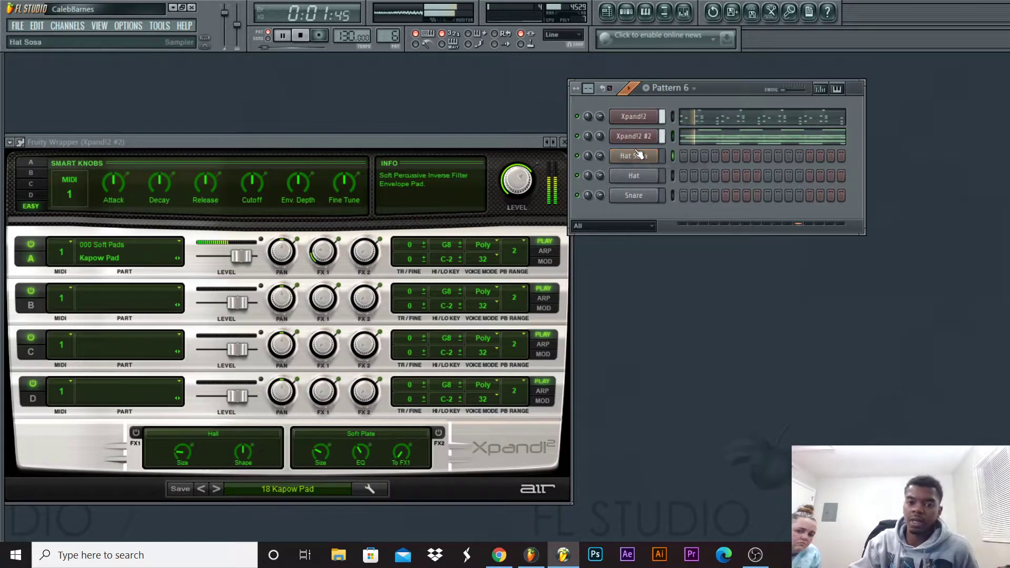
pyautogui.rightClick(640, 161)
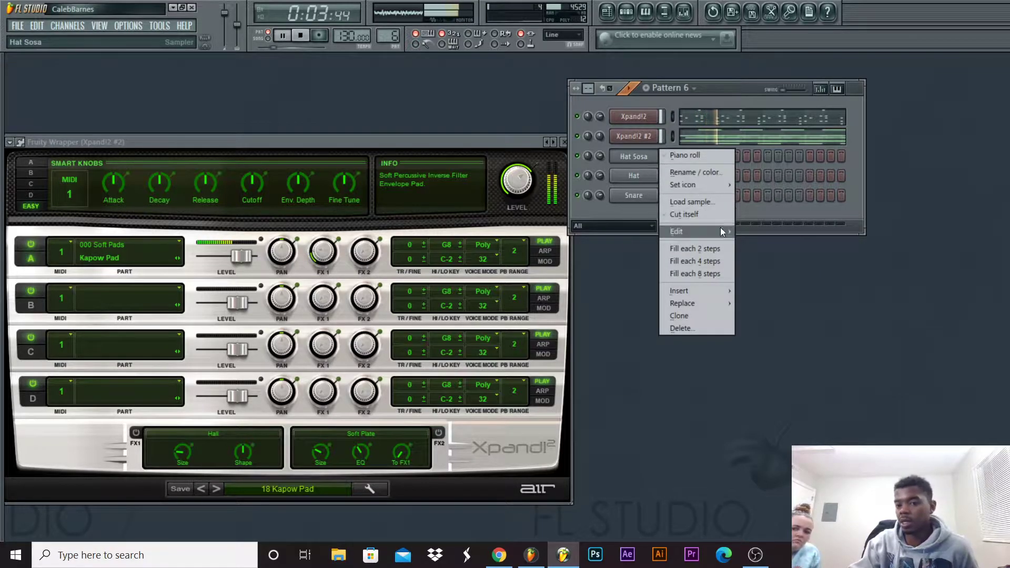
pyautogui.click(706, 250)
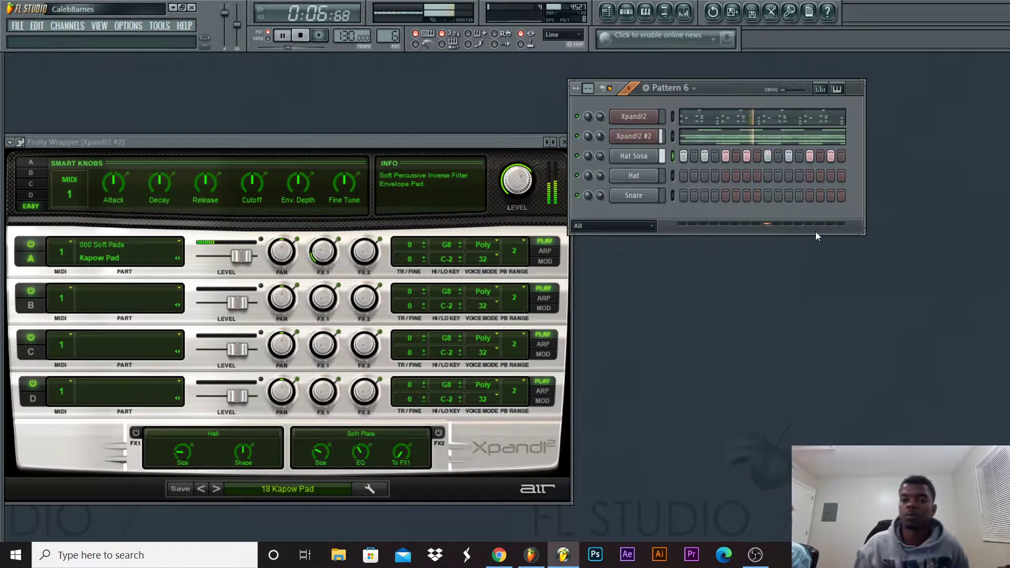
# Load the Cap$ule Clap (5) sample from the kit's Clap$ folder into the Hat channel.
pyautogui.moveTo(1, 243)
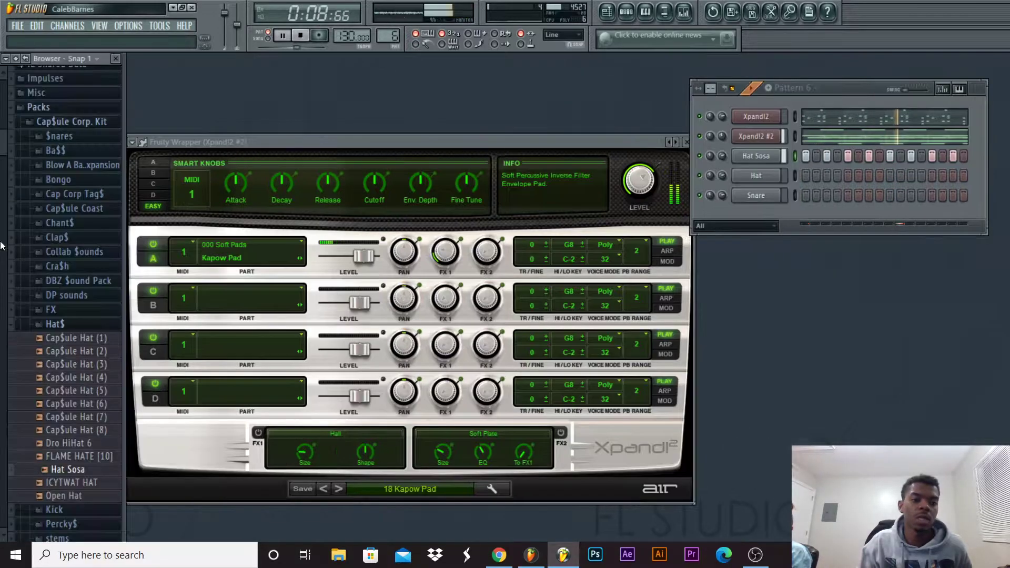
pyautogui.click(55, 324)
pyautogui.click(83, 139)
pyautogui.click(82, 139)
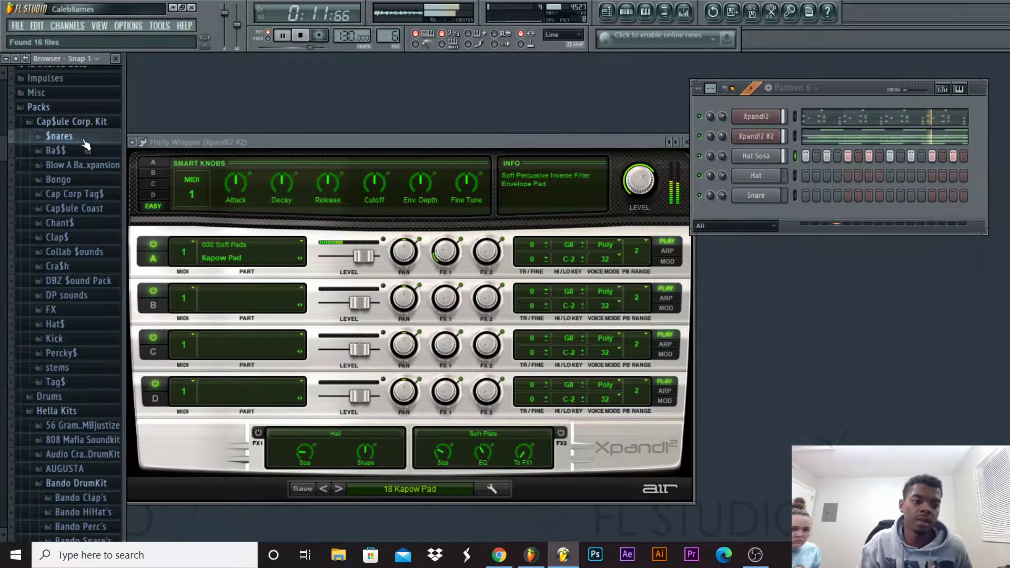
pyautogui.click(90, 241)
pyautogui.moveTo(100, 314); pyautogui.dragTo(632, 176)
# Open the piano roll of the Cap$ule Clap (5) channel.
pyautogui.rightClick(661, 174)
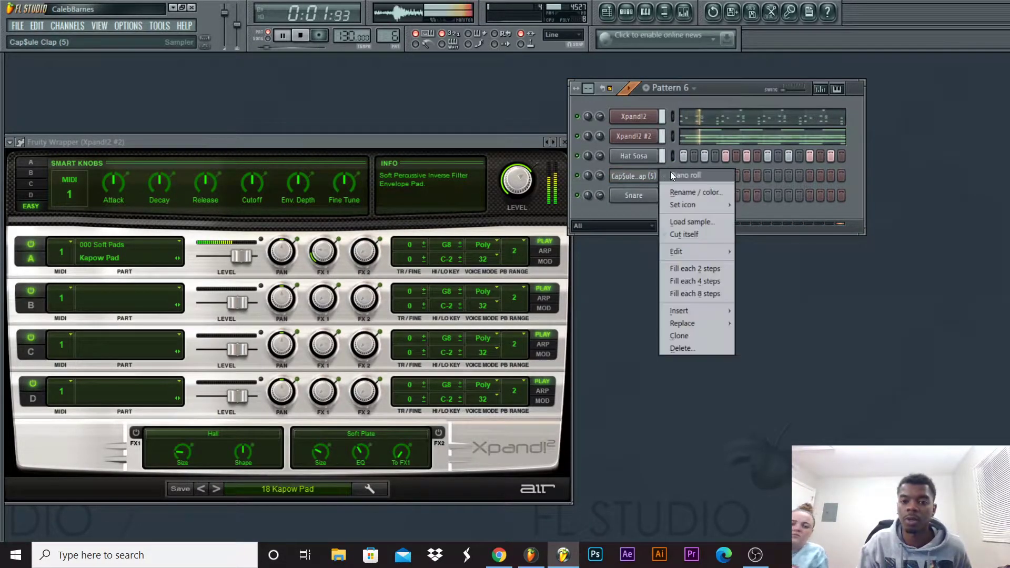
pyautogui.click(679, 175)
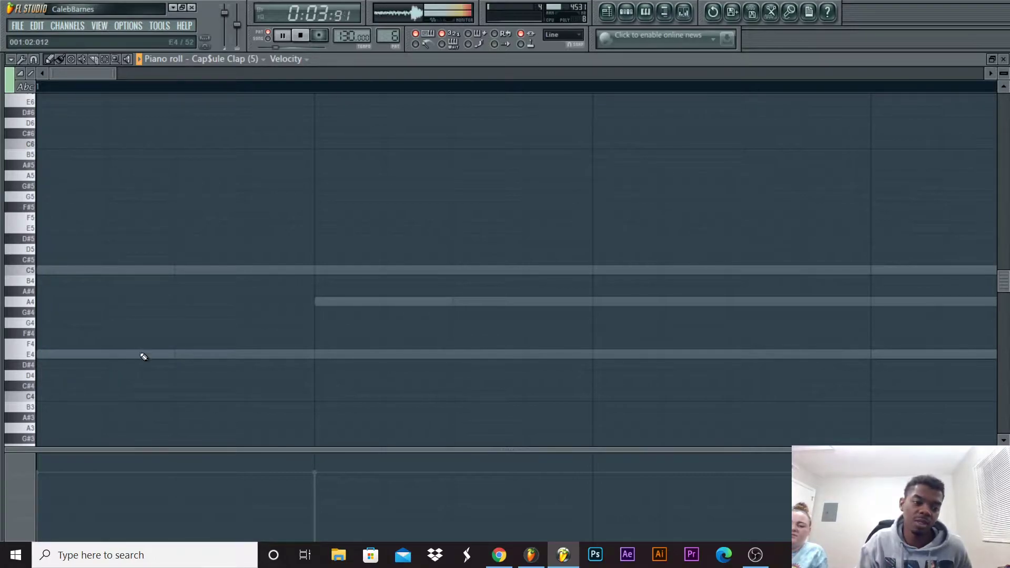
pyautogui.click(177, 271)
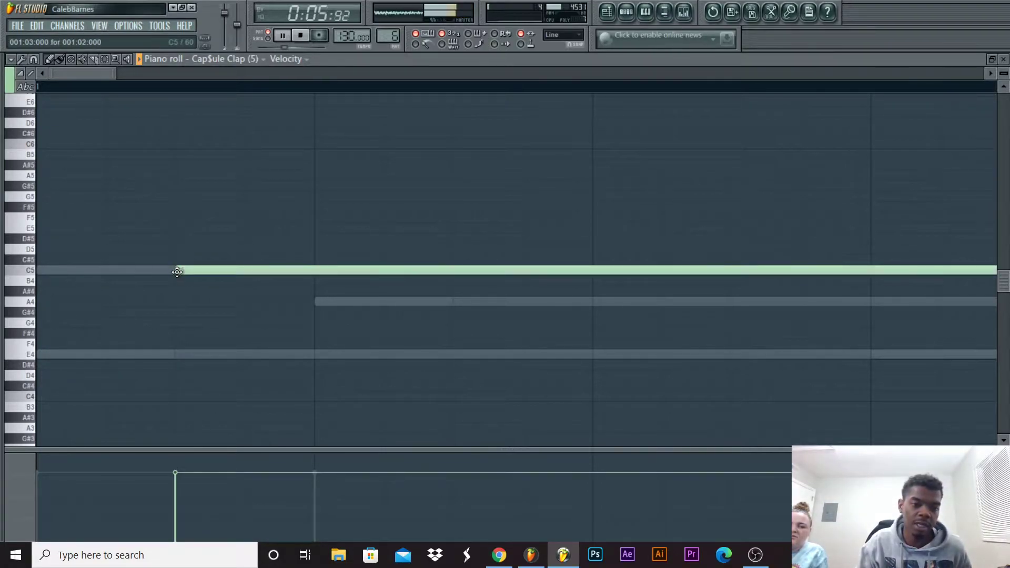
pyautogui.rightClick(183, 272)
pyautogui.moveTo(115, 74); pyautogui.dragTo(312, 74)
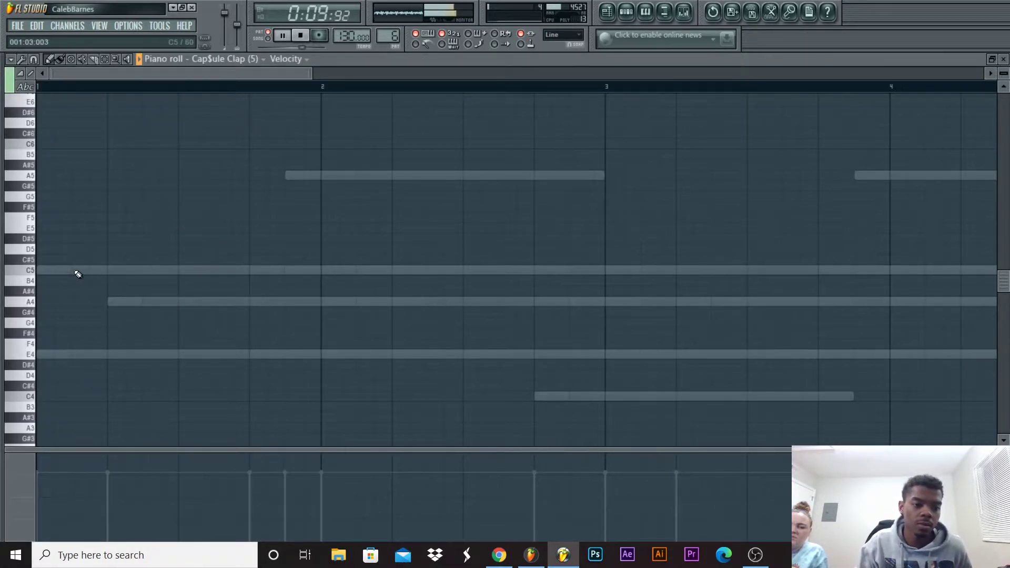
pyautogui.click(78, 274)
pyautogui.moveTo(391, 270); pyautogui.dragTo(114, 296)
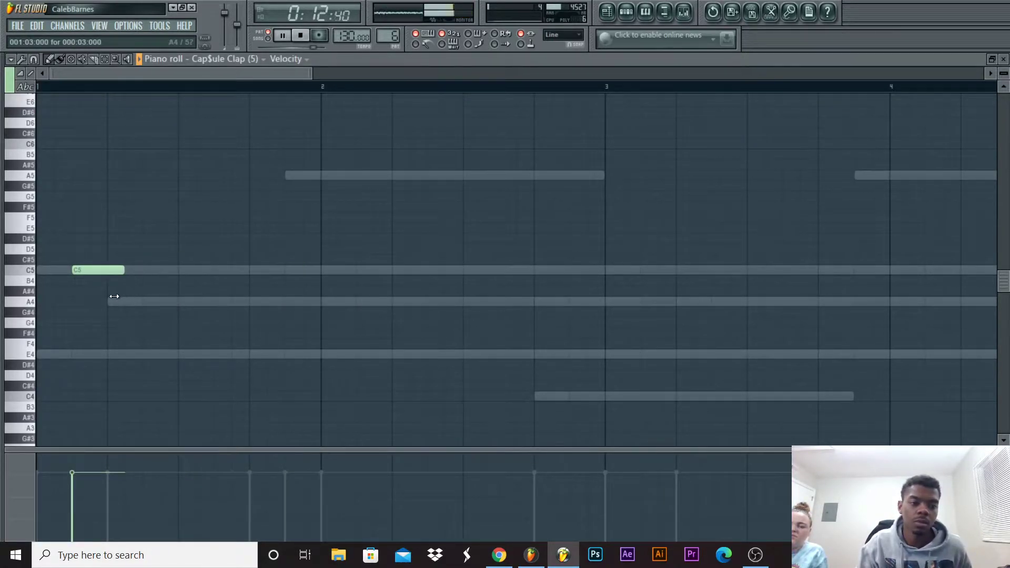
pyautogui.rightClick(81, 268)
# Place a short C5 clap note on beat 3 of each of bars 1 to 4.
pyautogui.moveTo(198, 270); pyautogui.dragTo(172, 269)
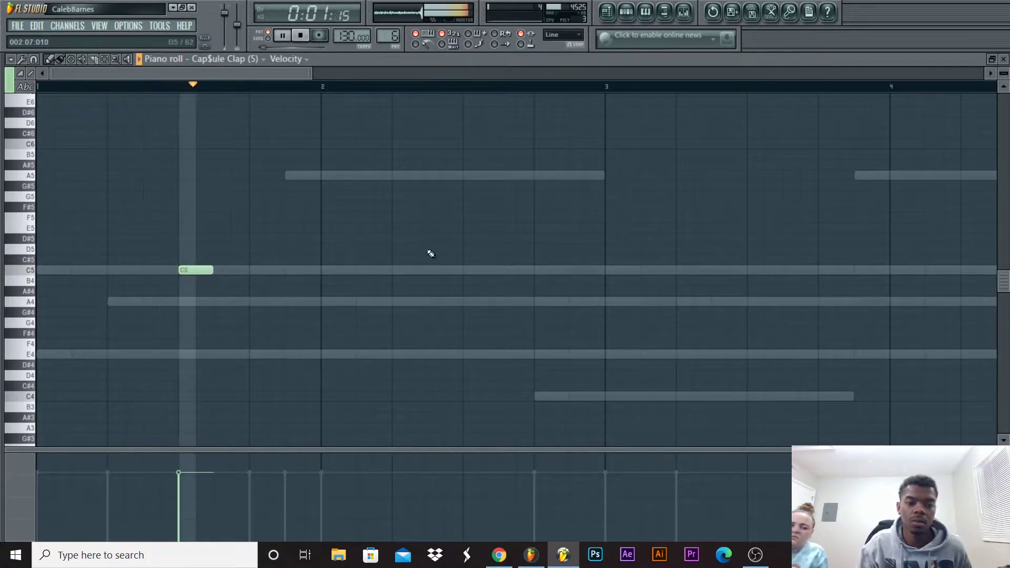
pyautogui.click(477, 270)
pyautogui.click(752, 273)
pyautogui.click(497, 270)
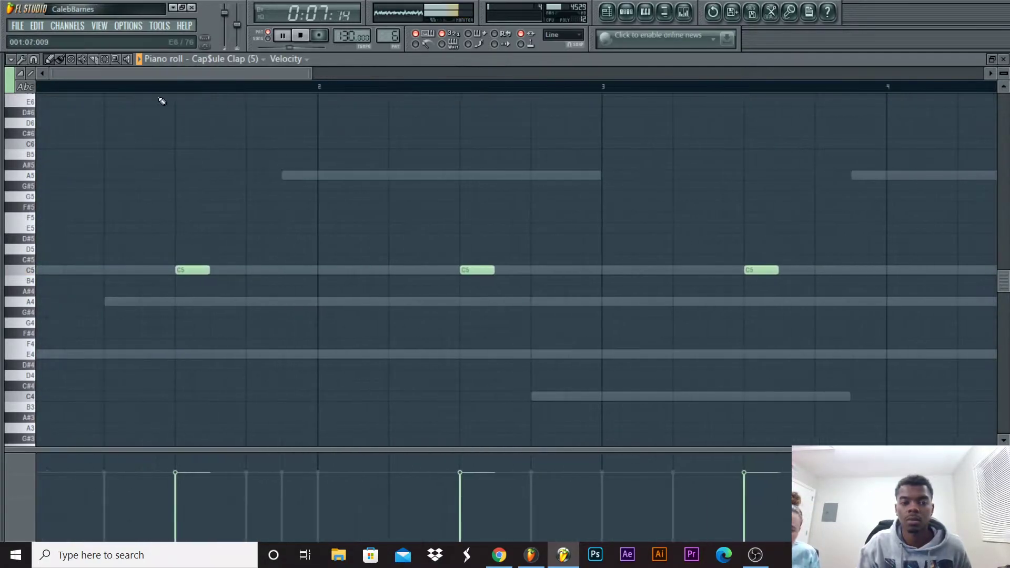
# Duplicate the four C5 clap notes into bars 5 to 8 and stop playback.
pyautogui.moveTo(312, 73); pyautogui.dragTo(711, 74)
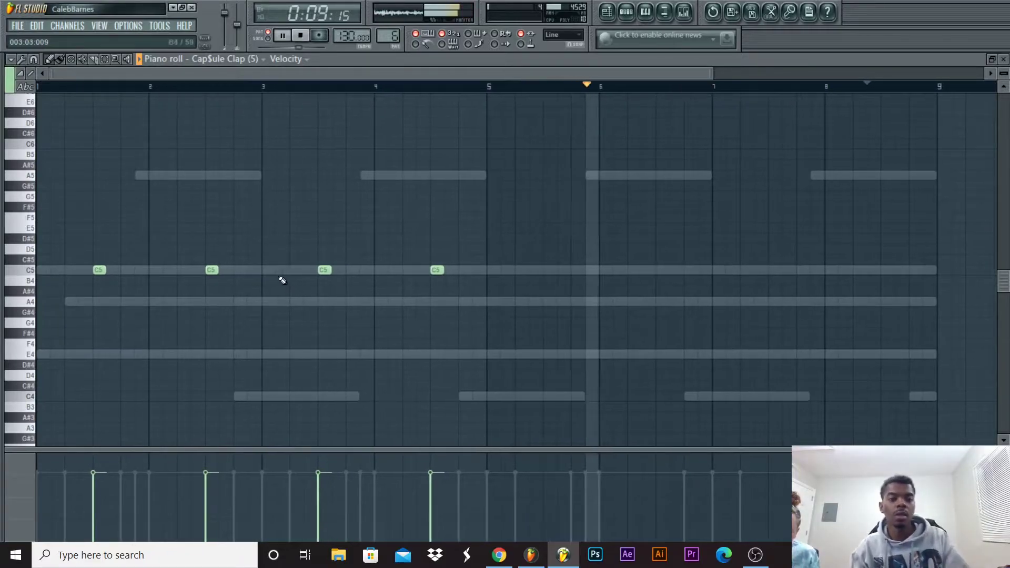
pyautogui.hotkey('ctrl', 'a')
pyautogui.moveTo(99, 270); pyautogui.dragTo(544, 268)
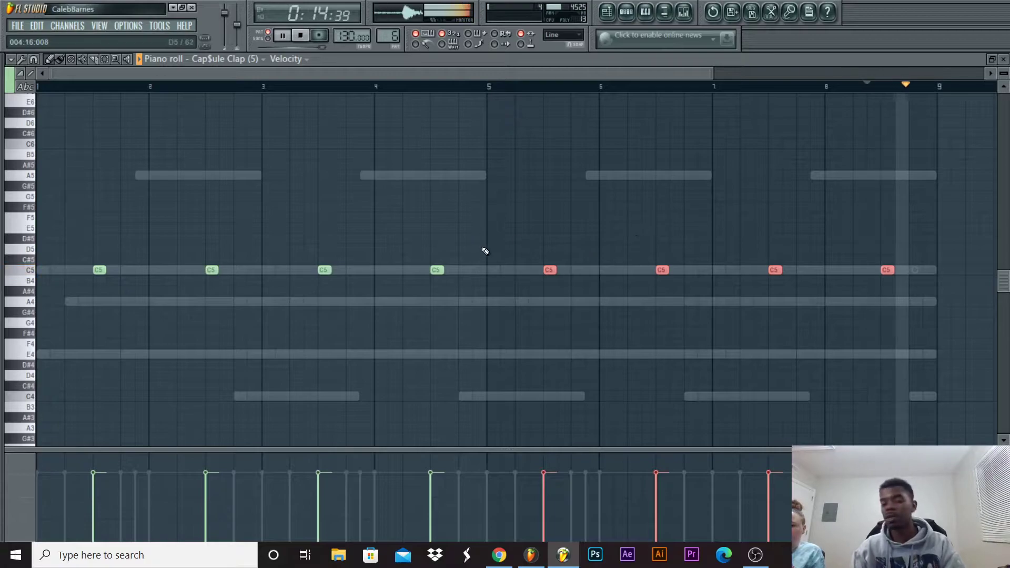
pyautogui.press('space')
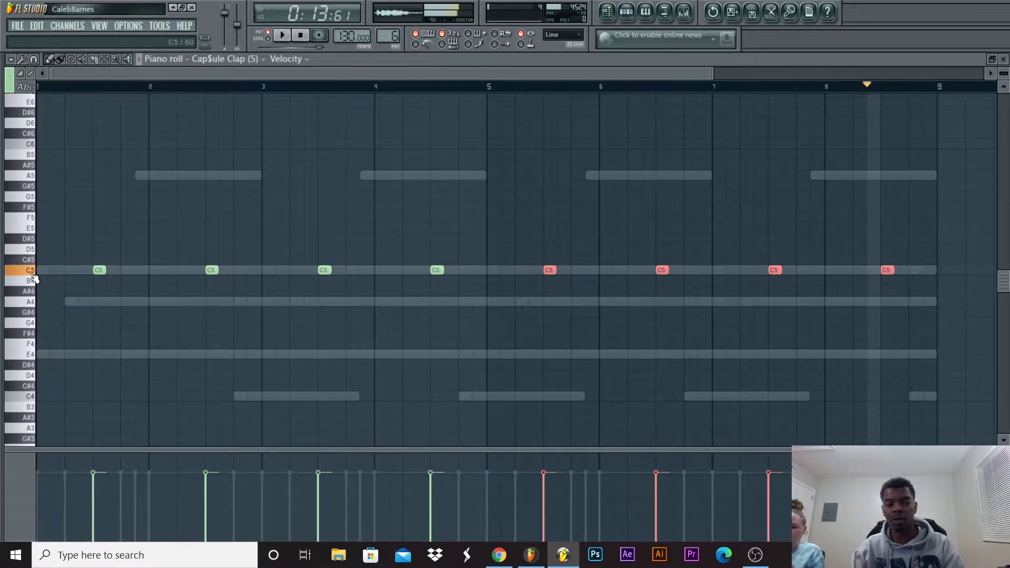
# Play the pattern from the start with the piano roll closed, and collapse the kit's Clap$ folder.
pyautogui.moveTo(871, 87); pyautogui.dragTo(7, 105)
pyautogui.scroll(2, 387, 282)
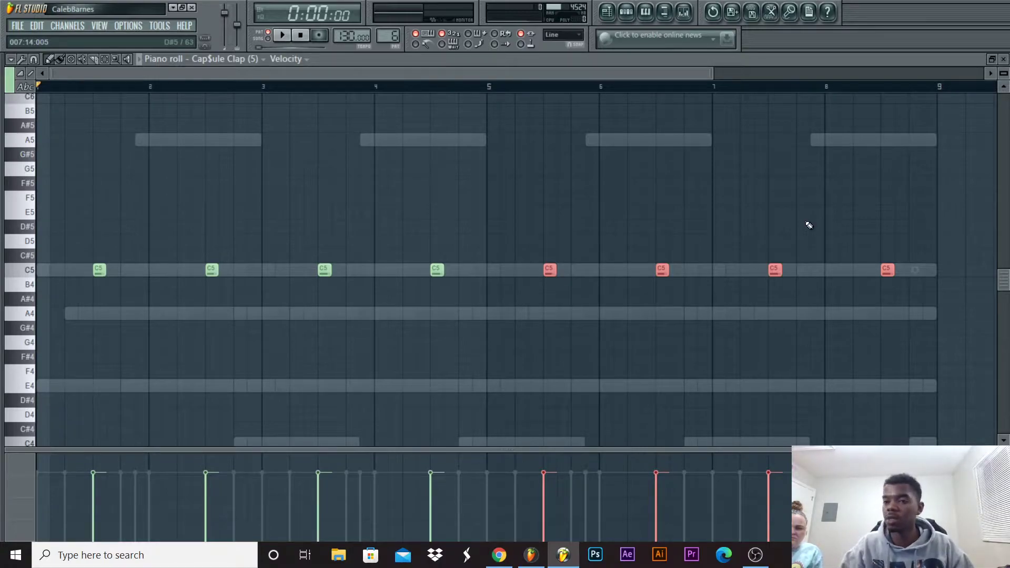
pyautogui.click(1003, 59)
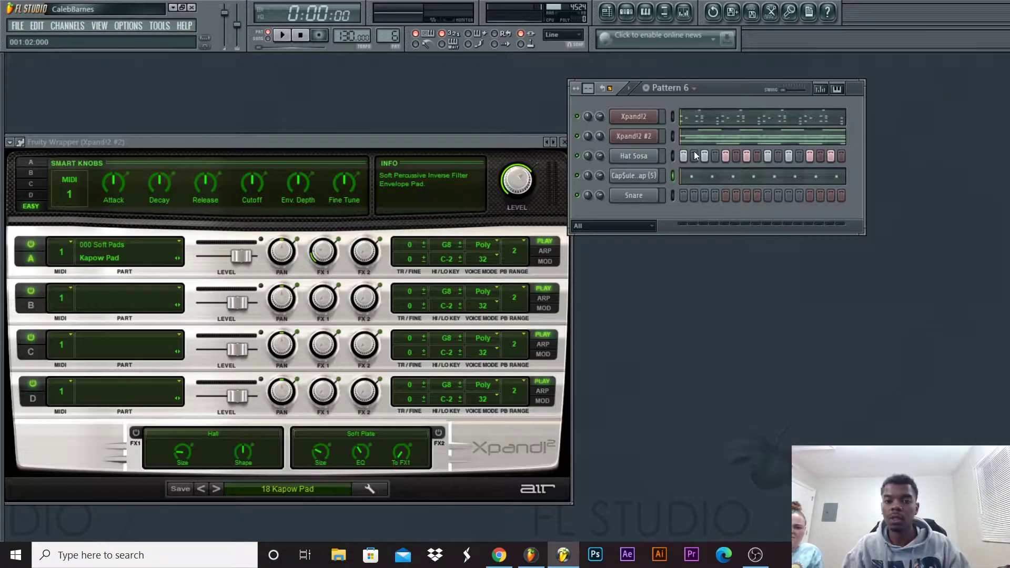
pyautogui.press('space')
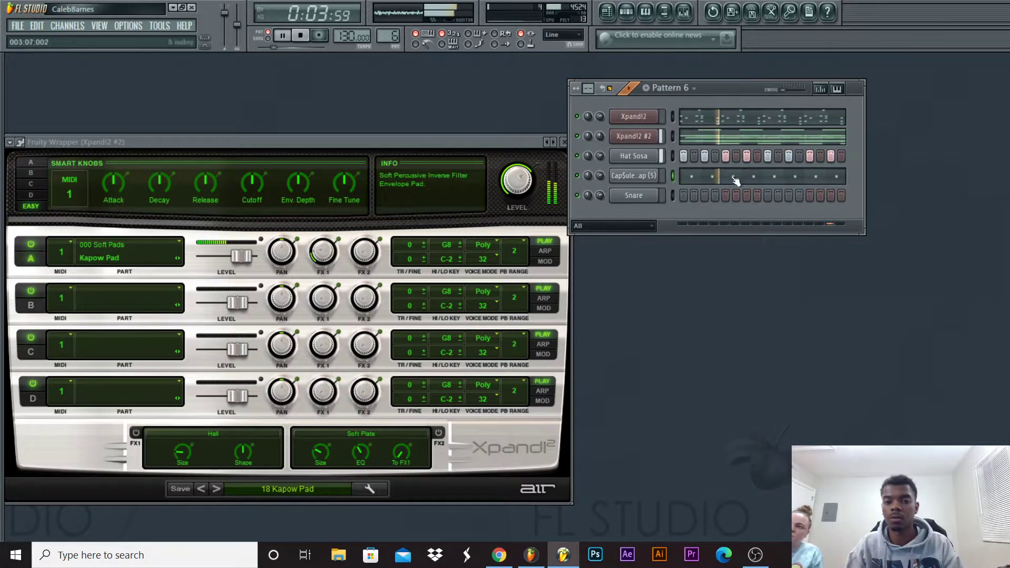
pyautogui.moveTo(1, 235)
pyautogui.click(75, 241)
pyautogui.press('space')
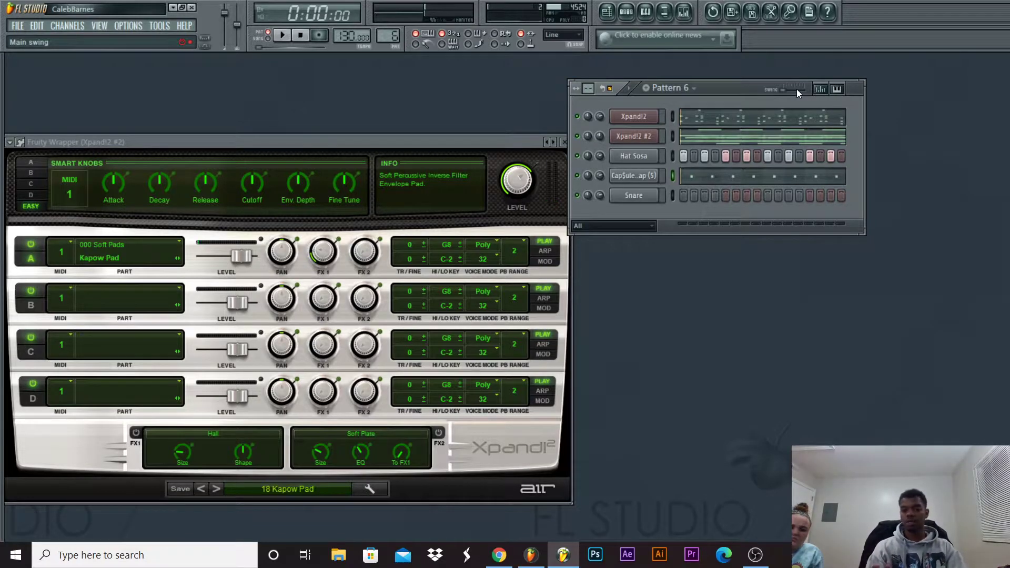
# Load the Ca$sule Bass 5 sample from the kit's Ba$$ folder into the Snare channel and enable Cut itself.
pyautogui.moveTo(2, 258)
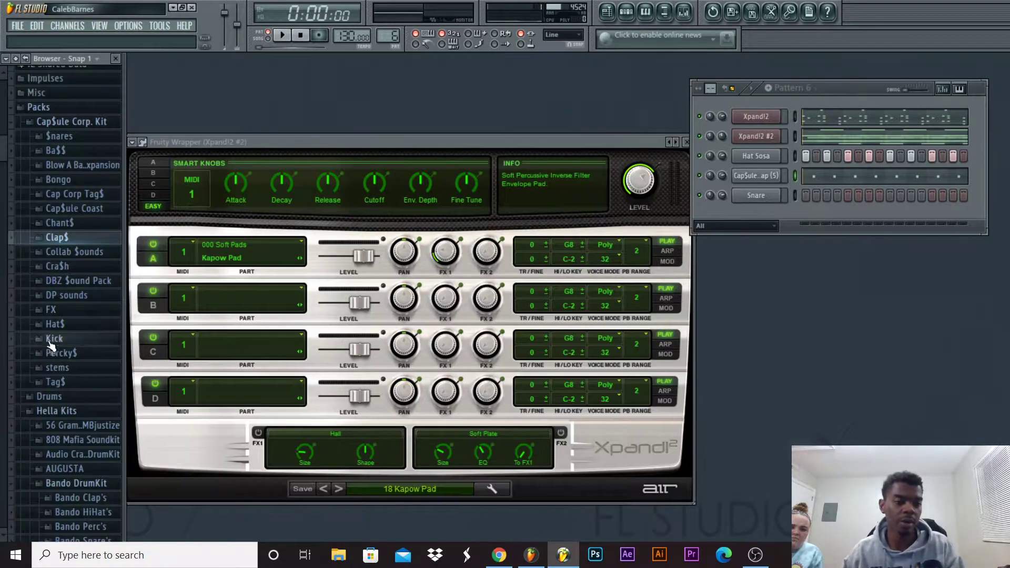
pyautogui.click(56, 150)
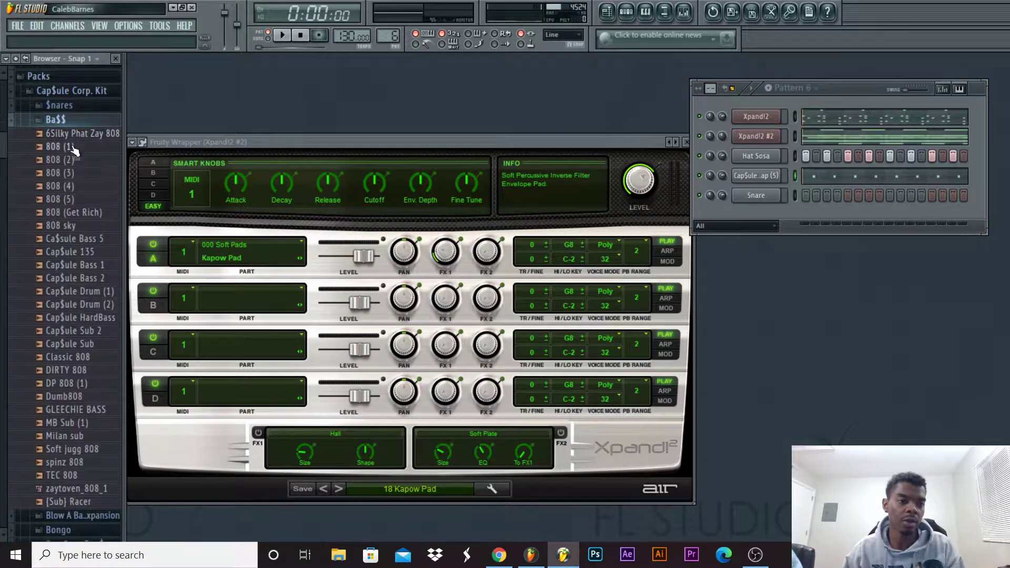
pyautogui.click(86, 129)
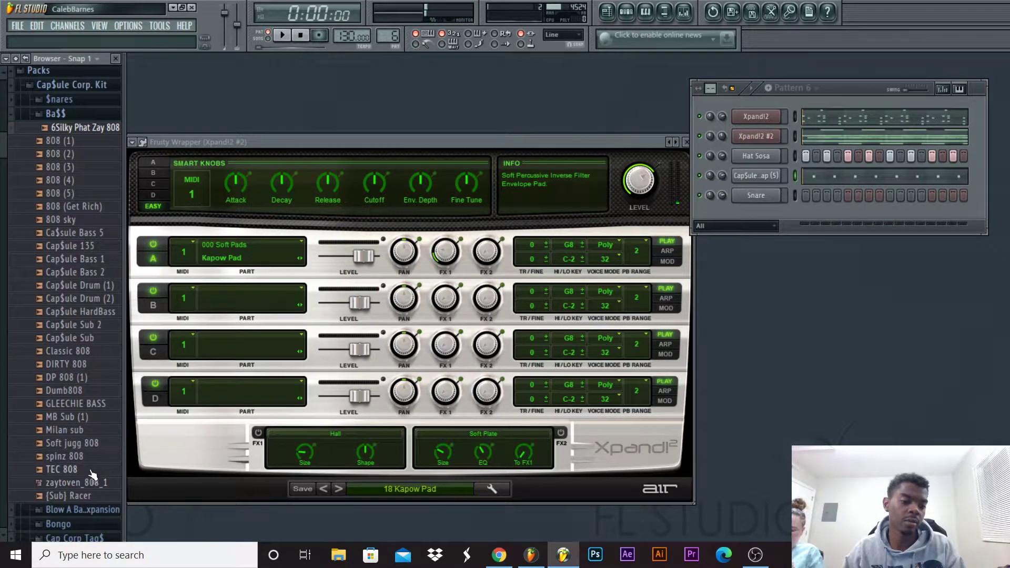
pyautogui.moveTo(74, 234); pyautogui.dragTo(634, 195)
pyautogui.rightClick(644, 194)
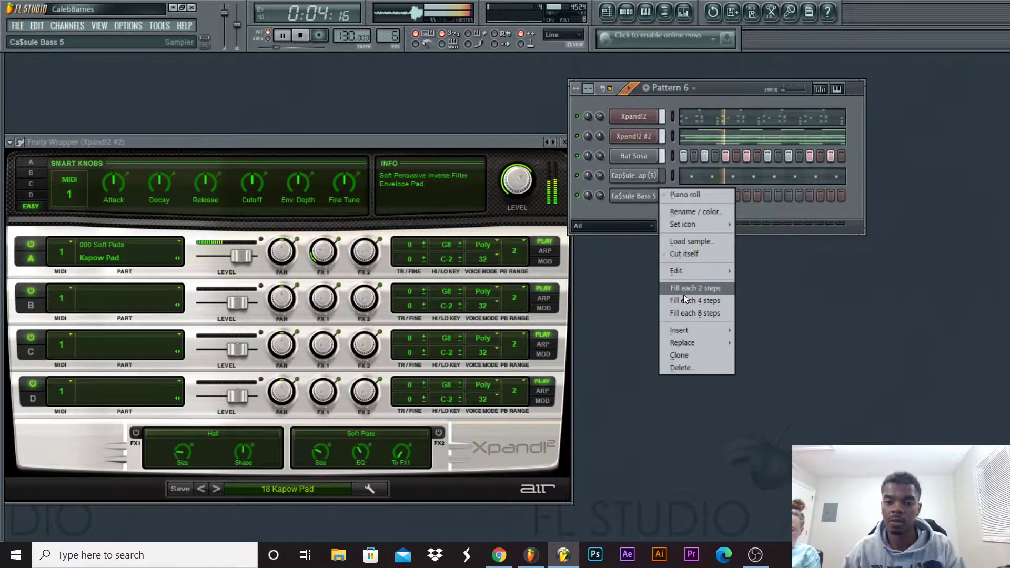
pyautogui.click(687, 254)
# Open the Ca$sule Bass 5 channel's piano roll and audition the A4, E4, C5 and A5 keys.
pyautogui.rightClick(639, 199)
pyautogui.click(684, 194)
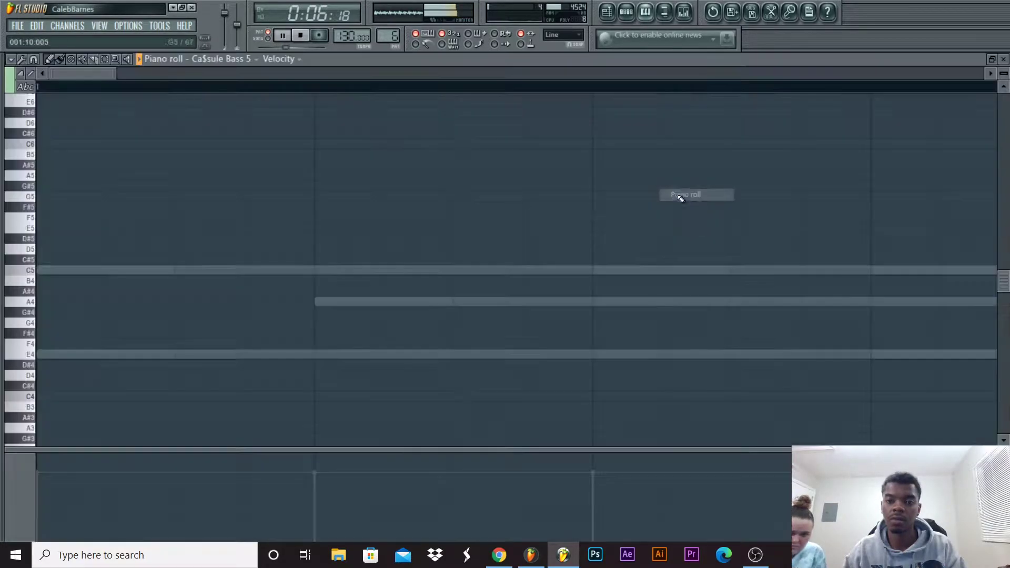
pyautogui.scroll(-3, 268, 285)
pyautogui.scroll(2, 237, 210)
pyautogui.moveTo(114, 72); pyautogui.dragTo(634, 91)
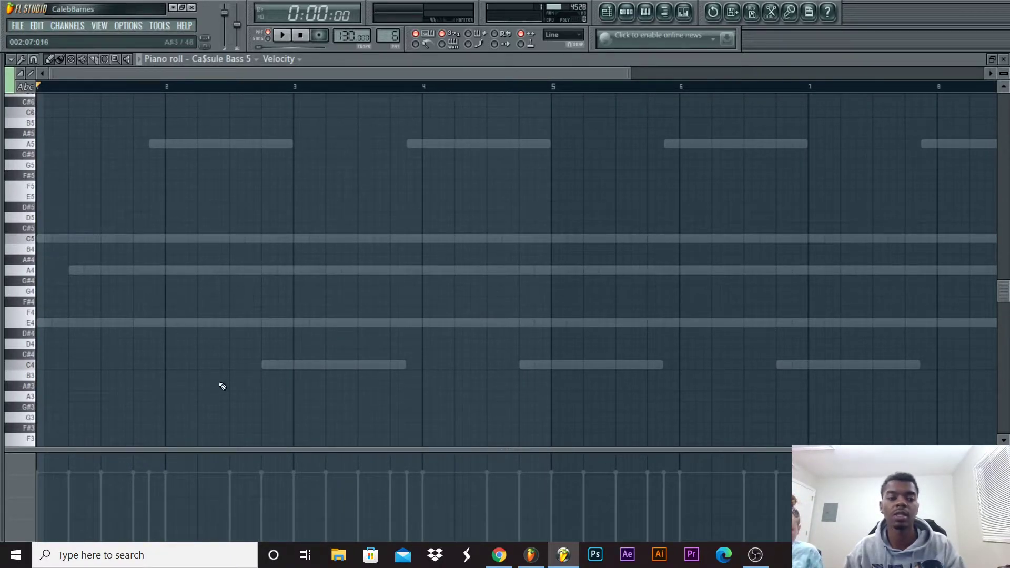
pyautogui.click(30, 271)
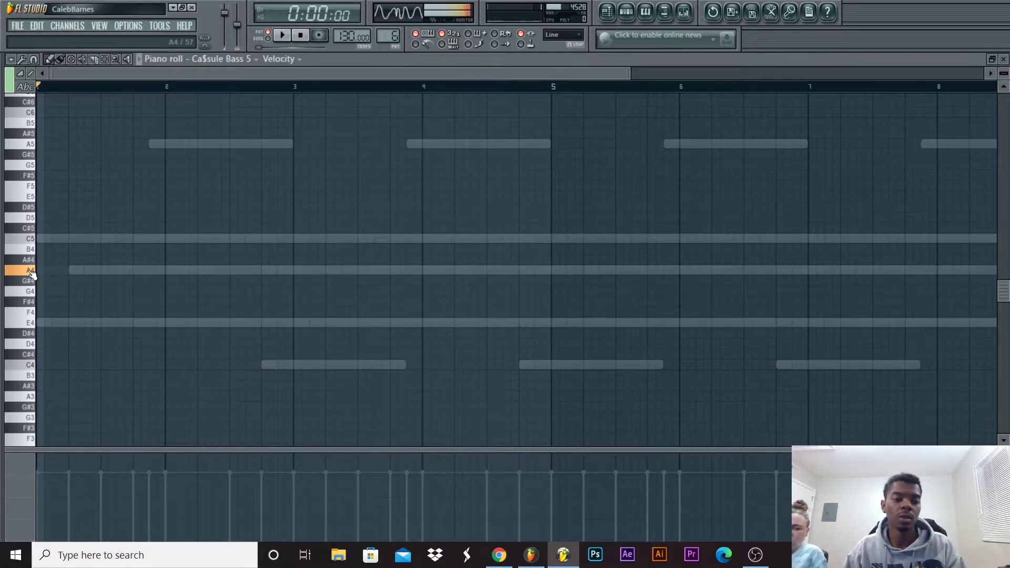
pyautogui.click(26, 325)
pyautogui.click(31, 240)
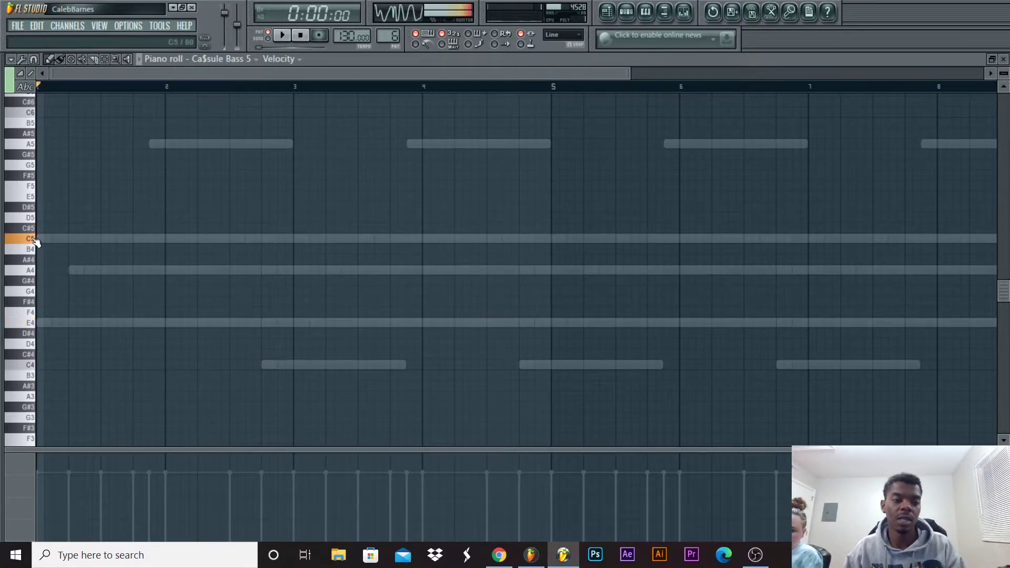
pyautogui.click(29, 144)
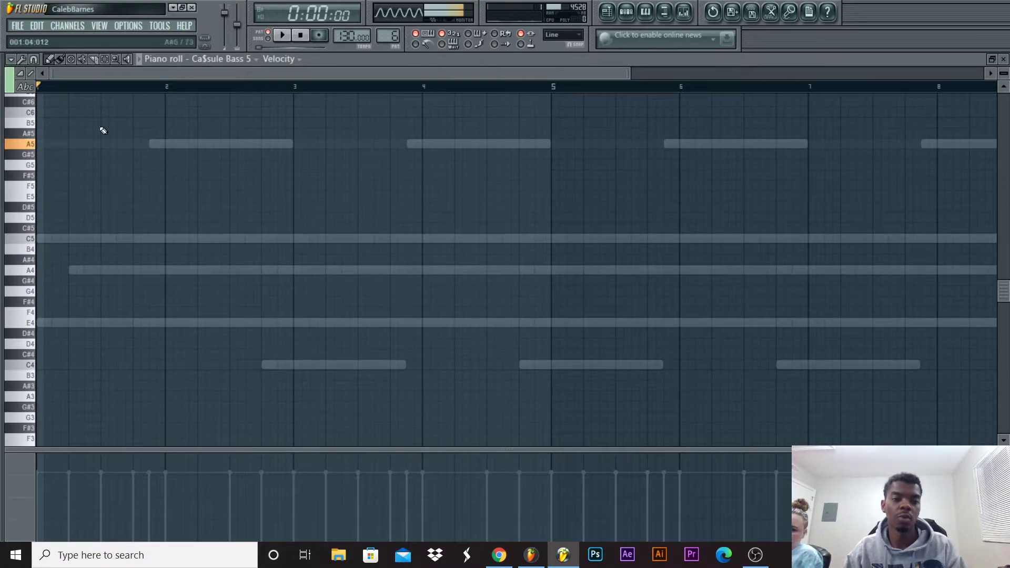
# Audition the bass sample on the C#5 and C#7 keys to compare its pitch across octaves.
pyautogui.scroll(5, 362, 177)
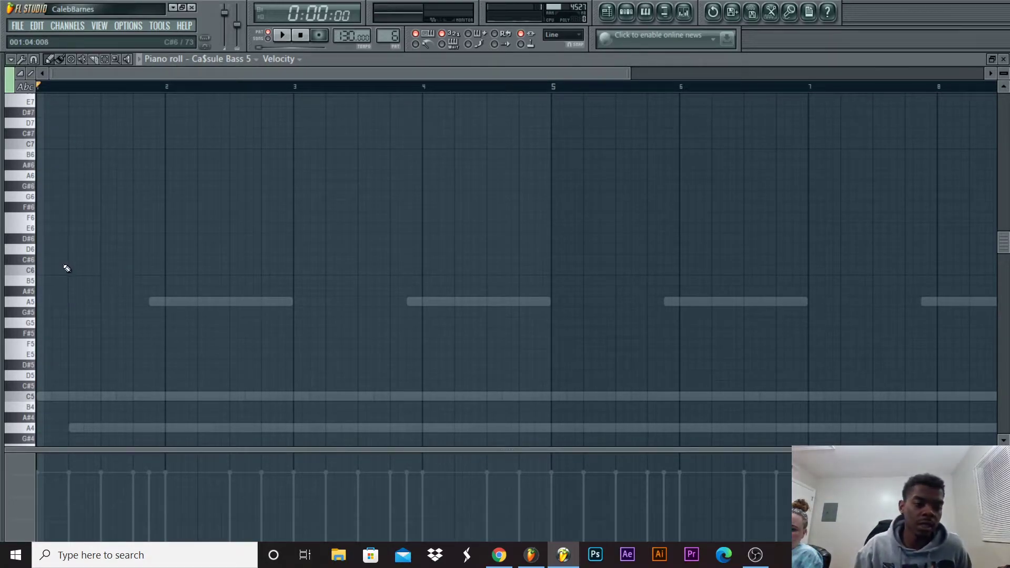
pyautogui.scroll(-1, 51, 303)
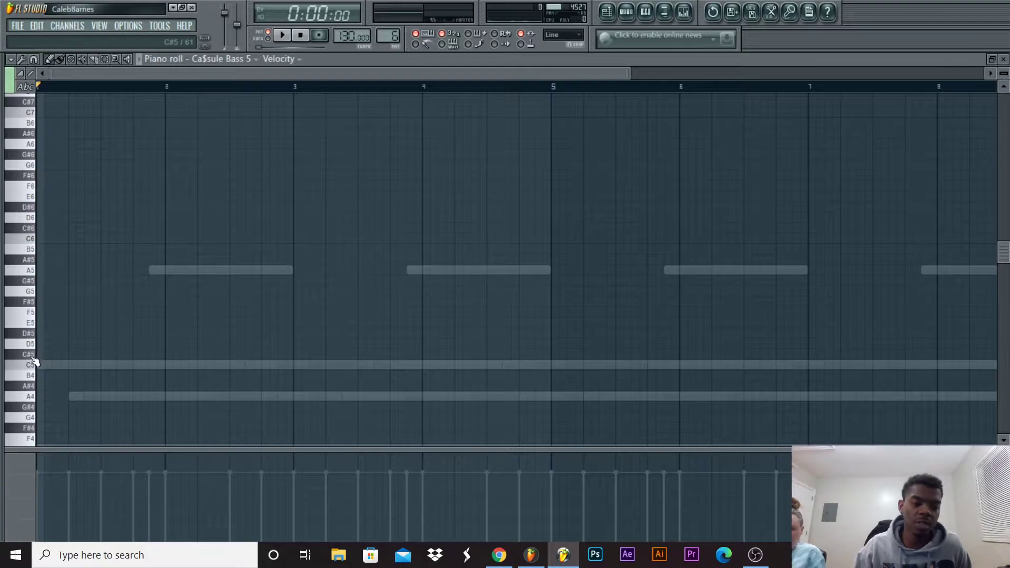
pyautogui.click(32, 358)
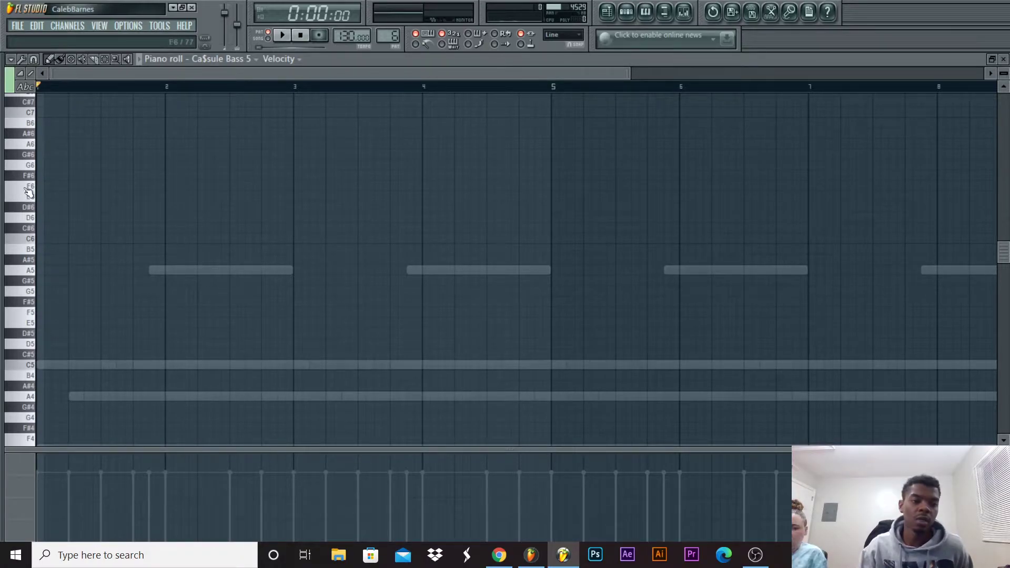
pyautogui.scroll(3, 29, 192)
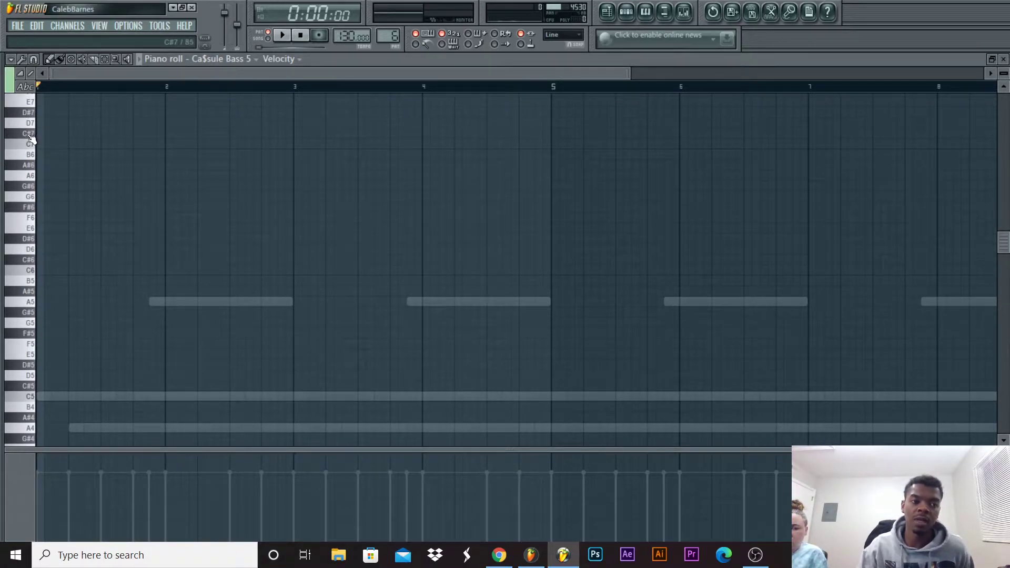
pyautogui.click(30, 138)
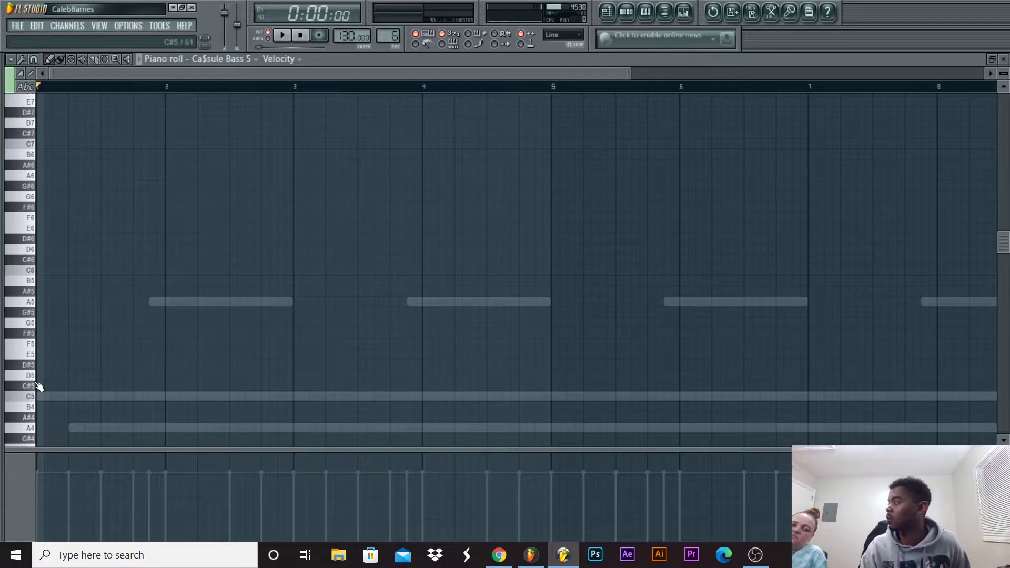
pyautogui.scroll(-4, 38, 386)
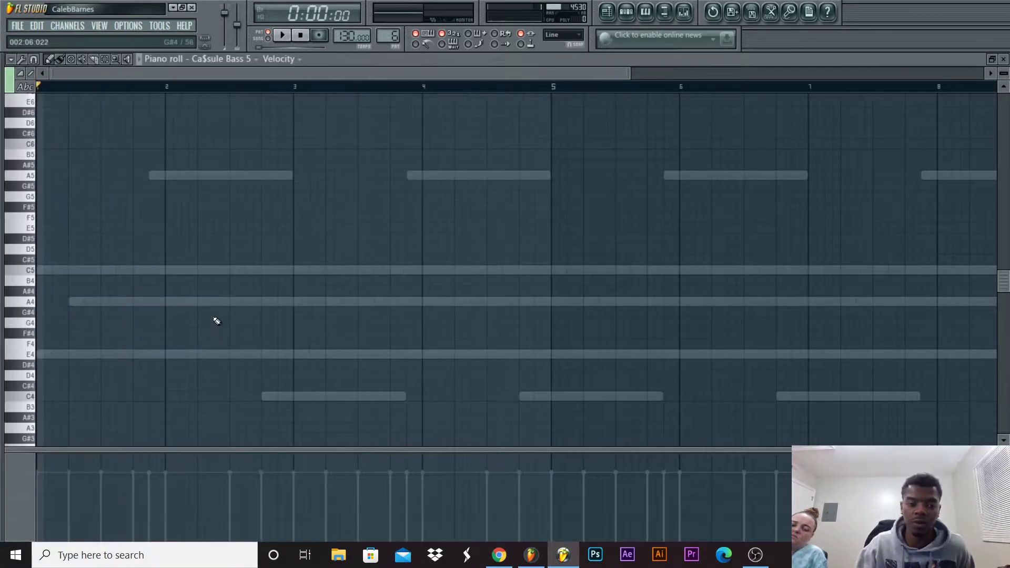
pyautogui.scroll(-1, 79, 266)
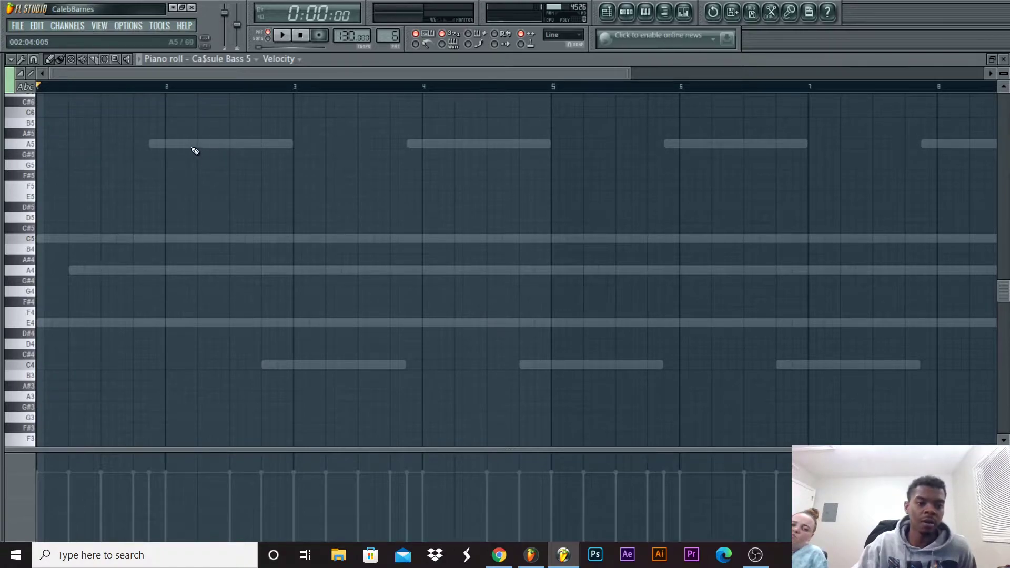
# Place a short A5 bass note at the start of bar 1 and a short E4 on its fourth beat, and audition them.
pyautogui.moveTo(42, 154); pyautogui.dragTo(43, 143)
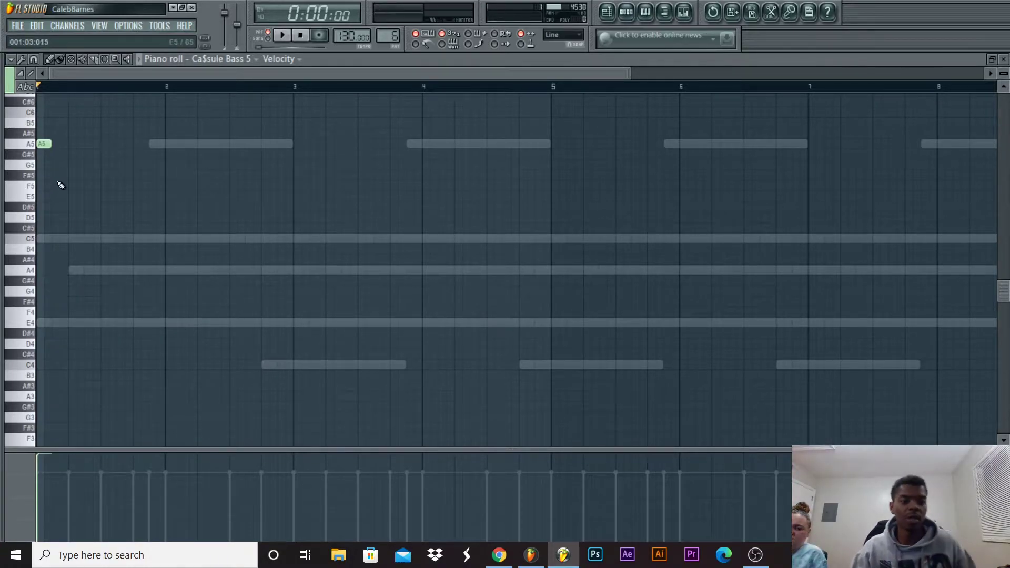
pyautogui.click(135, 323)
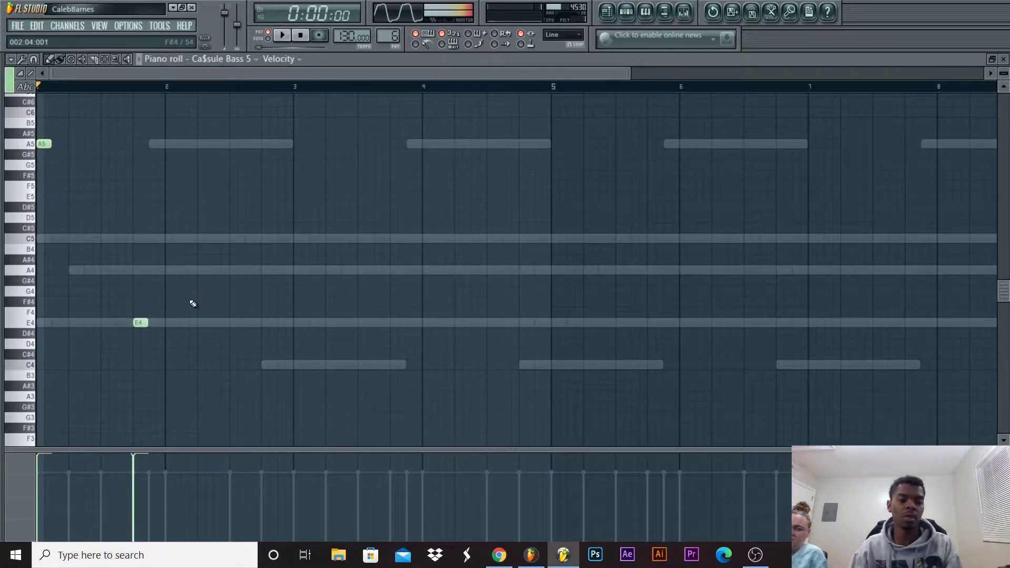
pyautogui.press('space')
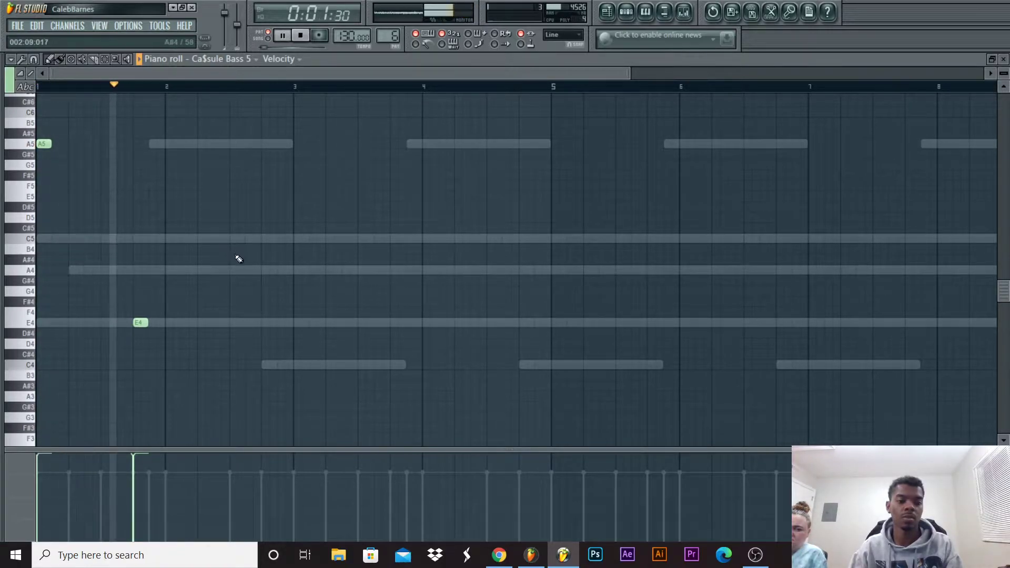
pyautogui.press('space')
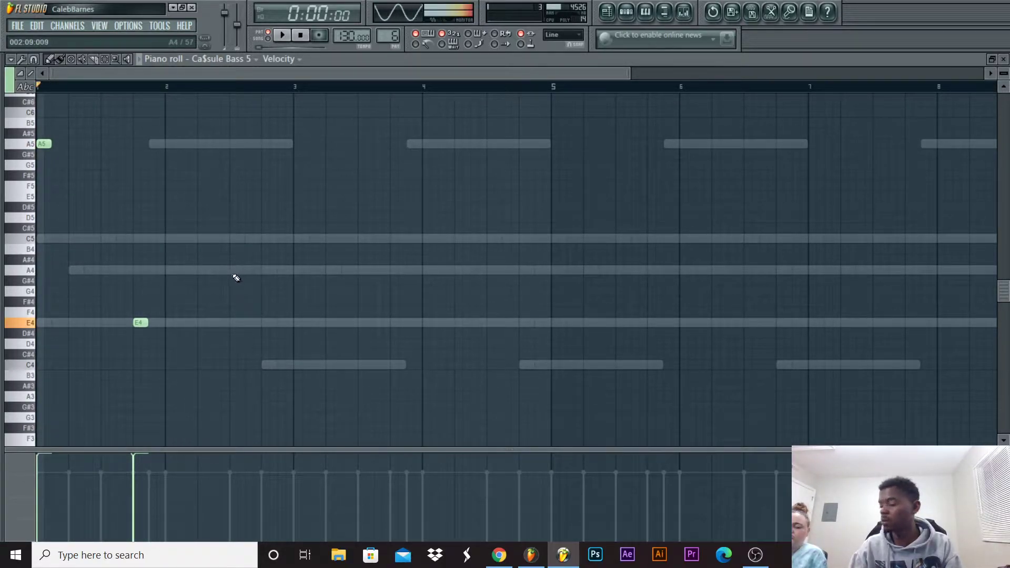
pyautogui.click(139, 320)
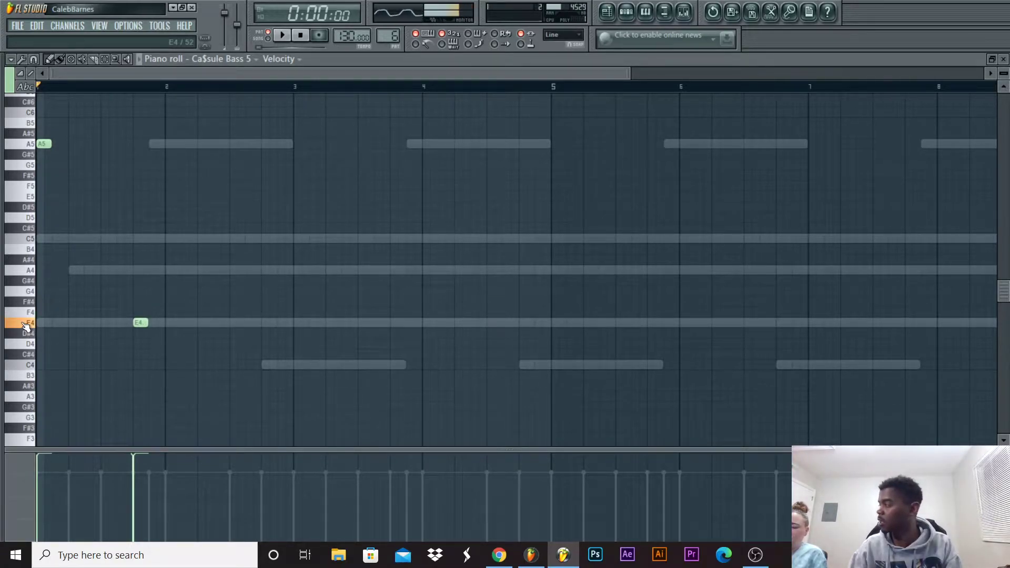
# Move the E4 bass note on bar 1's fourth beat to A4 and play the pattern to check it.
pyautogui.moveTo(140, 322); pyautogui.dragTo(141, 270)
pyautogui.press('space')
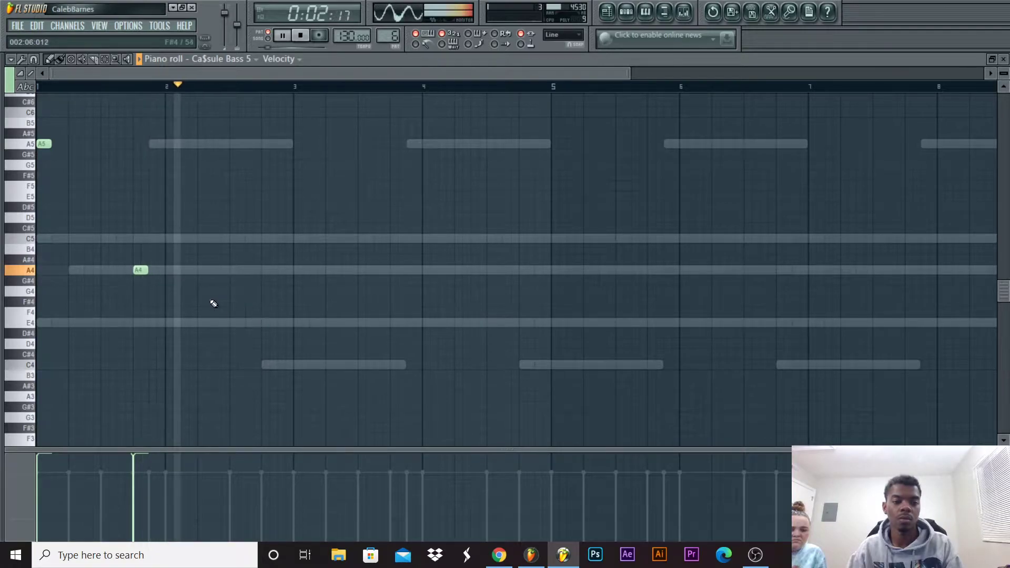
pyautogui.press('space')
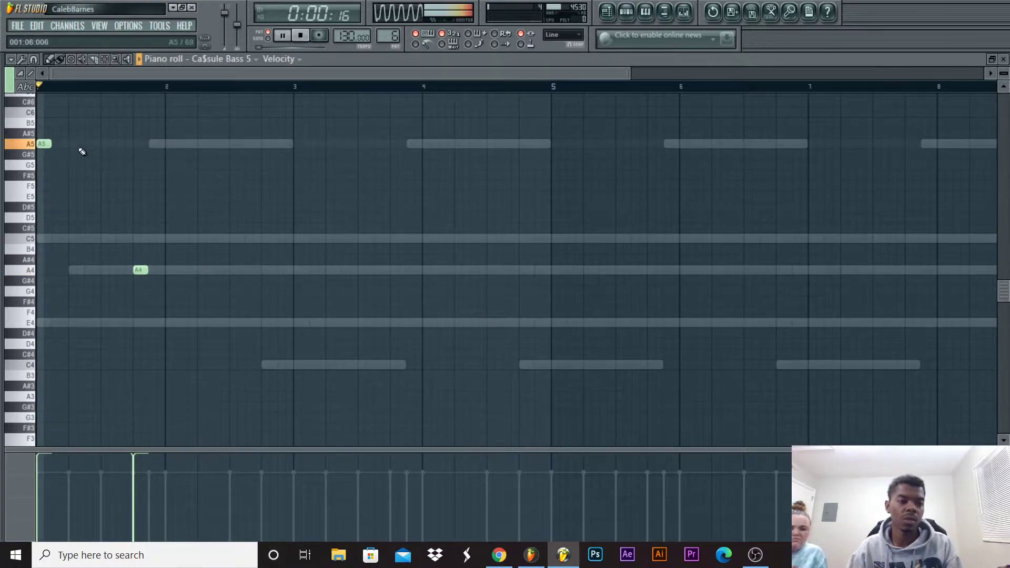
# Add a short A5 bass note midway through bar 1's second beat and a short A4 on bar 2's second beat.
pyautogui.moveTo(79, 144); pyautogui.dragTo(91, 143)
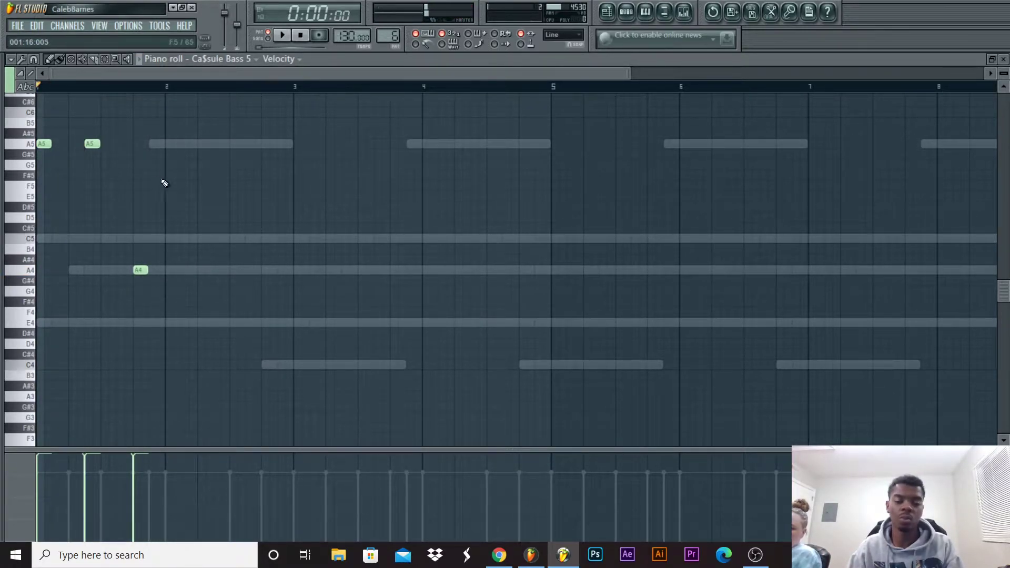
pyautogui.press('space')
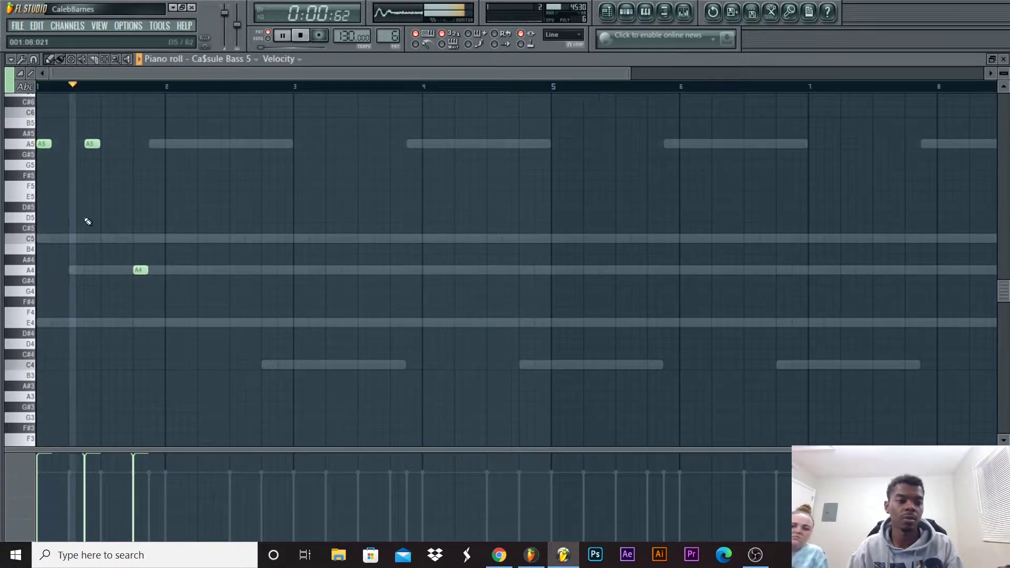
pyautogui.click(200, 271)
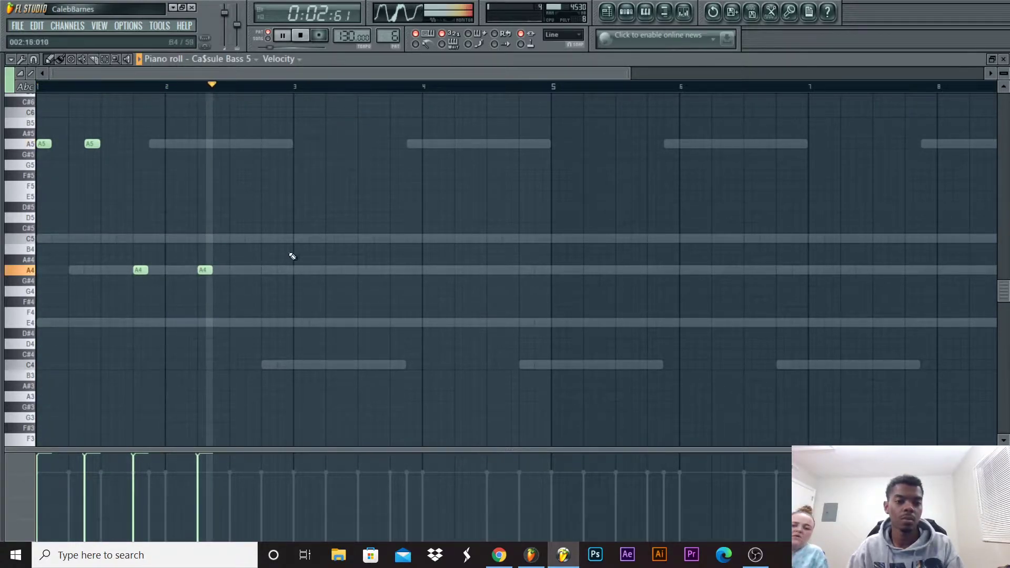
# Place a short D5 bass note at the start of bar 3.
pyautogui.click(297, 143)
pyautogui.rightClick(299, 145)
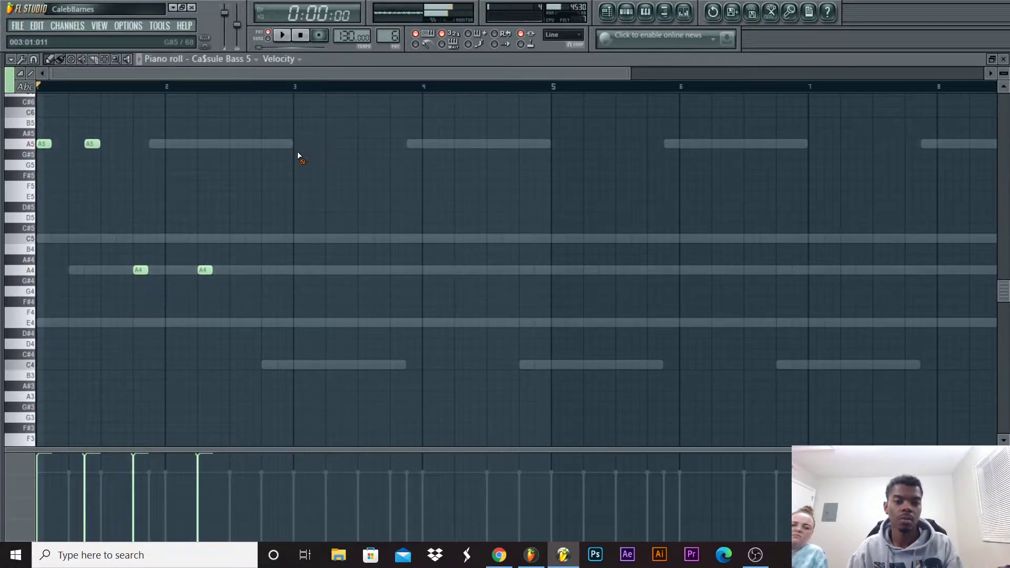
pyautogui.click(297, 185)
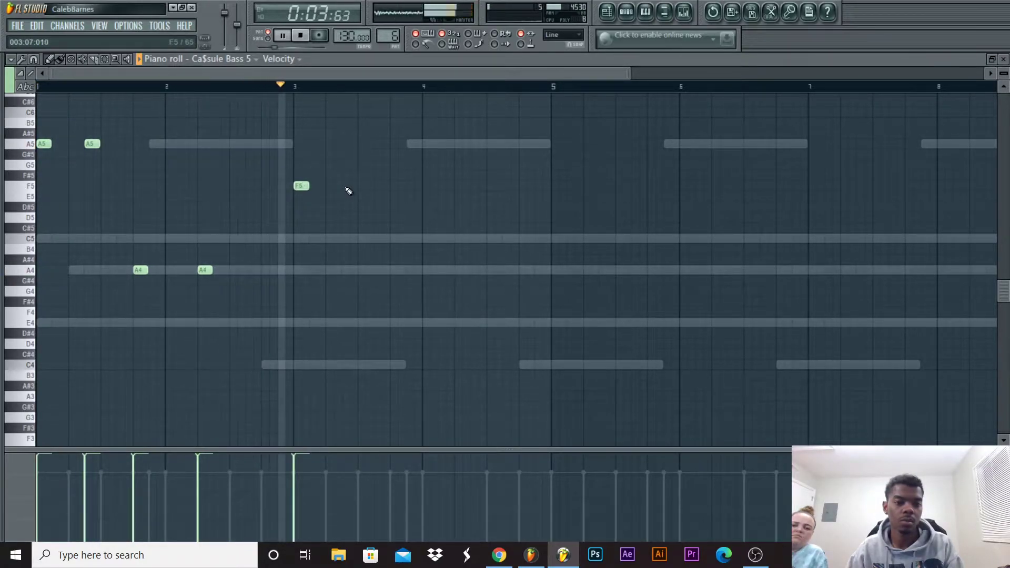
pyautogui.moveTo(301, 186); pyautogui.dragTo(292, 221)
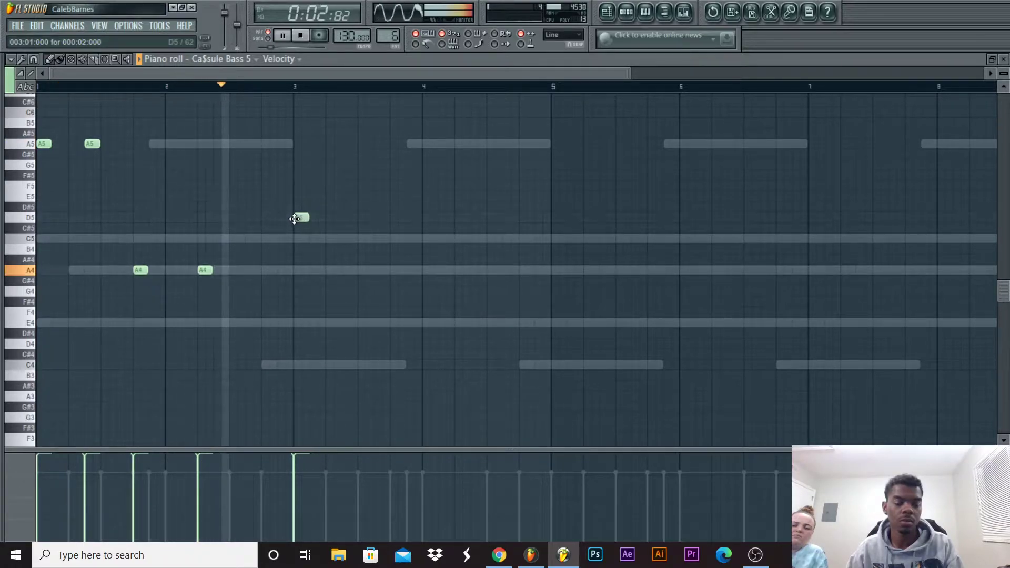
# Add short D5 bass notes on bar 3's fourth beat and bar 4's second beat, checking them in playback.
pyautogui.click(373, 218)
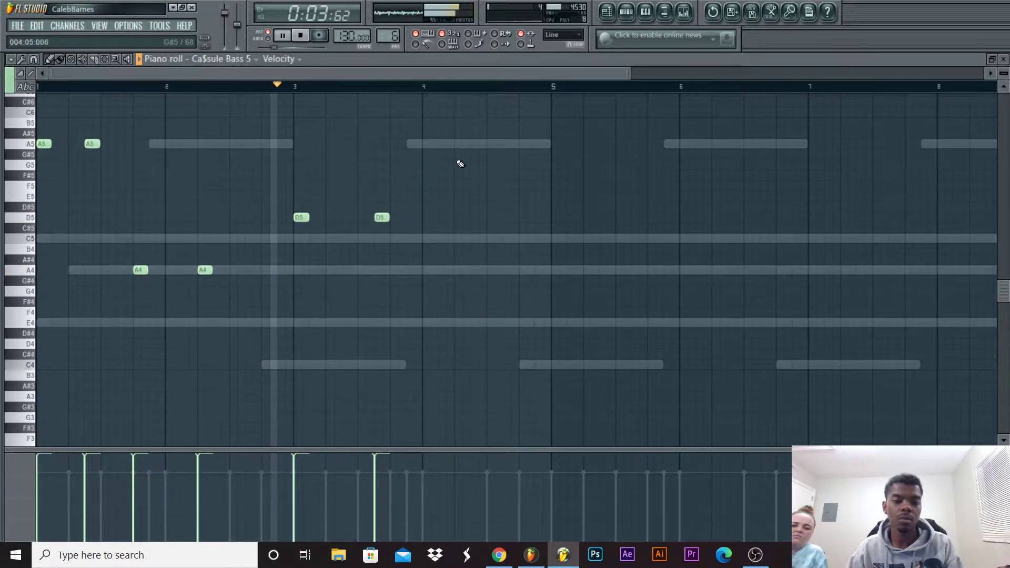
pyautogui.press('space')
pyautogui.moveTo(376, 218)
pyautogui.mouseDown()
pyautogui.moveTo(398, 227)
pyautogui.moveTo(391, 218)
pyautogui.mouseUp()
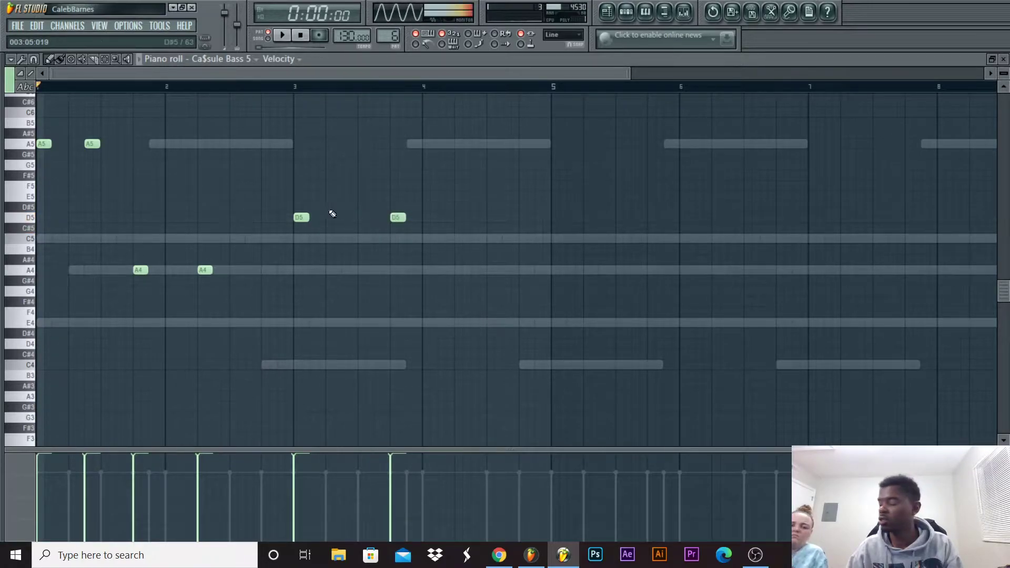
pyautogui.press('space')
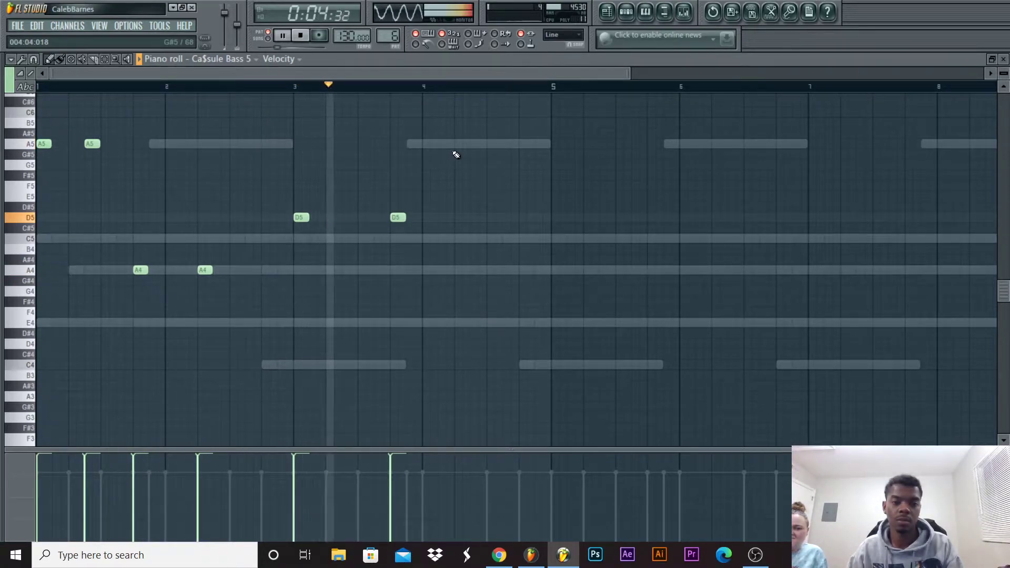
pyautogui.click(462, 217)
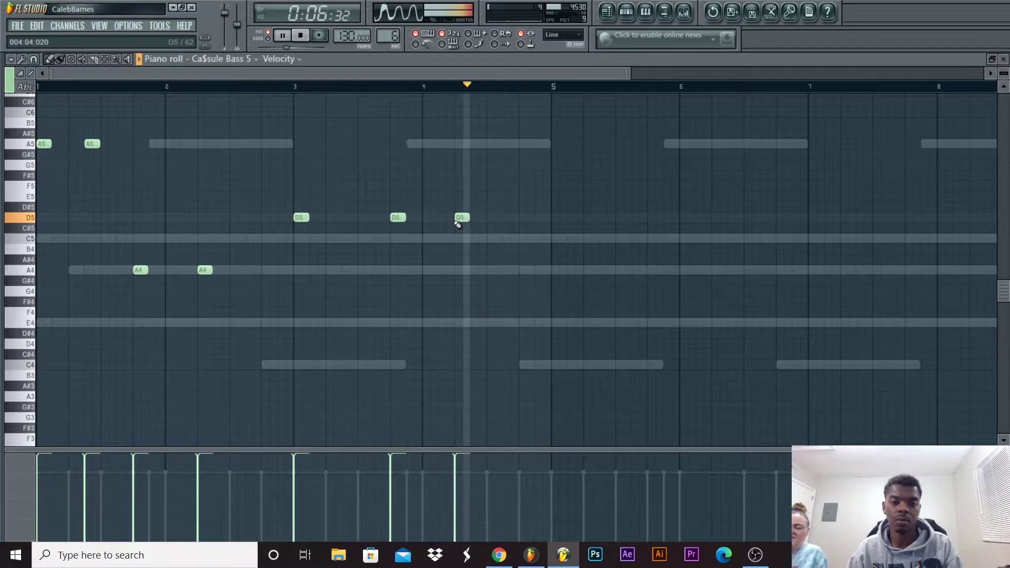
pyautogui.press('space')
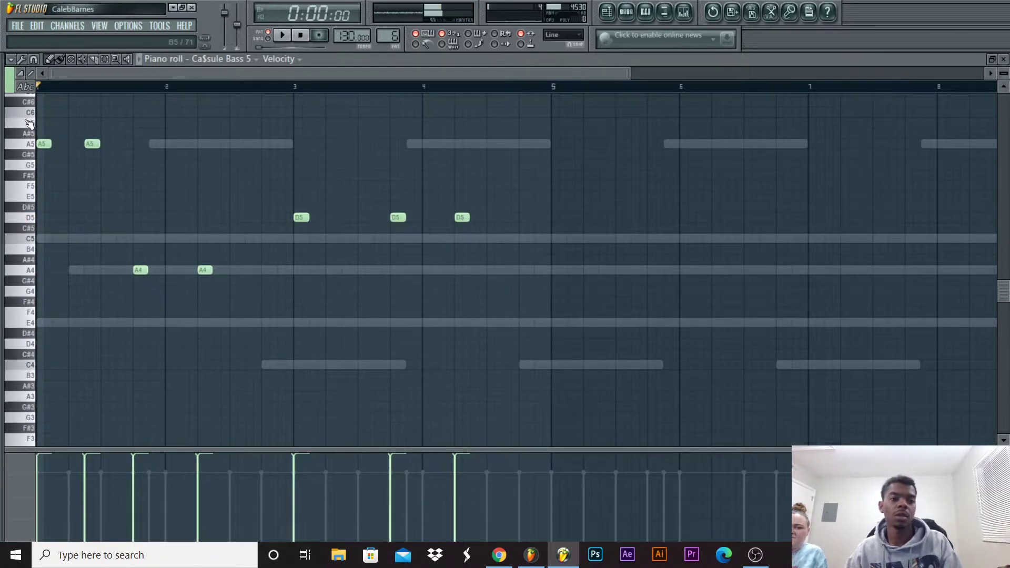
# Duplicate the whole four-bar bass phrase into bars 5 to 8.
pyautogui.hotkey('ctrl', 'a')
pyautogui.moveTo(40, 143); pyautogui.dragTo(550, 143)
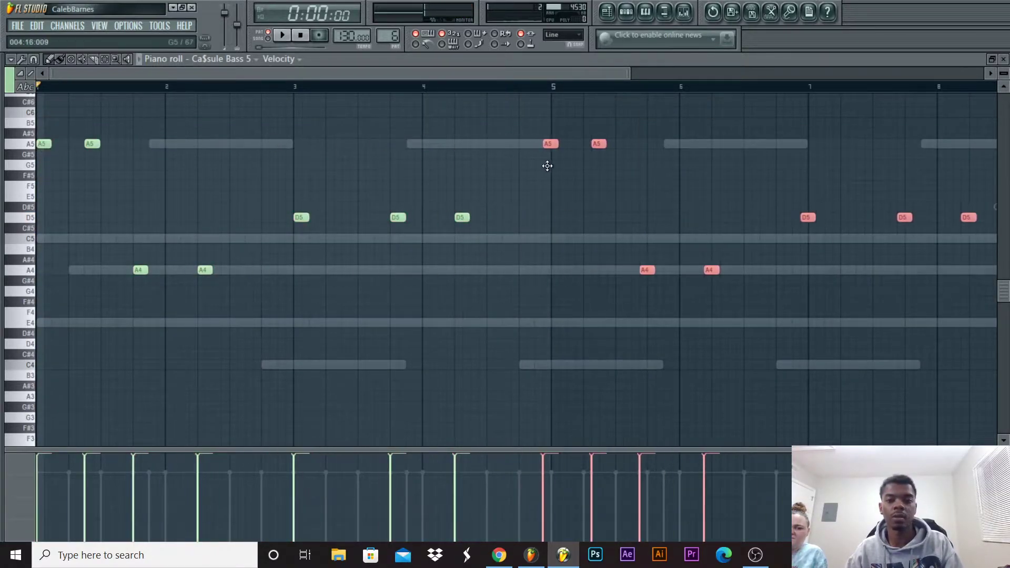
pyautogui.scroll(-2, 538, 183)
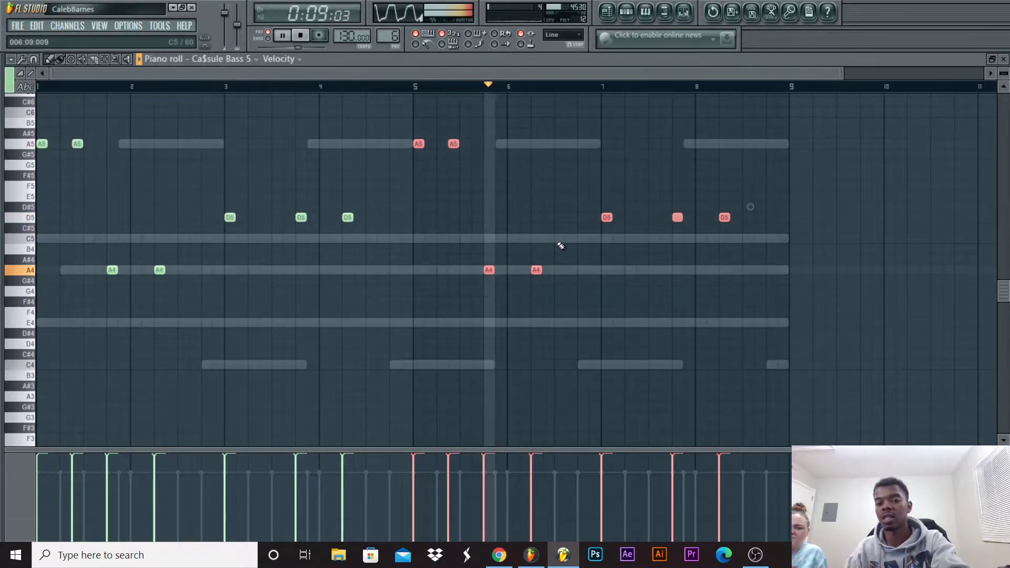
# Add a short A4 bass note on bar 6's fourth beat and a short E5 on bar 8's fourth beat, and close the piano roll.
pyautogui.click(583, 271)
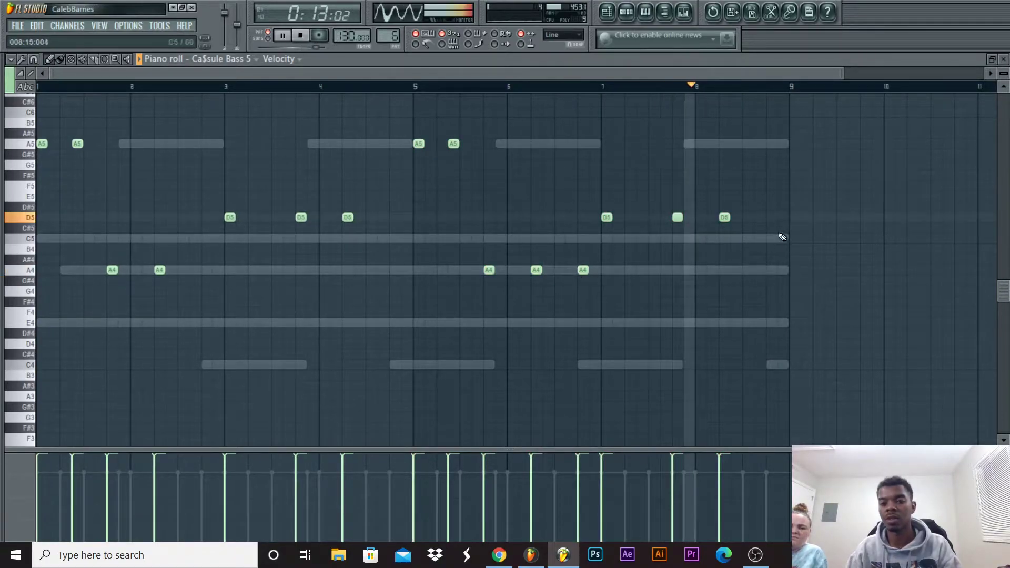
pyautogui.click(772, 196)
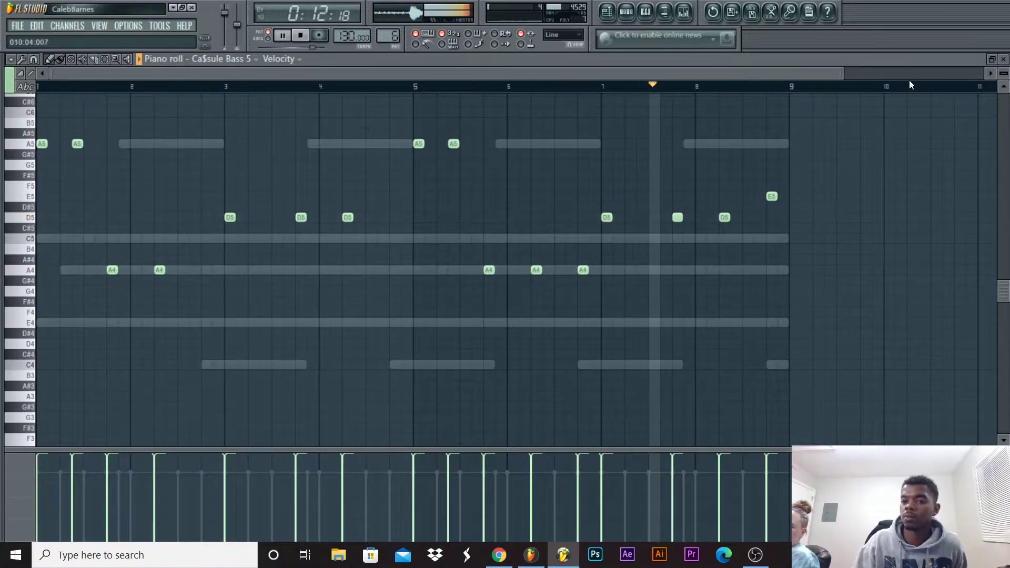
pyautogui.click(1004, 60)
pyautogui.press('space')
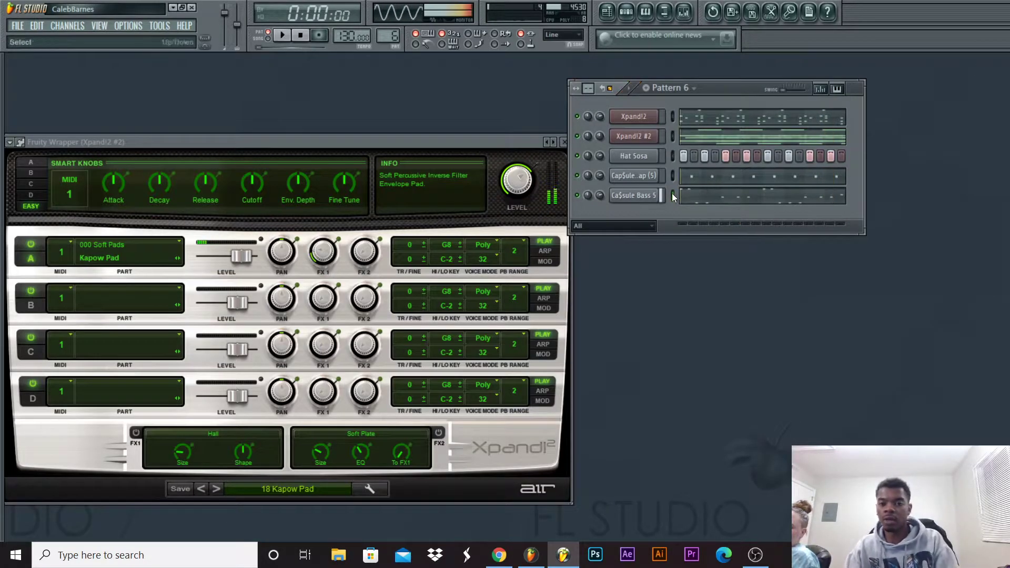
# Turn off Cut itself for the Ca$sule Bass 5 channel.
pyautogui.click(637, 195)
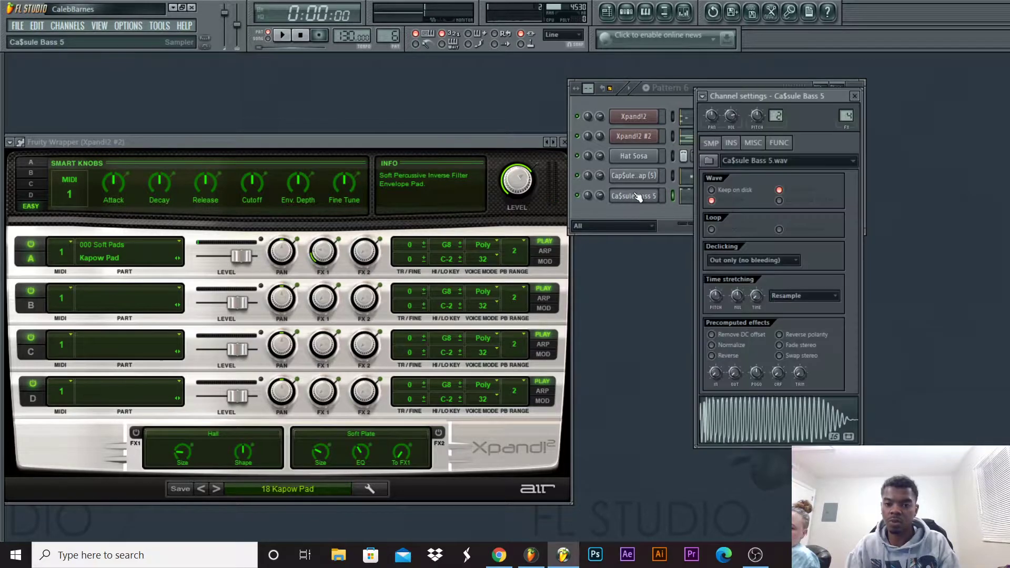
pyautogui.click(636, 196)
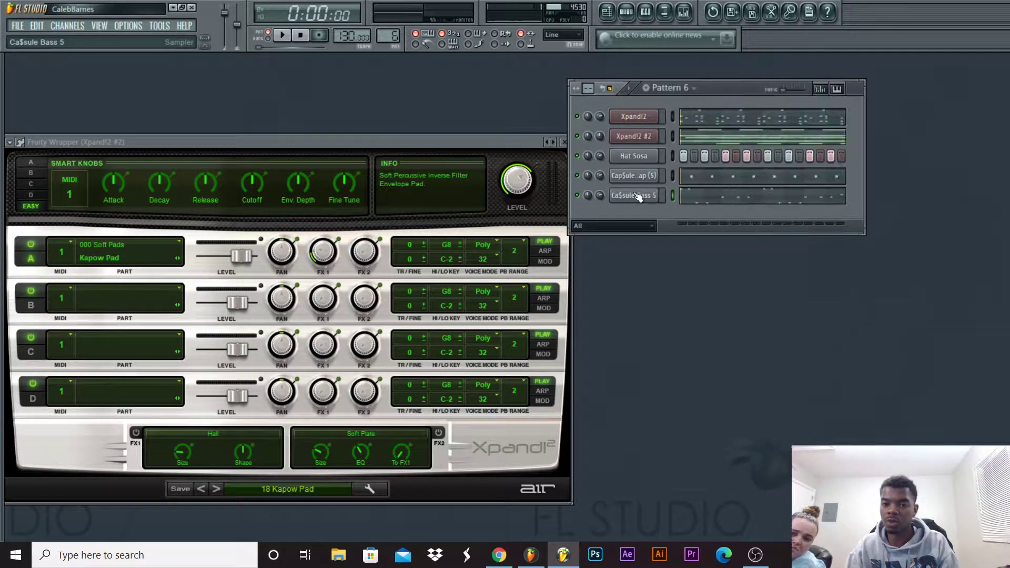
pyautogui.rightClick(635, 196)
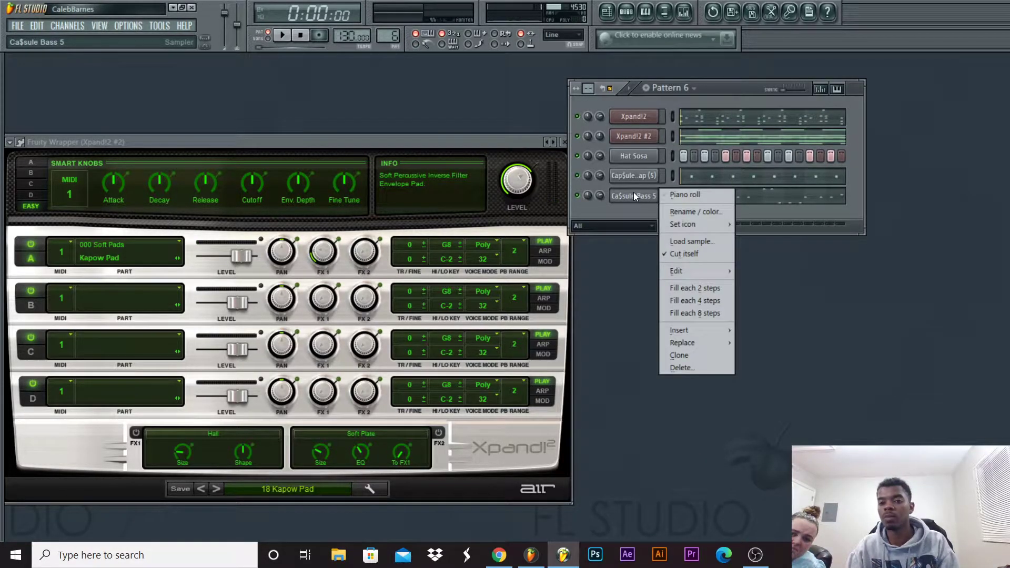
pyautogui.click(697, 255)
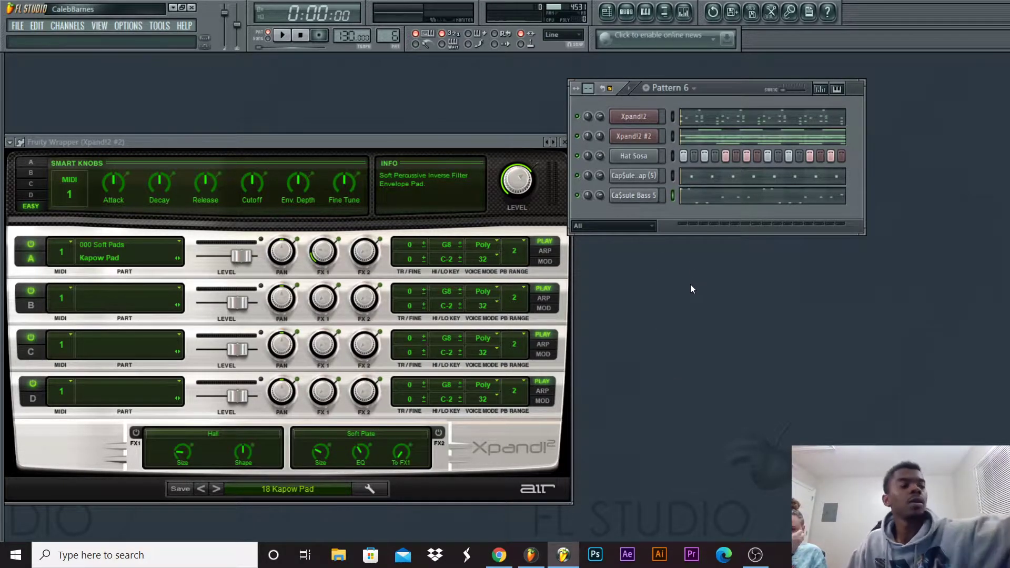
# Solo the Ca$sule Bass 5 channel and play the pattern to hear the bass line alone, looking over its piano roll.
pyautogui.rightClick(577, 196)
pyautogui.click(591, 201)
pyautogui.press('space')
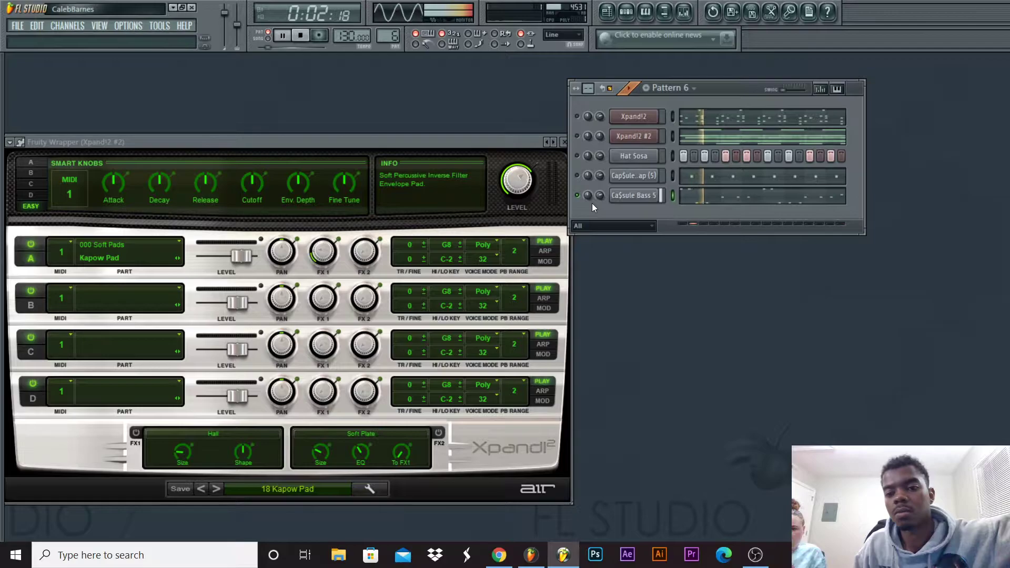
pyautogui.rightClick(643, 197)
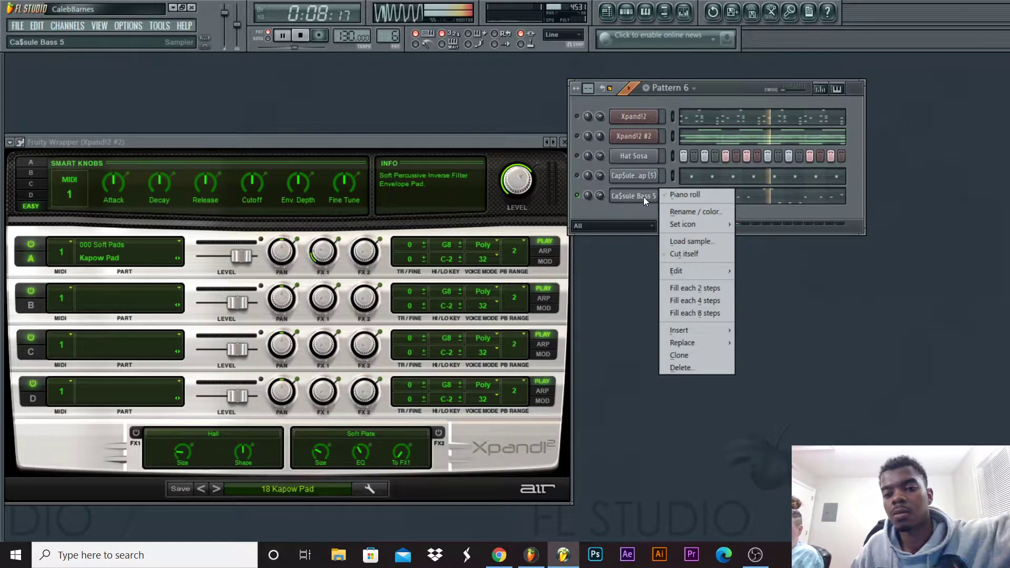
pyautogui.click(694, 195)
pyautogui.click(1004, 60)
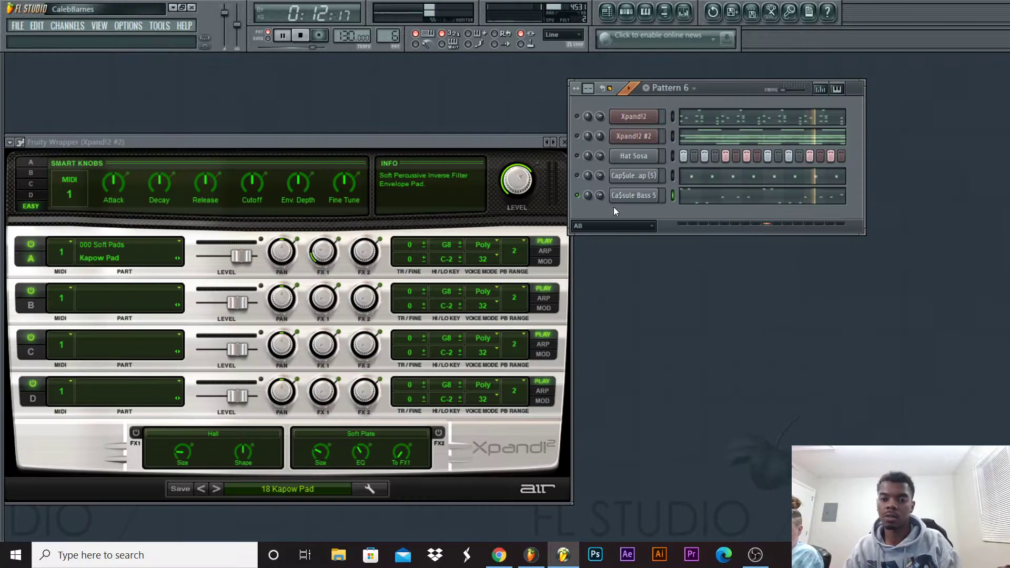
# Enable Cut itself on the Ca$sule Bass 5 channel and play the soloed bass line again.
pyautogui.rightClick(653, 195)
pyautogui.click(693, 254)
pyautogui.press('space')
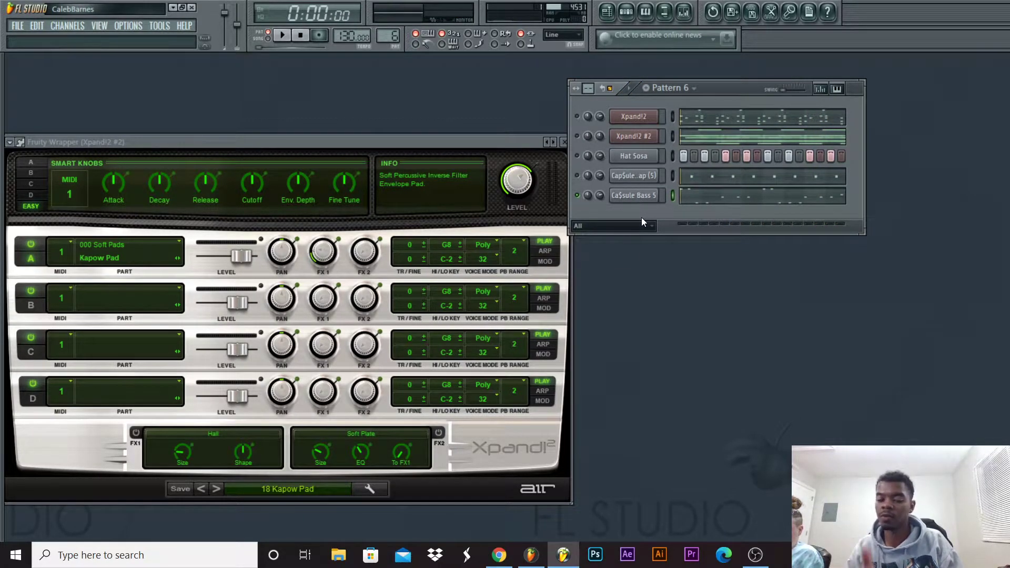
pyautogui.press('space')
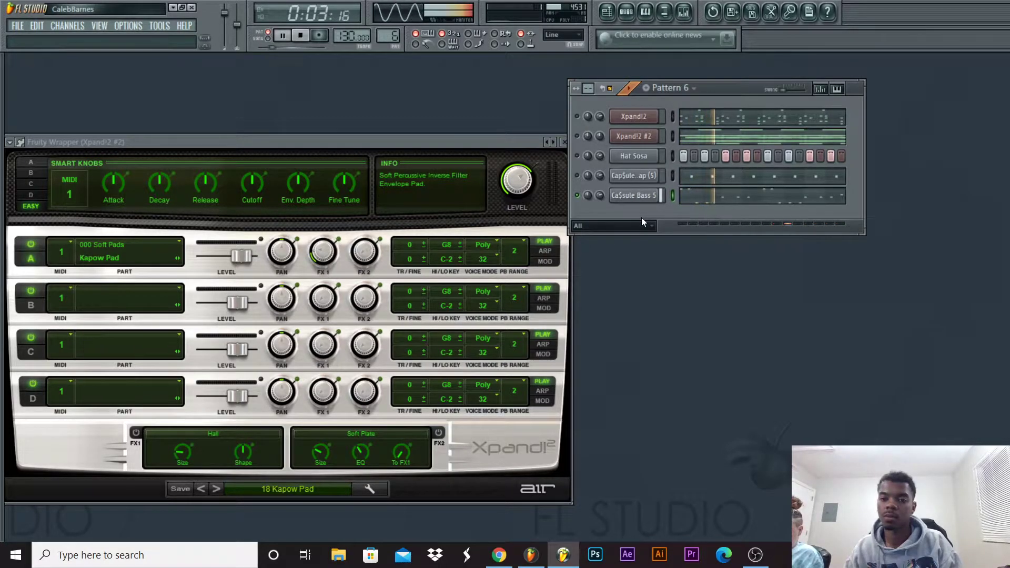
pyautogui.press('space')
# Preview Cap$ule Sub, Soft jugg 808 and Milan sub from the Ba$$ folder, and add Milan sub as a new channel below Ca$sule Bass 5.
pyautogui.moveTo(1, 299)
pyautogui.click(95, 343)
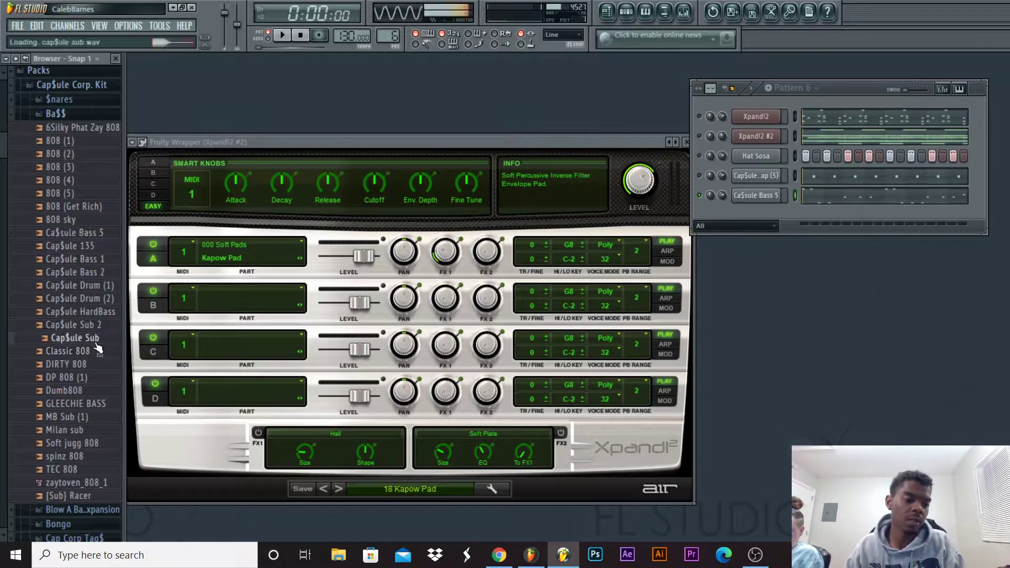
pyautogui.click(95, 445)
pyautogui.click(90, 431)
pyautogui.moveTo(91, 432); pyautogui.dragTo(631, 208)
pyautogui.rightClick(630, 208)
pyautogui.click(645, 197)
pyautogui.rightClick(647, 196)
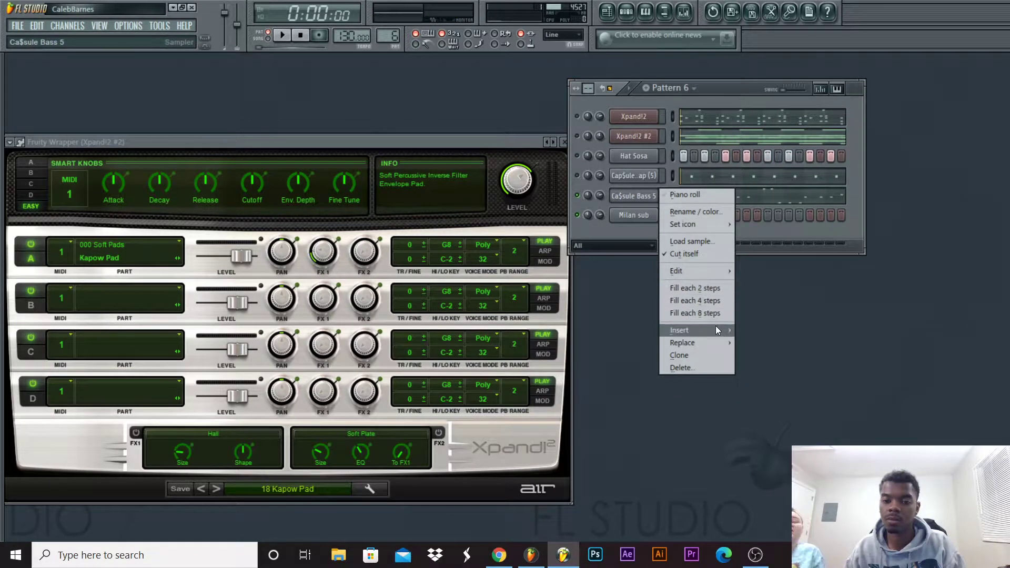
pyautogui.moveTo(715, 327)
pyautogui.click(614, 234)
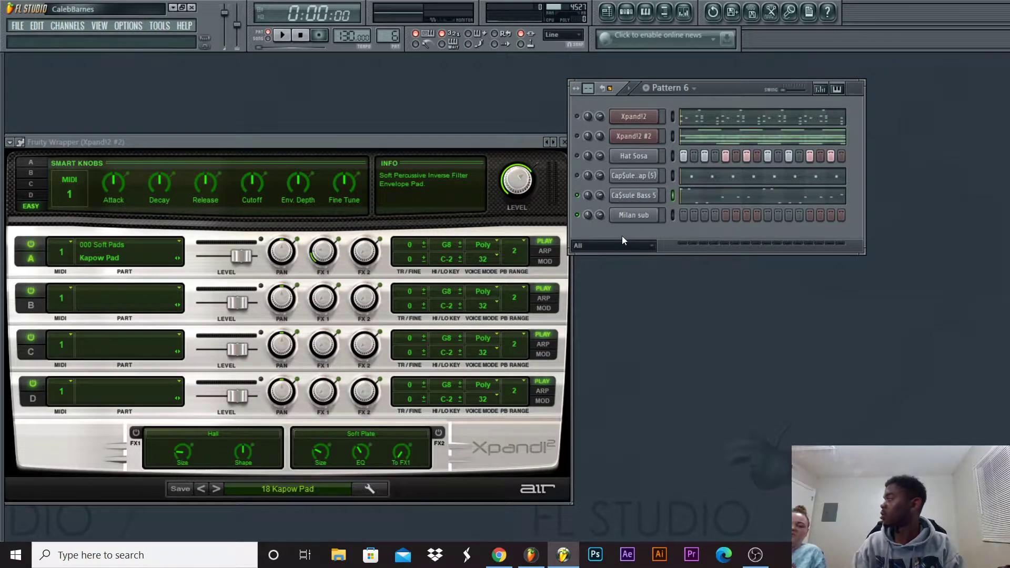
# Preview the Cap$ule Drum (1) sample in the kit's Ba$$ folder and collapse the folder.
pyautogui.moveTo(1, 413)
pyautogui.moveTo(84, 286); pyautogui.dragTo(3, 249)
pyautogui.moveTo(27, 232); pyautogui.dragTo(48, 129)
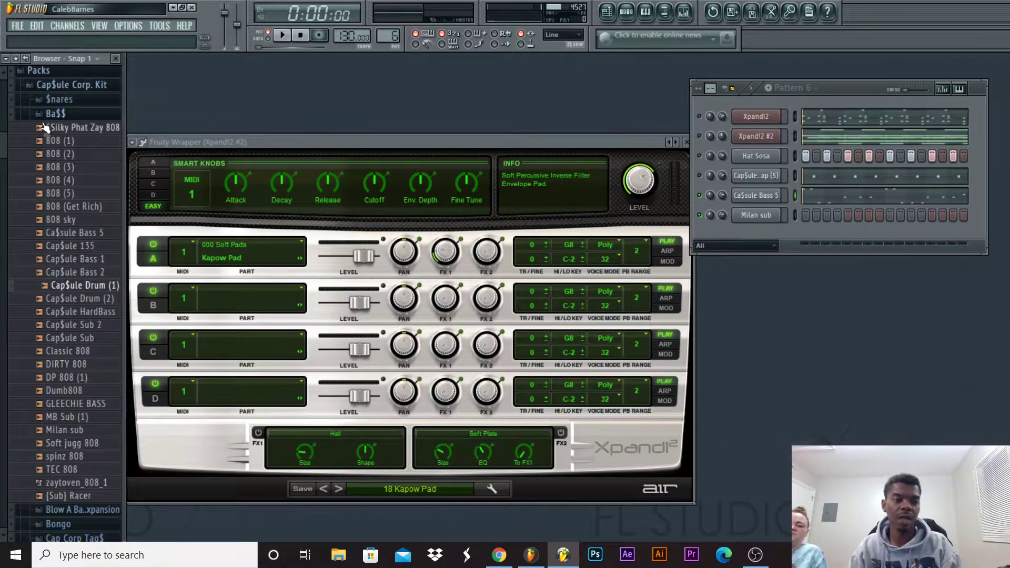
pyautogui.click(55, 113)
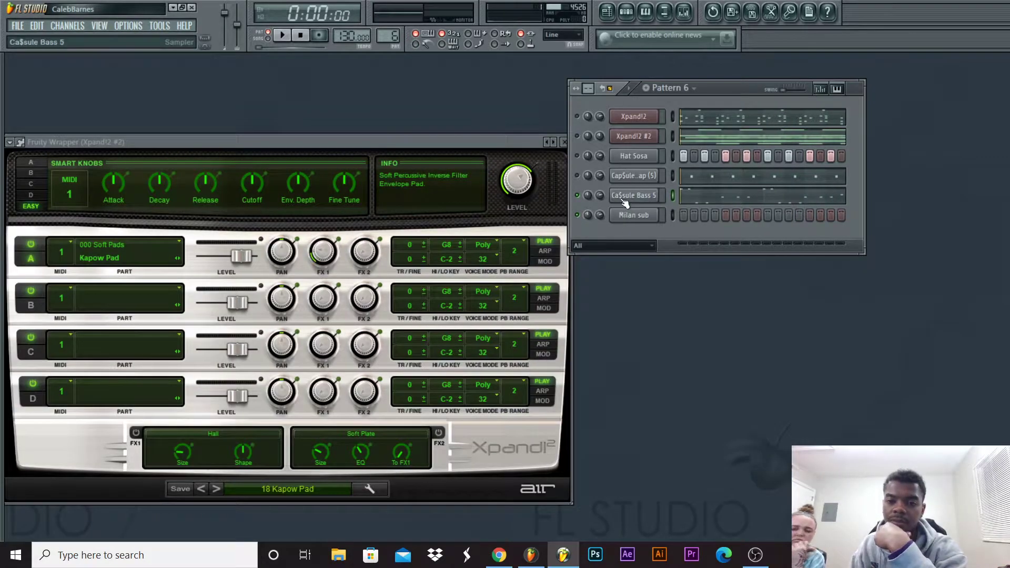
# Copy the bass line notes from the Ca$sule Bass 5 channel and paste them into the Milan sub channel.
pyautogui.rightClick(638, 200)
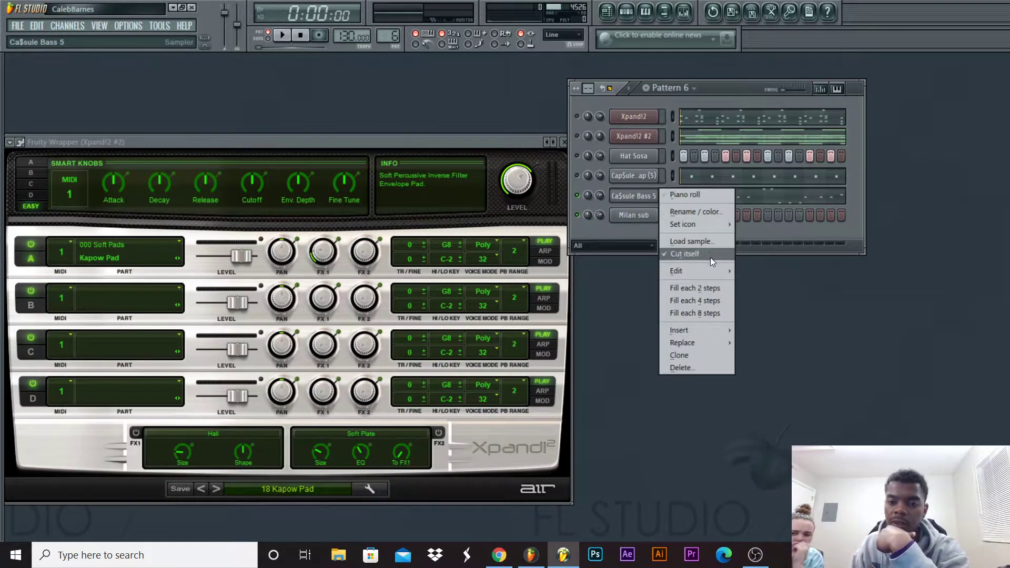
pyautogui.moveTo(732, 272)
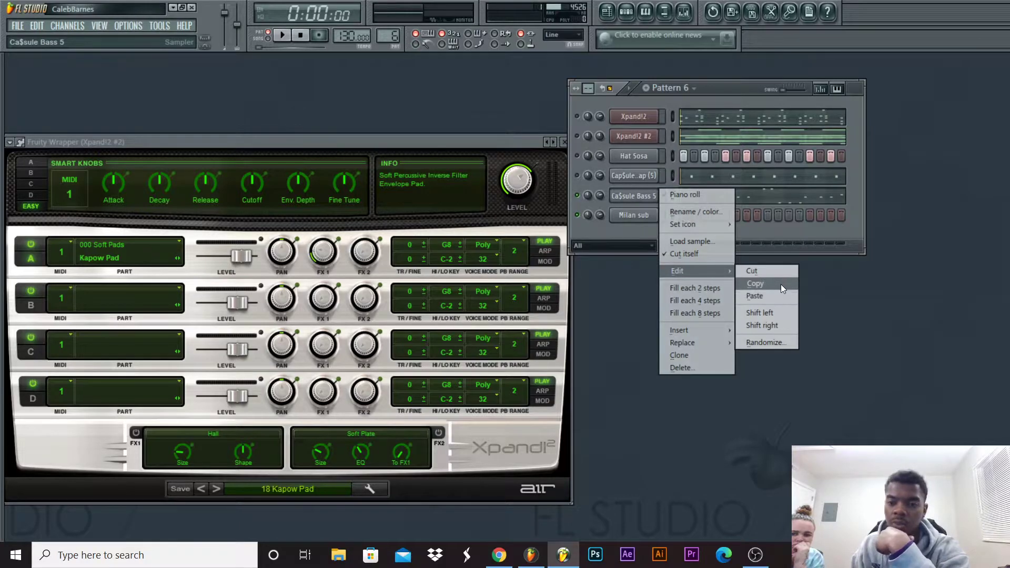
pyautogui.click(782, 286)
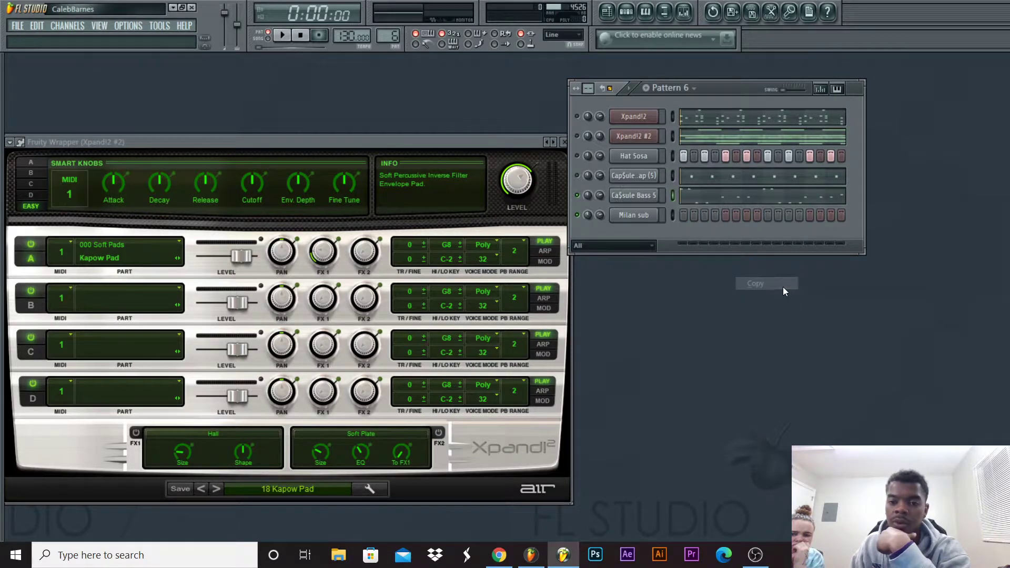
pyautogui.rightClick(636, 216)
pyautogui.moveTo(699, 296)
pyautogui.click(761, 317)
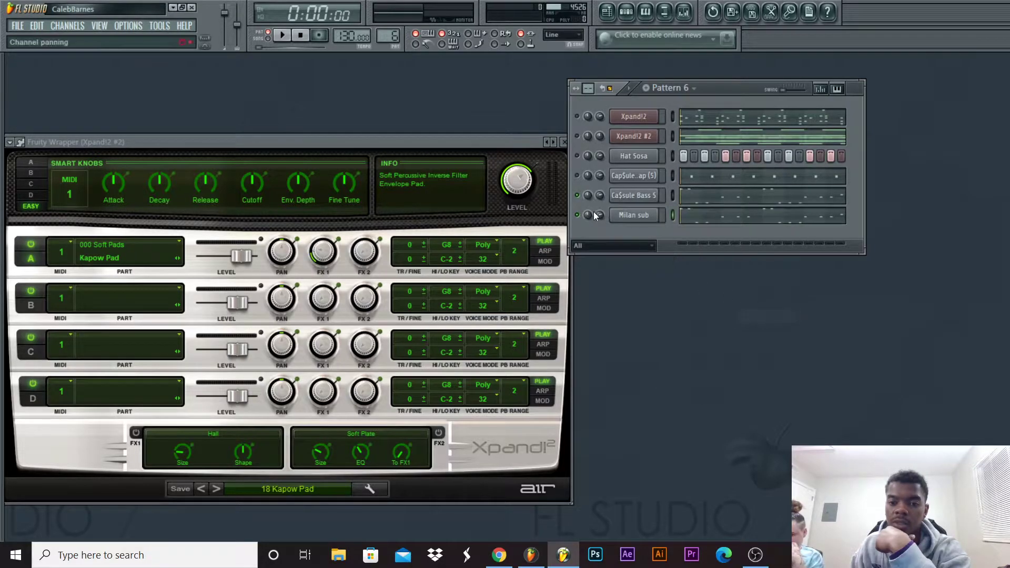
# Solo the Milan sub channel and play the pattern to hear its pasted bass line alone.
pyautogui.rightClick(642, 218)
pyautogui.click(642, 227)
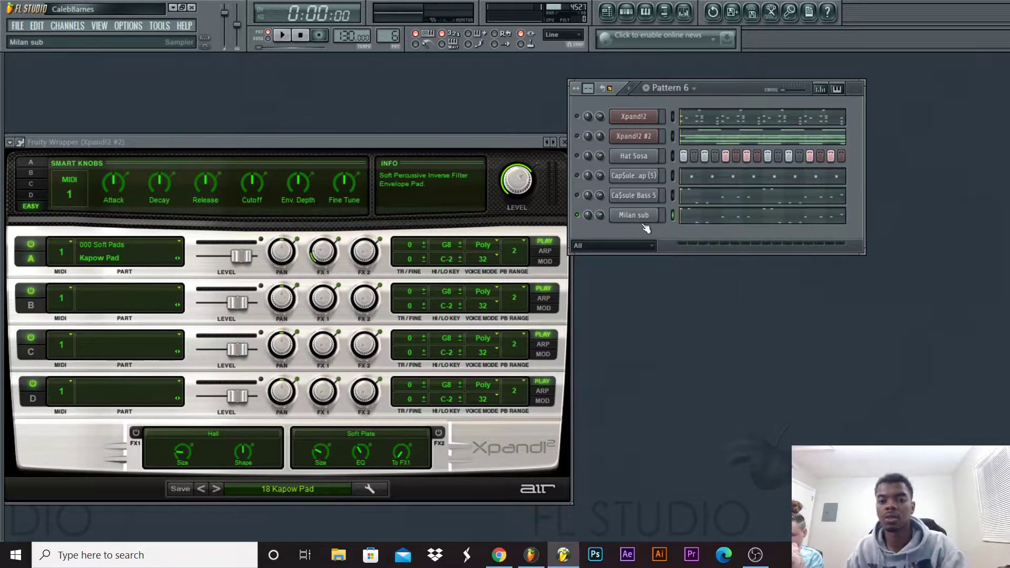
pyautogui.press('space')
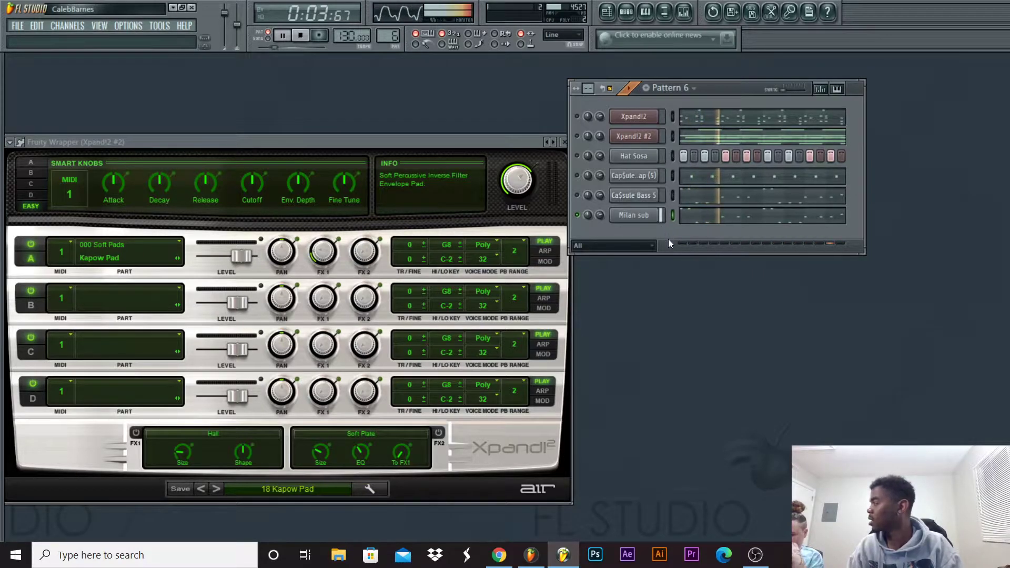
pyautogui.press('space')
# Enable Cut itself on the Milan sub channel and play its soloed bass line again.
pyautogui.rightClick(658, 213)
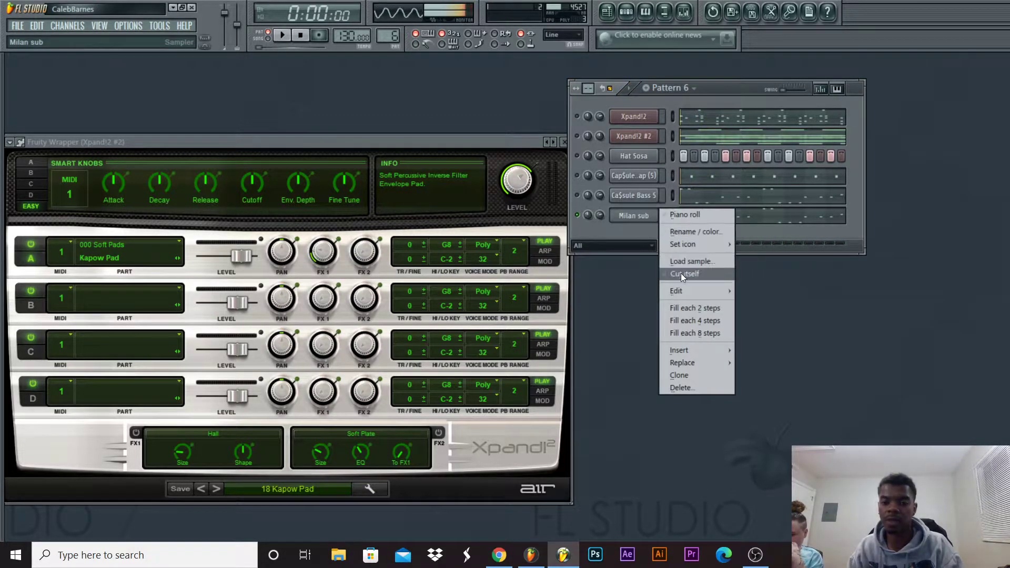
pyautogui.click(681, 274)
pyautogui.press('space')
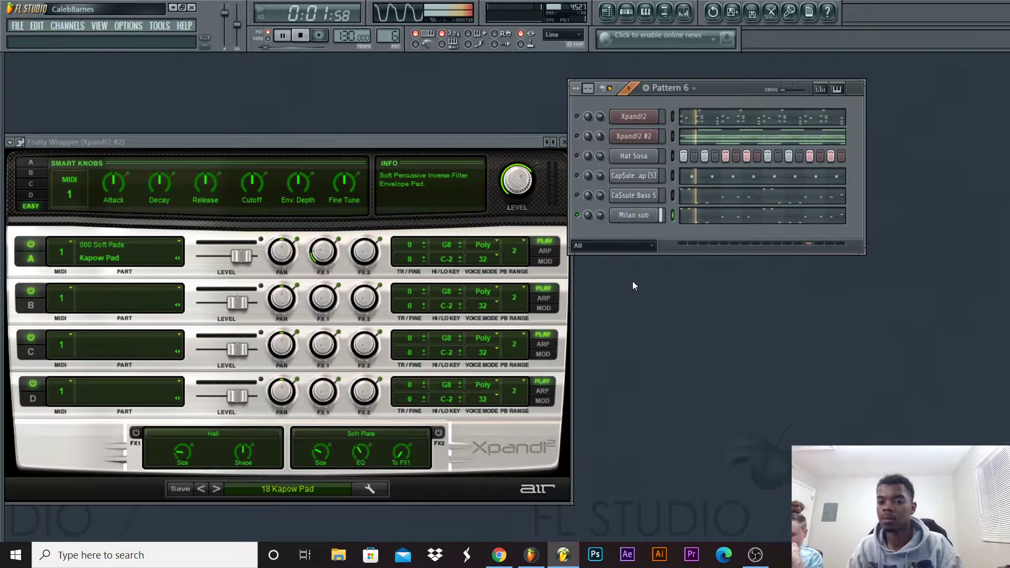
pyautogui.press('space')
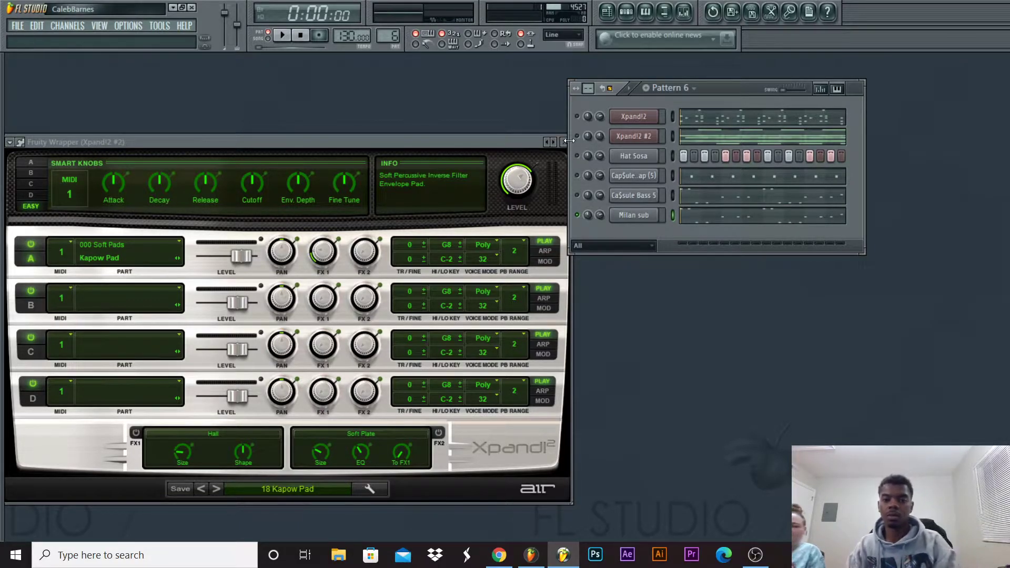
# Play the pattern with every channel except Ca$sule Bass 5 active and lower Hat Sosa's volume to about 66%.
pyautogui.press('space')
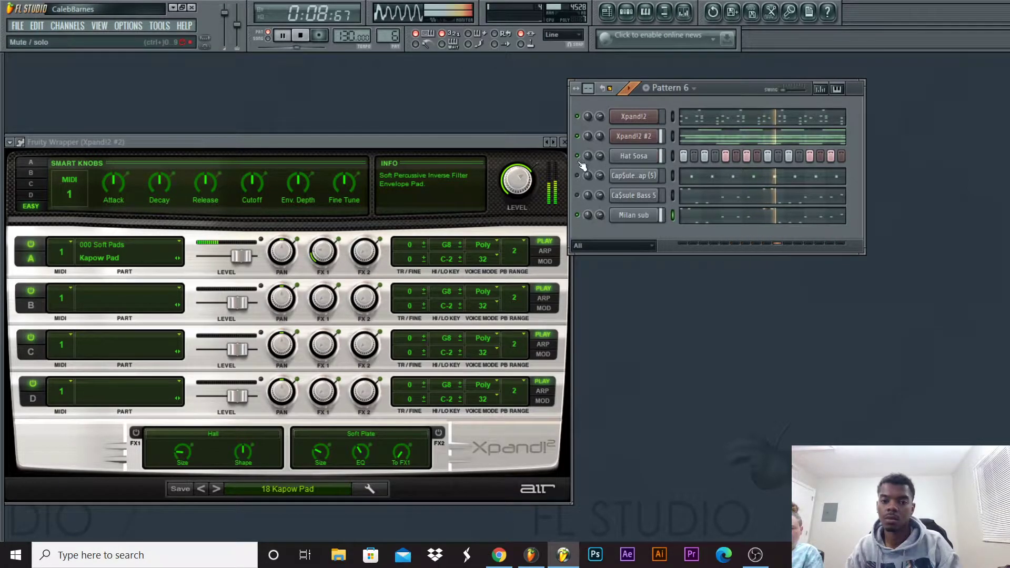
pyautogui.moveTo(600, 156); pyautogui.dragTo(600, 164)
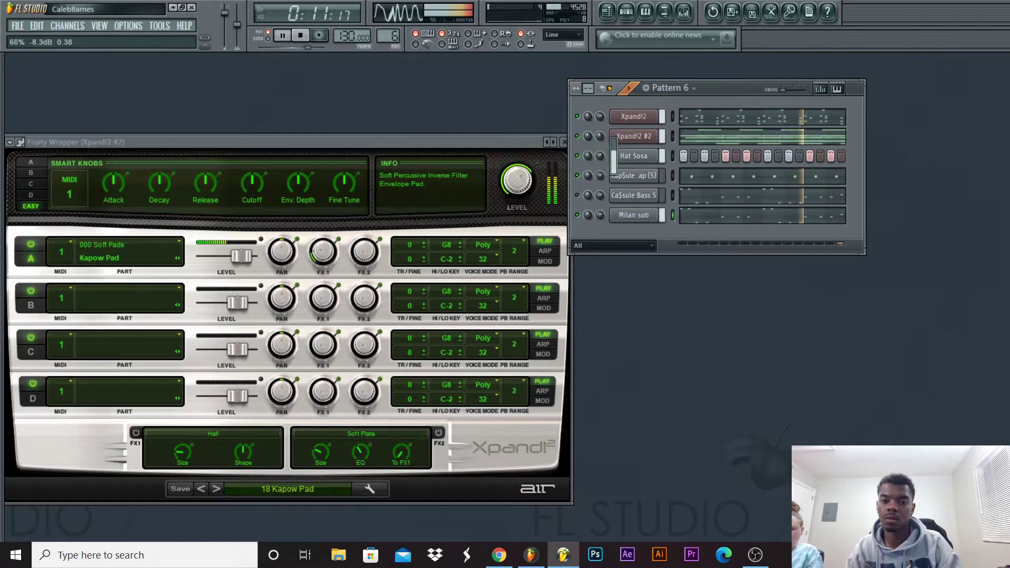
# Delete the Ca$sule Bass 5 channel from the pattern.
pyautogui.rightClick(656, 196)
pyautogui.click(689, 367)
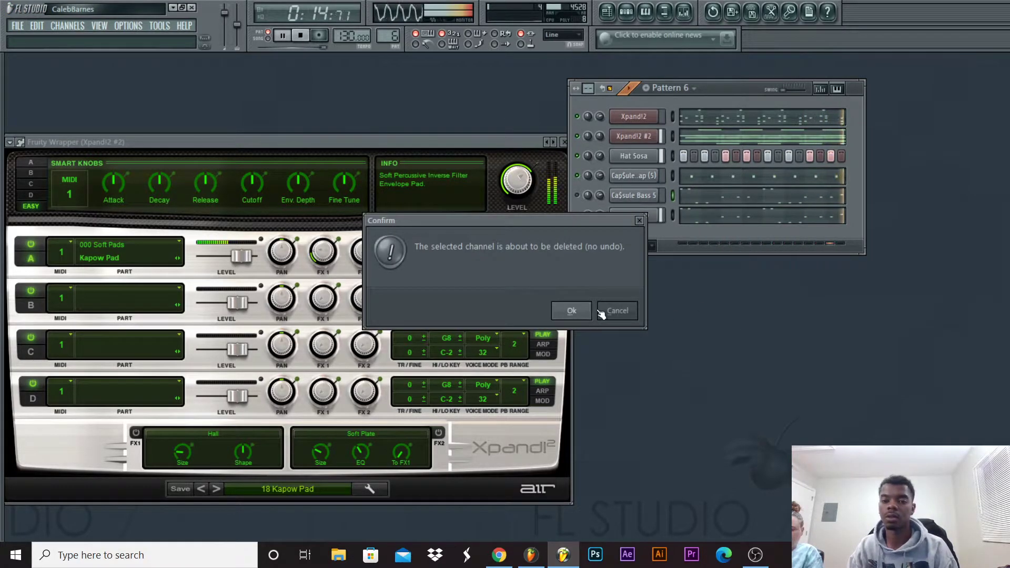
pyautogui.click(573, 312)
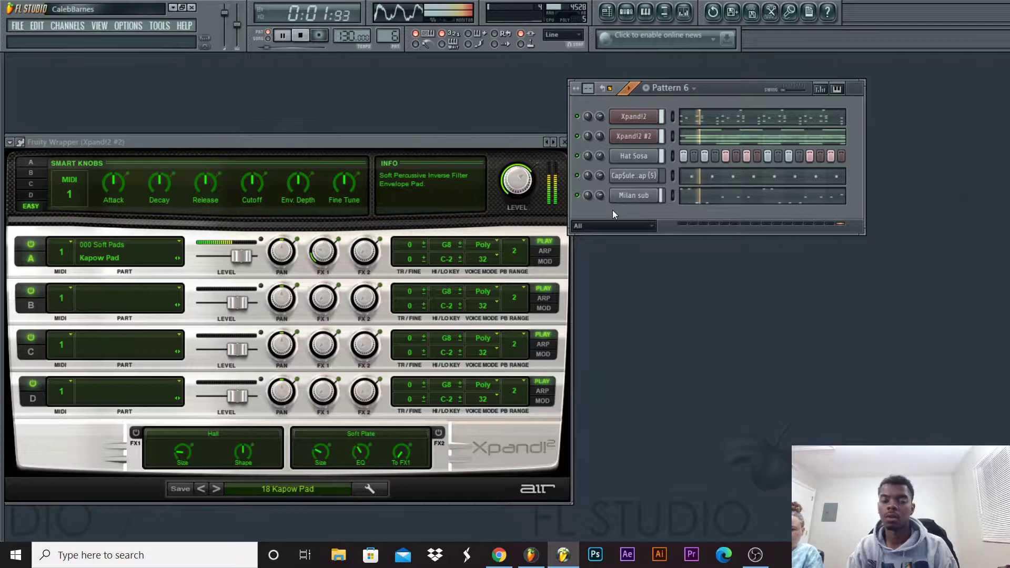
# Close the Kapow Pad instrument window and listen to the pattern, leaving only the two Xpand!2 channels unmuted.
pyautogui.moveTo(424, 141); pyautogui.dragTo(441, 125)
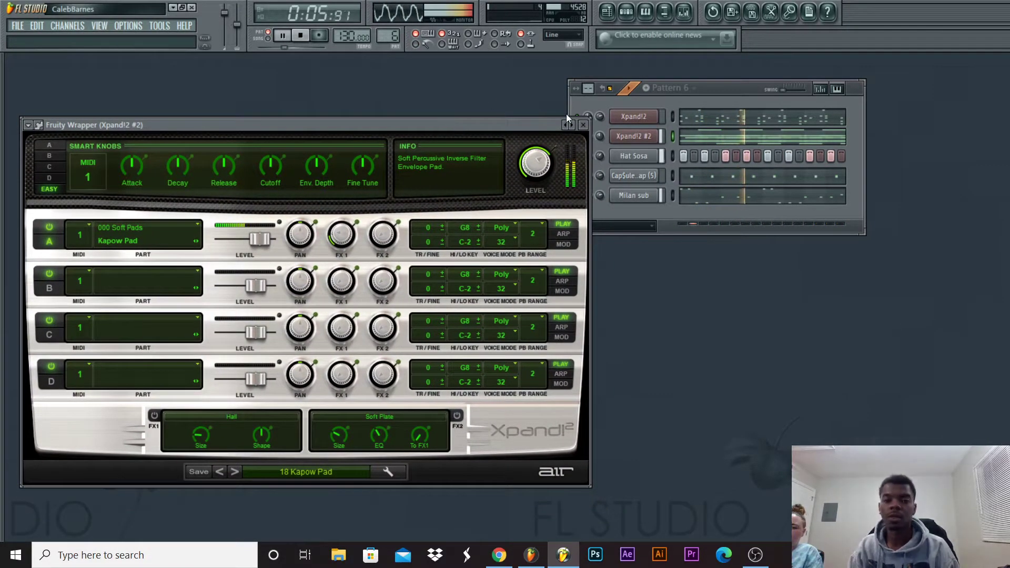
pyautogui.click(582, 125)
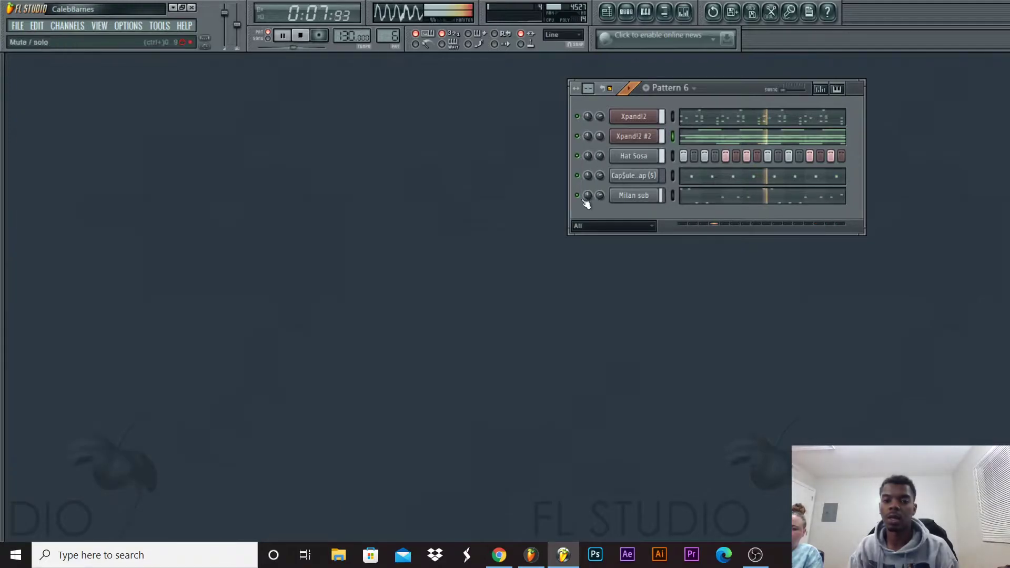
pyautogui.press('space')
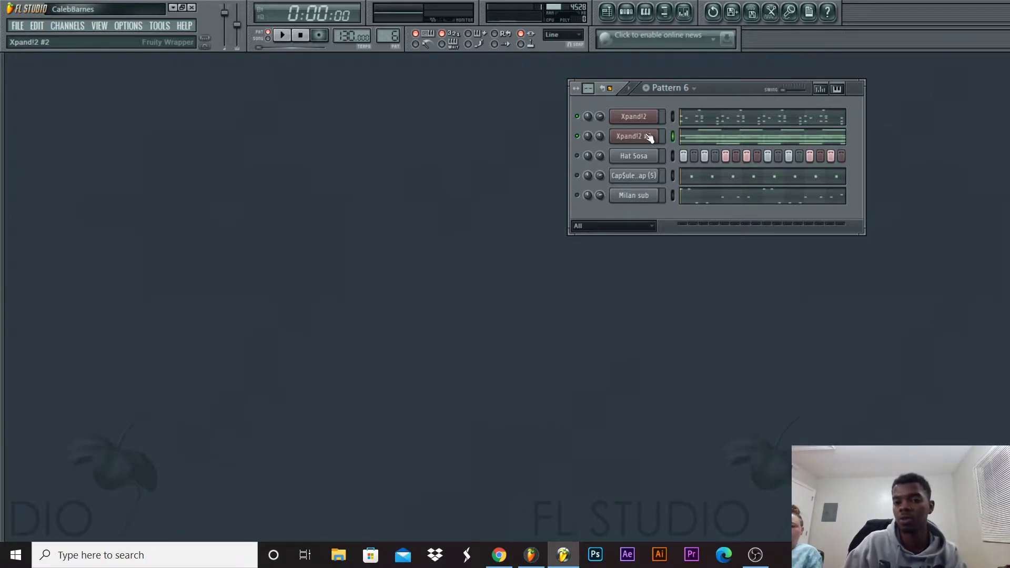
# Insert a Purity instrument channel above Hat Sosa and move its window clear of the pattern channels.
pyautogui.rightClick(645, 158)
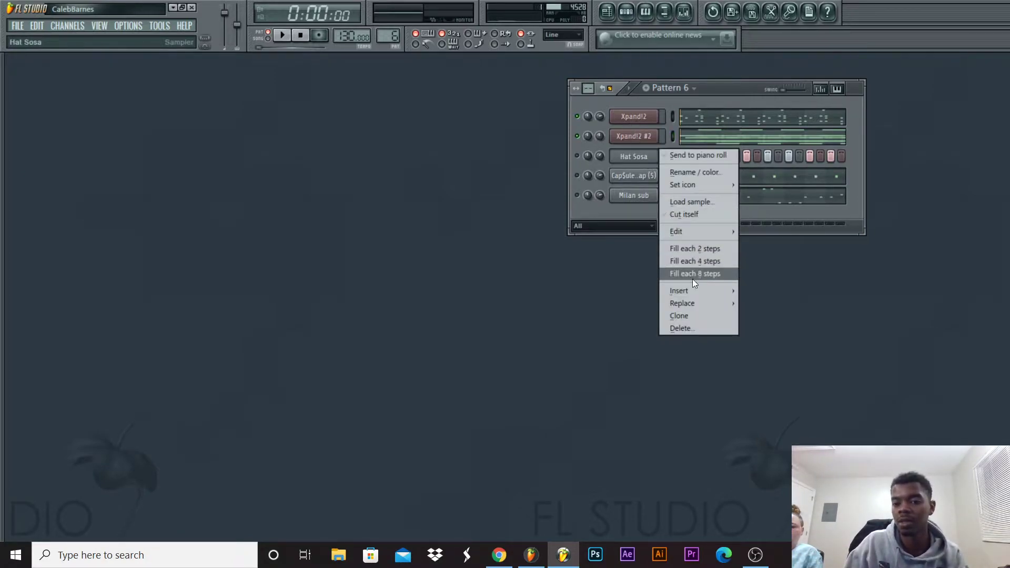
pyautogui.moveTo(705, 292)
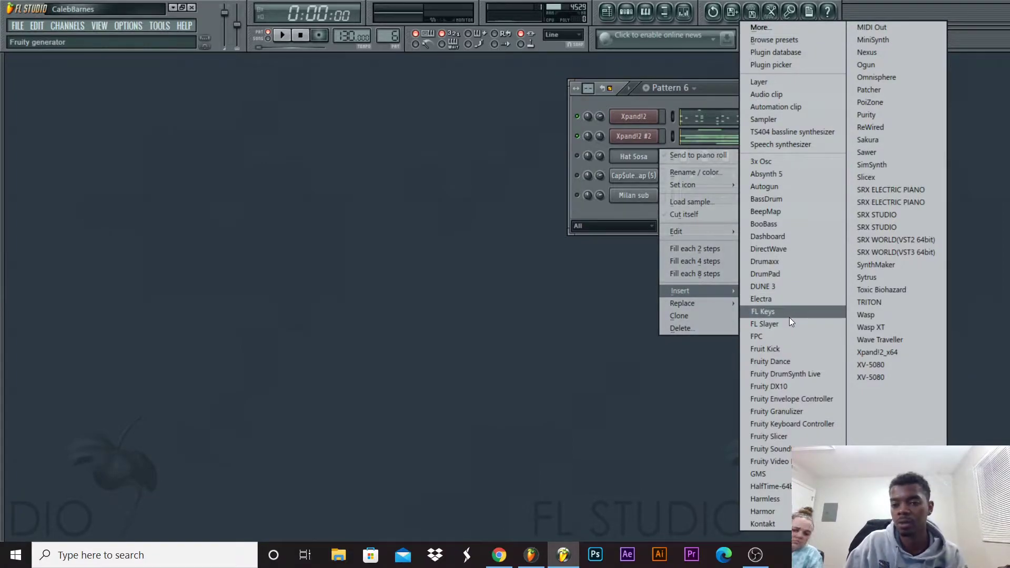
pyautogui.click(883, 115)
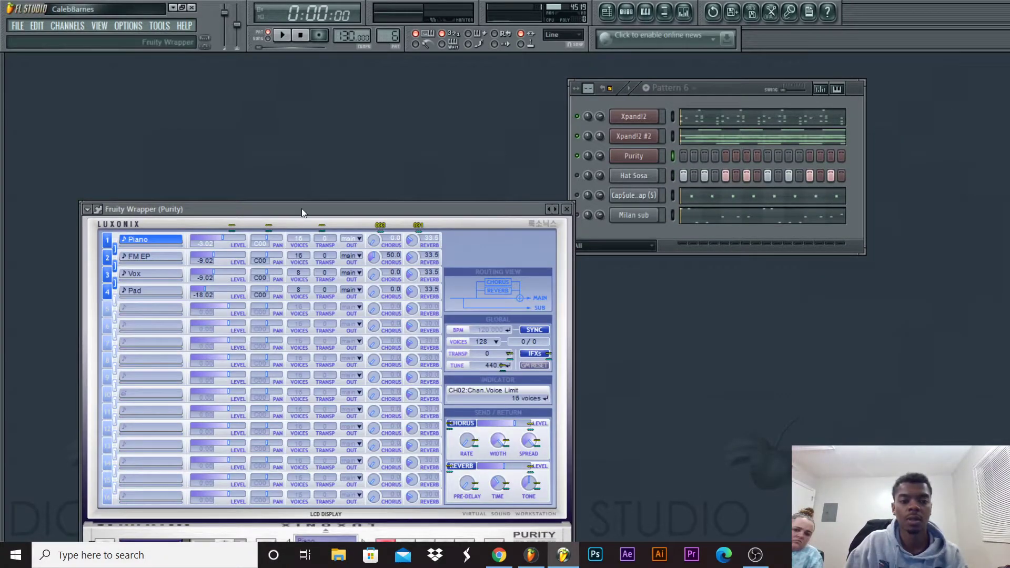
pyautogui.moveTo(301, 208); pyautogui.dragTo(283, 70)
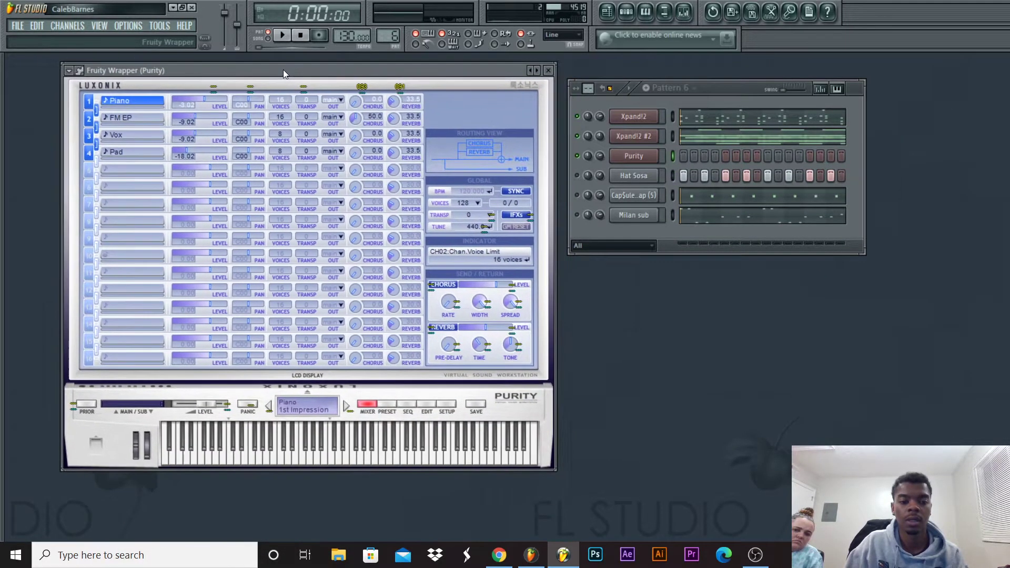
# Load the Partial preset from Purity's Fast Synth category and close the instrument window.
pyautogui.click(387, 404)
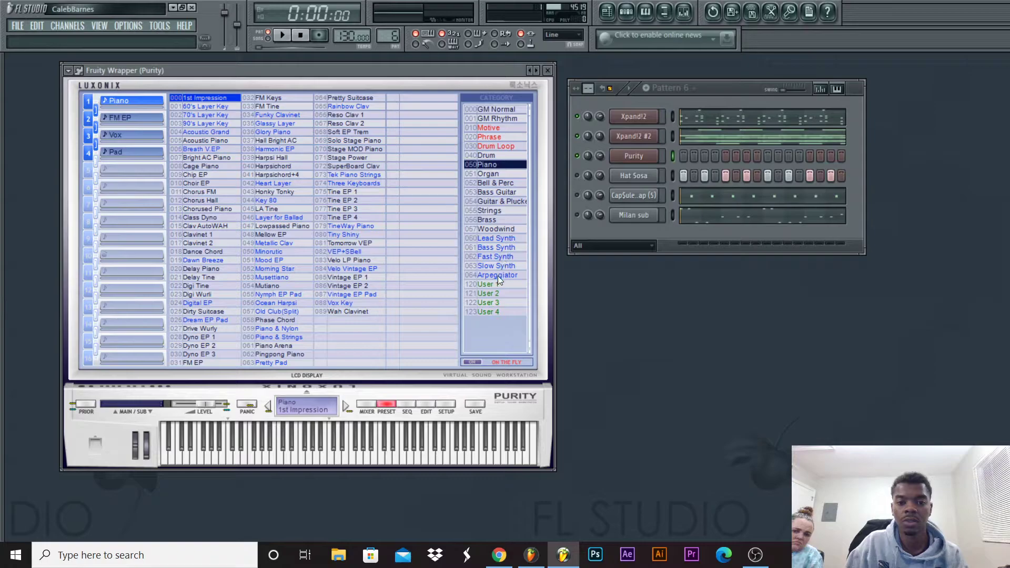
pyautogui.click(501, 258)
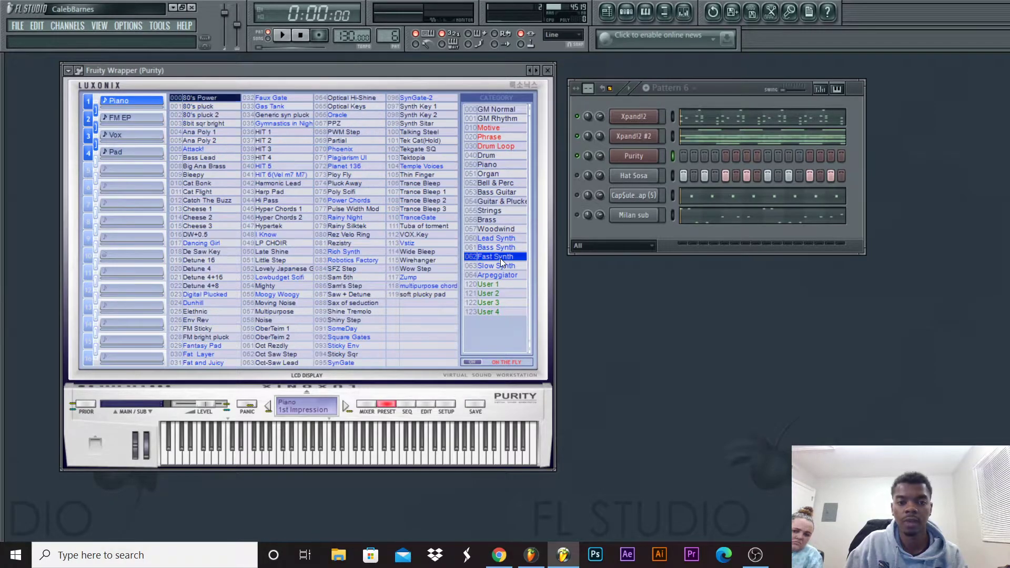
pyautogui.click(346, 141)
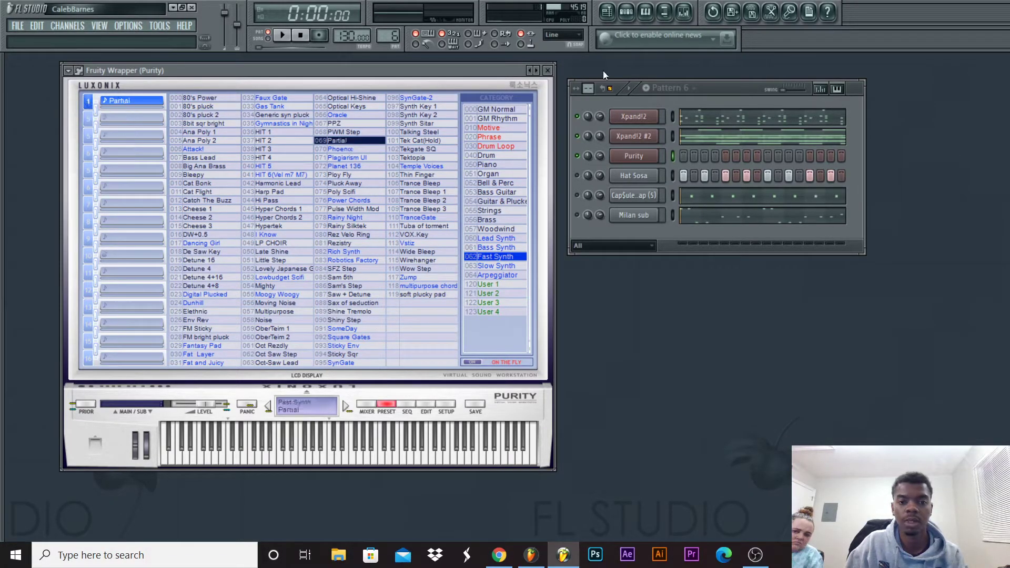
pyautogui.click(549, 71)
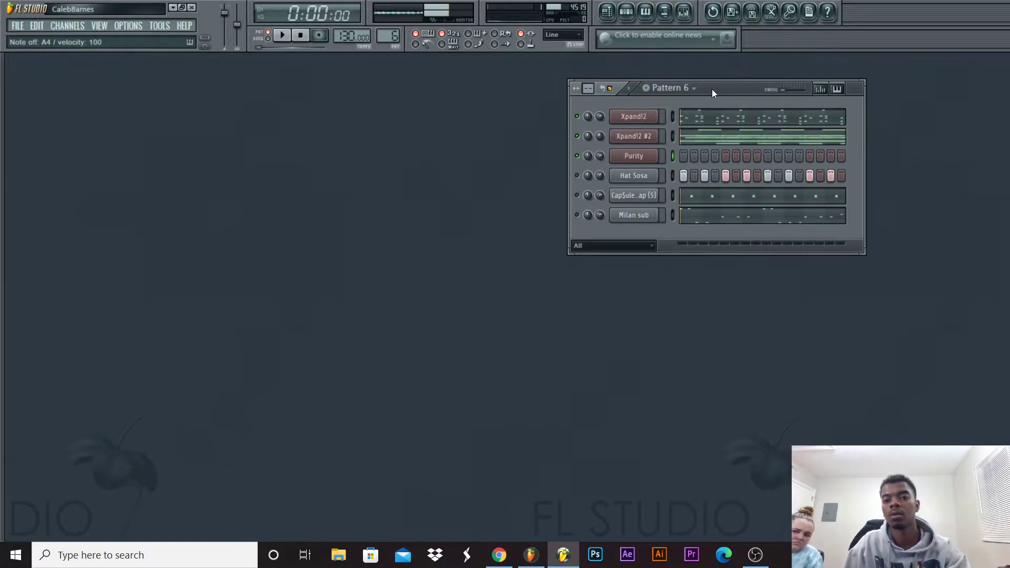
# Open Purity's piano roll and place two-step E4 and C5 notes at the start of bar 1 and an A5 on its third beat.
pyautogui.rightClick(627, 161)
pyautogui.click(676, 158)
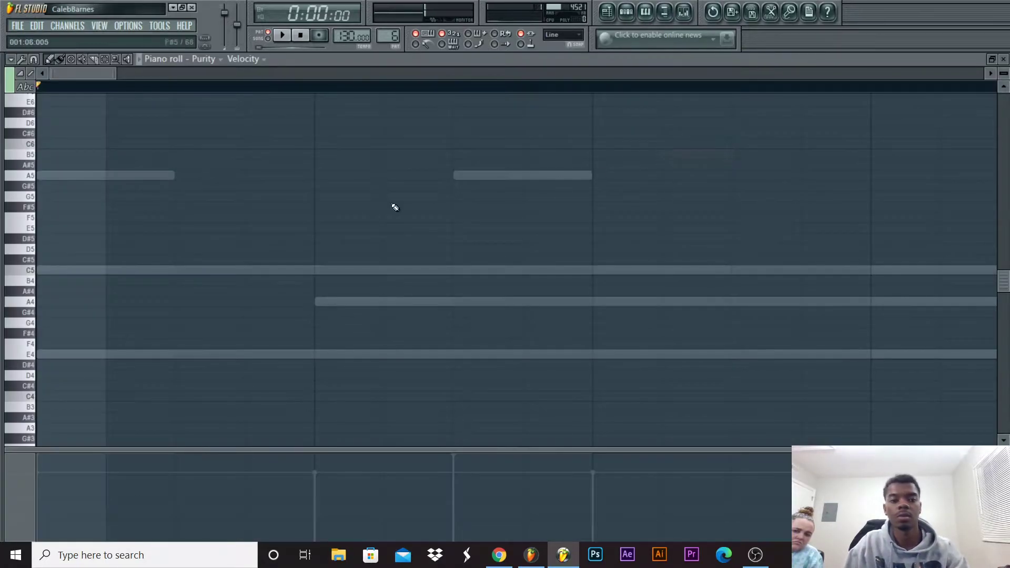
pyautogui.moveTo(116, 74); pyautogui.dragTo(173, 74)
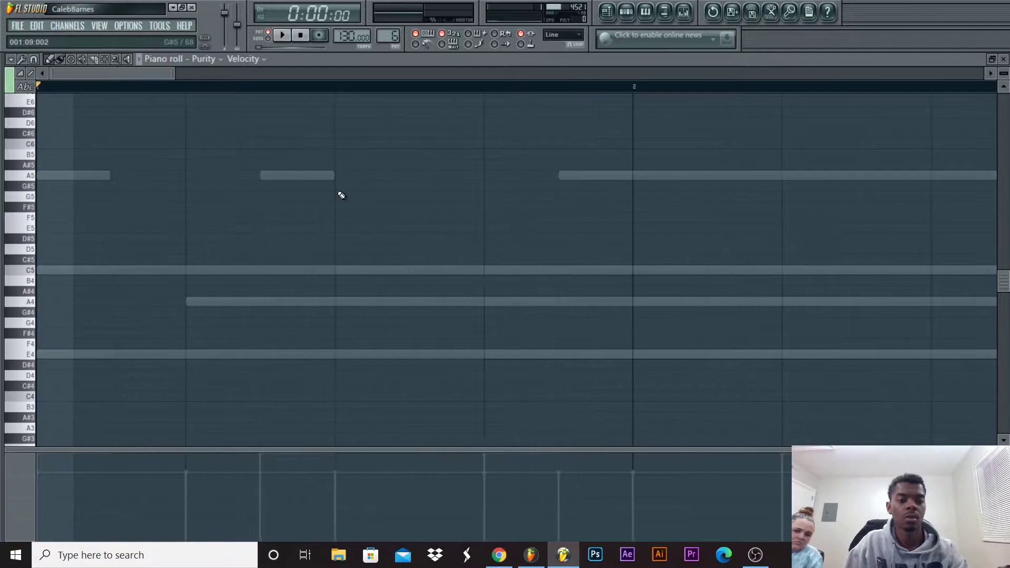
pyautogui.scroll(-3, 94, 274)
pyautogui.click(47, 322)
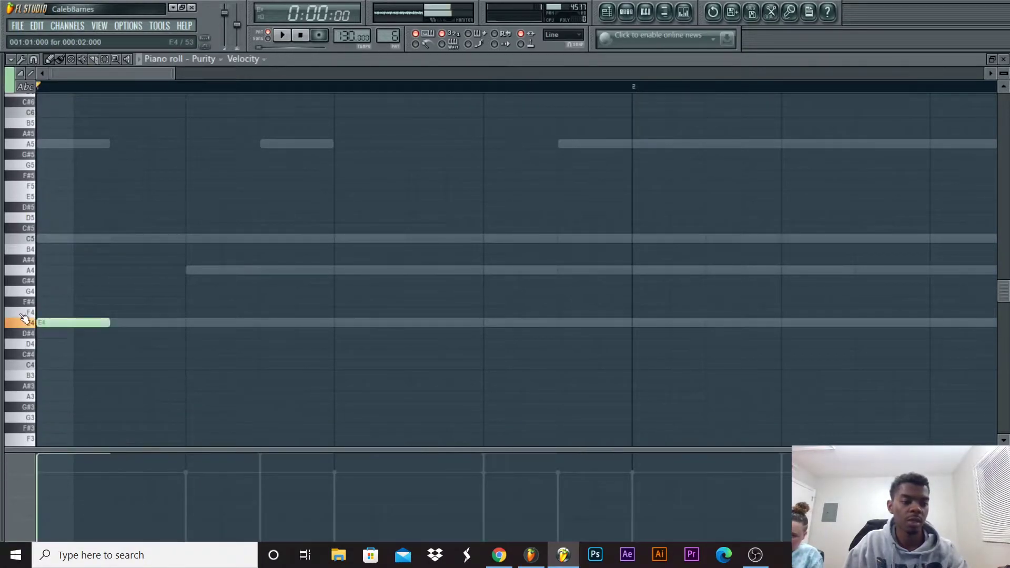
pyautogui.click(53, 238)
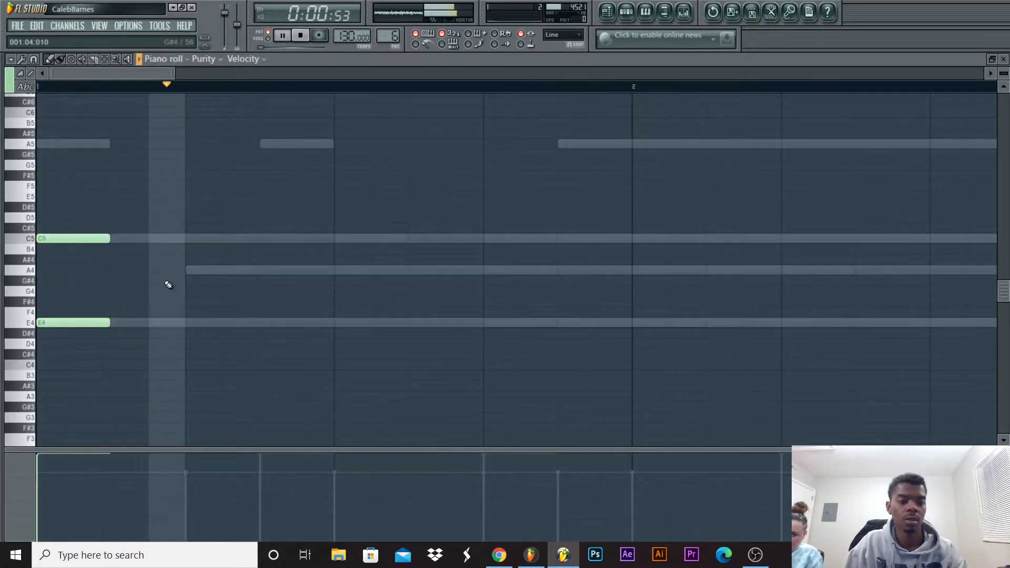
pyautogui.click(335, 143)
# Add two-step C5 and A4 notes at the start of bar 2 in Purity's piano roll and play the melody back.
pyautogui.scroll(3, 505, 195)
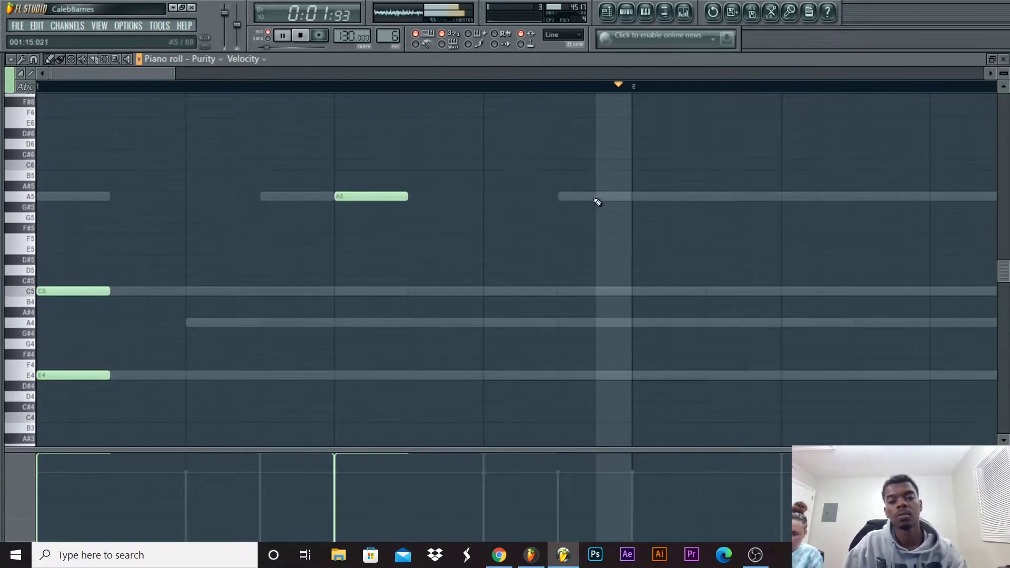
pyautogui.click(641, 303)
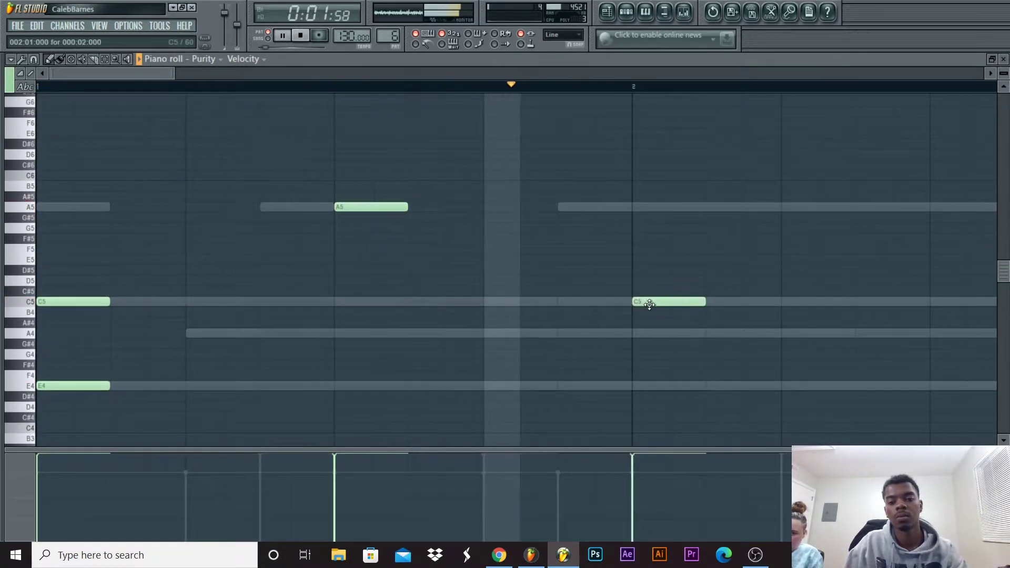
pyautogui.moveTo(636, 344); pyautogui.dragTo(634, 331)
pyautogui.press('space')
pyautogui.press('space')
# Place a C4 note on beat 3 and a D5 note on beat 4 of bar 2, checking the melody by playback.
pyautogui.moveTo(165, 74); pyautogui.dragTo(56, 73)
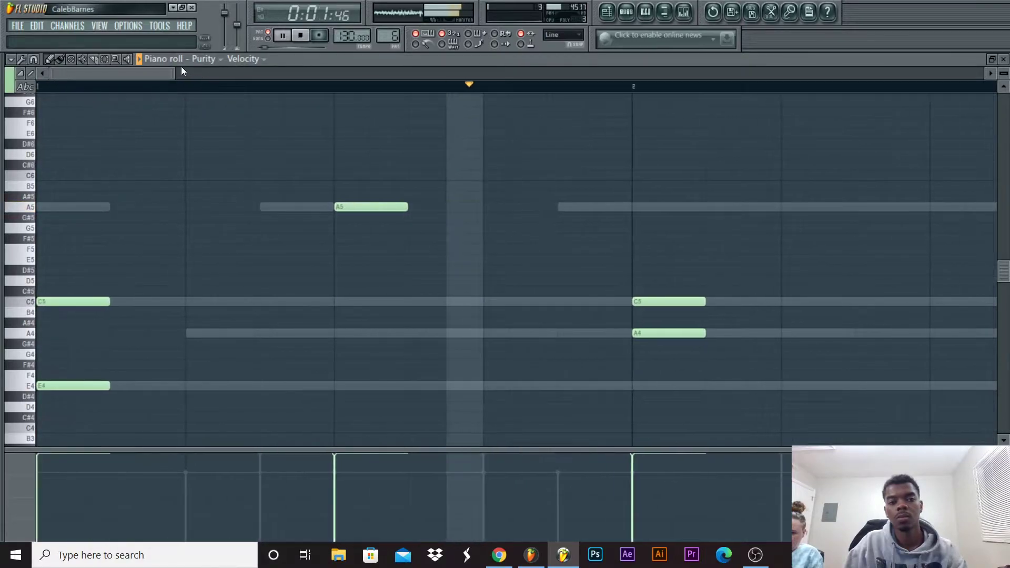
pyautogui.moveTo(174, 73); pyautogui.dragTo(295, 73)
pyautogui.press('space')
pyautogui.press('space')
pyautogui.moveTo(491, 385); pyautogui.dragTo(494, 430)
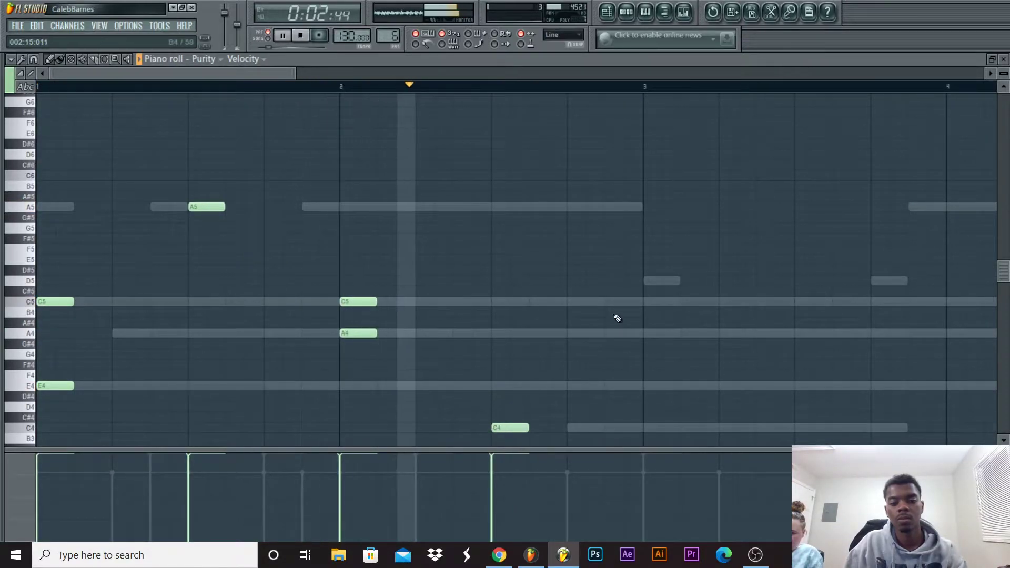
pyautogui.click(569, 281)
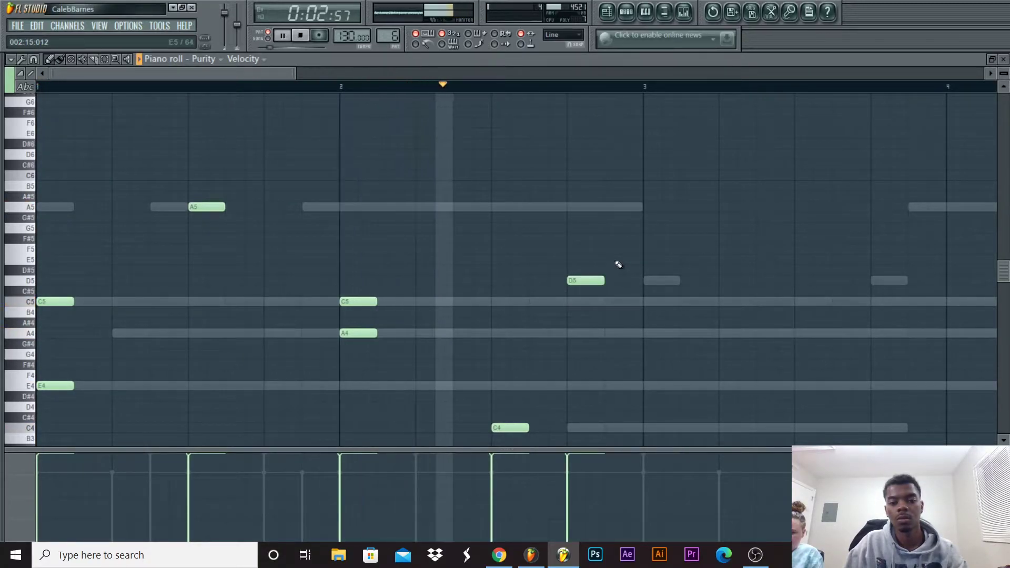
pyautogui.press('space')
# Place A4 and E4 notes at the start of bar 3 and play the Purity melody.
pyautogui.click(648, 302)
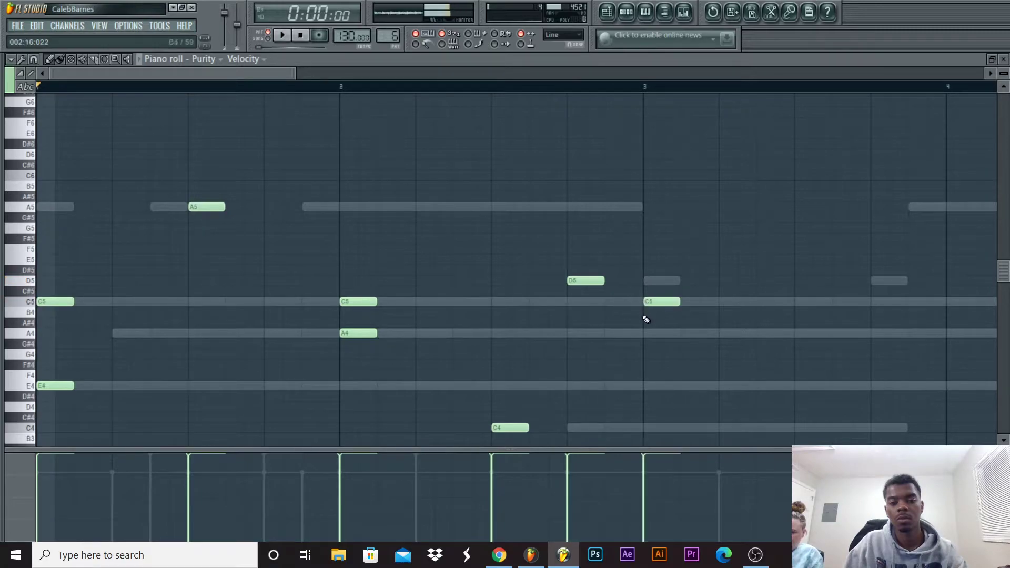
pyautogui.moveTo(652, 301); pyautogui.dragTo(648, 333)
pyautogui.moveTo(645, 375); pyautogui.dragTo(642, 389)
pyautogui.press('space')
pyautogui.moveTo(295, 74); pyautogui.dragTo(411, 94)
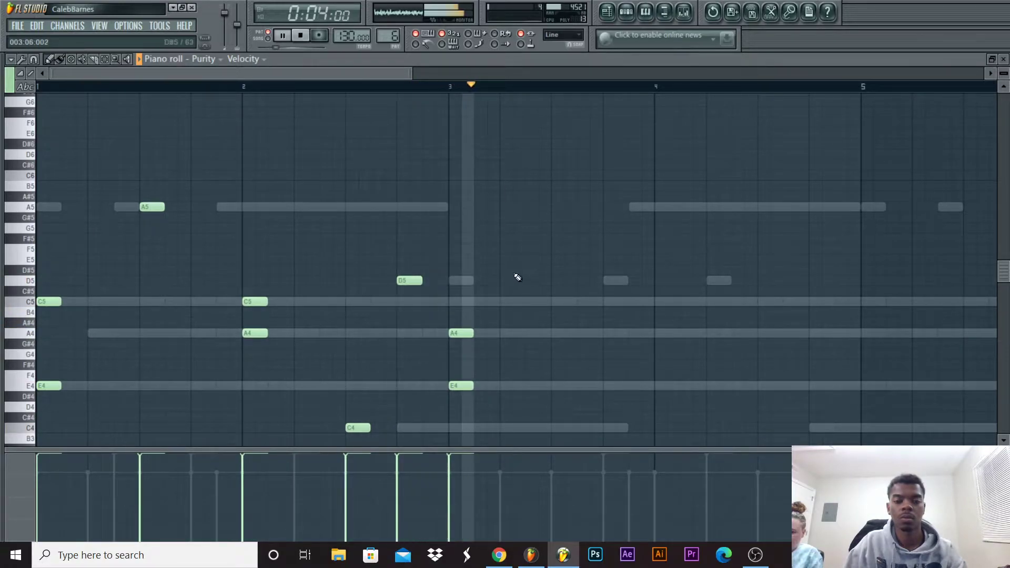
# Add a two-step D4 note on beat 3 of bar 3 in Purity's piano roll and check the melody by playback.
pyautogui.scroll(-3, 550, 392)
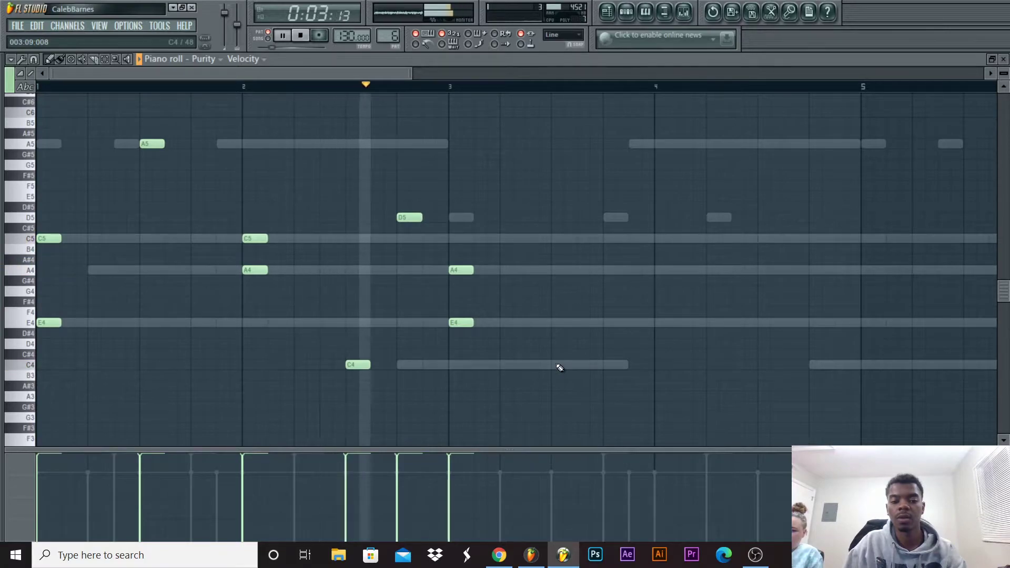
pyautogui.click(563, 344)
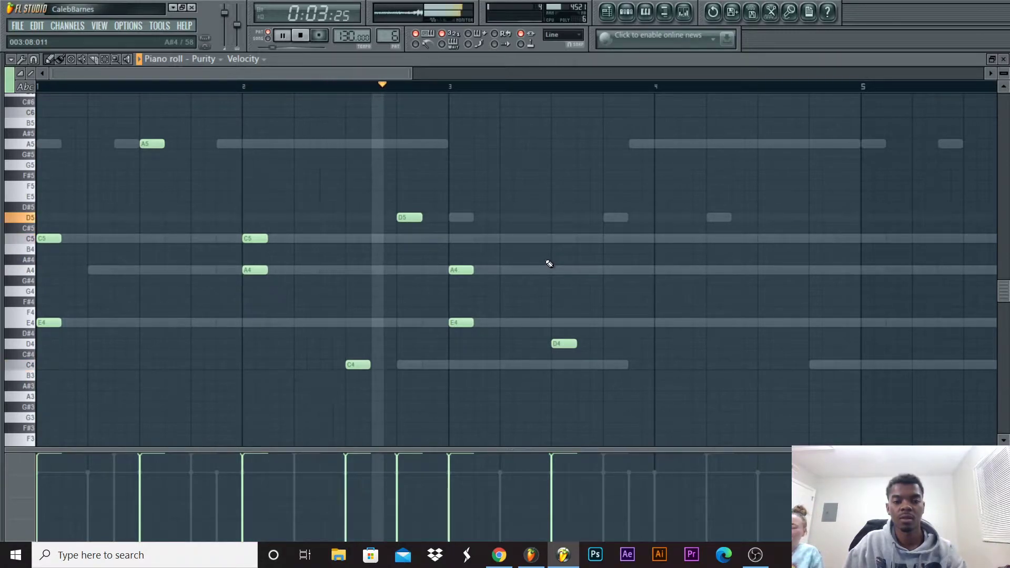
pyautogui.press('space')
# Place two-step E4 and C4 notes at the start of bar 4 and play the Purity melody.
pyautogui.click(659, 324)
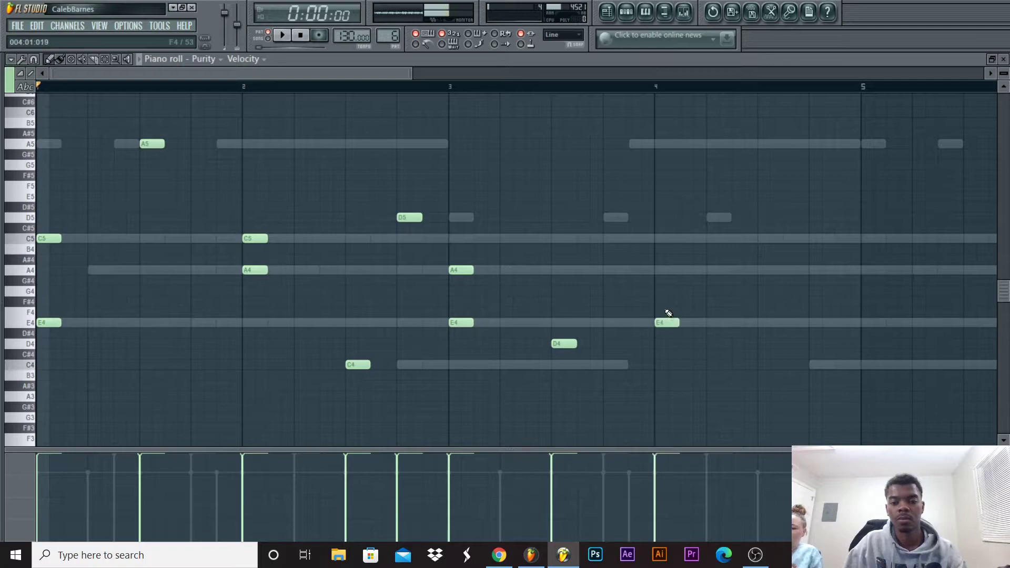
pyautogui.click(658, 270)
pyautogui.press('space')
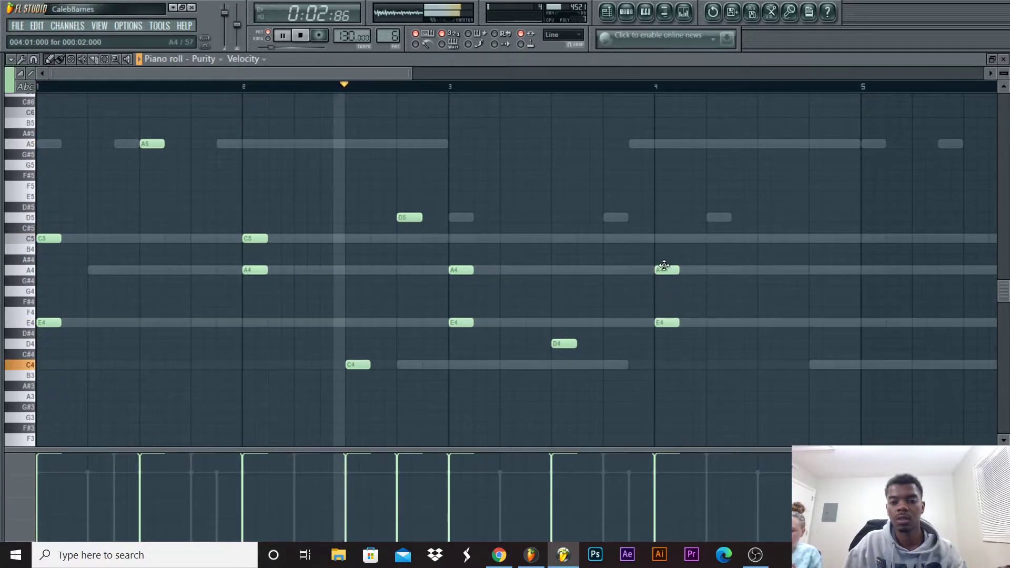
pyautogui.moveTo(667, 271); pyautogui.dragTo(665, 364)
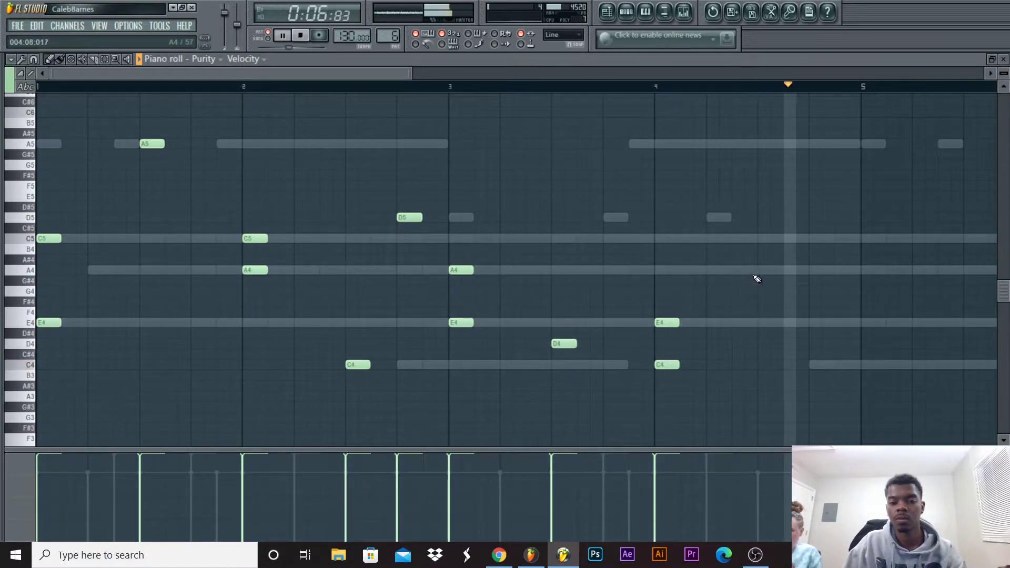
pyautogui.press('space')
# Duplicate the whole four-bar Purity melody so the copy starts at bar 5, and close the piano roll.
pyautogui.moveTo(33, 112); pyautogui.dragTo(114, 405)
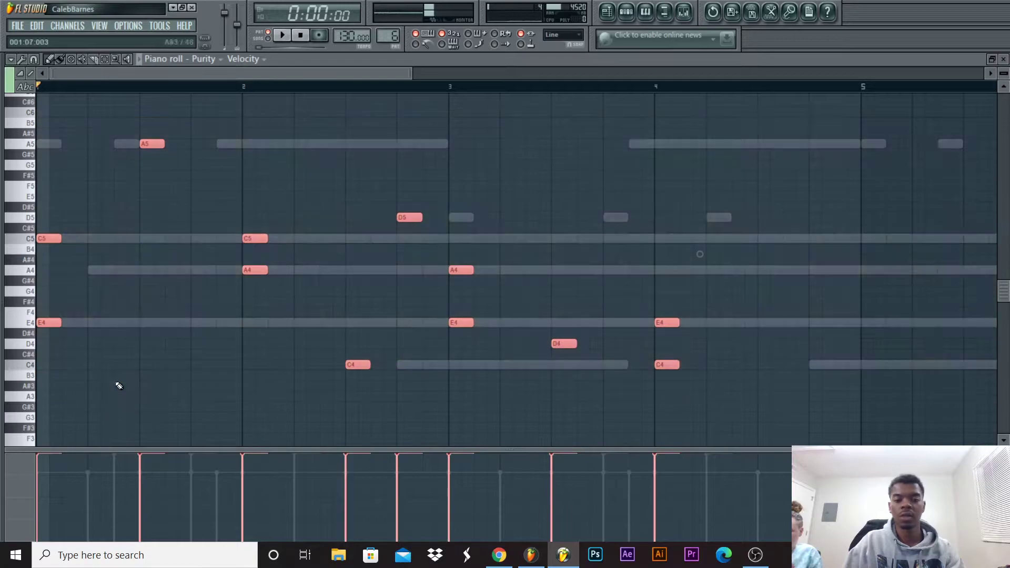
pyautogui.keyDown('shift'); pyautogui.moveTo(51, 238); pyautogui.dragTo(876, 238); pyautogui.keyUp('shift')
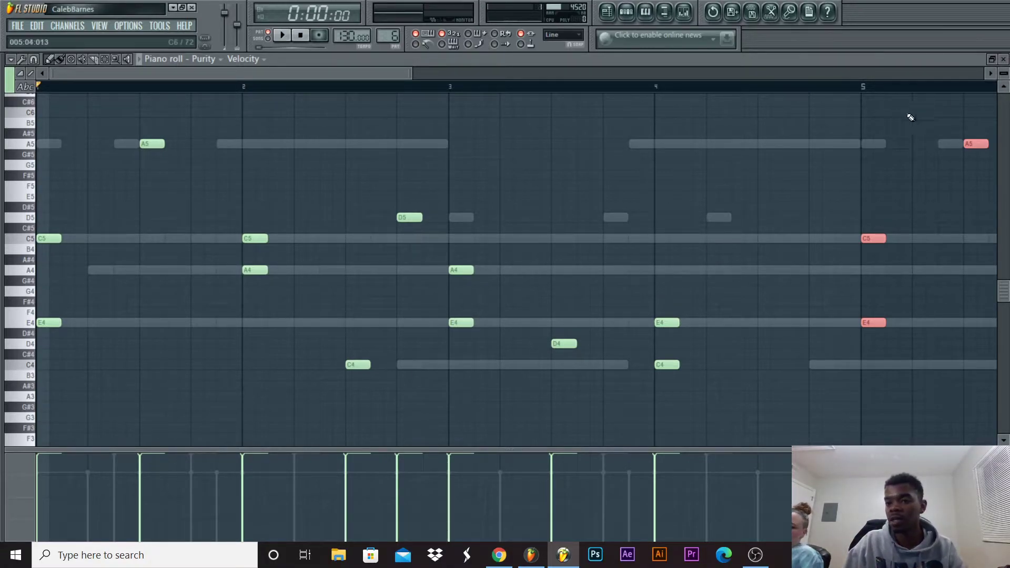
pyautogui.click(1003, 59)
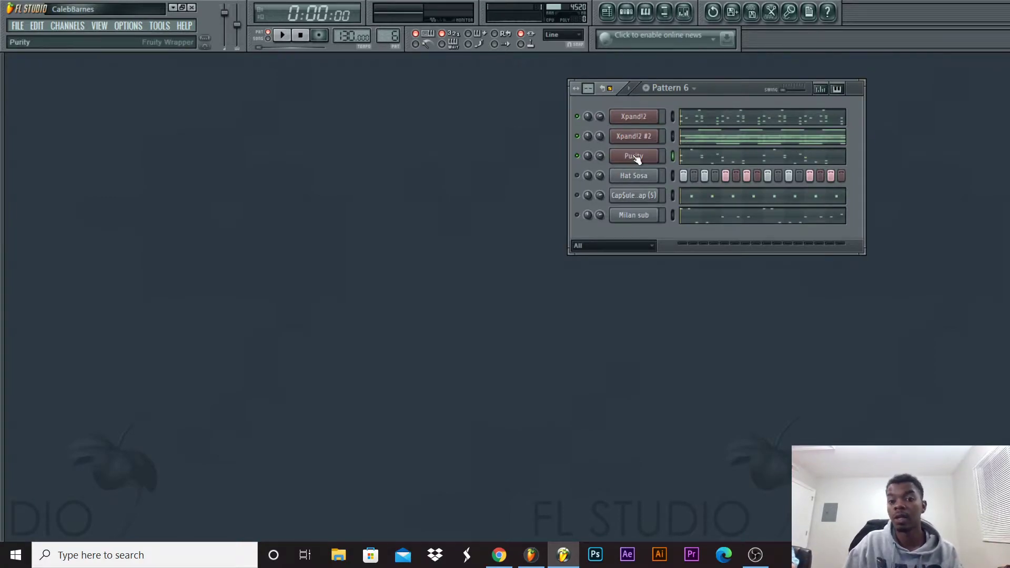
# Play the pattern and lower the Purity channel's volume slightly.
pyautogui.press('space')
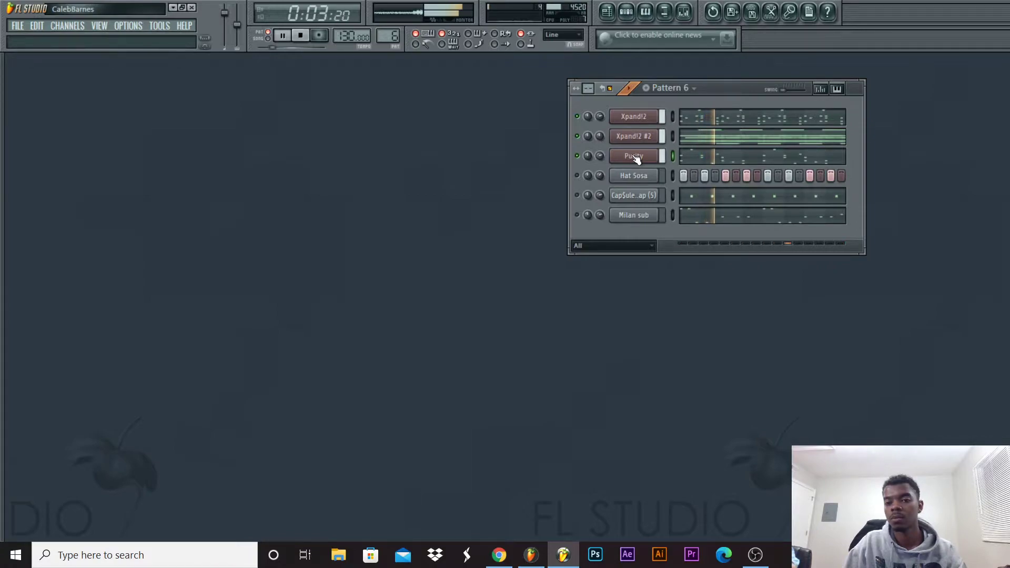
pyautogui.moveTo(601, 156); pyautogui.dragTo(601, 162)
pyautogui.press('space')
# Insert an Electra channel between Purity and Hat Sosa and switch its preset category to Lead.
pyautogui.rightClick(645, 156)
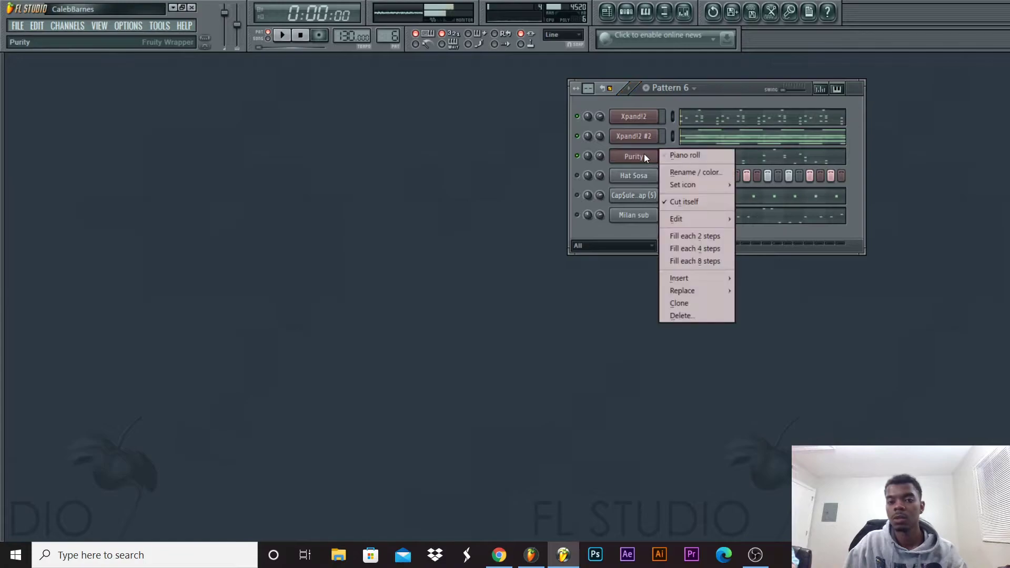
pyautogui.click(621, 184)
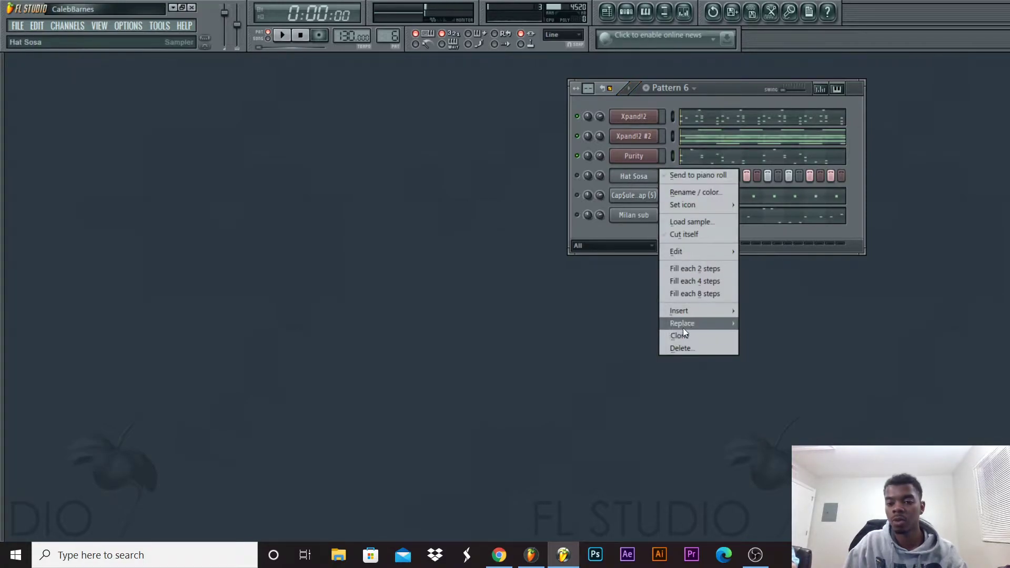
pyautogui.moveTo(723, 310)
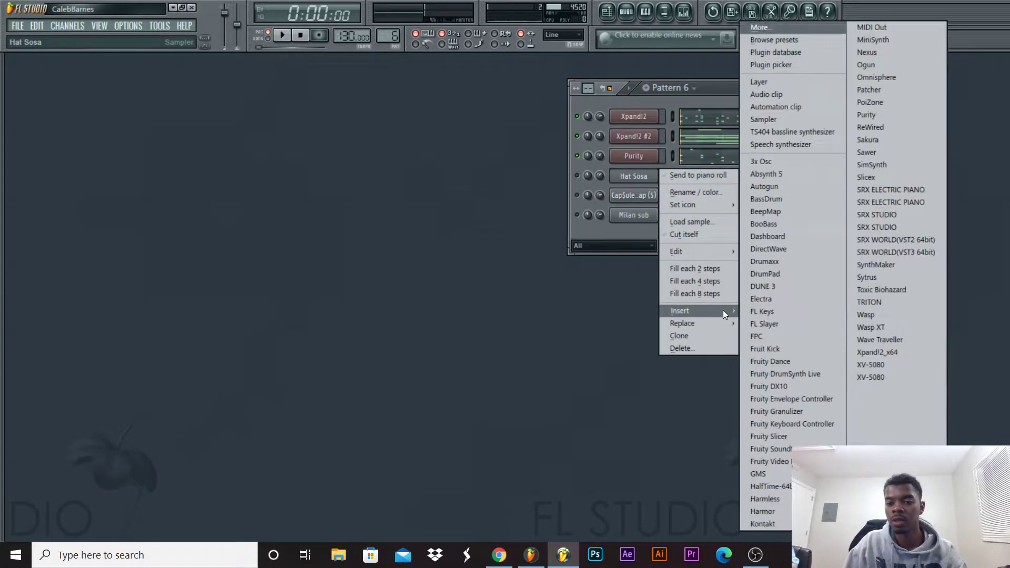
pyautogui.click(785, 298)
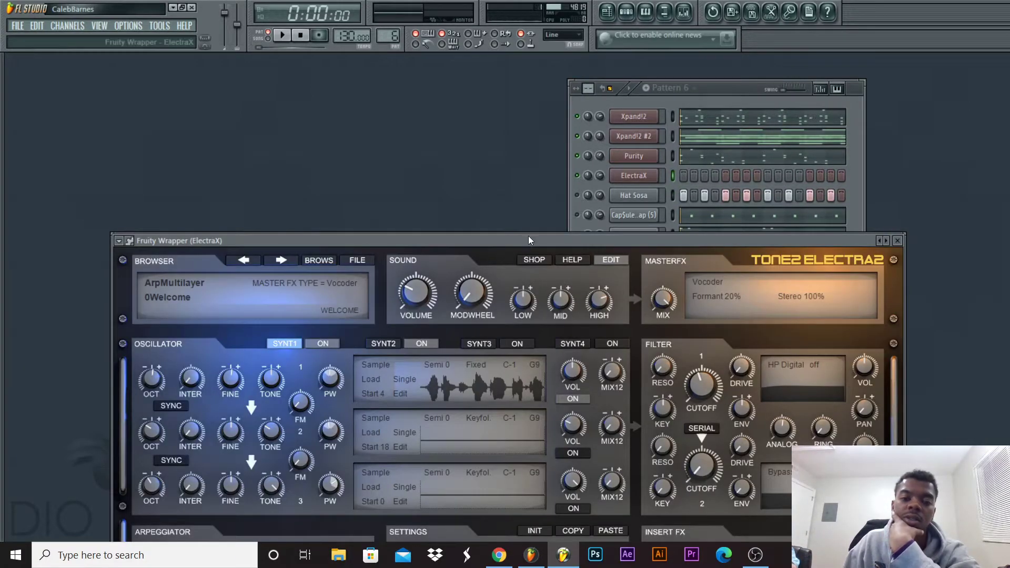
pyautogui.moveTo(529, 236); pyautogui.dragTo(435, 73)
pyautogui.click(100, 118)
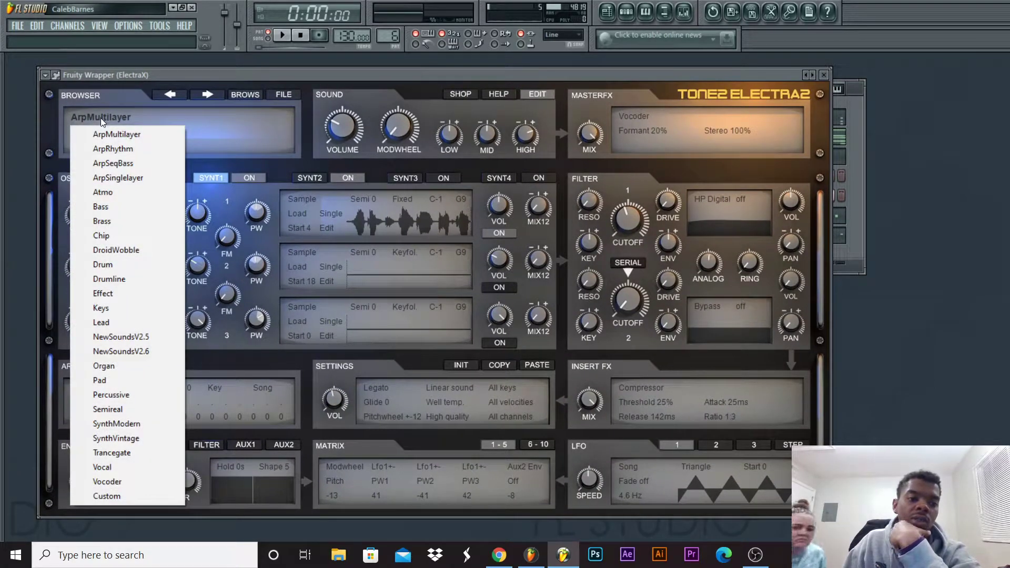
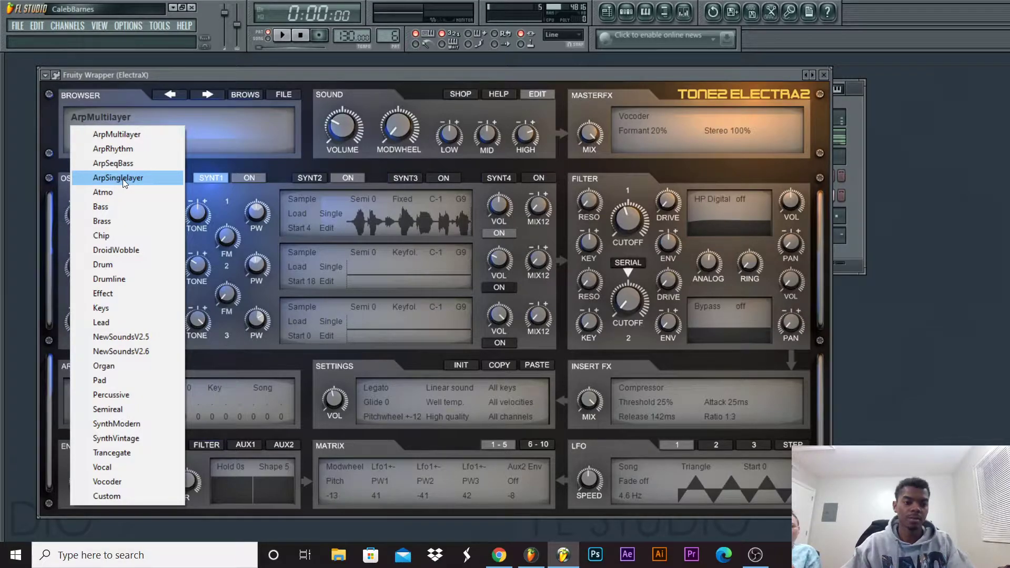
pyautogui.click(120, 322)
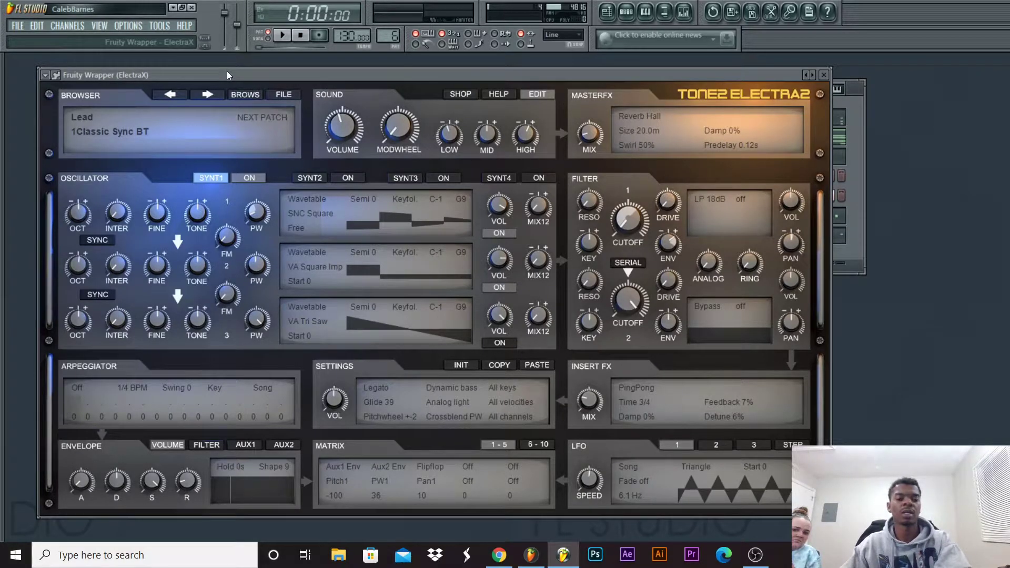
# Audition the 1Legato Moog BT and 1NoiseLead MF lead presets in ElectraX.
pyautogui.click(210, 93)
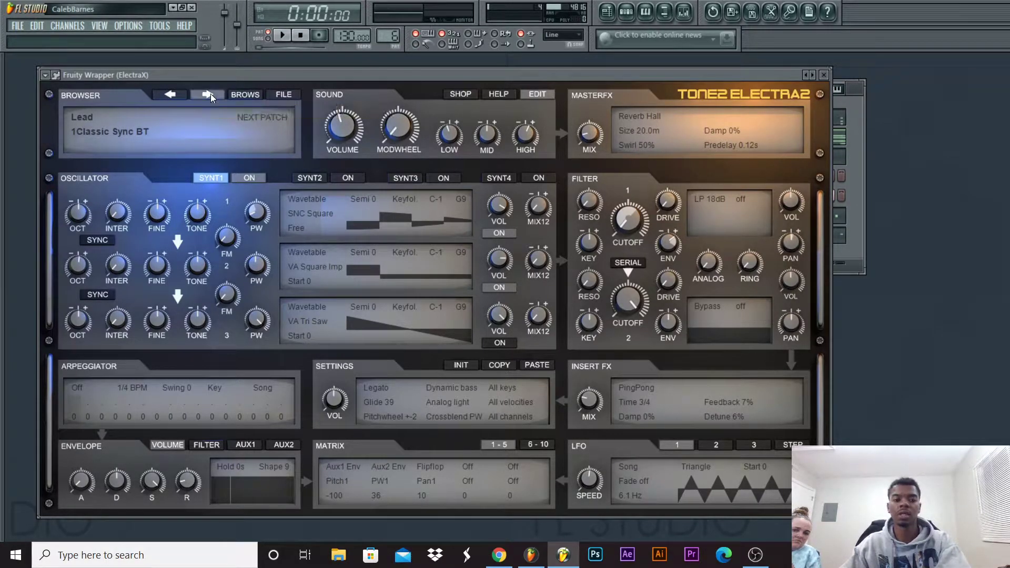
pyautogui.moveTo(282, 73); pyautogui.dragTo(321, 236)
pyautogui.click(635, 176)
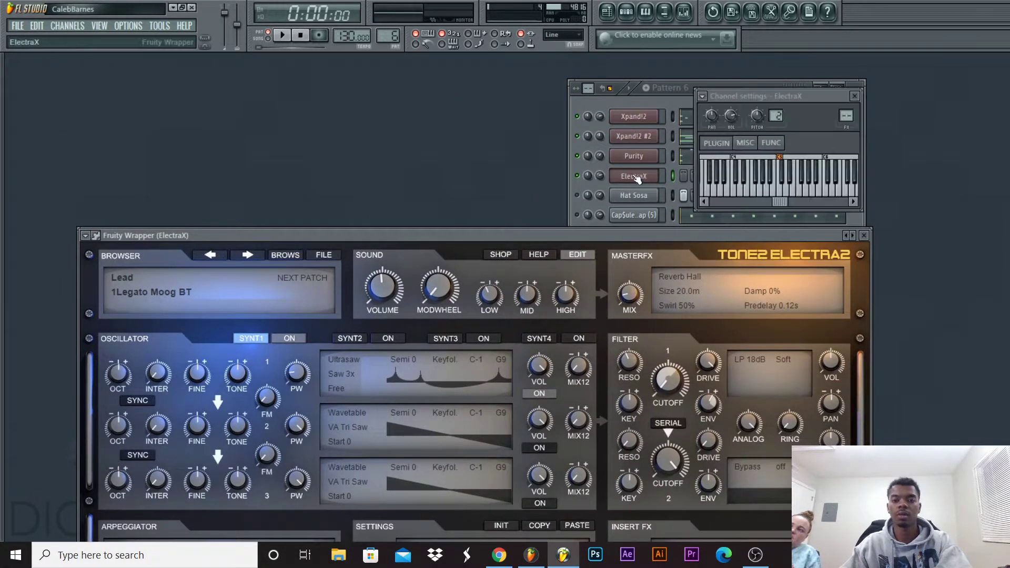
pyautogui.click(854, 96)
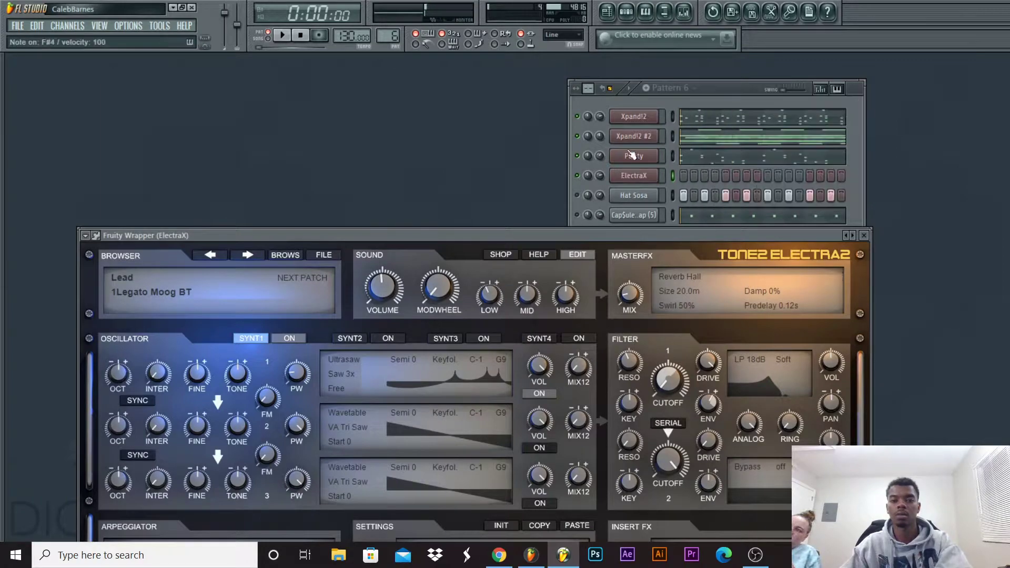
pyautogui.click(246, 255)
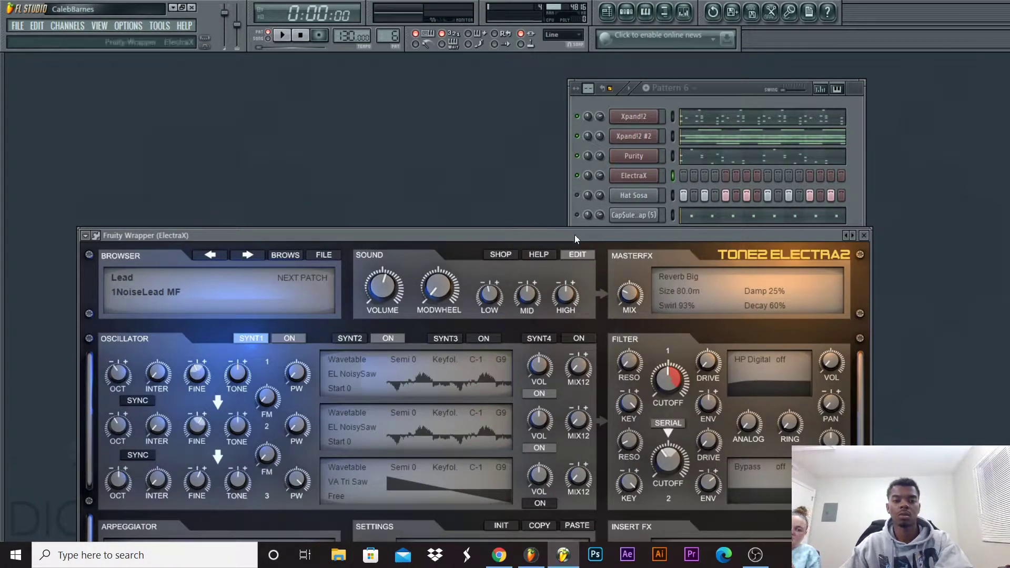
pyautogui.click(627, 181)
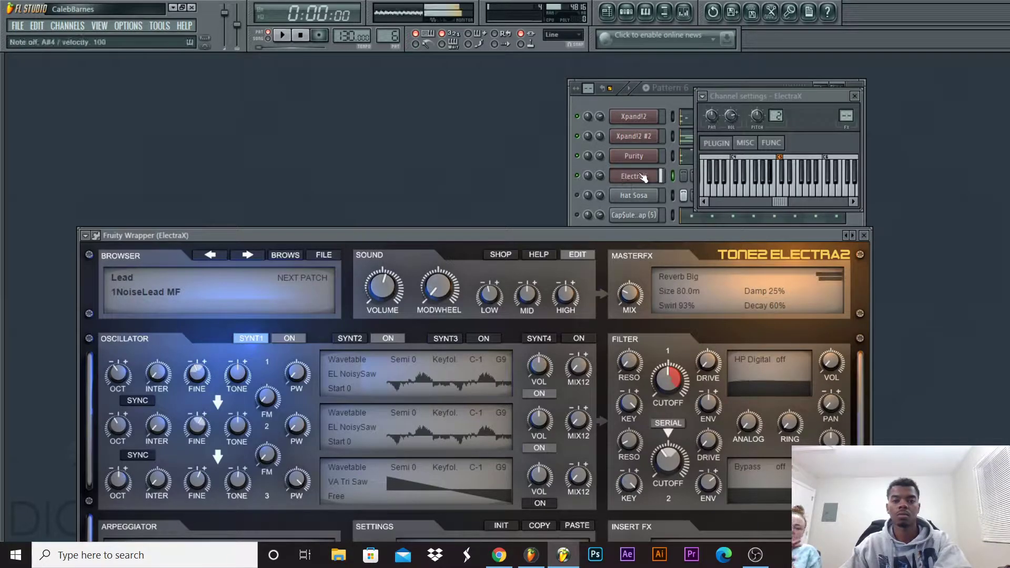
# Load the Hollow Noise MF lead preset in ElectraX and audition it with a few notes.
pyautogui.click(161, 292)
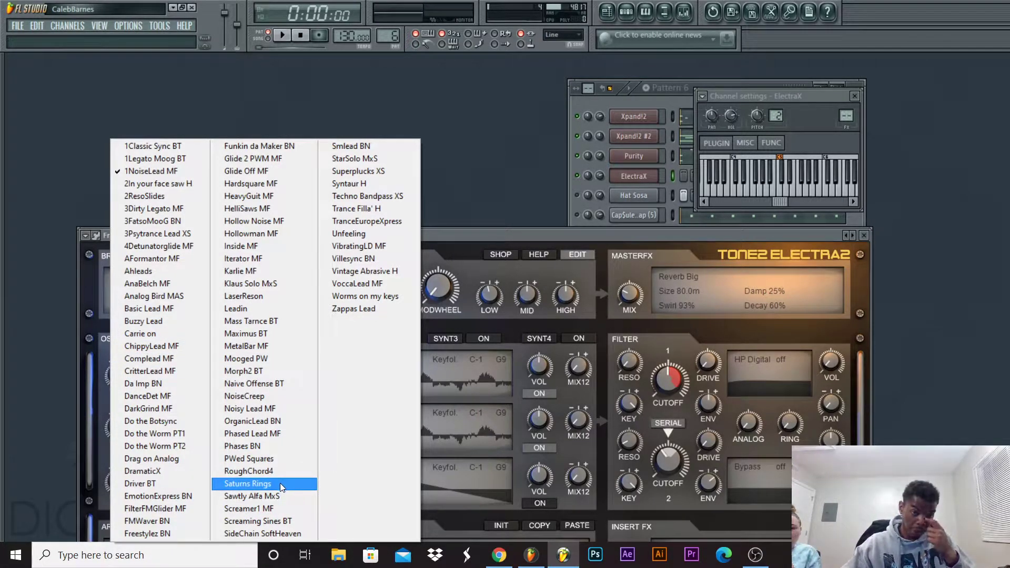
pyautogui.click(269, 222)
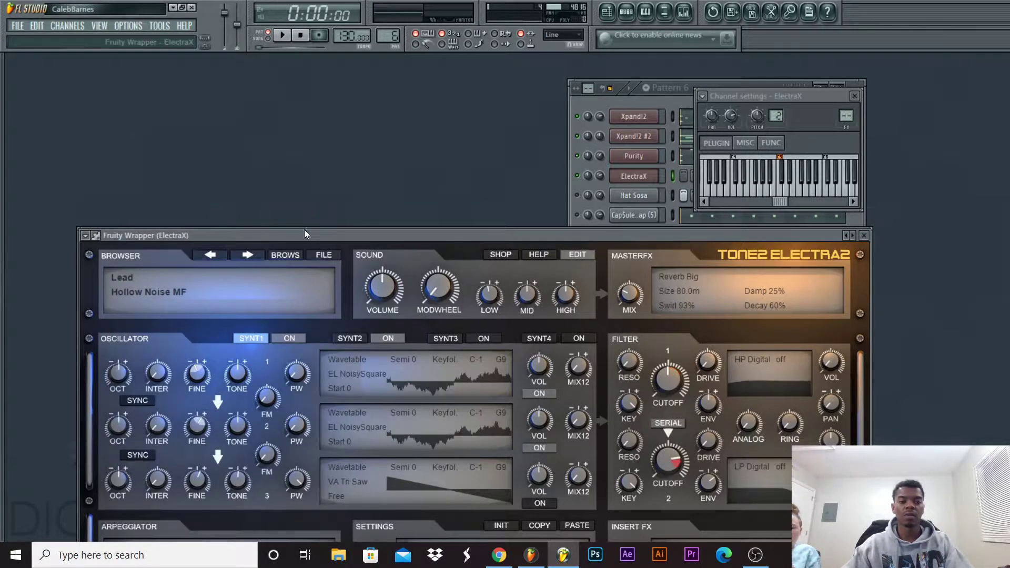
pyautogui.moveTo(304, 232); pyautogui.dragTo(269, 117)
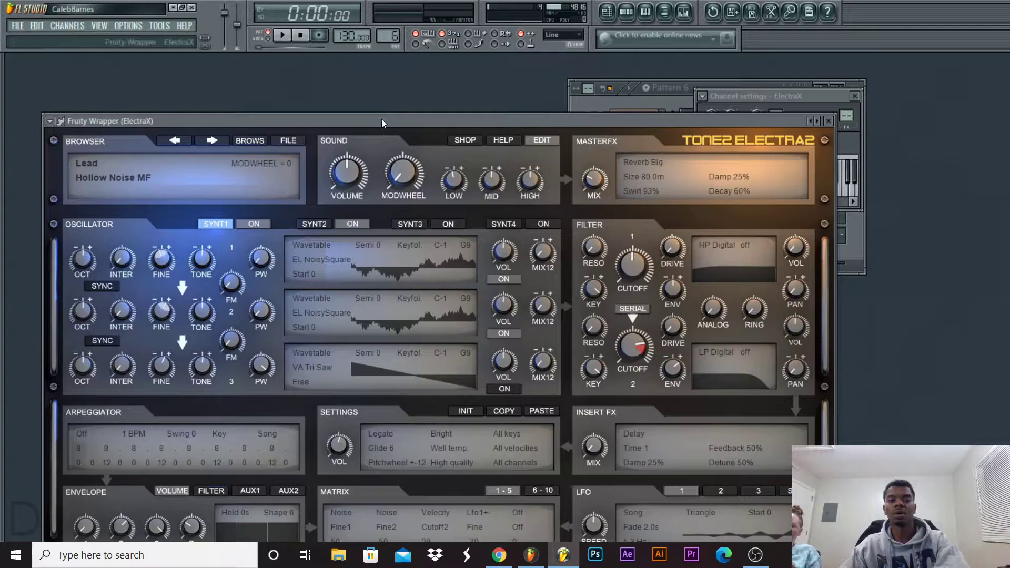
pyautogui.click(120, 177)
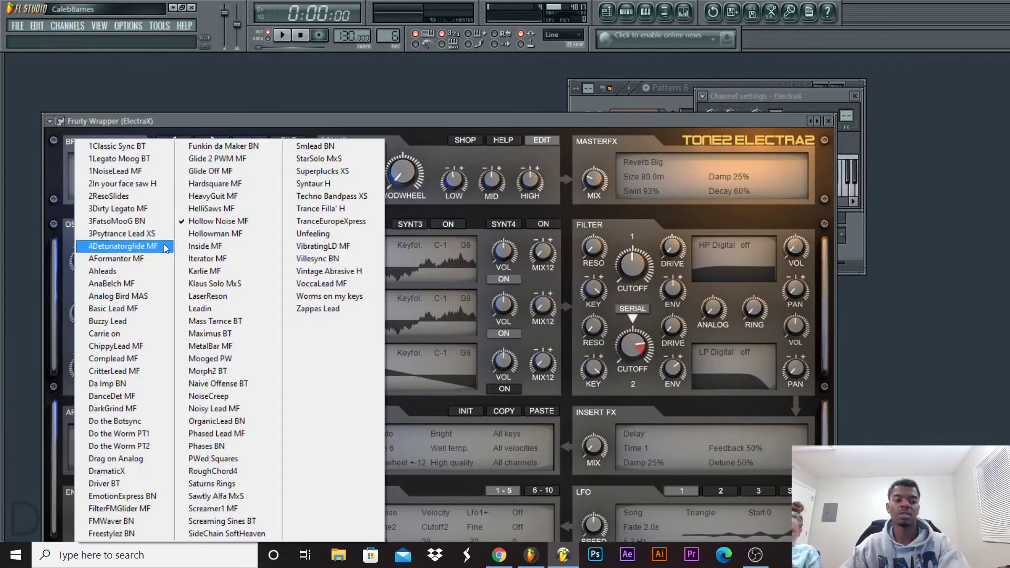
pyautogui.click(141, 333)
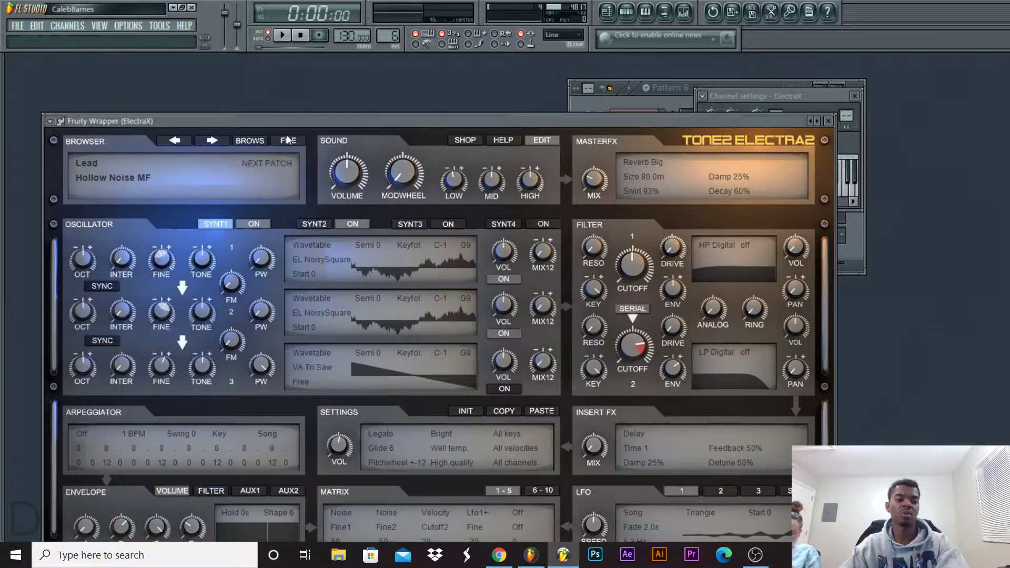
pyautogui.moveTo(303, 121); pyautogui.dragTo(284, 247)
pyautogui.click(627, 176)
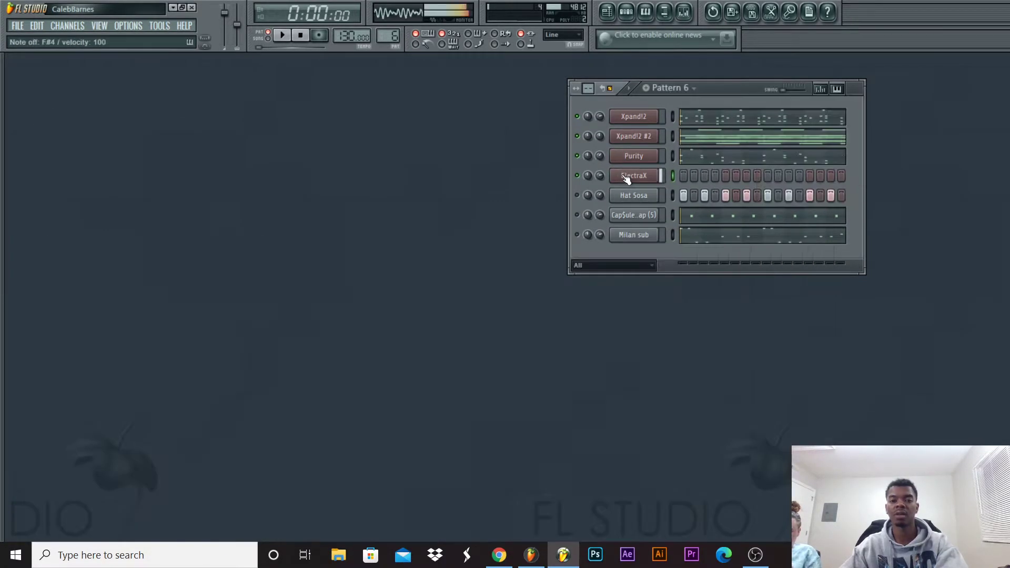
pyautogui.press('d')
# Open ElectraX's piano roll and place a three-beat A5 note at the start of bar 1.
pyautogui.rightClick(660, 171)
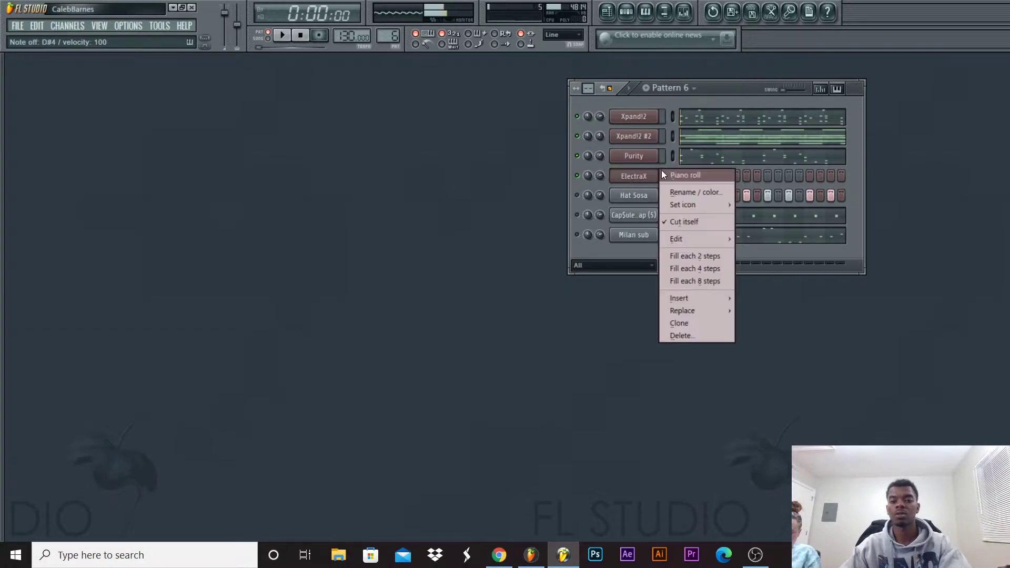
pyautogui.click(663, 172)
pyautogui.press('space')
pyautogui.click(132, 175)
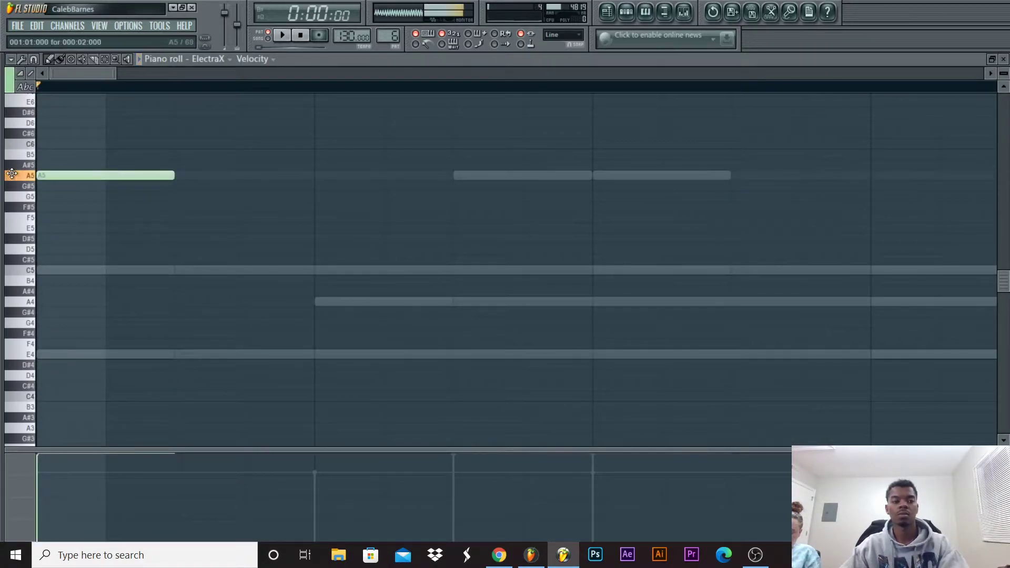
pyautogui.press('space')
pyautogui.moveTo(172, 176); pyautogui.dragTo(869, 189)
pyautogui.moveTo(116, 74); pyautogui.dragTo(468, 87)
# Add a three-beat C5 note at bar 2 and a three-beat D5 note at bar 3 in ElectraX's piano roll during playback.
pyautogui.press('space')
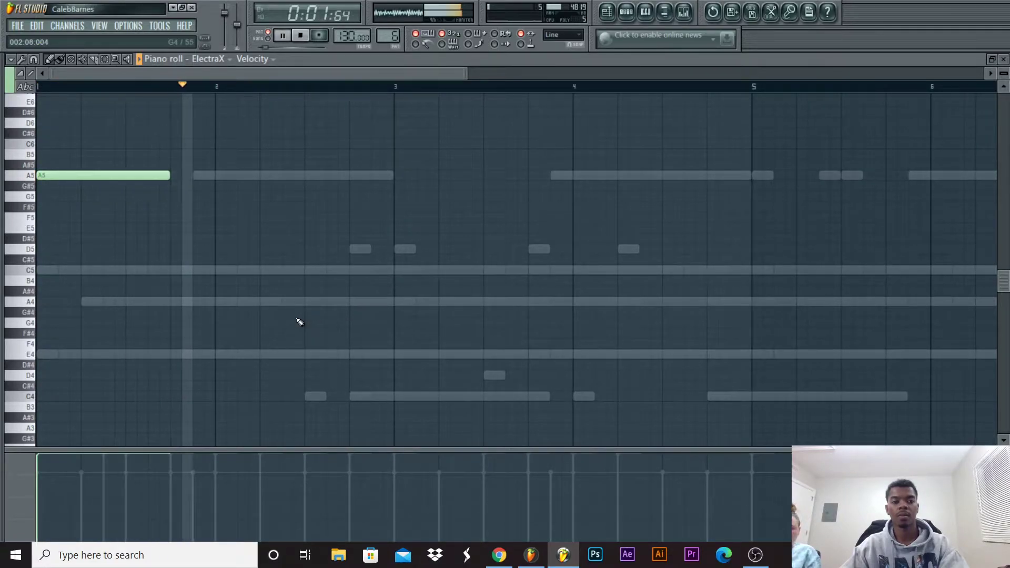
pyautogui.press('space')
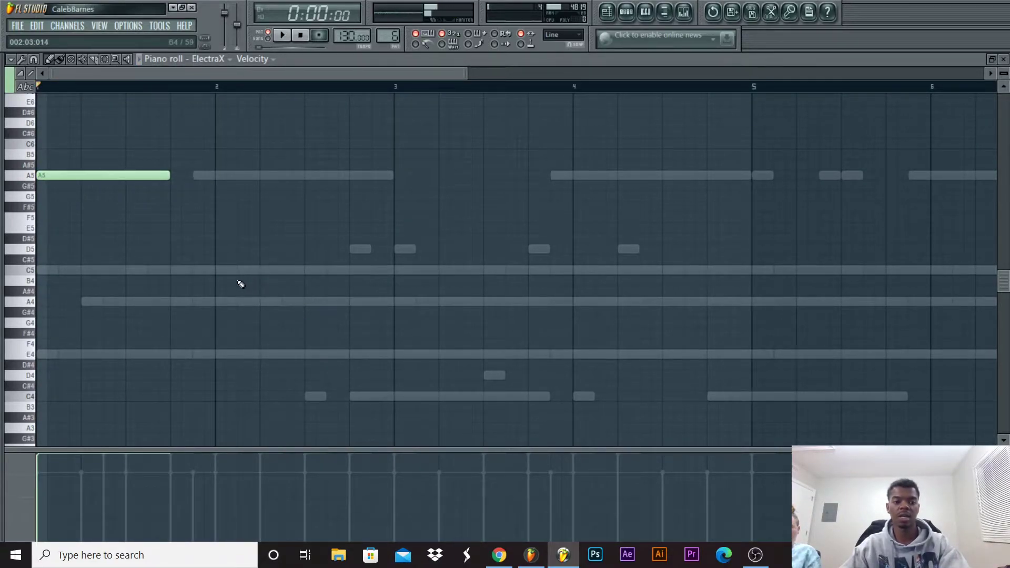
pyautogui.press('space')
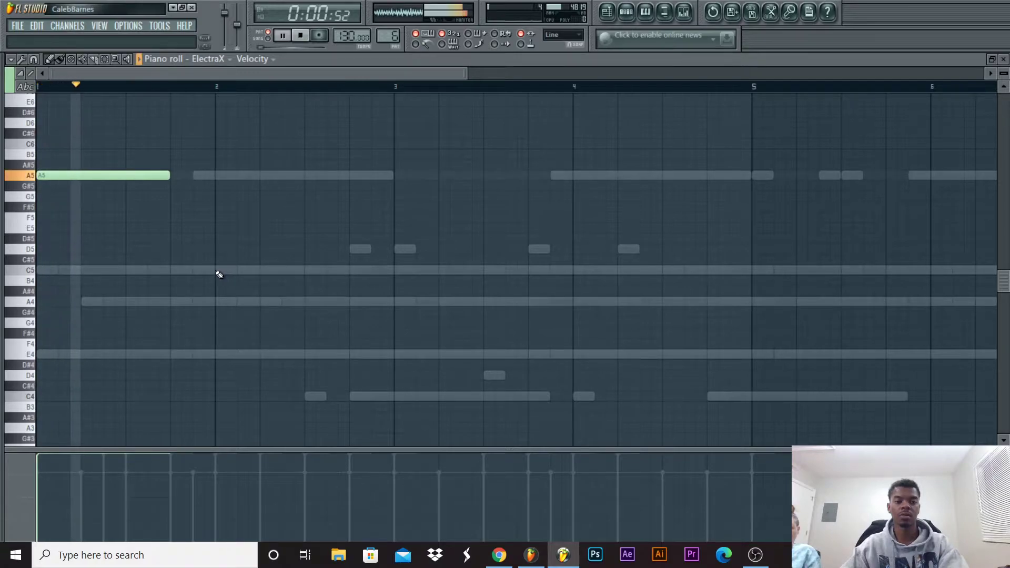
pyautogui.click(218, 273)
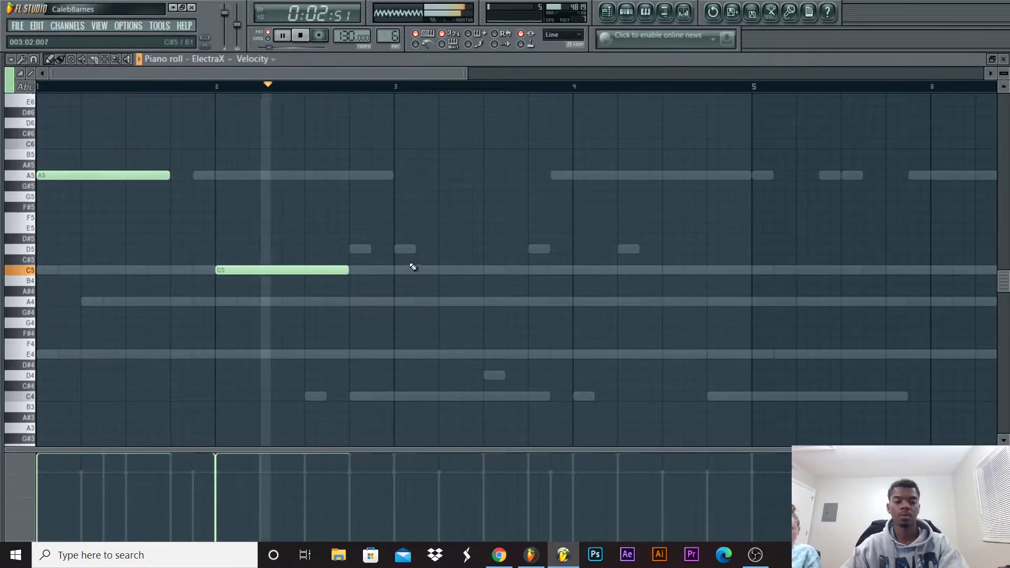
pyautogui.click(396, 248)
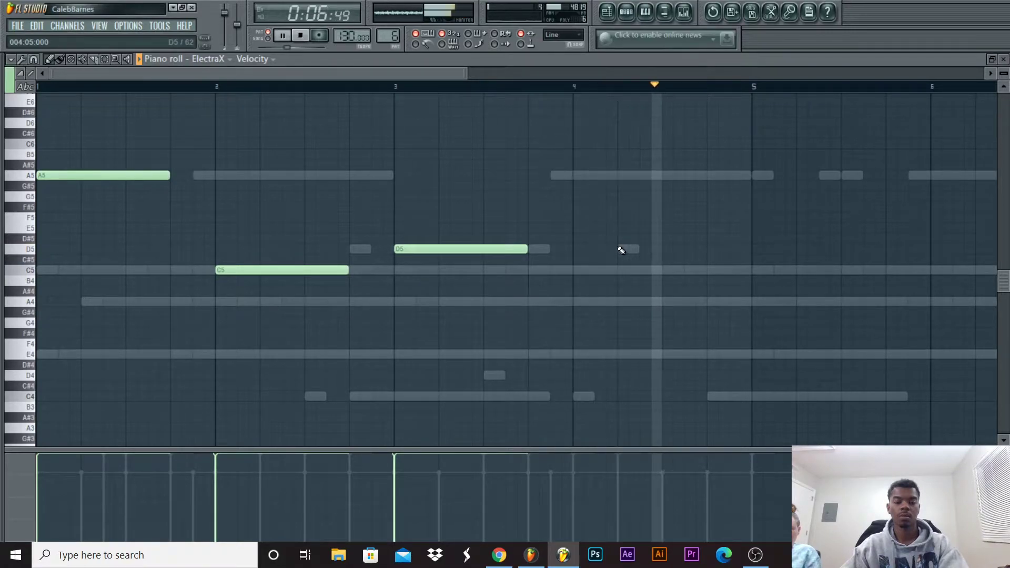
pyautogui.moveTo(30, 194)
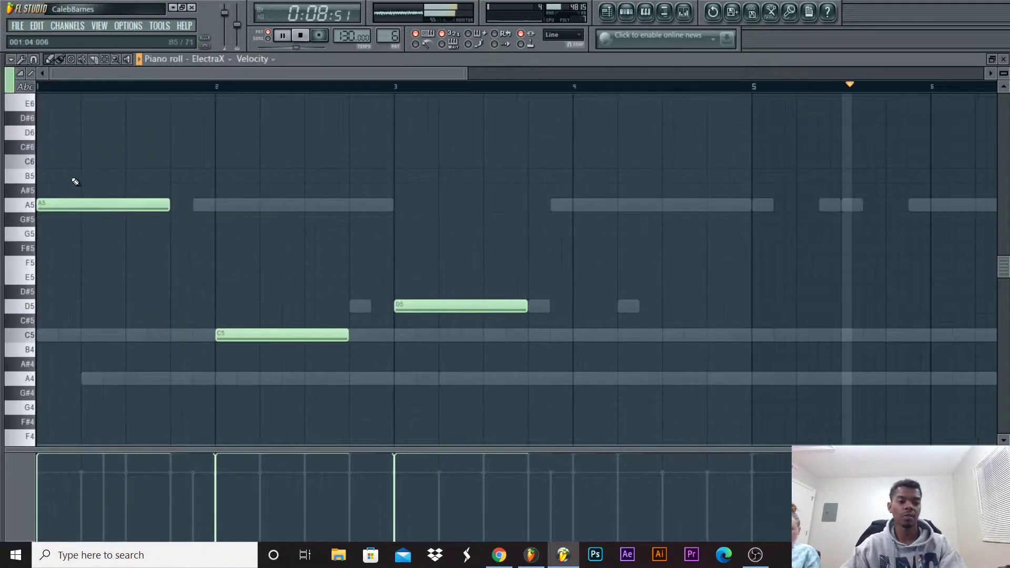
# Duplicate ElectraX's A5, C5 and D5 notes four bars on, starting at bar 5.
pyautogui.hotkey('ctrl', 'a')
pyautogui.moveTo(56, 206); pyautogui.dragTo(778, 214)
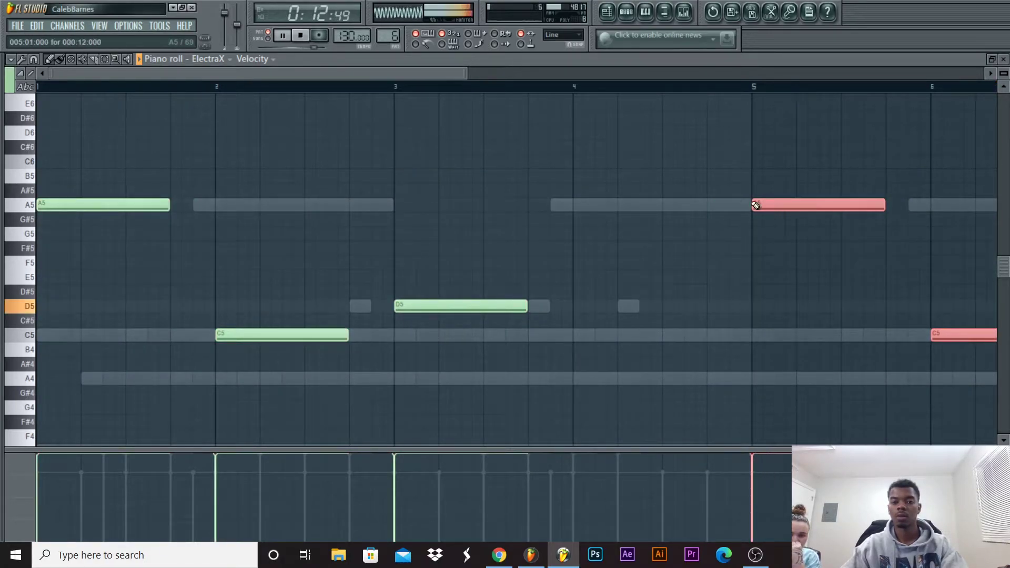
pyautogui.moveTo(372, 73); pyautogui.dragTo(689, 86)
pyautogui.hotkey('ctrl', 'd')
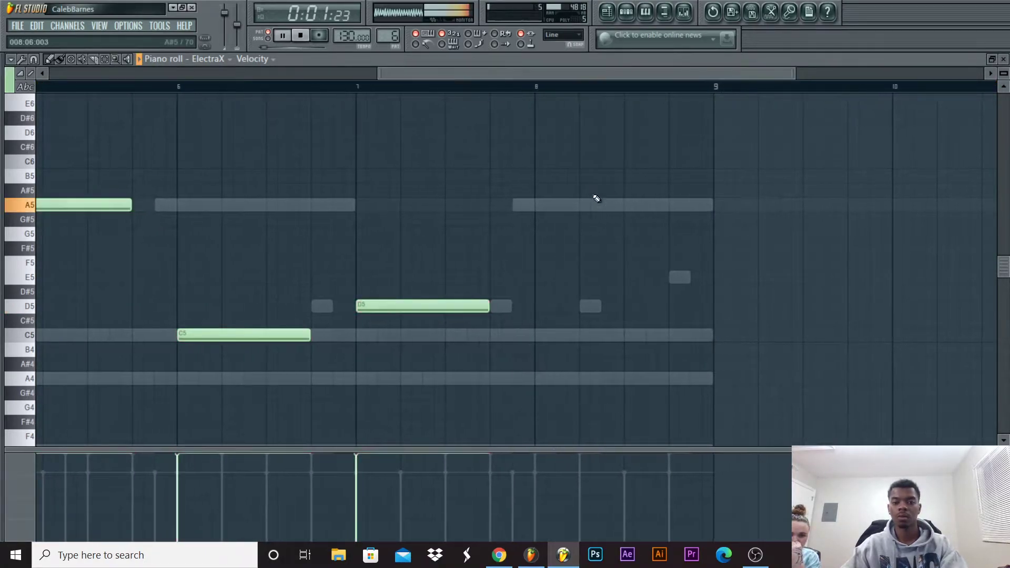
# Add a three-beat E5 note to ElectraX starting on beat 2 of bar 8 and close the piano roll.
pyautogui.click(622, 277)
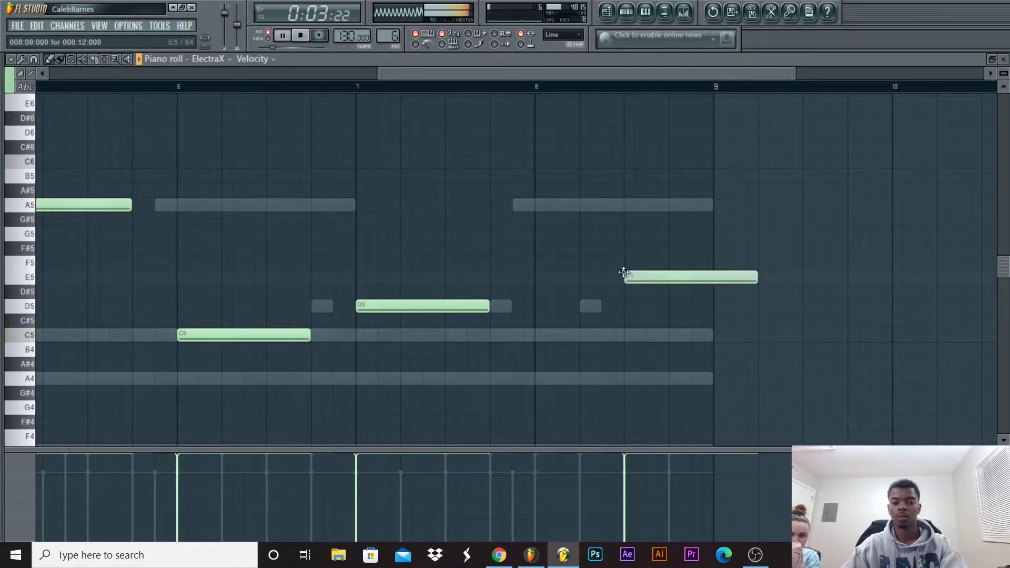
pyautogui.moveTo(690, 277); pyautogui.dragTo(642, 278)
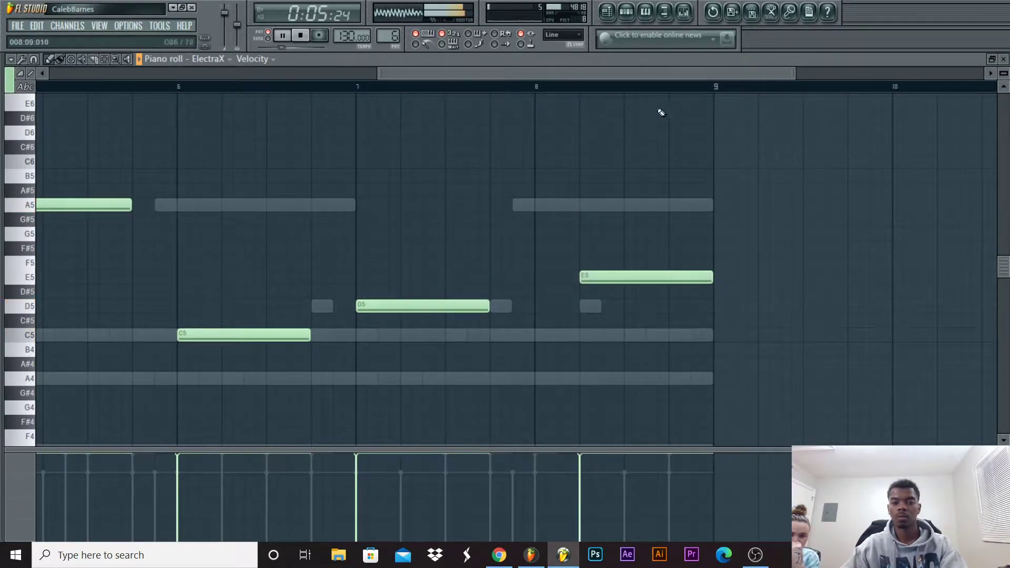
pyautogui.click(1004, 61)
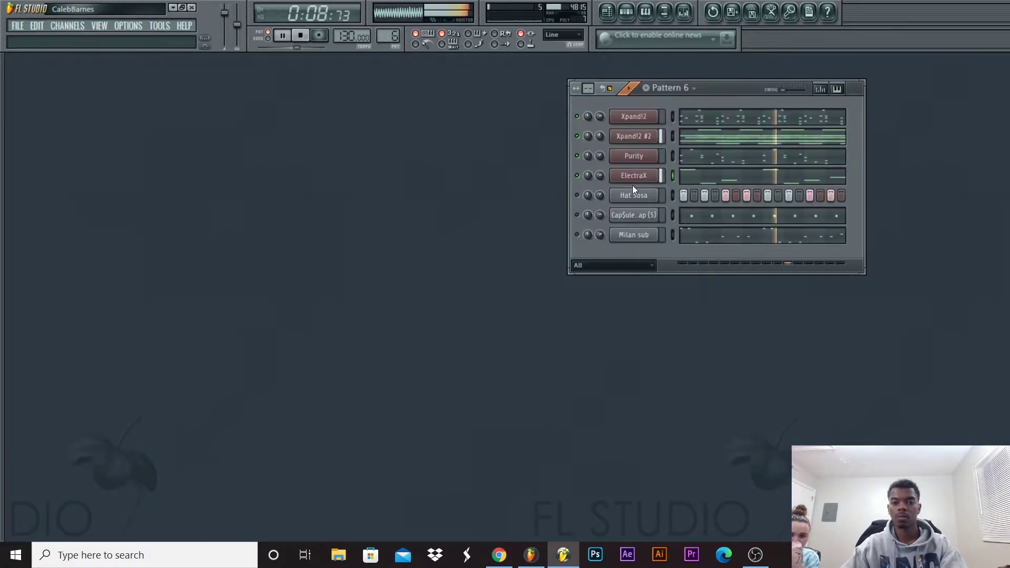
# Transpose all ElectraX notes up two octaves, listening during playback, and close the piano roll.
pyautogui.click(702, 178)
pyautogui.scroll(2, 66, 182)
pyautogui.moveTo(115, 74); pyautogui.dragTo(507, 84)
pyautogui.moveTo(33, 169); pyautogui.dragTo(83, 541)
pyautogui.hotkey('ctrl', 'Up')
pyautogui.press('space')
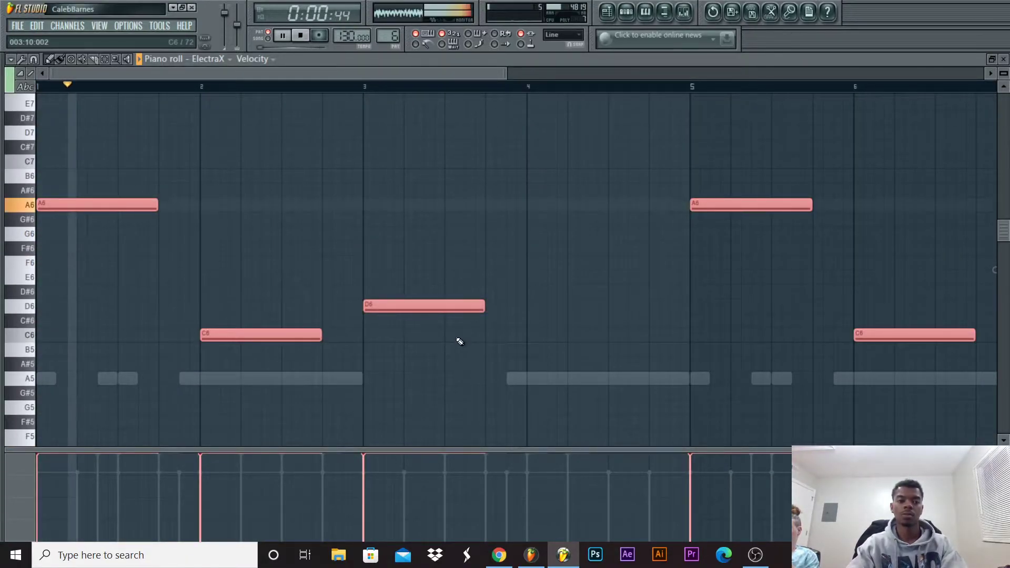
pyautogui.hotkey('ctrl', 'Up')
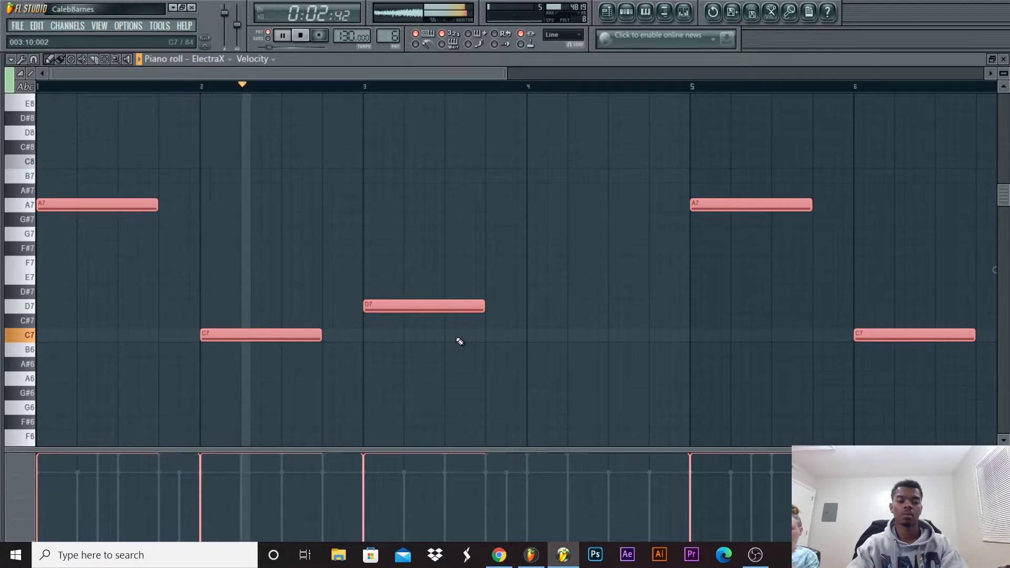
pyautogui.click(1003, 60)
# Lower the ElectraX channel volume, unmute Hat Sosa, the Cap$ule clap and Milan sub, and play the full pattern.
pyautogui.moveTo(600, 179); pyautogui.dragTo(599, 199)
pyautogui.click(577, 196)
pyautogui.click(577, 216)
pyautogui.click(577, 235)
pyautogui.press('space')
pyautogui.press('space')
pyautogui.hotkey('alt', 'F8')
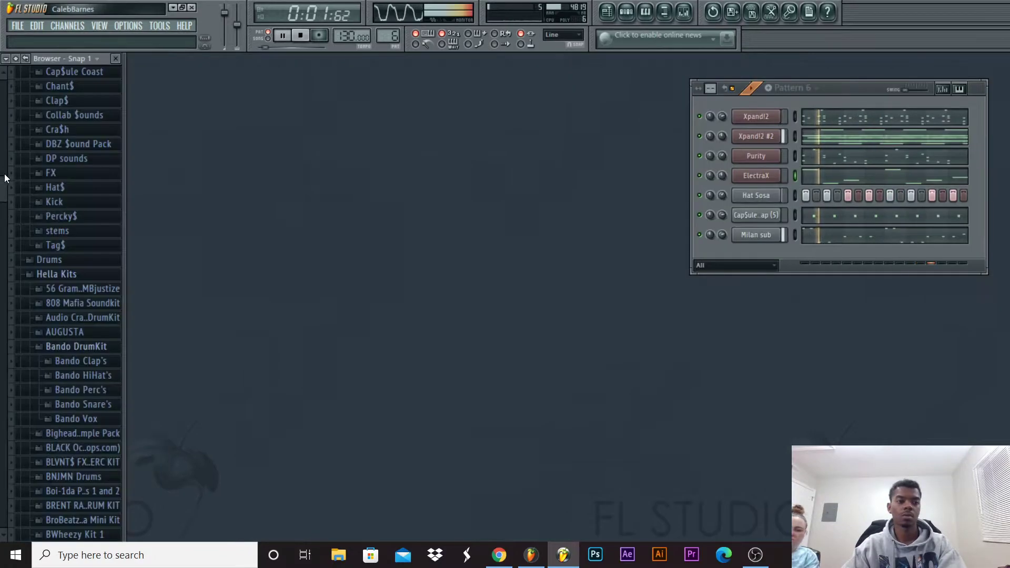
pyautogui.hotkey('alt', 'F8')
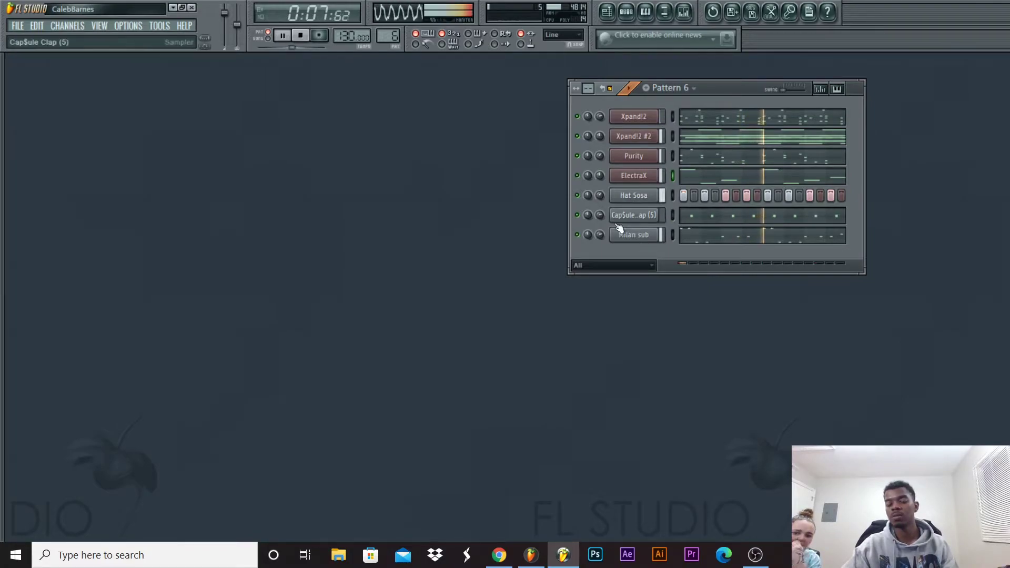
# Stop playback and add the Breath sample from the Cap$ule Corp. Kit's Chant$ folder as a new channel above Milan sub.
pyautogui.moveTo(2, 255)
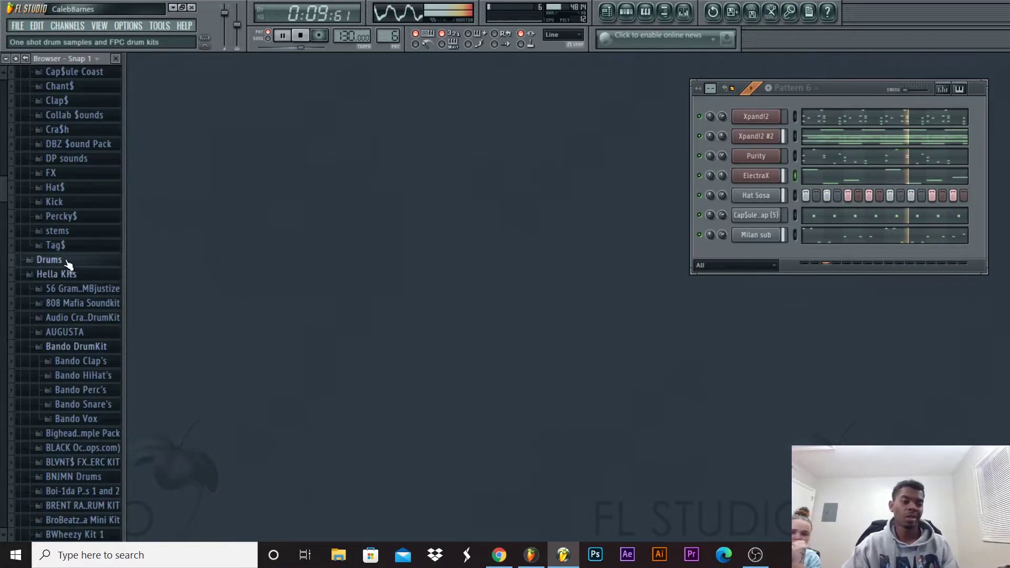
pyautogui.press('space')
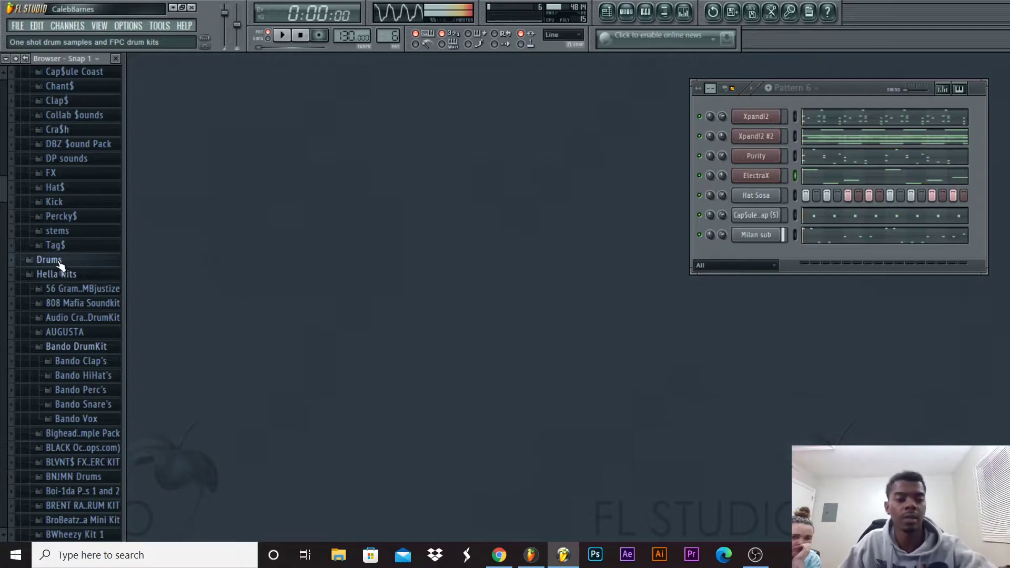
pyautogui.scroll(4, 76, 307)
pyautogui.scroll(2, 76, 307)
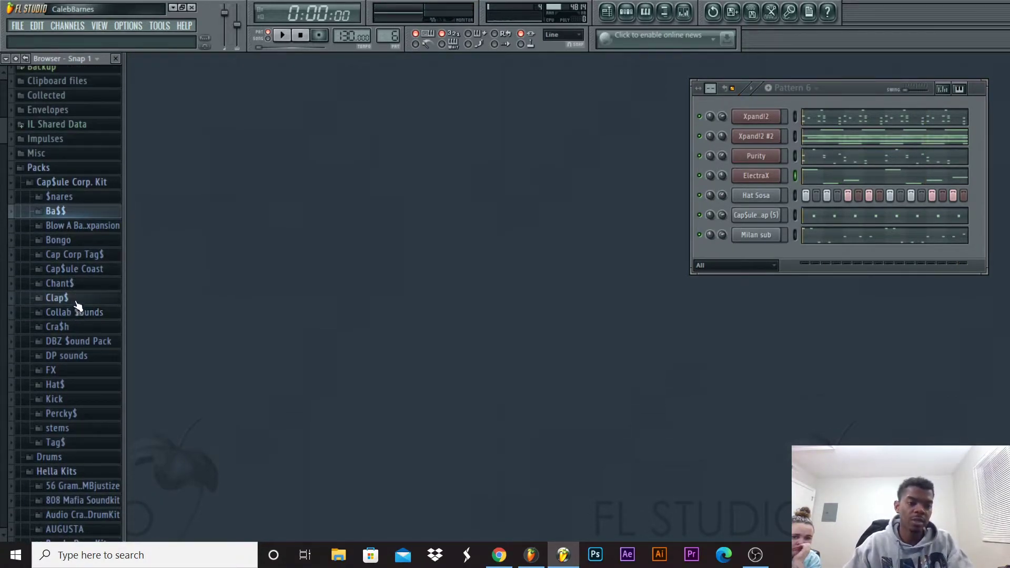
pyautogui.click(84, 285)
pyautogui.moveTo(81, 318); pyautogui.dragTo(636, 232)
# Place a one-step C5 note on step 4 of bar 1 in Breath's piano roll and close it.
pyautogui.rightClick(662, 232)
pyautogui.click(683, 232)
pyautogui.scroll(-2, 374, 341)
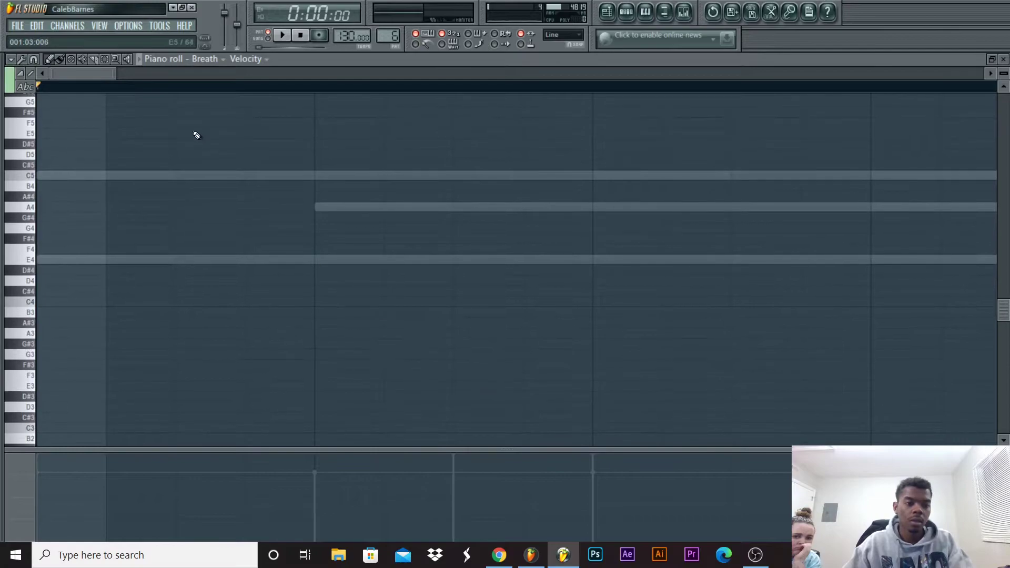
pyautogui.click(244, 176)
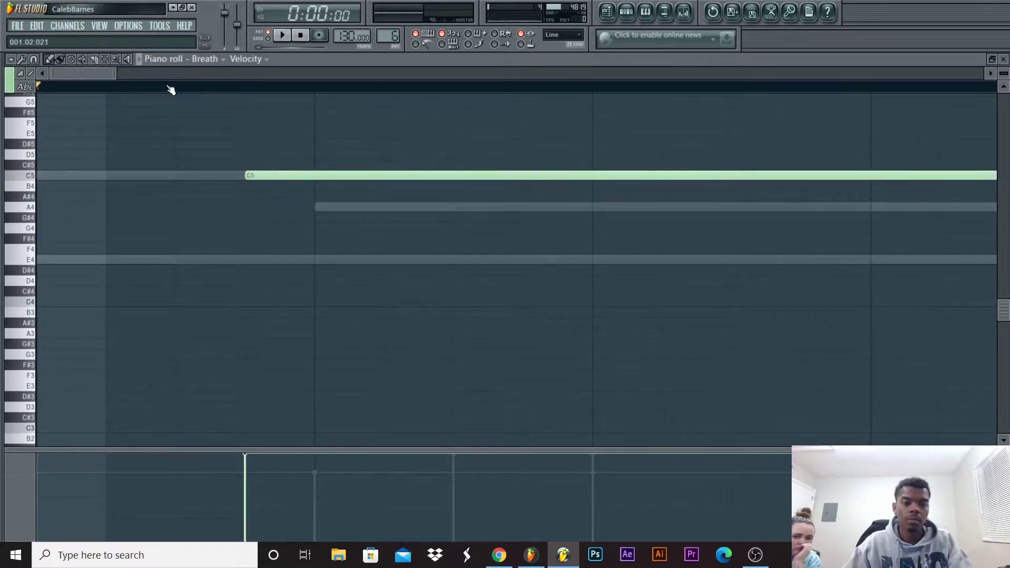
pyautogui.moveTo(116, 73); pyautogui.dragTo(434, 75)
pyautogui.moveTo(218, 175); pyautogui.dragTo(85, 175)
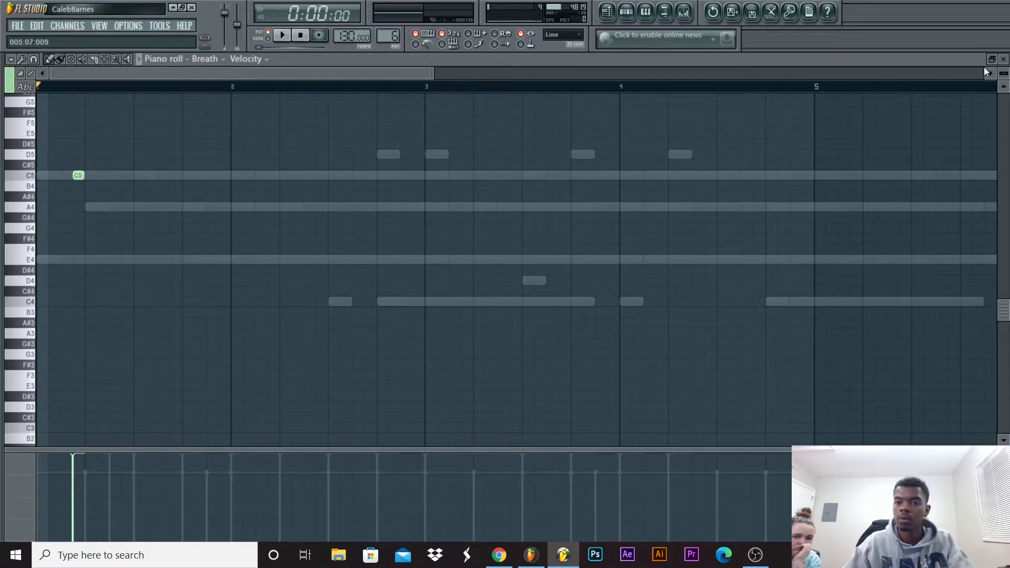
pyautogui.click(1004, 59)
# Audition samples in the Cap$ule Corp. Kit's $nares folder and add snare (3) and snare (2) as channels above Breath.
pyautogui.hotkey('alt', 'F8')
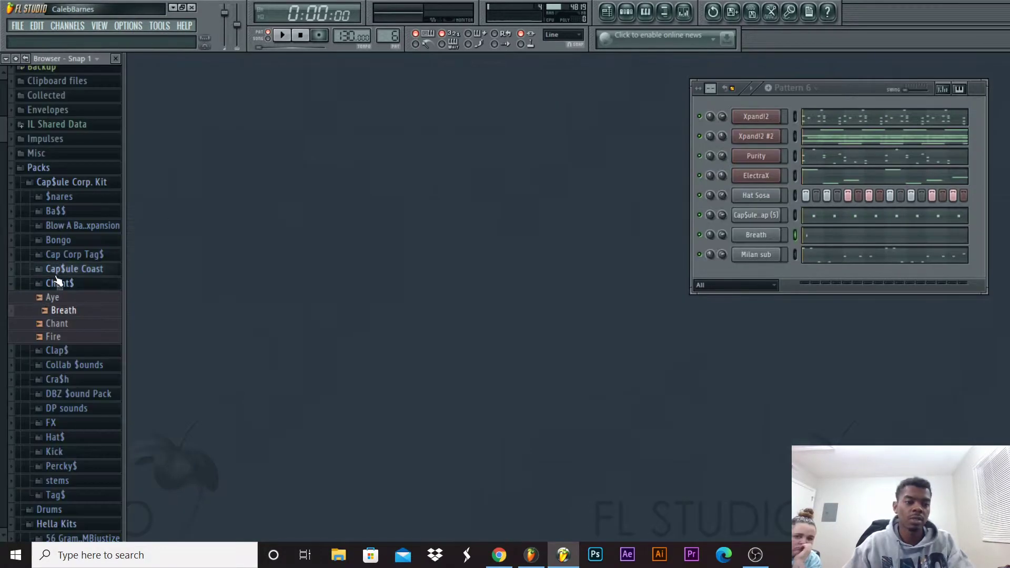
pyautogui.click(80, 287)
pyautogui.click(79, 199)
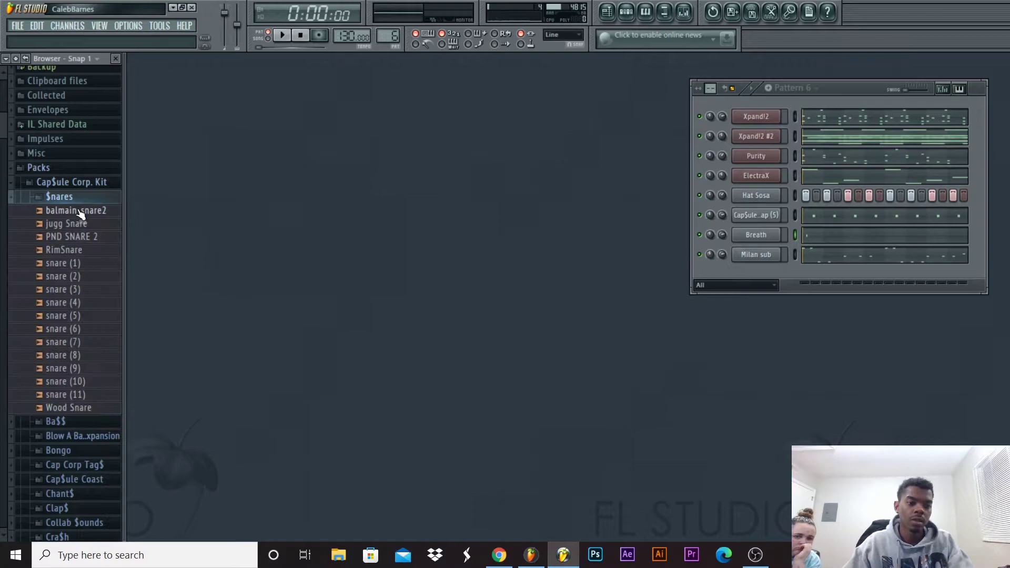
pyautogui.click(81, 211)
pyautogui.click(96, 318)
pyautogui.click(84, 290)
pyautogui.moveTo(83, 292); pyautogui.dragTo(630, 224)
pyautogui.moveTo(62, 277); pyautogui.dragTo(643, 227)
# Open snare (2)'s piano roll and place a half-beat D5 note on step 3 of bar 2.
pyautogui.rightClick(658, 234)
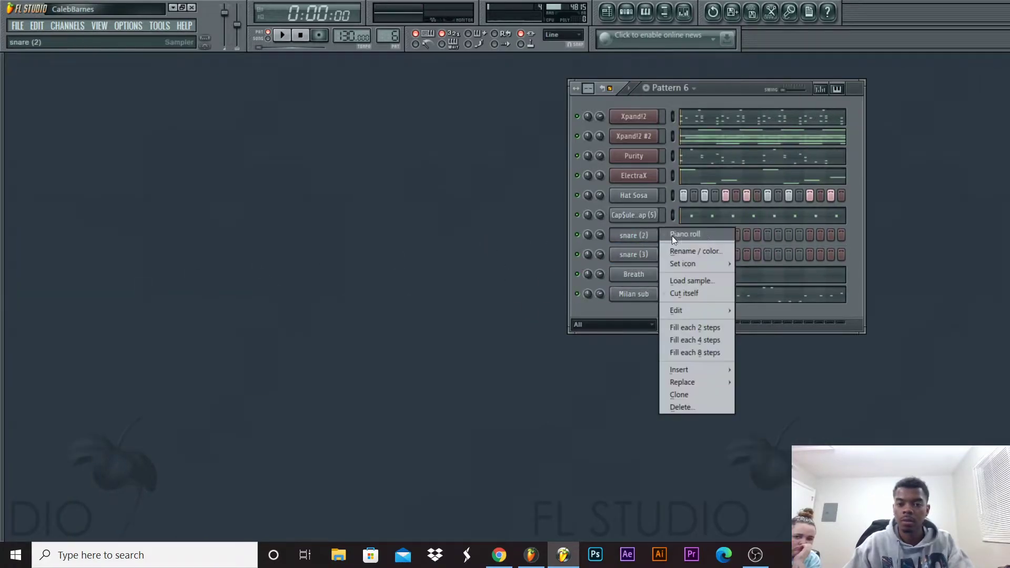
pyautogui.click(674, 234)
pyautogui.scroll(-5, 127, 88)
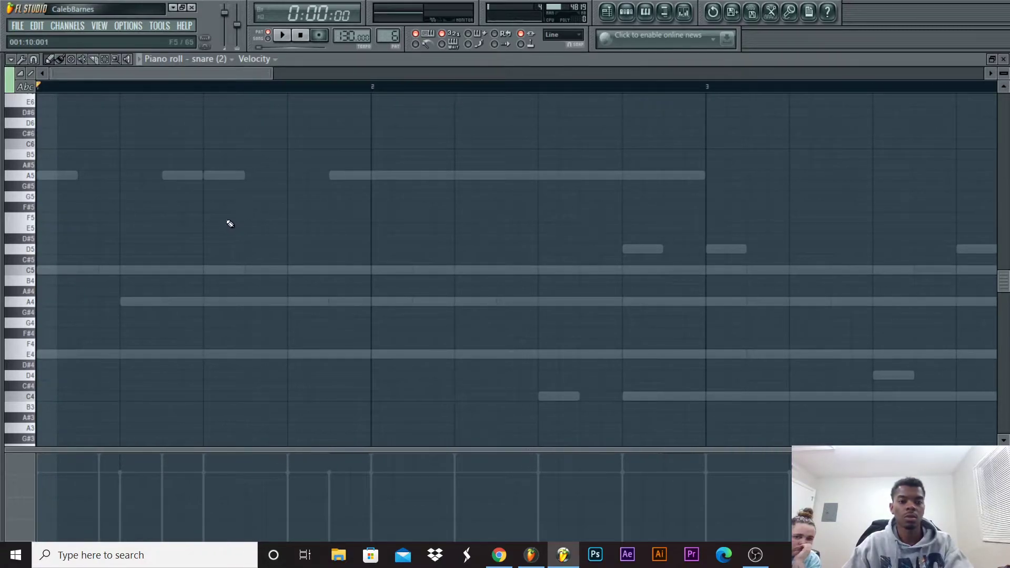
pyautogui.press('space')
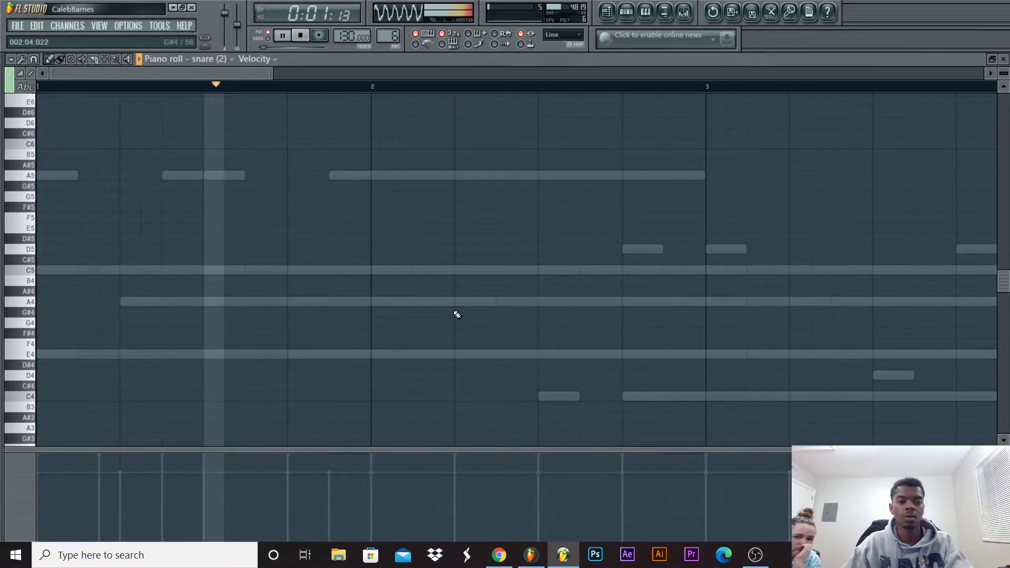
pyautogui.press('space')
pyautogui.click(421, 269)
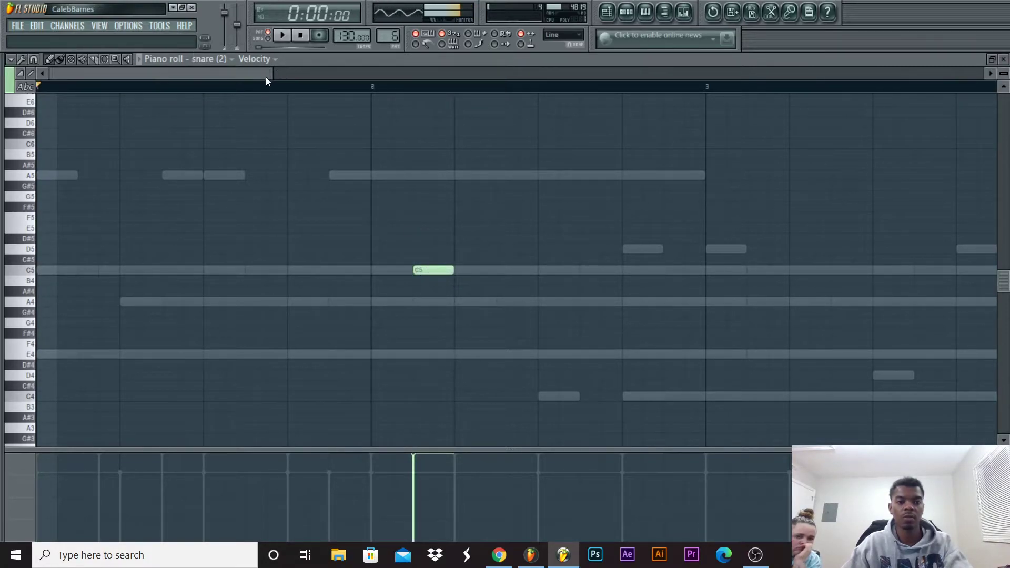
pyautogui.moveTo(267, 73); pyautogui.dragTo(377, 74)
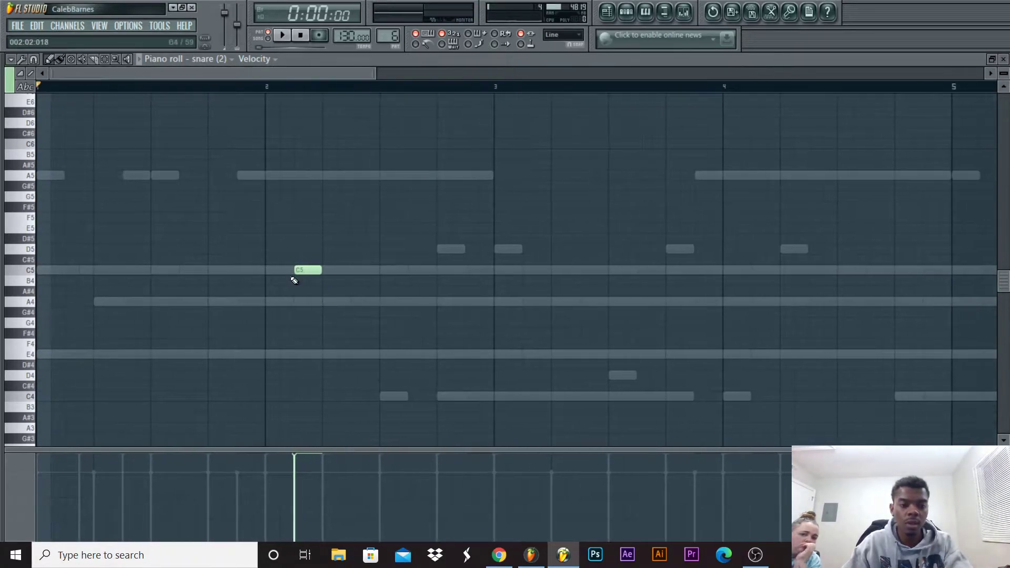
pyautogui.moveTo(308, 270); pyautogui.dragTo(308, 249)
# Add half-beat A4 notes on step 15 of bar 3 and step 3 of bar 4 during playback.
pyautogui.press('space')
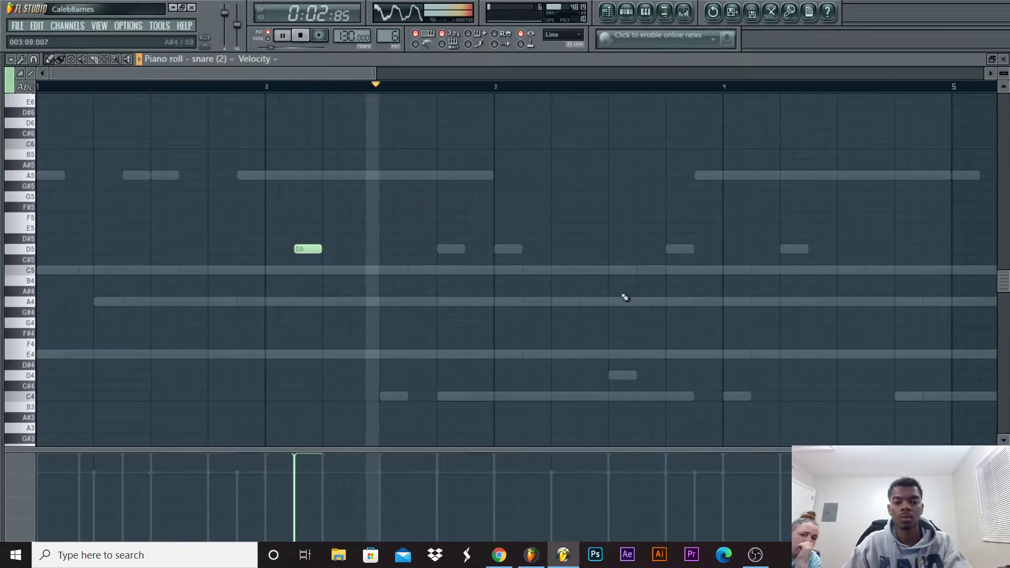
pyautogui.click(705, 301)
pyautogui.click(762, 301)
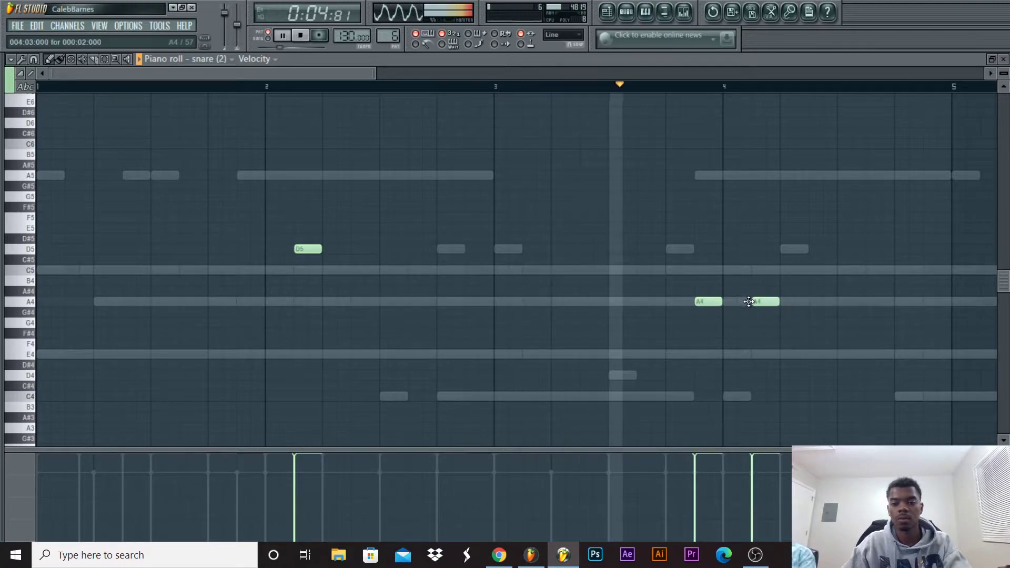
pyautogui.press('space')
# Duplicate the three snare (2) notes four bars on, so the copied D5 falls in bar 6.
pyautogui.scroll(-3, 378, 68)
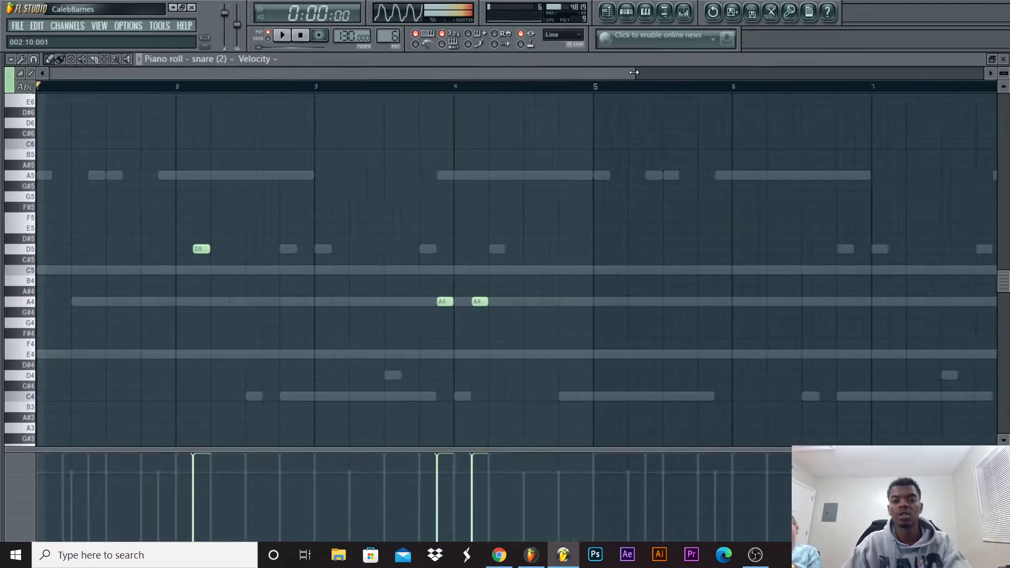
pyautogui.moveTo(26, 209); pyautogui.dragTo(132, 386)
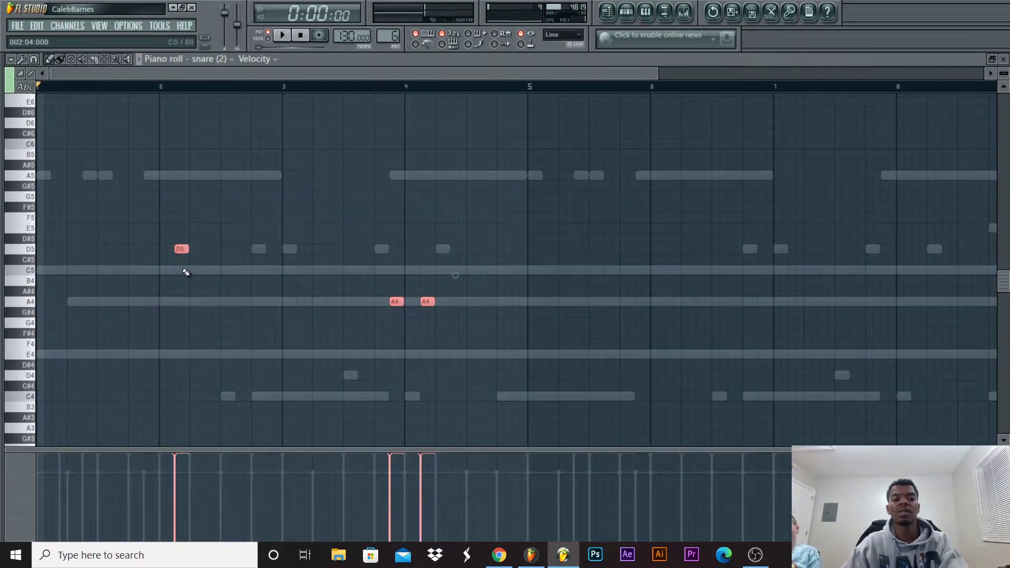
pyautogui.moveTo(177, 250); pyautogui.dragTo(664, 260)
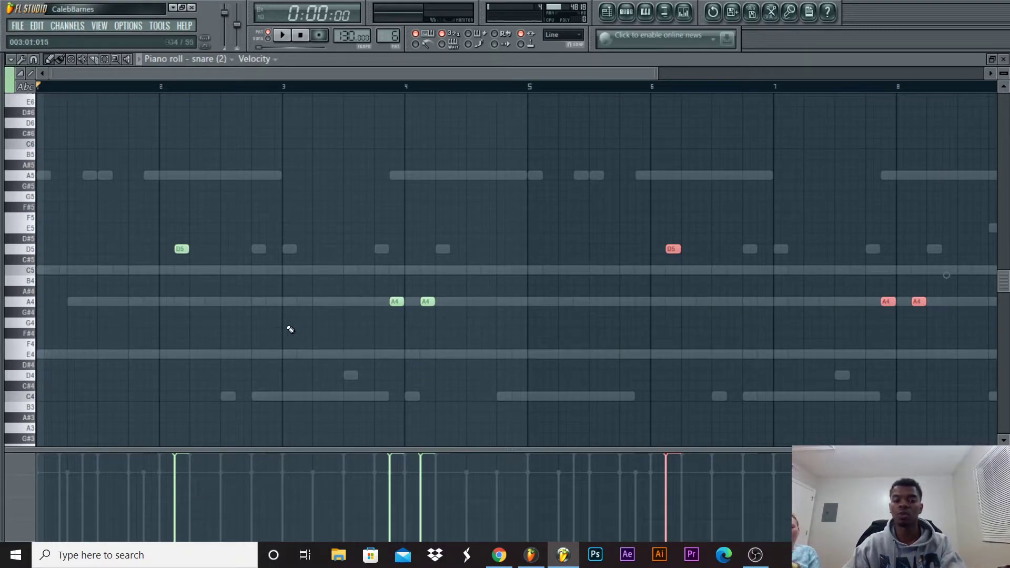
# Audition the snare pattern from late in bar 3 and return the playhead to the start.
pyautogui.click(377, 88)
pyautogui.press('space')
pyautogui.press('space')
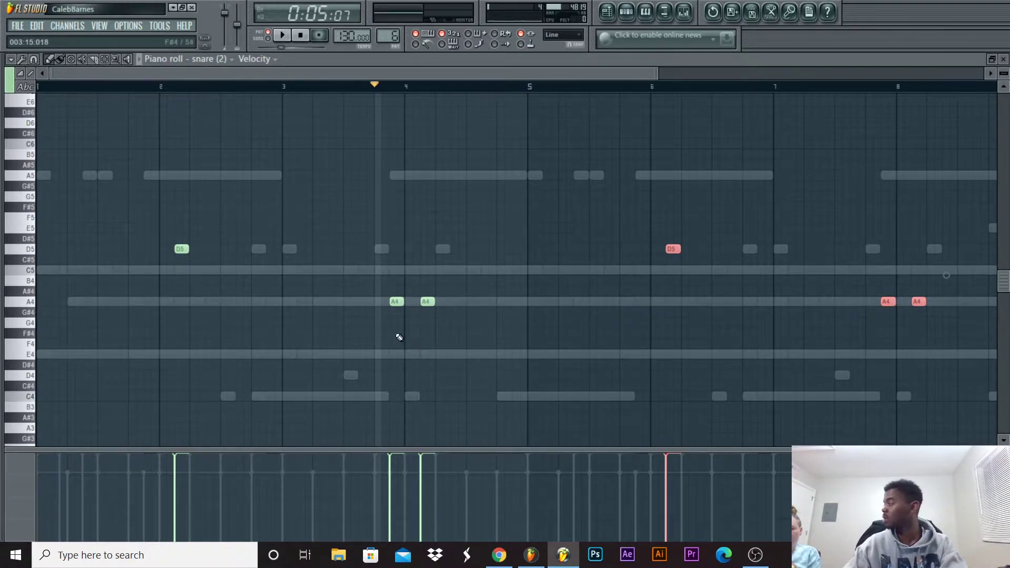
pyautogui.moveTo(384, 92)
pyautogui.mouseDown()
pyautogui.moveTo(338, 86)
pyautogui.moveTo(79, 113)
pyautogui.moveTo(101, 175)
pyautogui.moveTo(92, 121)
pyautogui.moveTo(37, 115)
pyautogui.mouseUp()
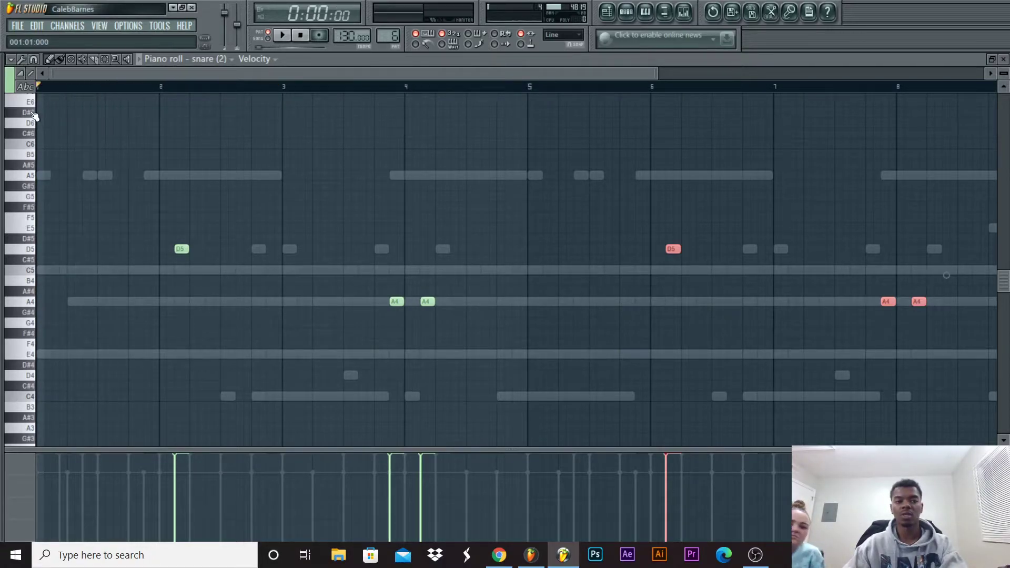
pyautogui.click(380, 92)
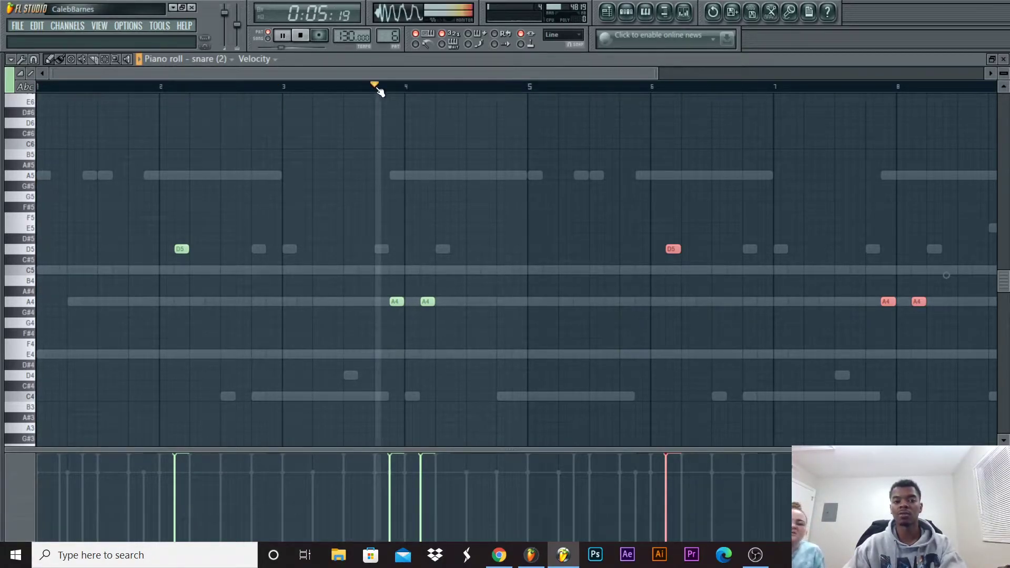
pyautogui.moveTo(380, 92); pyautogui.dragTo(5, 135)
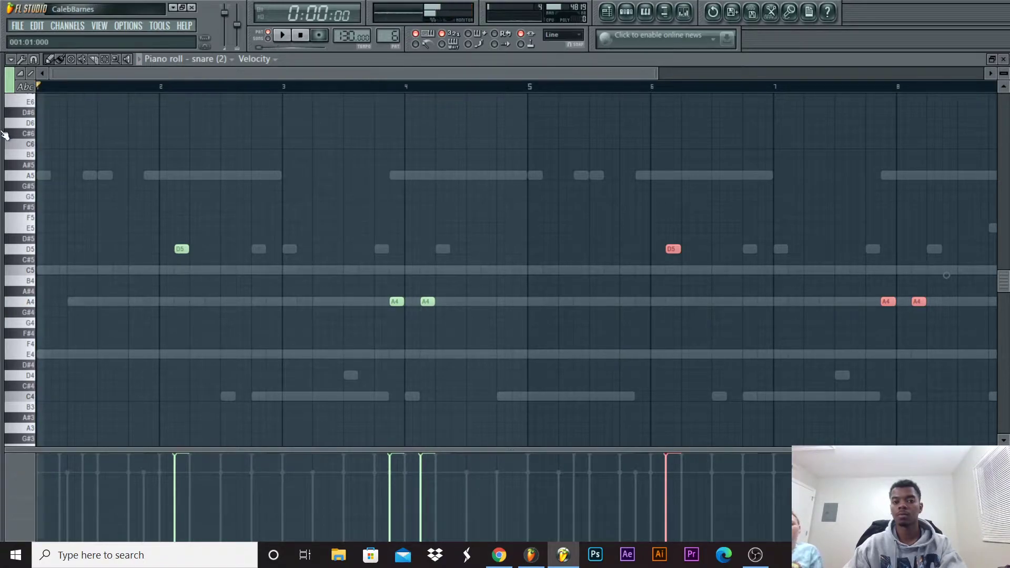
# Move the first pair of A4 snare notes one bar earlier, to the end of bar 2 and start of bar 3, and play it.
pyautogui.scroll(1, 614, 229)
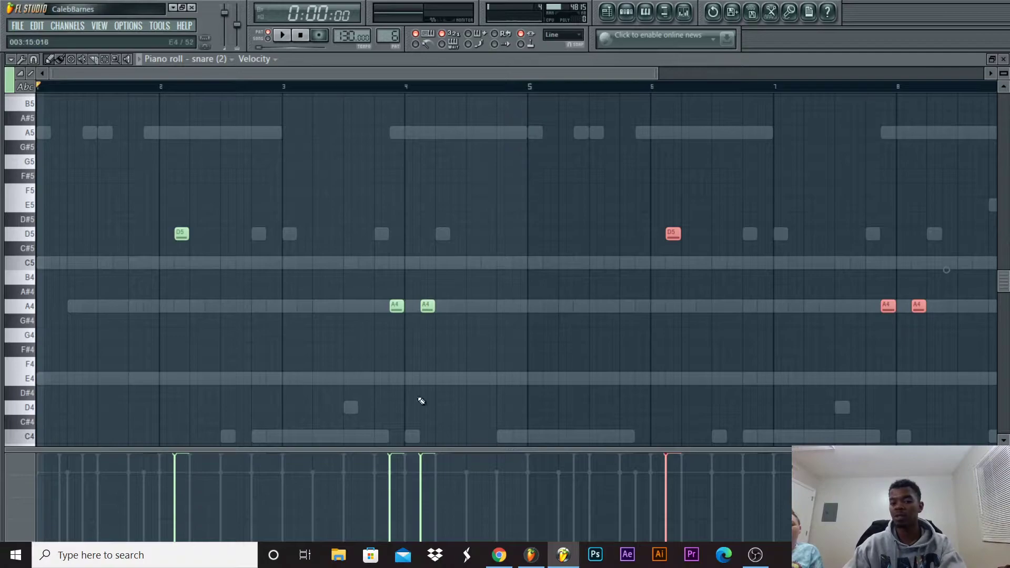
pyautogui.moveTo(421, 299); pyautogui.dragTo(532, 342)
pyautogui.moveTo(354, 255); pyautogui.dragTo(500, 337)
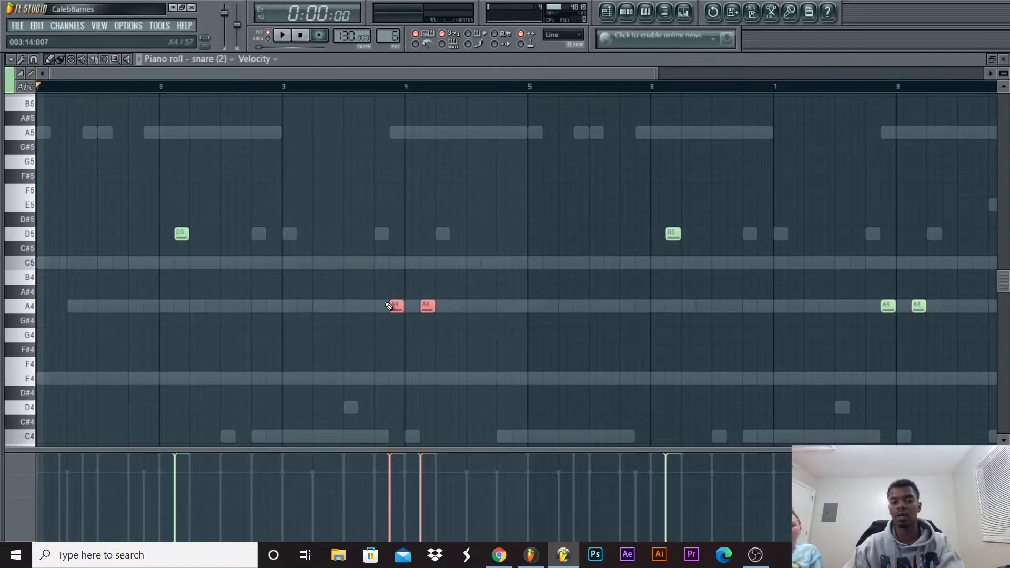
pyautogui.moveTo(395, 309); pyautogui.dragTo(271, 309)
pyautogui.press('space')
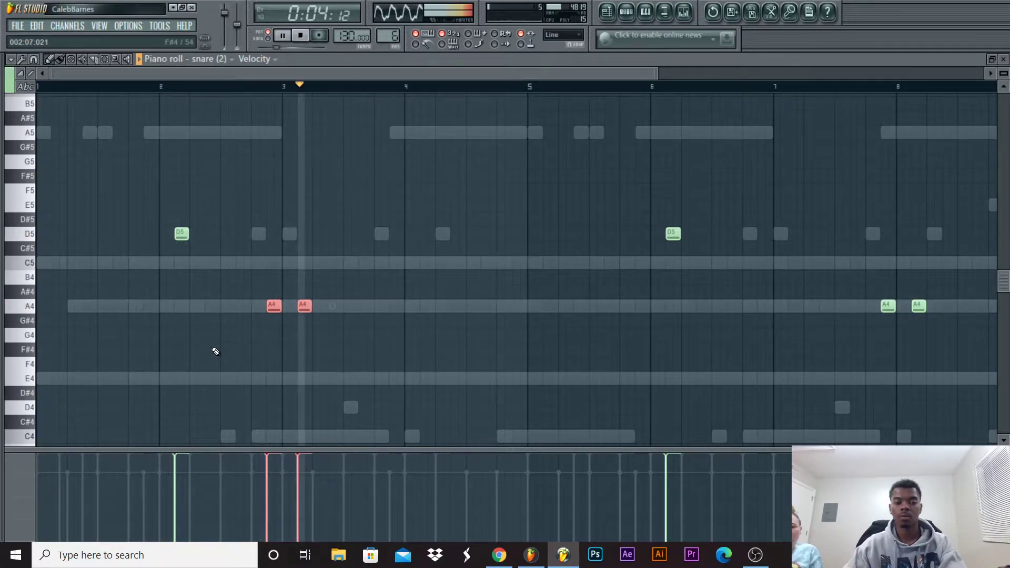
pyautogui.press('space')
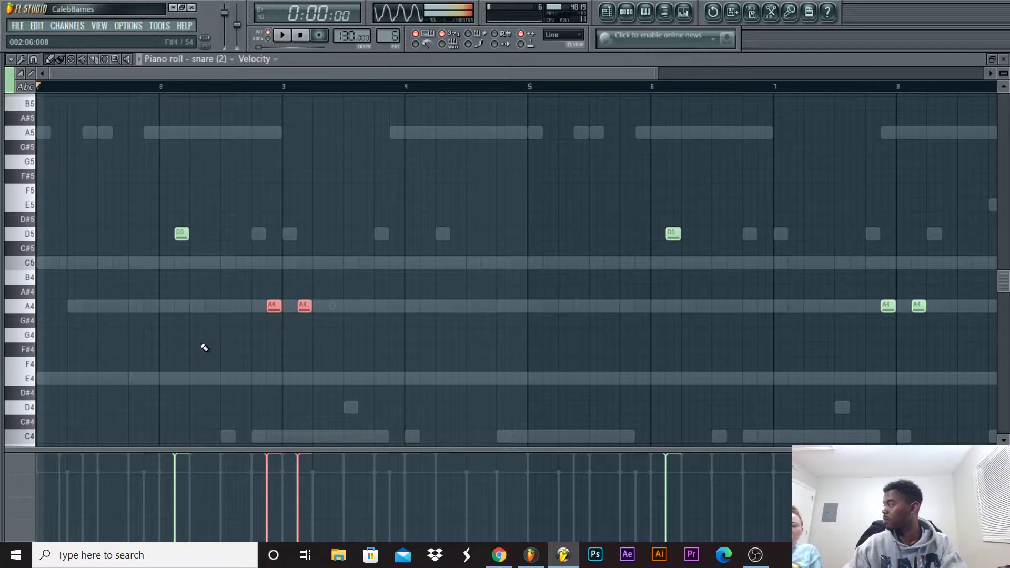
# Try the first pair of A4 snare notes on steps 7 and 11 of bar 3 and audition the pattern.
pyautogui.moveTo(271, 311); pyautogui.dragTo(336, 311)
pyautogui.press('space')
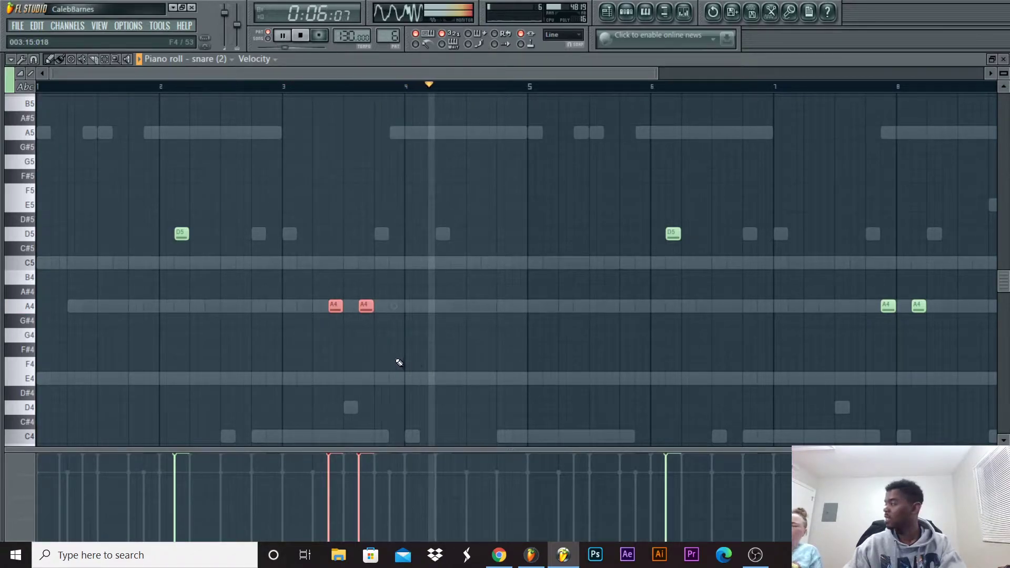
pyautogui.press('space')
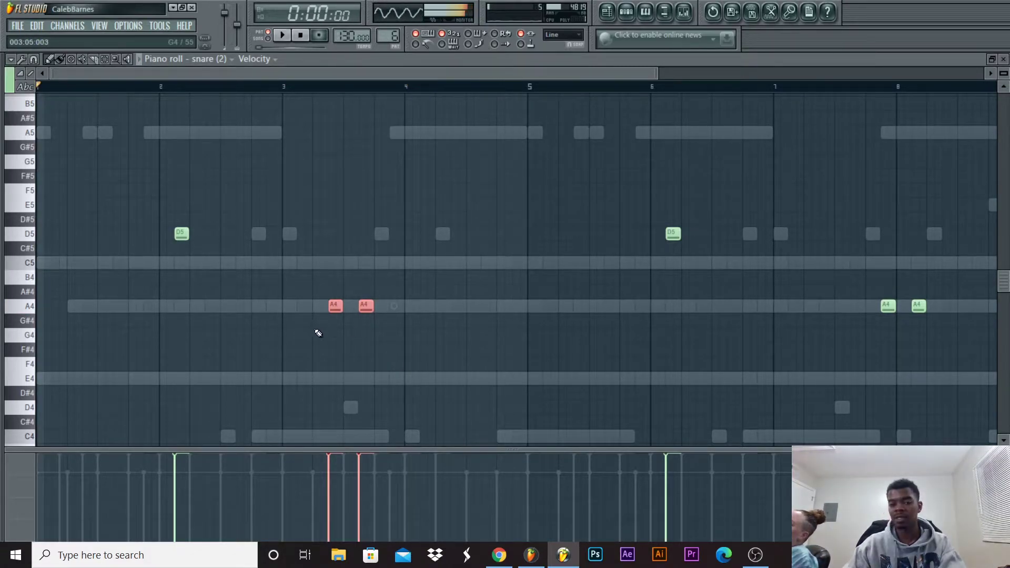
# Move the first pair of A4 snare notes to step 15 of bar 3 and step 3 of bar 4, and close the piano roll.
pyautogui.moveTo(333, 301); pyautogui.dragTo(394, 304)
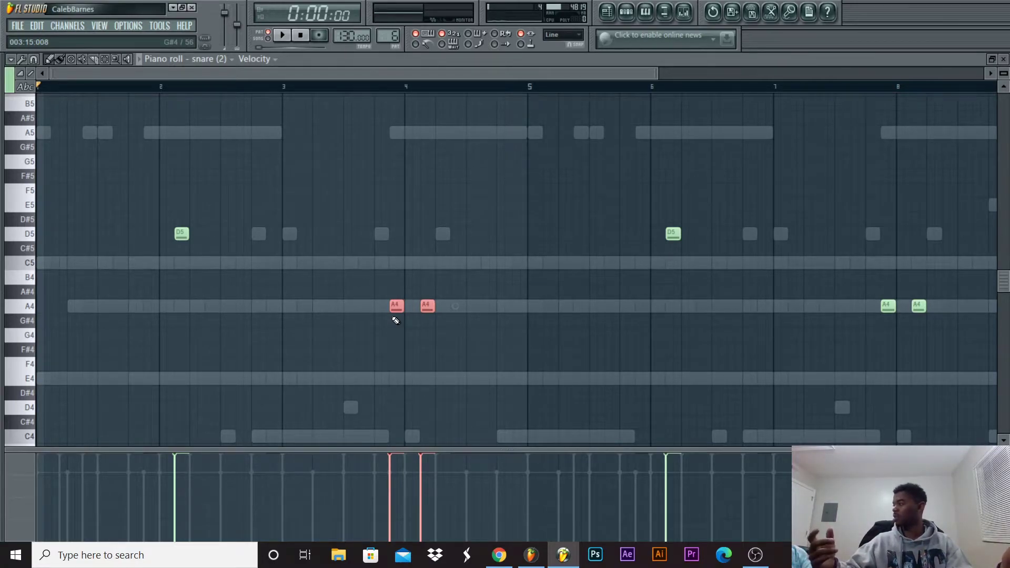
pyautogui.moveTo(659, 71); pyautogui.dragTo(807, 73)
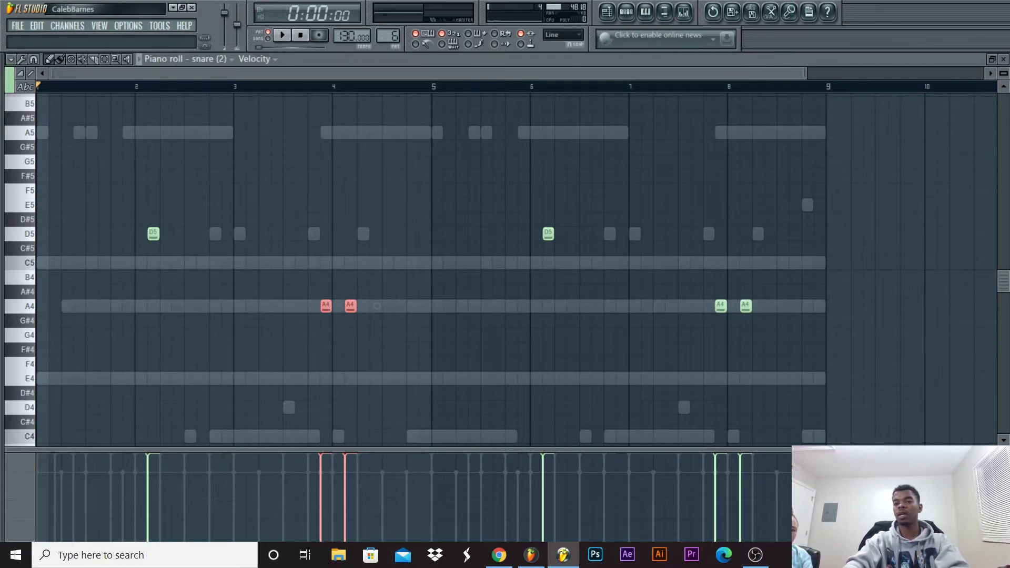
pyautogui.click(1004, 60)
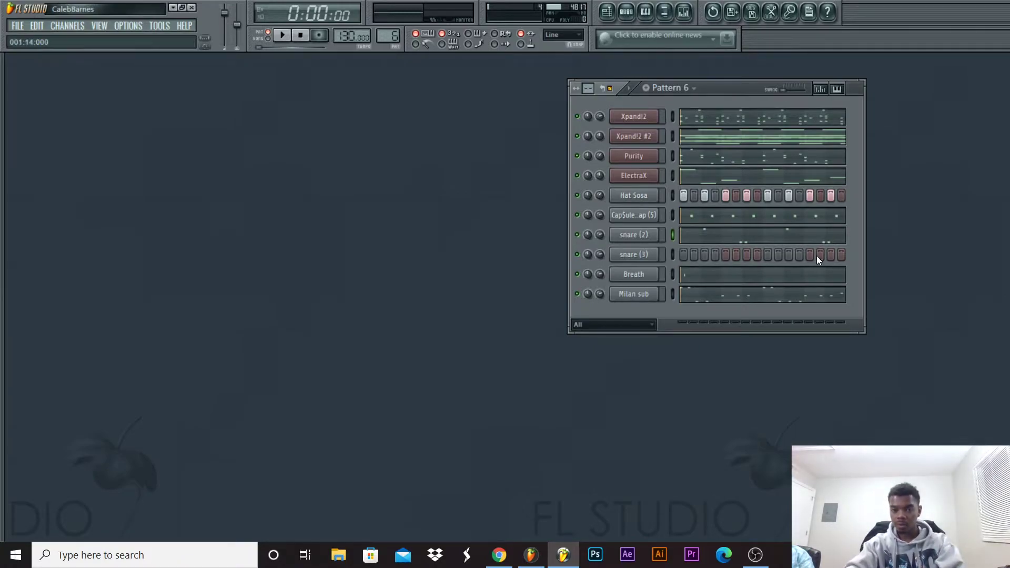
pyautogui.press('space')
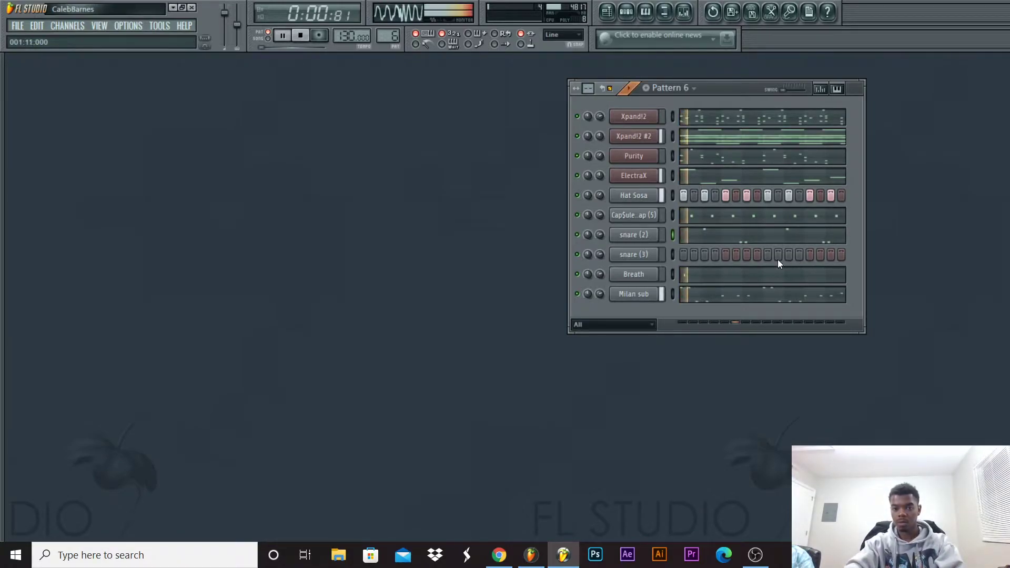
pyautogui.rightClick(667, 249)
pyautogui.click(668, 253)
pyautogui.press('space')
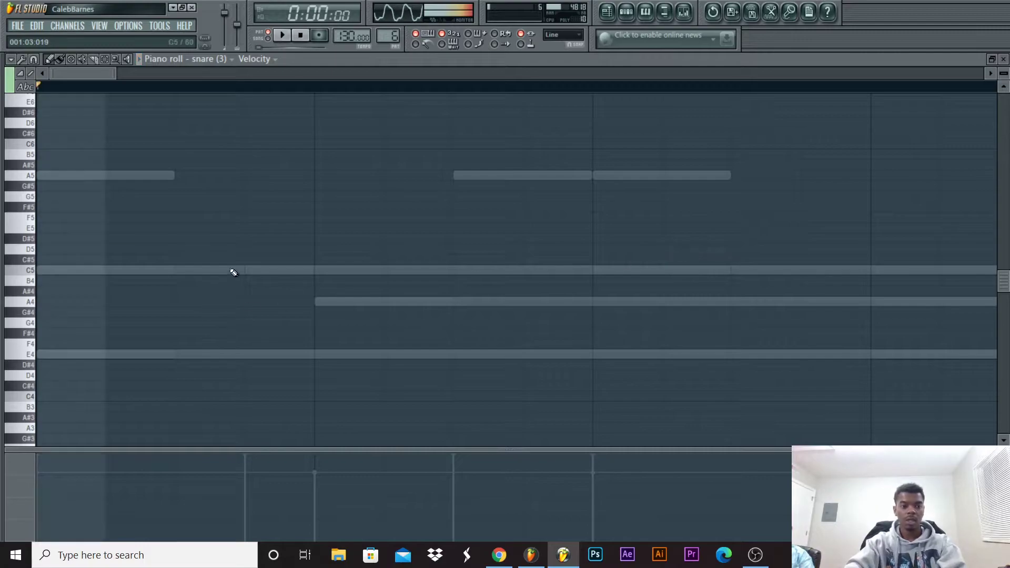
pyautogui.click(1003, 58)
# Mute the four melody channels, keeping the hat, clap, both snares, Breath and Milan sub active, and play the pattern.
pyautogui.rightClick(577, 196)
pyautogui.click(583, 202)
pyautogui.click(578, 215)
pyautogui.click(578, 235)
pyautogui.click(578, 274)
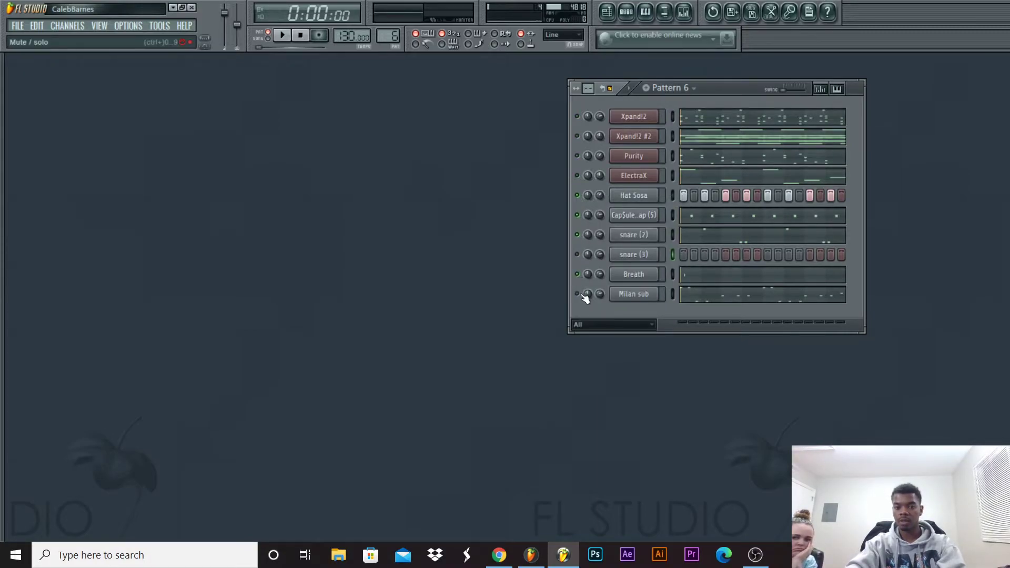
pyautogui.press('space')
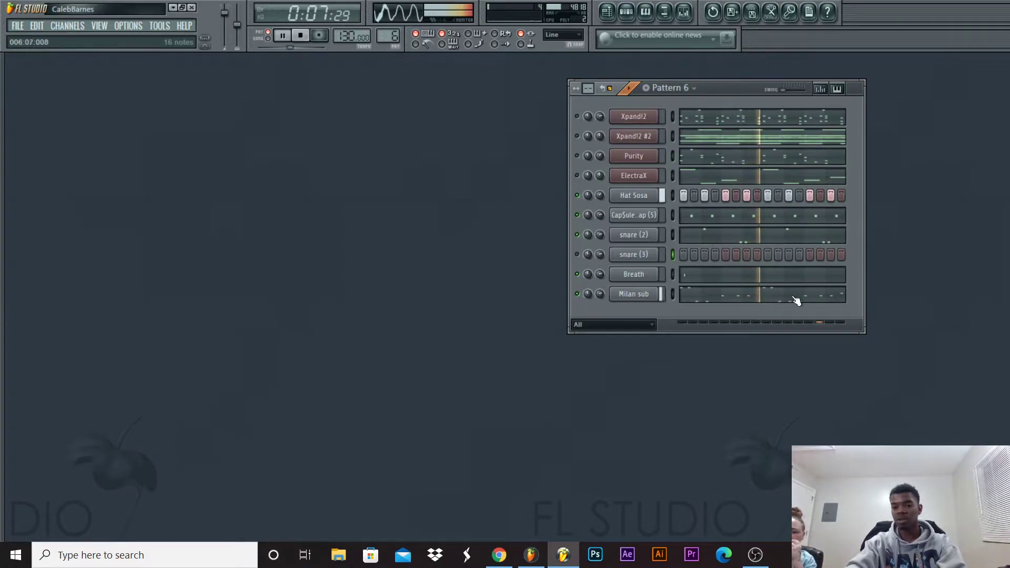
pyautogui.press('space')
# Open the snare (3) channel in the piano roll and audition its sound from C5 down to B4.
pyautogui.rightClick(673, 253)
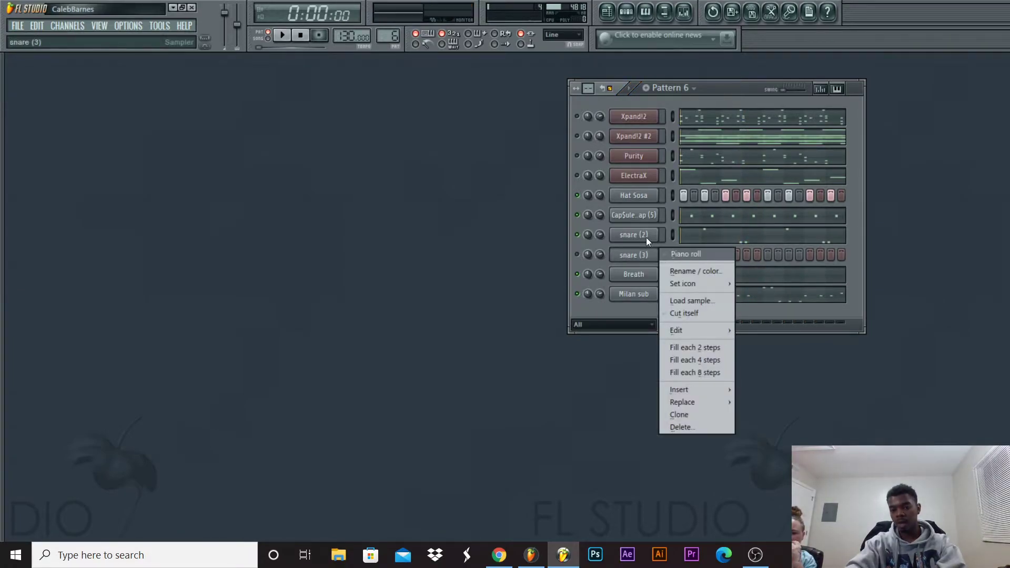
pyautogui.click(673, 253)
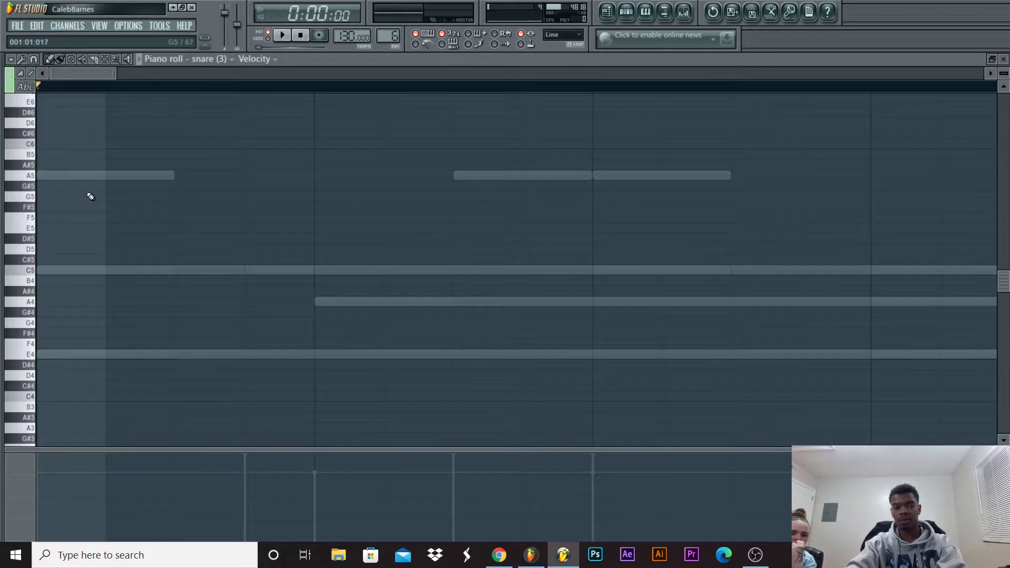
pyautogui.moveTo(30, 269)
pyautogui.mouseDown()
pyautogui.moveTo(25, 224)
pyautogui.moveTo(33, 281)
pyautogui.mouseUp()
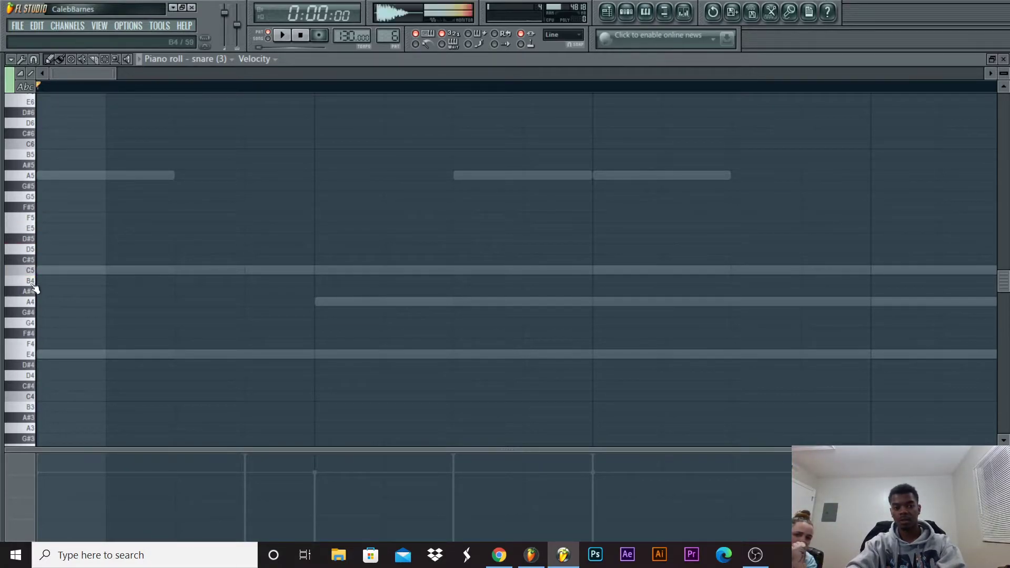
# Add a C5 note at step 7 of bar 1 in the snare (3) piano roll and audition it with the beat.
pyautogui.click(26, 315)
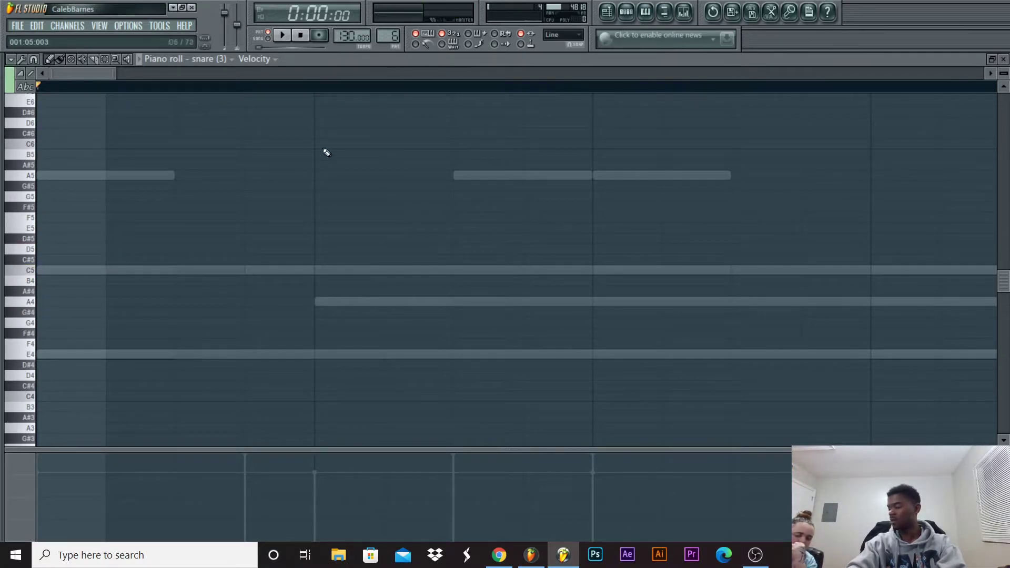
pyautogui.moveTo(113, 73); pyautogui.dragTo(271, 87)
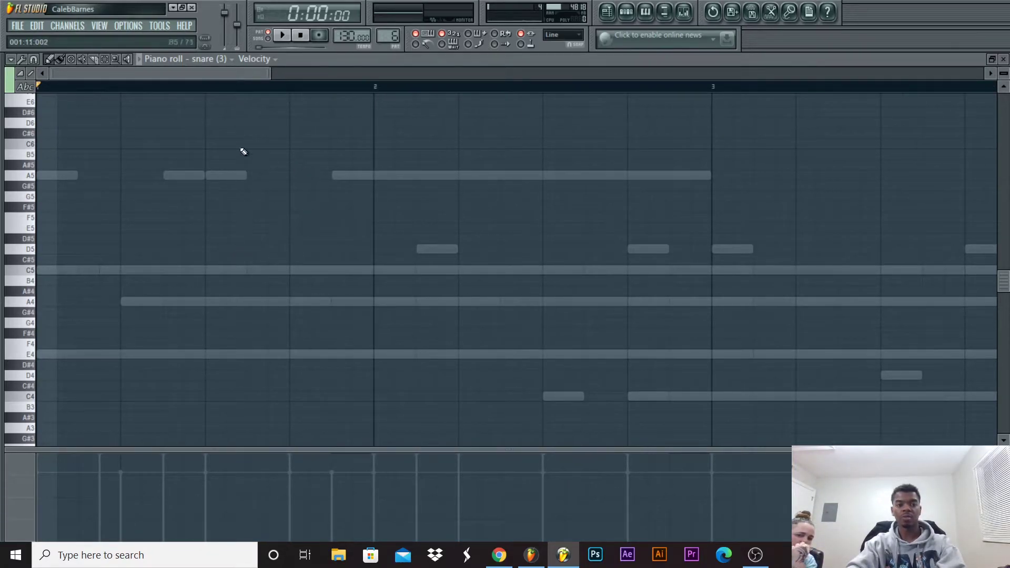
pyautogui.press('space')
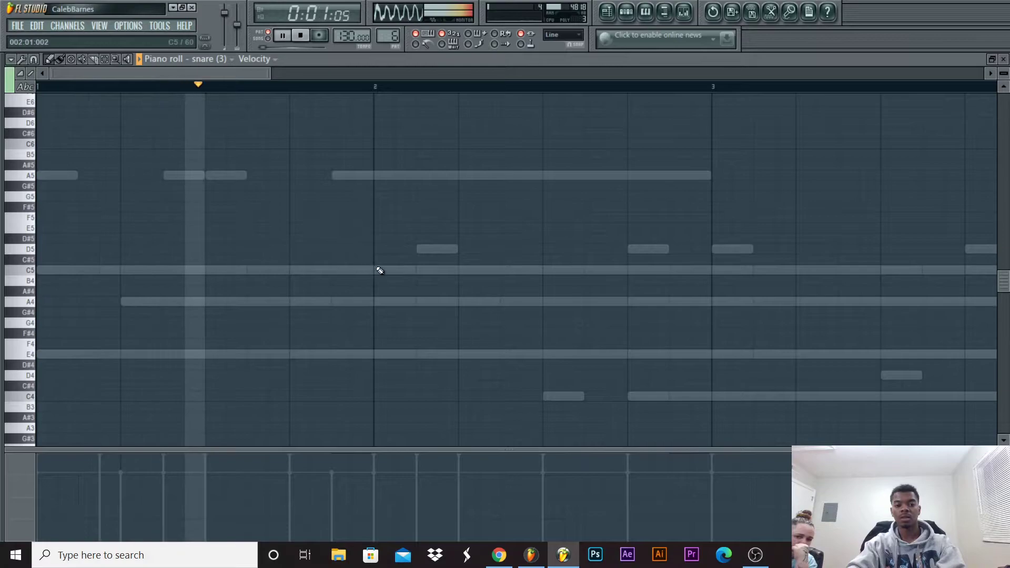
pyautogui.press('space')
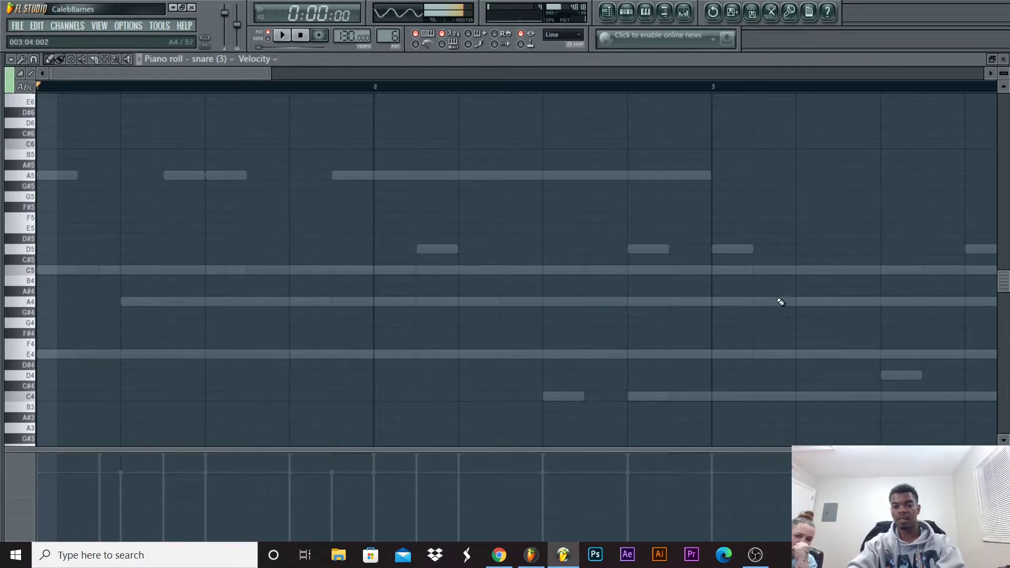
pyautogui.press('space')
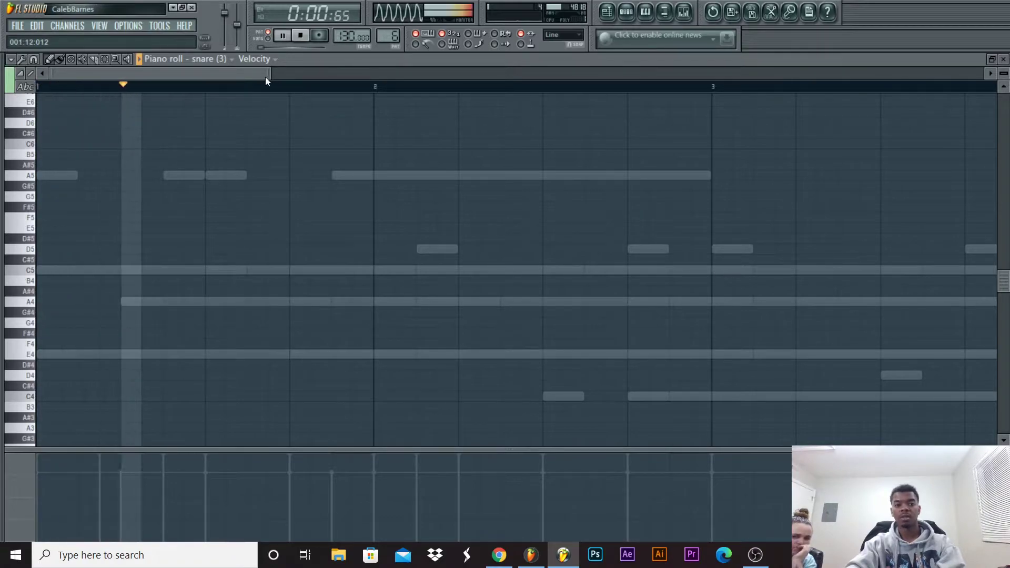
pyautogui.press('space')
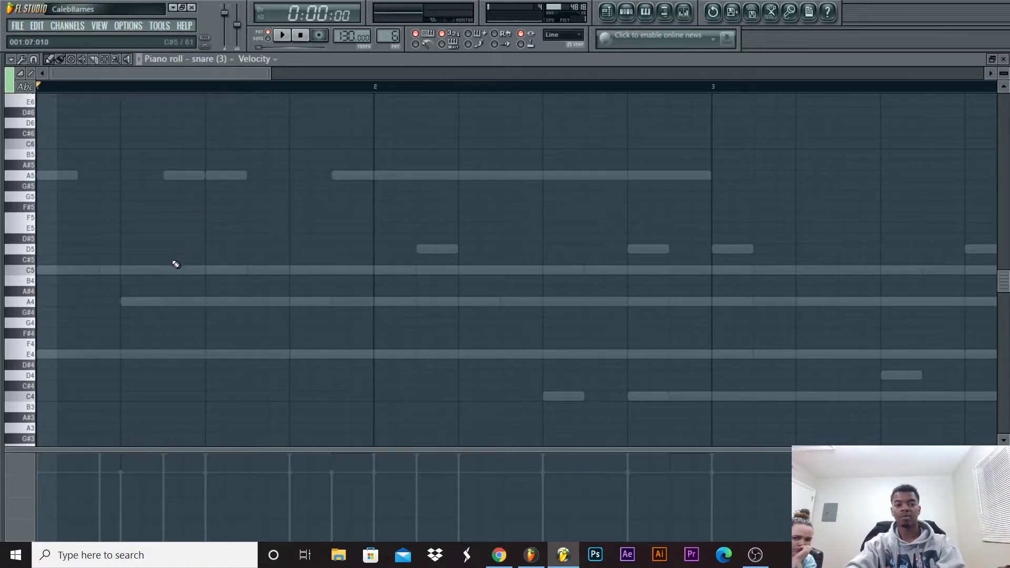
pyautogui.click(168, 274)
pyautogui.press('space')
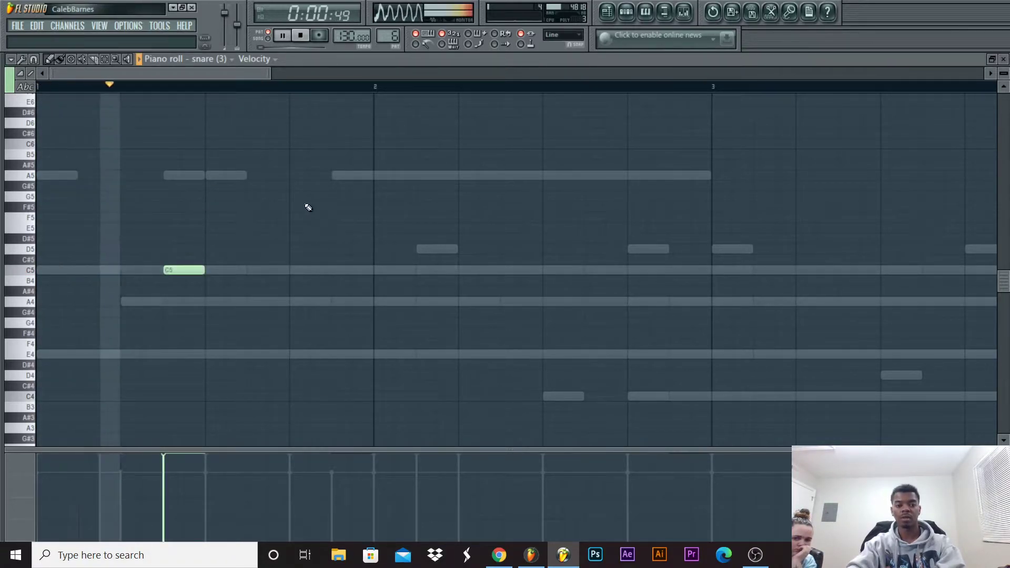
pyautogui.press('space')
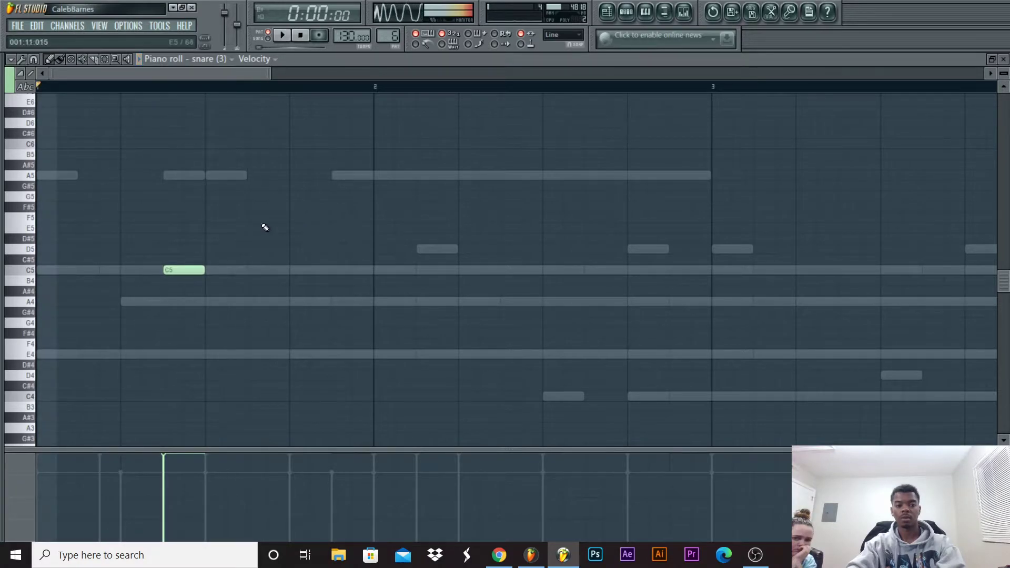
# Add a C5 snare (3) note at step 15 of bar 2 and a D5 note at the start of bar 3.
pyautogui.click(1003, 59)
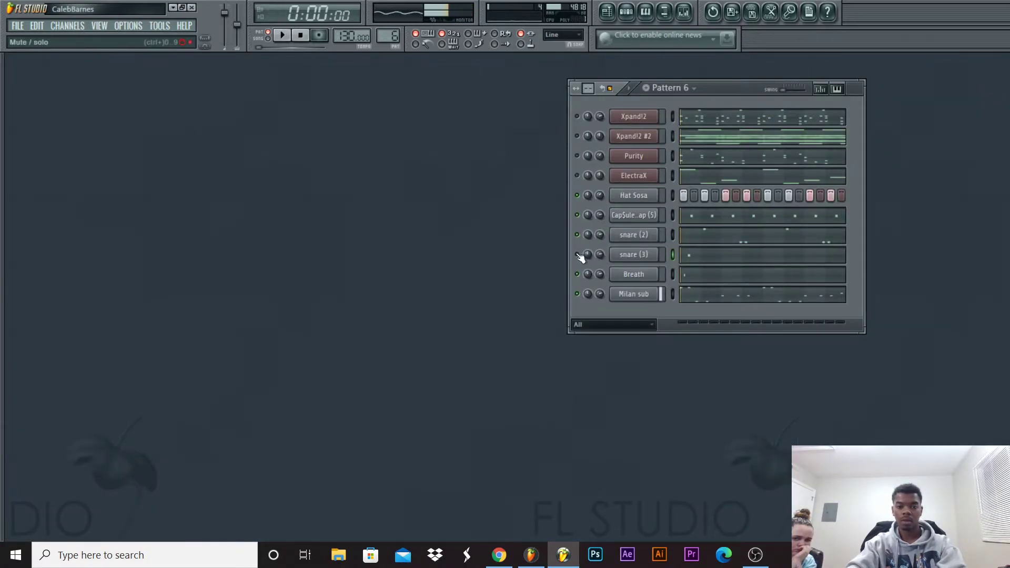
pyautogui.click(748, 261)
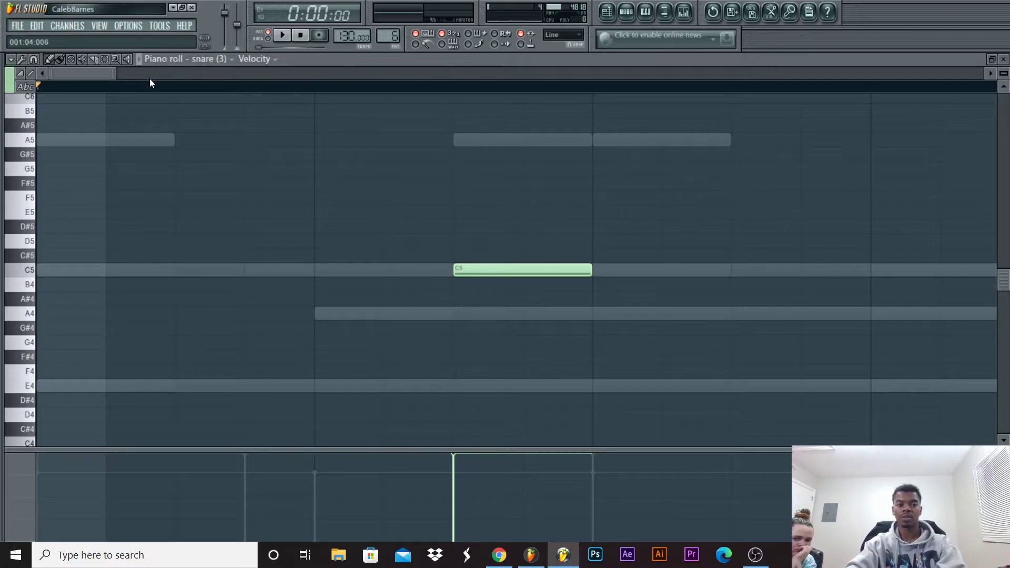
pyautogui.moveTo(116, 72); pyautogui.dragTo(287, 74)
pyautogui.press('space')
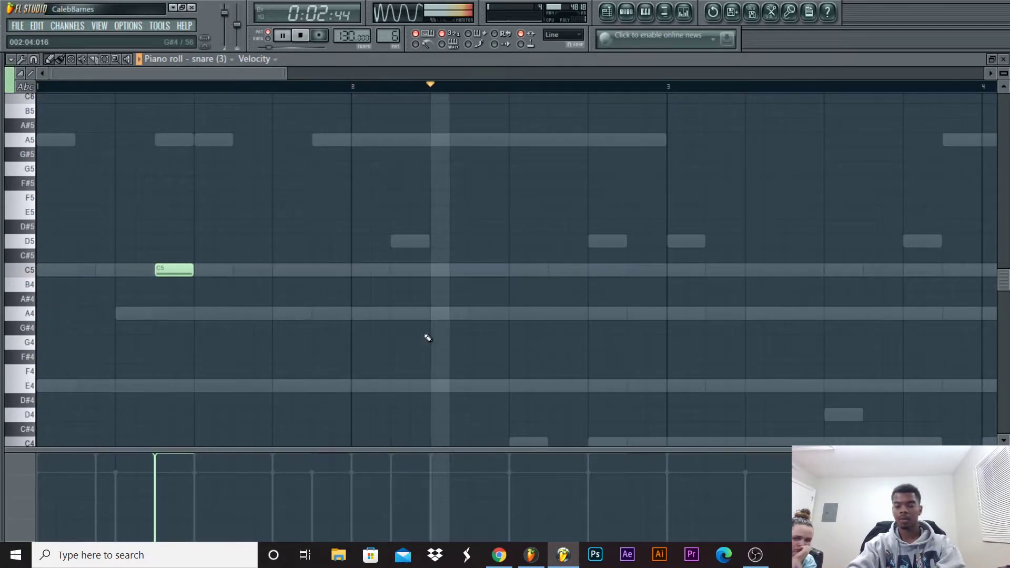
pyautogui.press('space')
pyautogui.press('space')
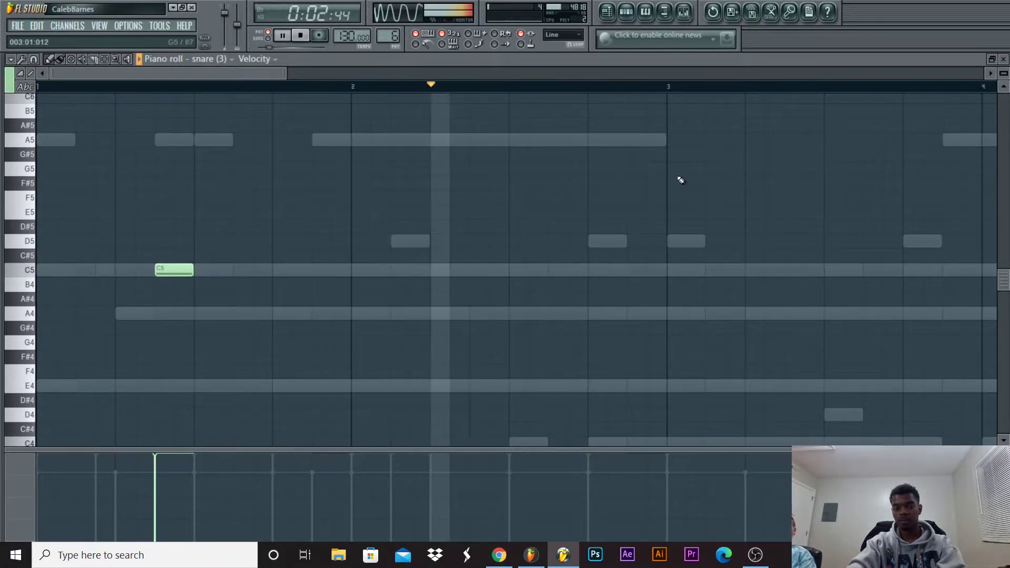
pyautogui.press('space')
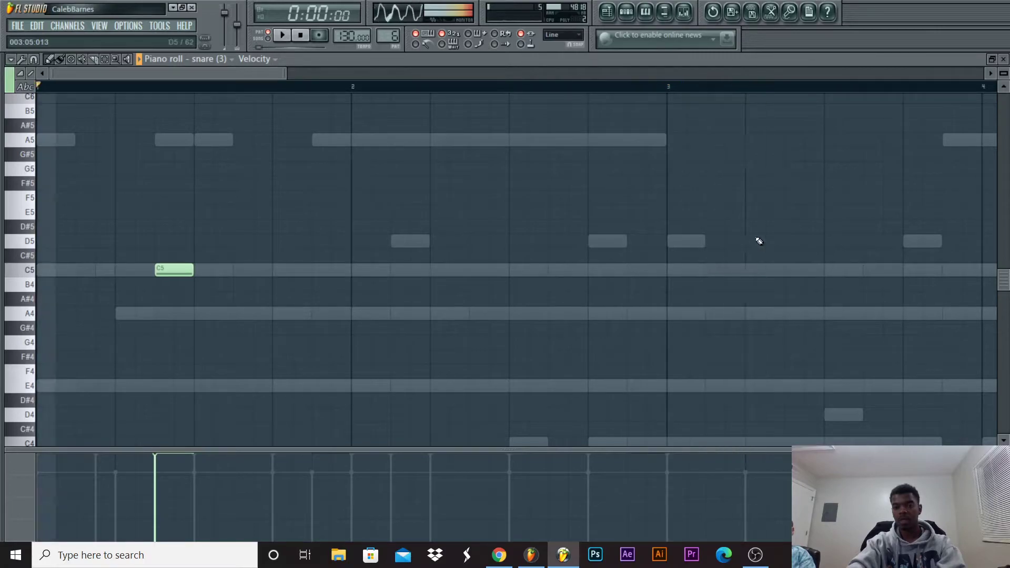
pyautogui.click(635, 270)
pyautogui.click(671, 242)
pyautogui.click(673, 343)
# Chop the C5 snare note at the end of bar 2 into two equal notes.
pyautogui.moveTo(622, 287); pyautogui.dragTo(652, 264)
pyautogui.hotkey('alt', 'u')
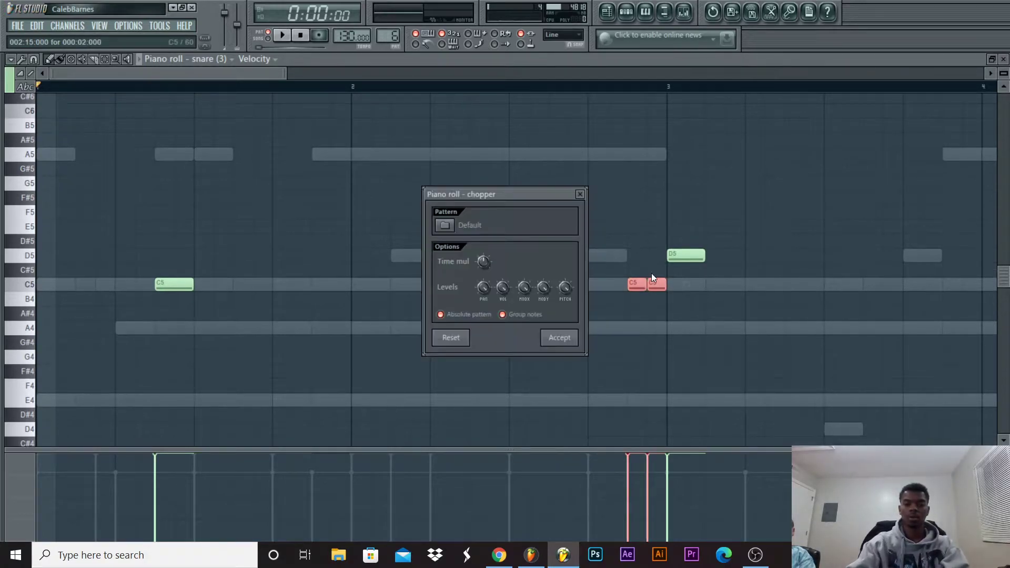
pyautogui.press('space')
pyautogui.click(563, 340)
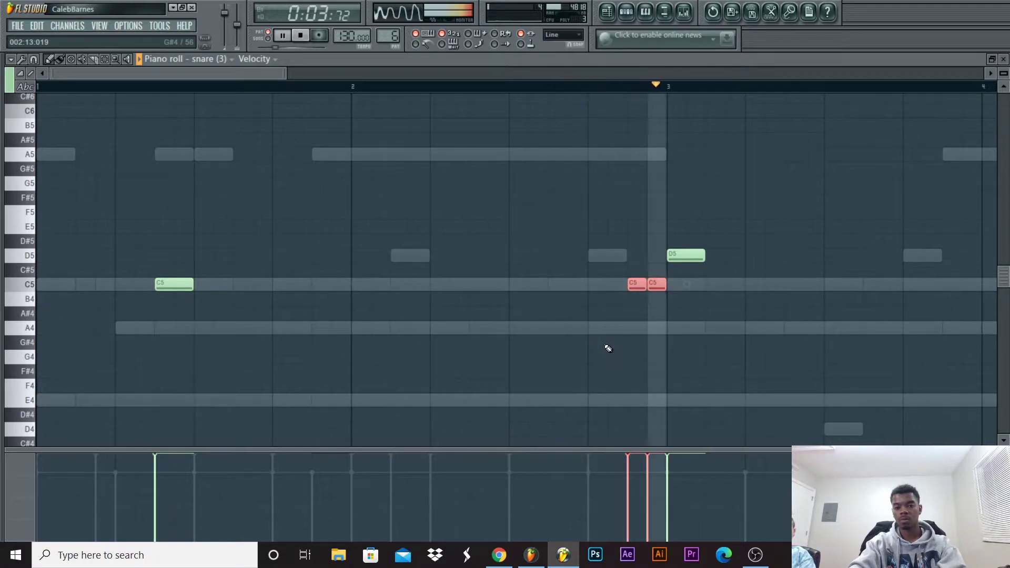
# Add an A4 snare (3) note at step 15 of bar 4, just before bar 5.
pyautogui.moveTo(286, 74); pyautogui.dragTo(443, 75)
pyautogui.click(778, 328)
pyautogui.press('space')
# Duplicate the four-bar snare (3) phrase into bars 5 to 8.
pyautogui.moveTo(28, 154); pyautogui.dragTo(132, 402)
pyautogui.moveTo(123, 284); pyautogui.dragTo(888, 286)
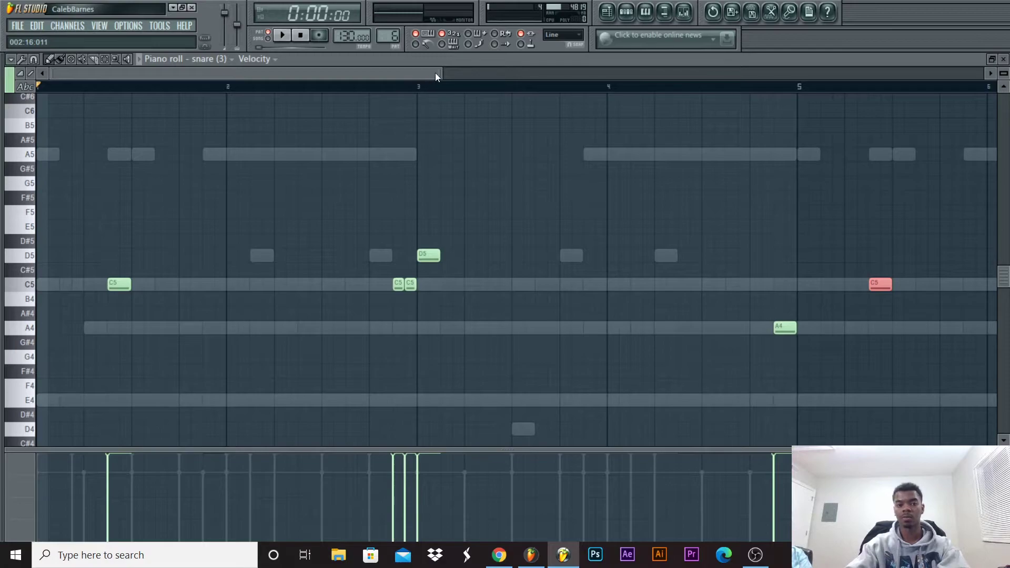
pyautogui.moveTo(434, 74); pyautogui.dragTo(762, 74)
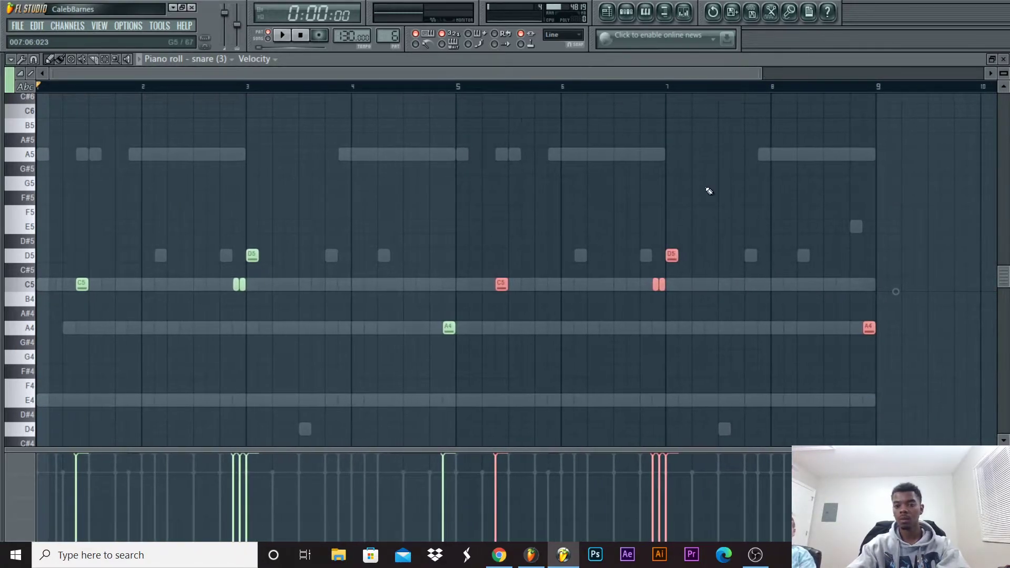
# Replace the two chopped C5 snare notes at the end of bar 6 with a single C5 note and close the piano roll.
pyautogui.rightClick(660, 284)
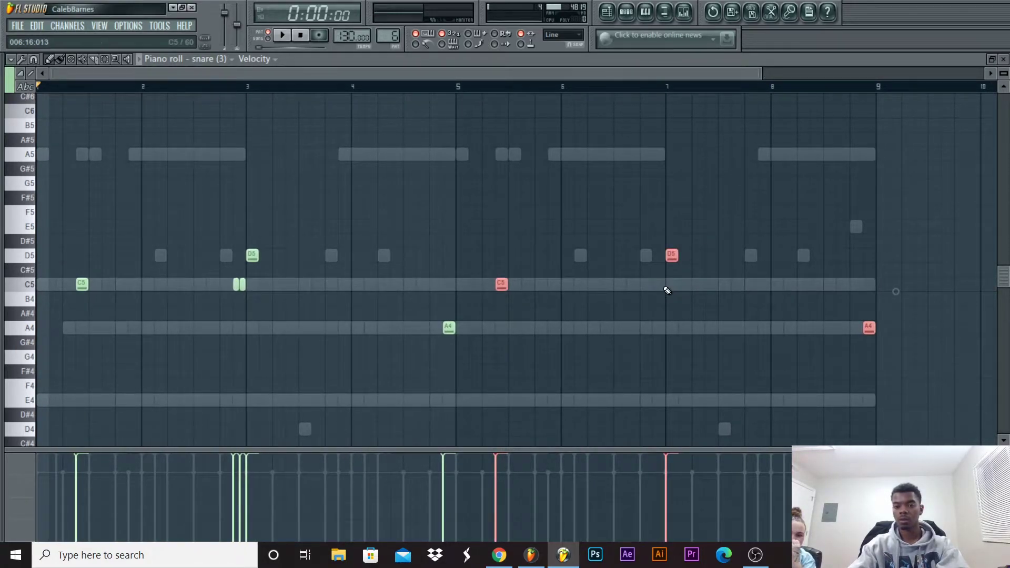
pyautogui.hotkey('ctrl', 'z')
pyautogui.keyDown('ctrl'); pyautogui.click(674, 290); pyautogui.keyUp('ctrl')
pyautogui.rightClick(663, 288)
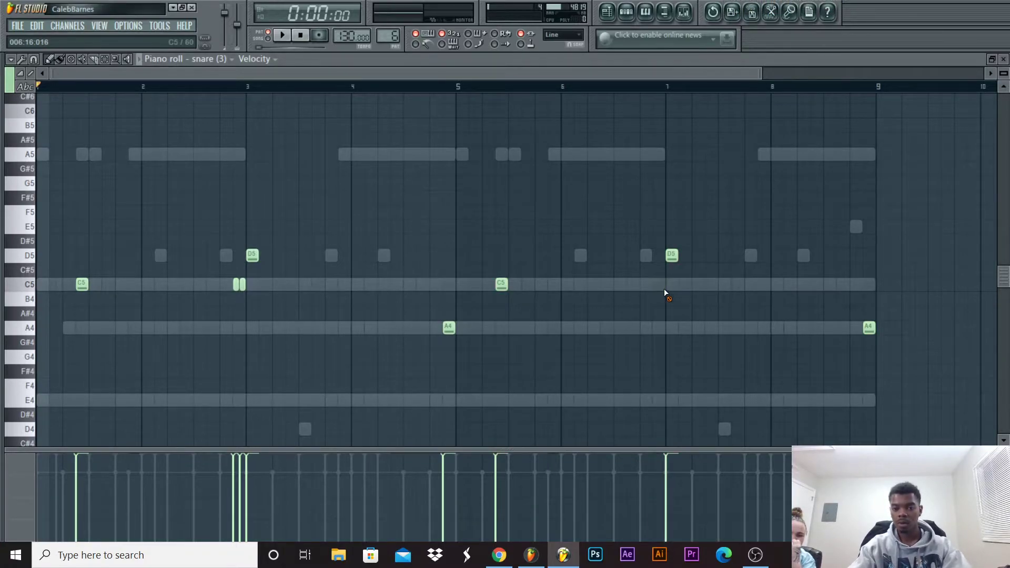
pyautogui.click(658, 284)
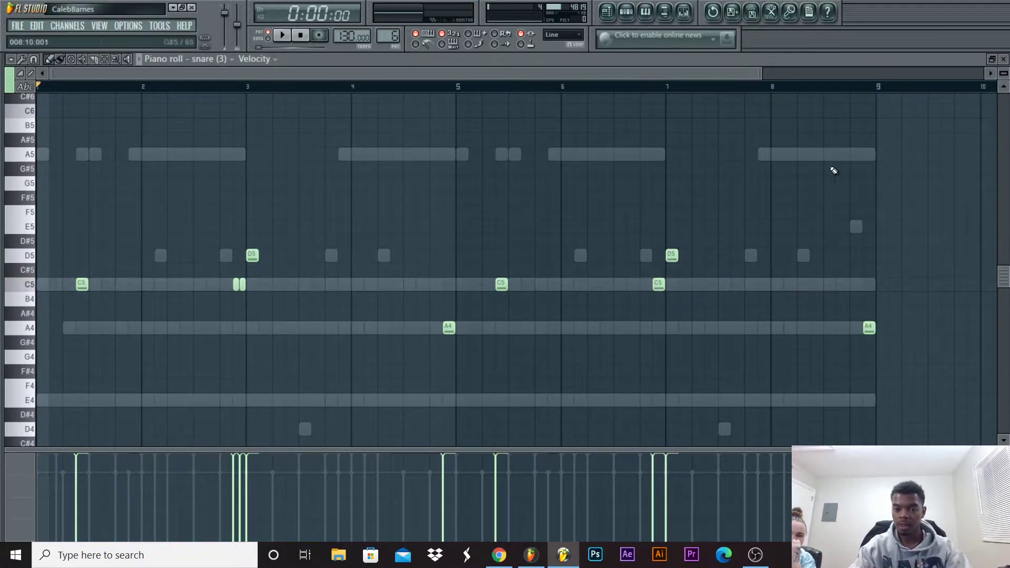
pyautogui.click(1003, 60)
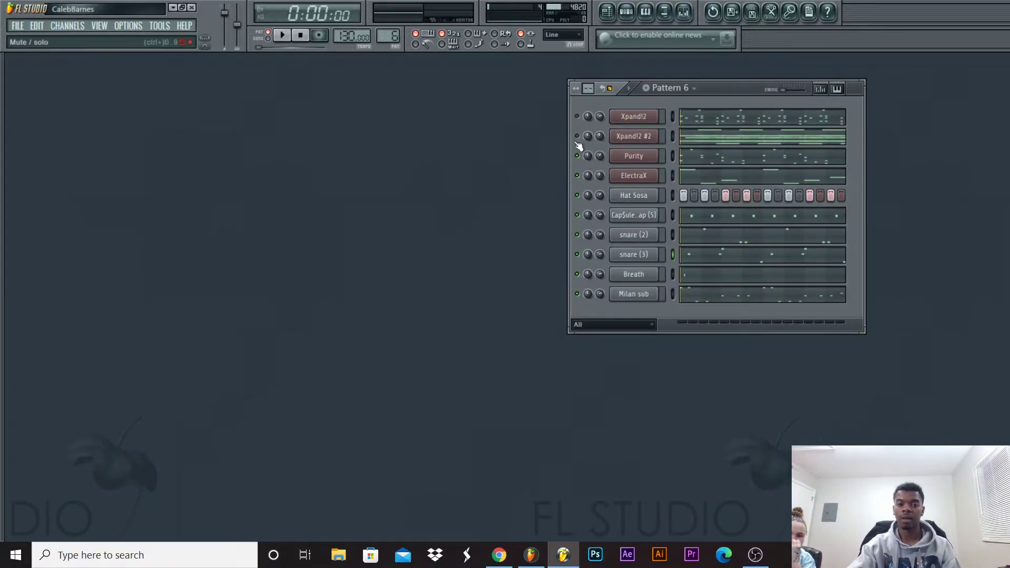
# Convert the Hat Sosa step pattern to piano roll notes, look over the selected notes and close the roll.
pyautogui.rightClick(637, 198)
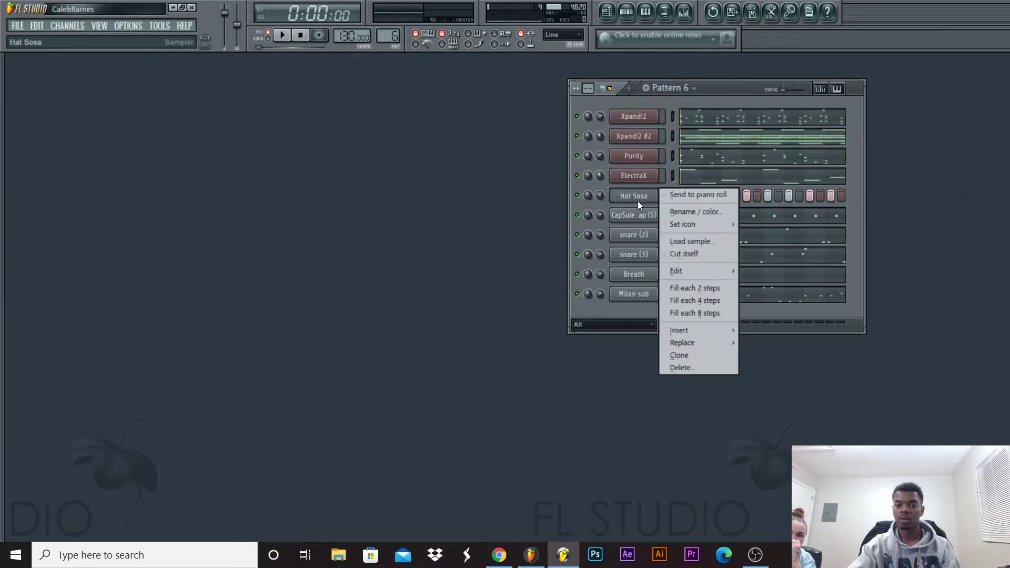
pyautogui.click(684, 194)
pyautogui.hotkey('ctrl', 'a')
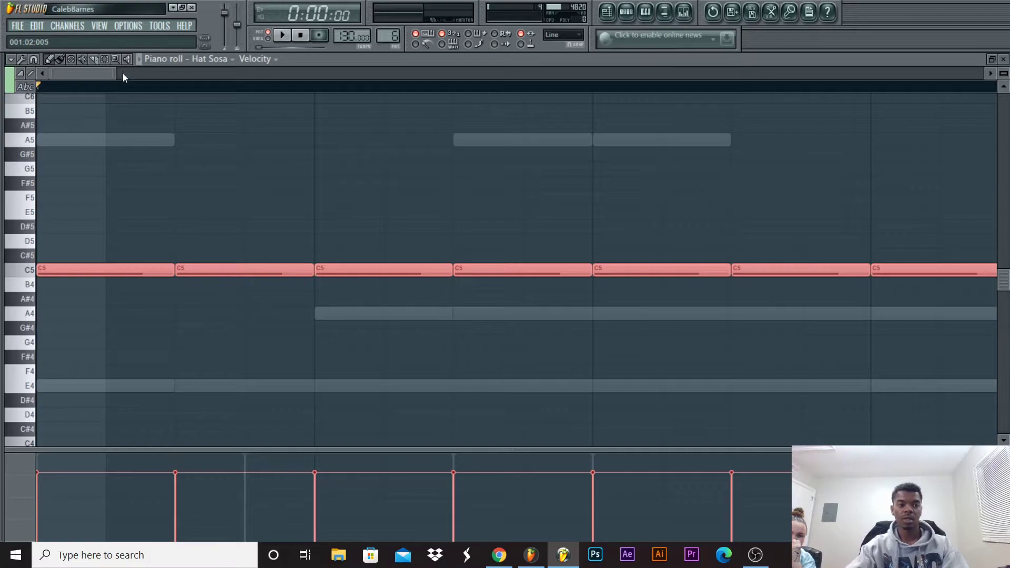
pyautogui.moveTo(121, 77); pyautogui.dragTo(372, 95)
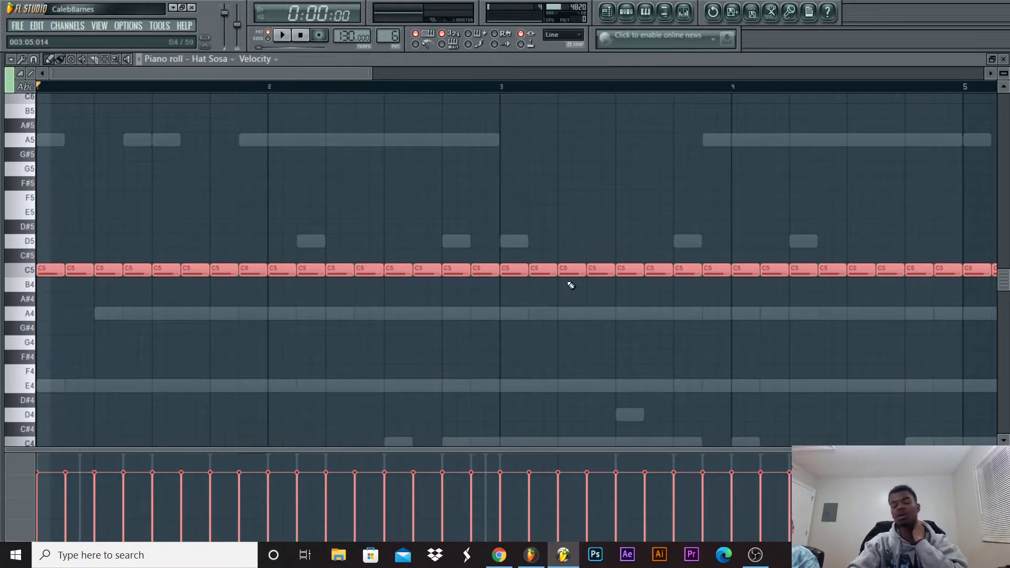
pyautogui.click(1004, 59)
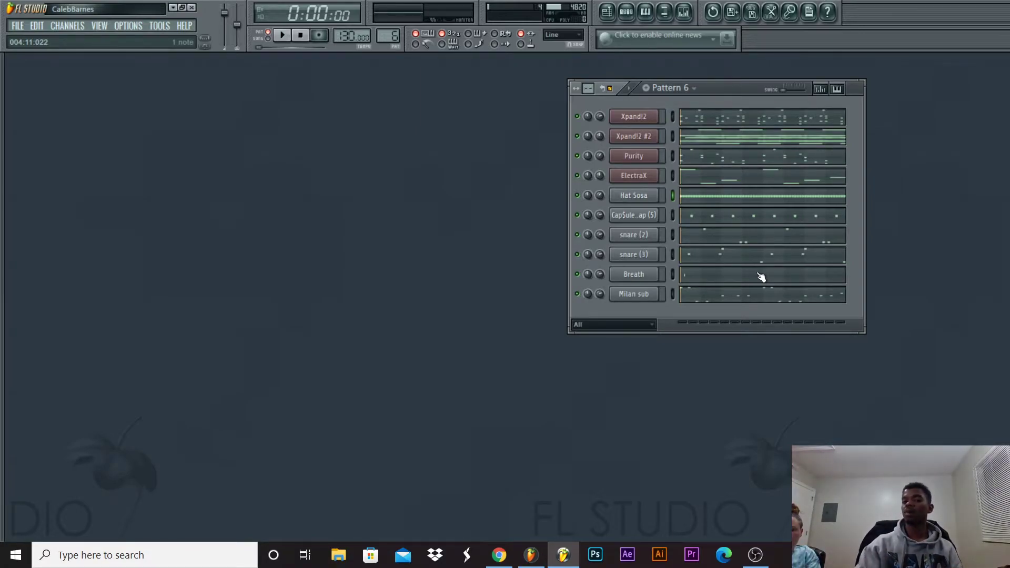
# Play back the beat with the Hat Sosa notes open in the piano roll, then return to the channel list.
pyautogui.click(577, 176)
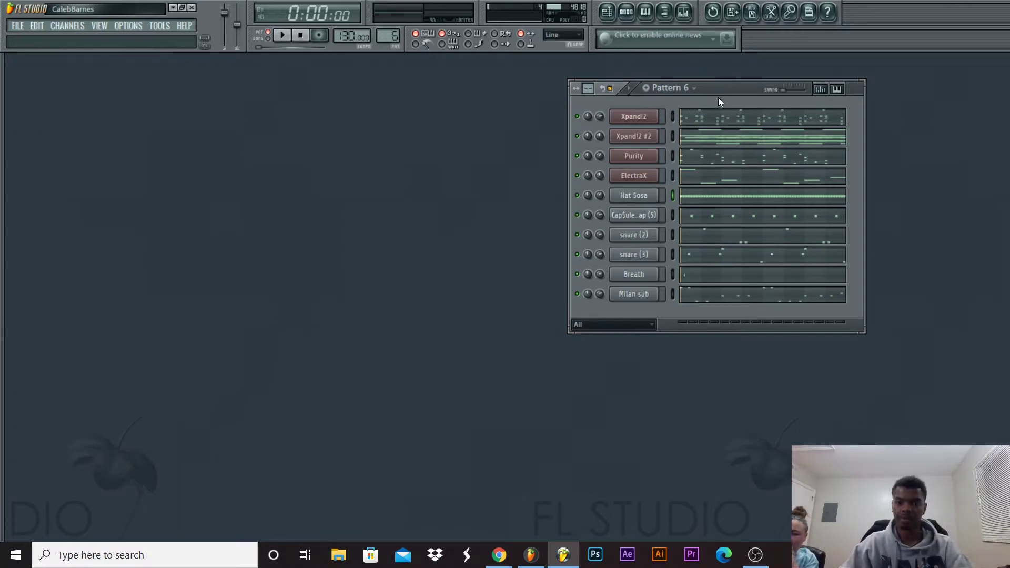
pyautogui.click(699, 203)
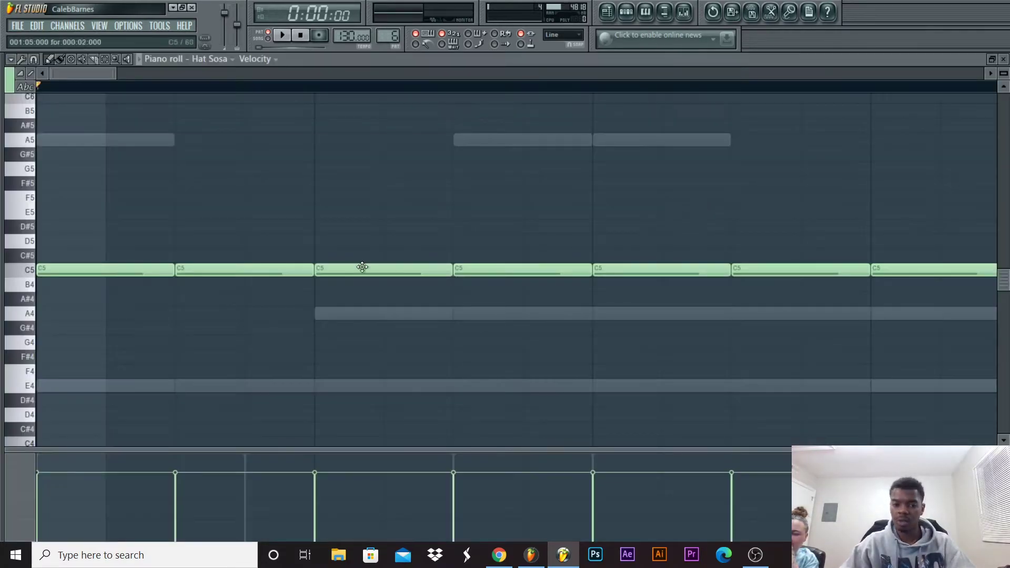
pyautogui.moveTo(116, 74)
pyautogui.mouseDown()
pyautogui.moveTo(812, 139)
pyautogui.moveTo(782, 149)
pyautogui.moveTo(607, 146)
pyautogui.mouseUp()
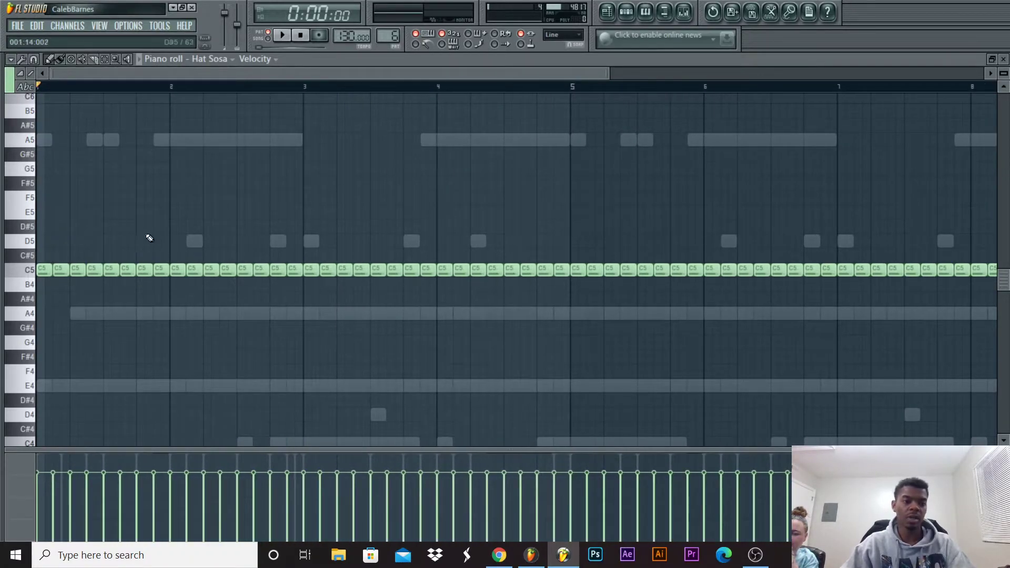
pyautogui.press('space')
pyautogui.press('space')
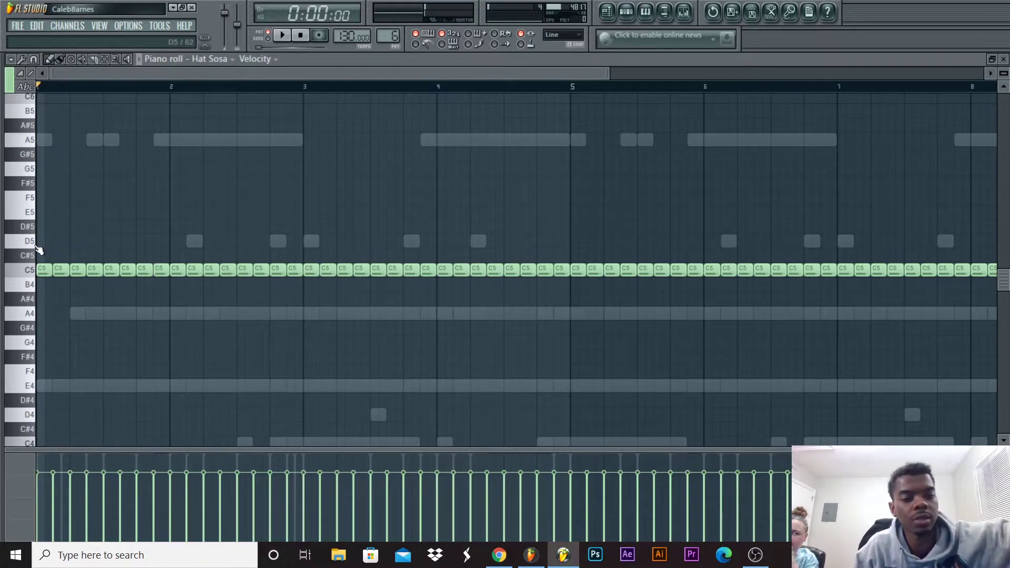
pyautogui.scroll(1, 702, 224)
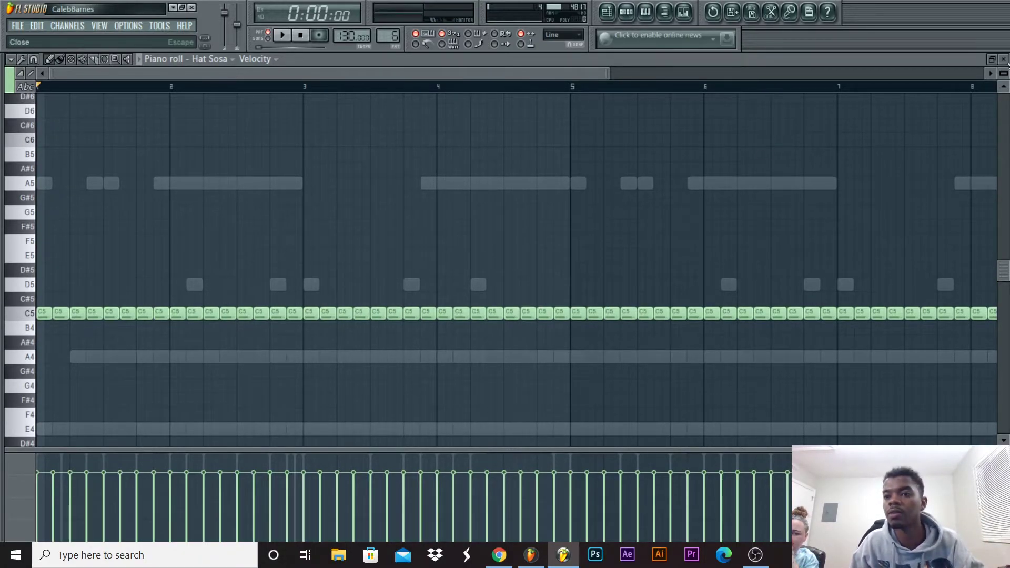
pyautogui.click(1003, 58)
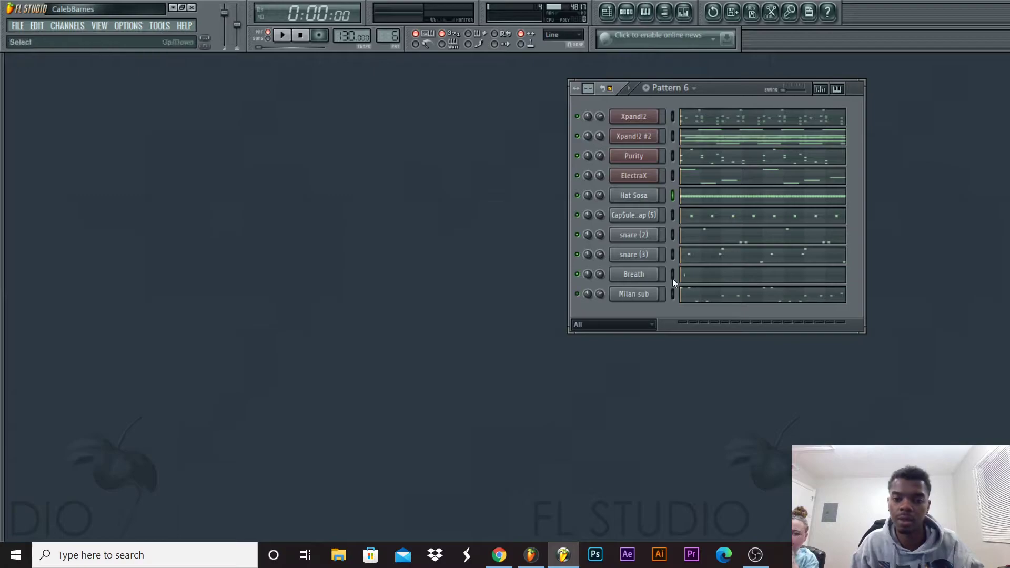
# Chop the first Hat Sosa note of bar 1 into two equal notes.
pyautogui.click(702, 203)
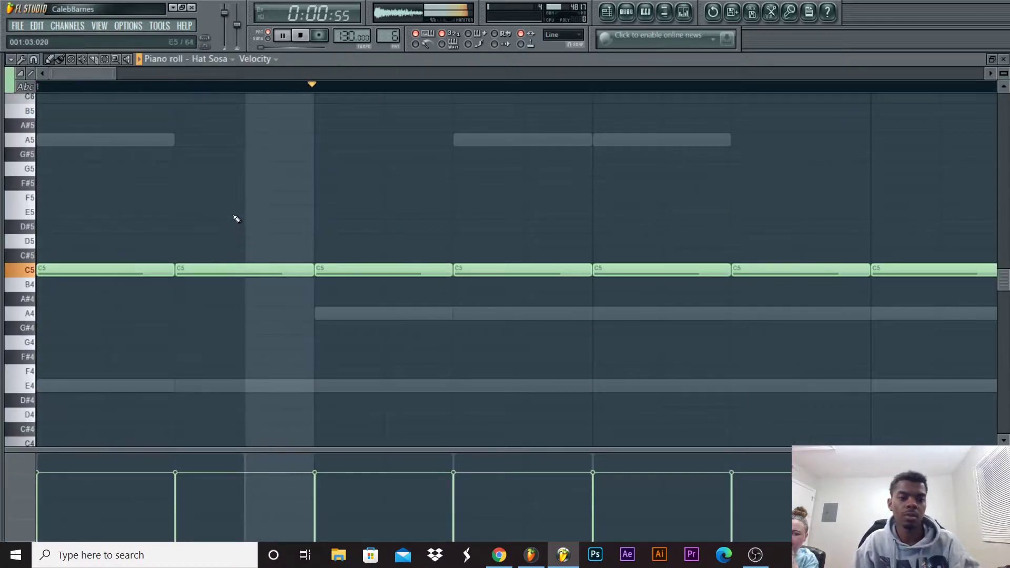
pyautogui.moveTo(115, 72); pyautogui.dragTo(266, 72)
pyautogui.moveTo(68, 219); pyautogui.dragTo(32, 406)
pyautogui.hotkey('alt', 'u')
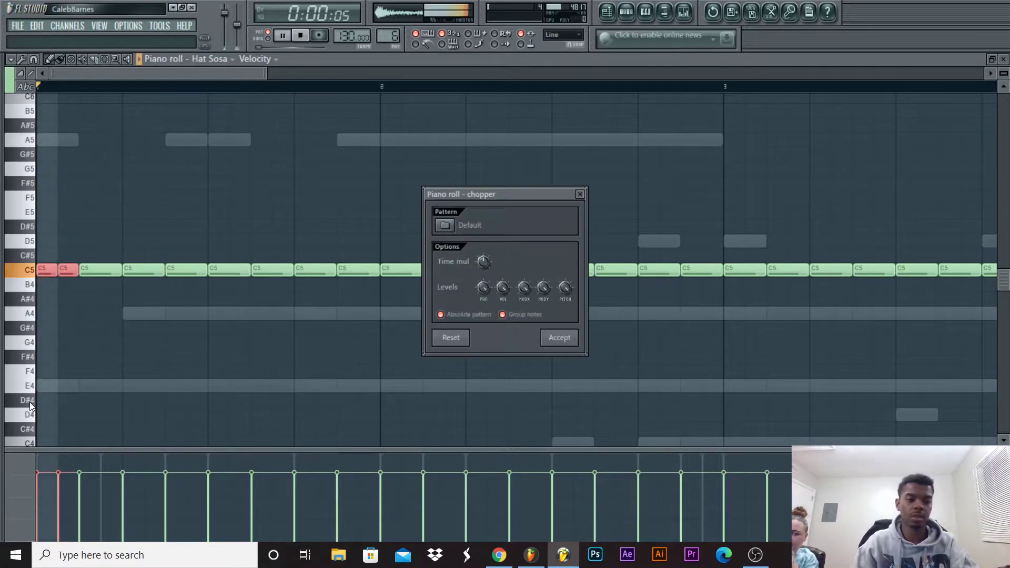
pyautogui.click(560, 337)
# Chop the seventh Hat Sosa note of bar 1 into four equal notes by adjusting the chopper's time multiplier, and audition the roll.
pyautogui.moveTo(324, 250); pyautogui.dragTo(317, 300)
pyautogui.hotkey('alt', 'u')
pyautogui.moveTo(486, 259); pyautogui.dragTo(492, 270)
pyautogui.click(559, 338)
pyautogui.press('space')
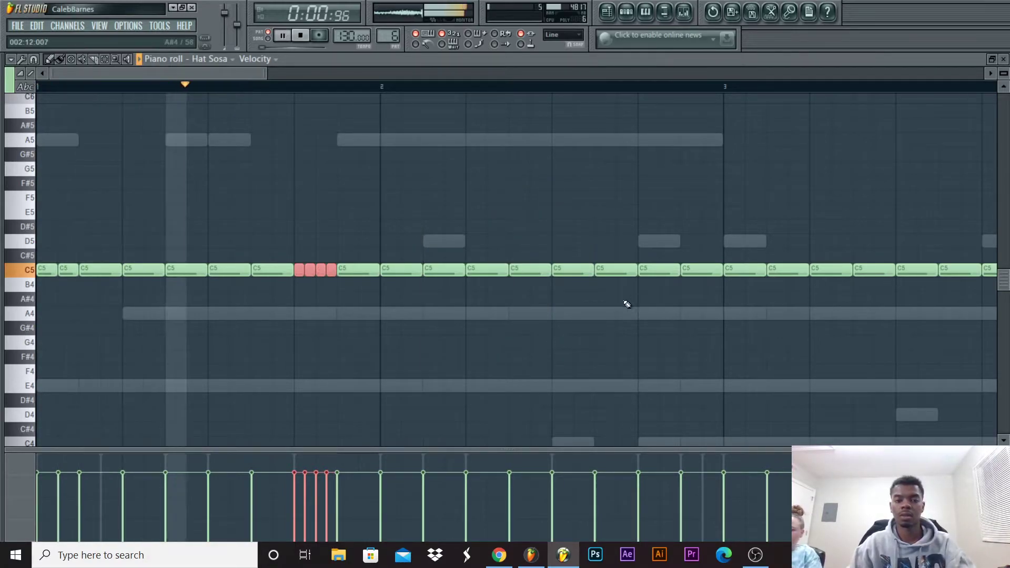
pyautogui.press('space')
# Split the sixth Hat Sosa note of bar 2 into two equal notes, play the beat and clear the selection.
pyautogui.click(613, 268)
pyautogui.press('space')
pyautogui.press('space')
pyautogui.press('u')
pyautogui.hotkey('ctrl', 'u')
pyautogui.press('space')
pyautogui.keyDown('ctrl'); pyautogui.click(603, 219); pyautogui.keyUp('ctrl')
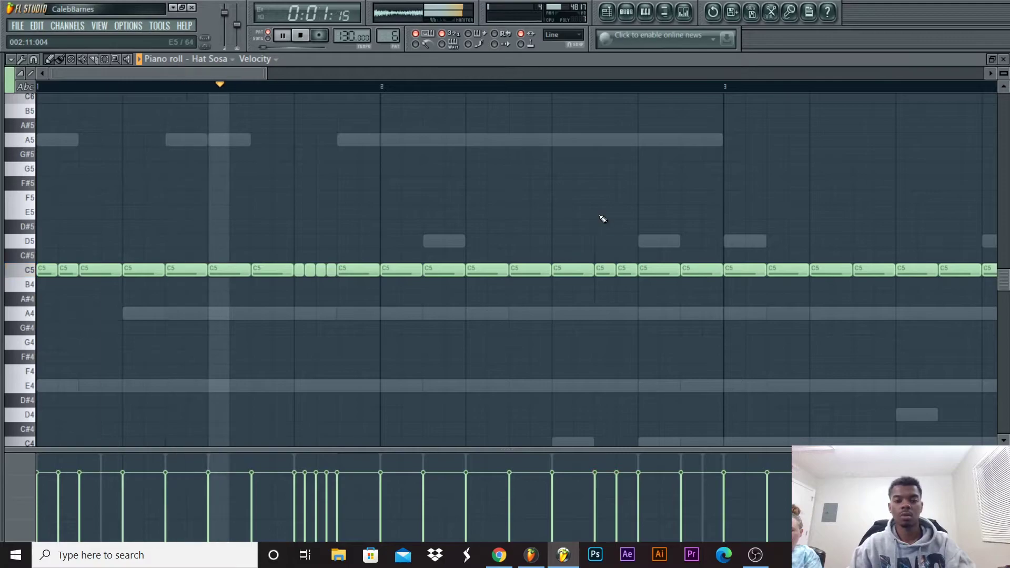
# Chop the sixth Hat Sosa note of bar 3 into two equal notes and start playback of the beat.
pyautogui.moveTo(255, 73); pyautogui.dragTo(362, 74)
pyautogui.press('space')
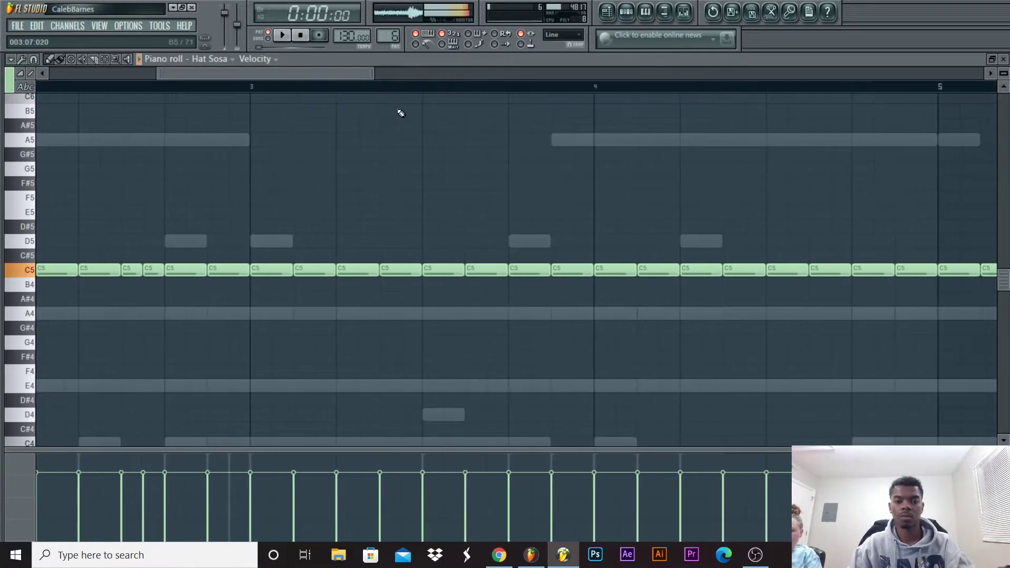
pyautogui.moveTo(490, 204); pyautogui.dragTo(476, 297)
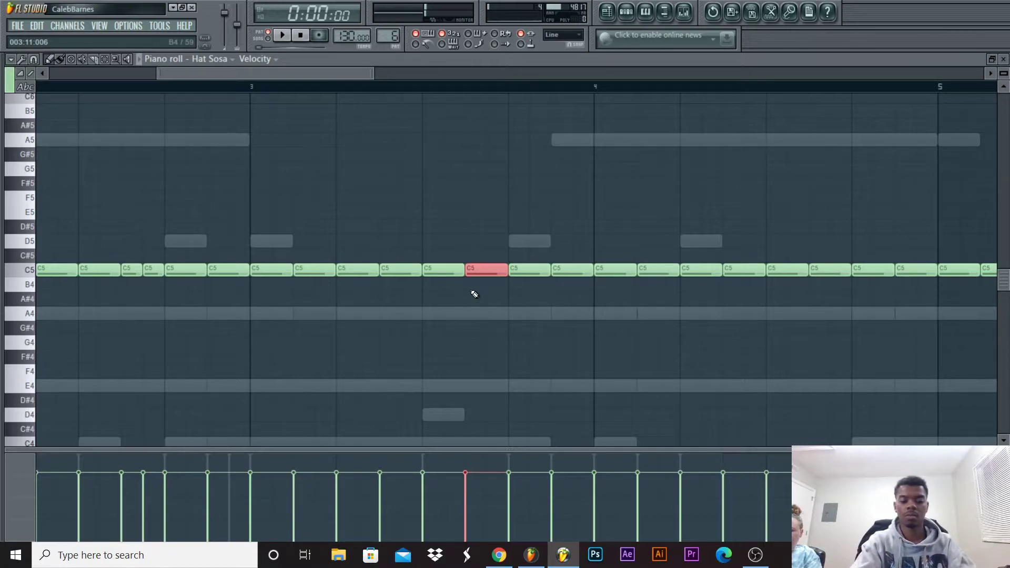
pyautogui.hotkey('alt', 'u')
pyautogui.moveTo(483, 261); pyautogui.dragTo(483, 255)
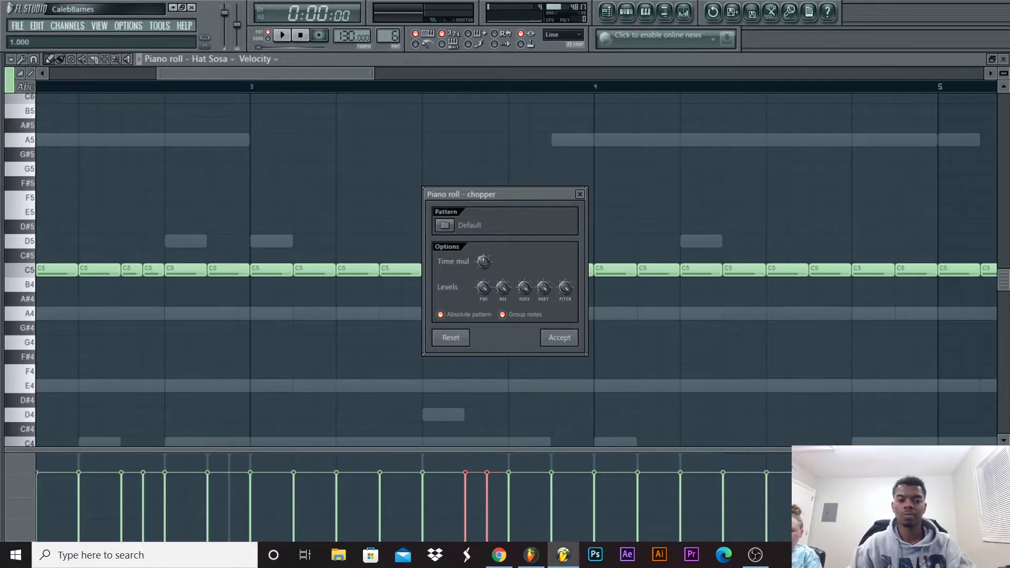
pyautogui.click(558, 340)
pyautogui.press('space')
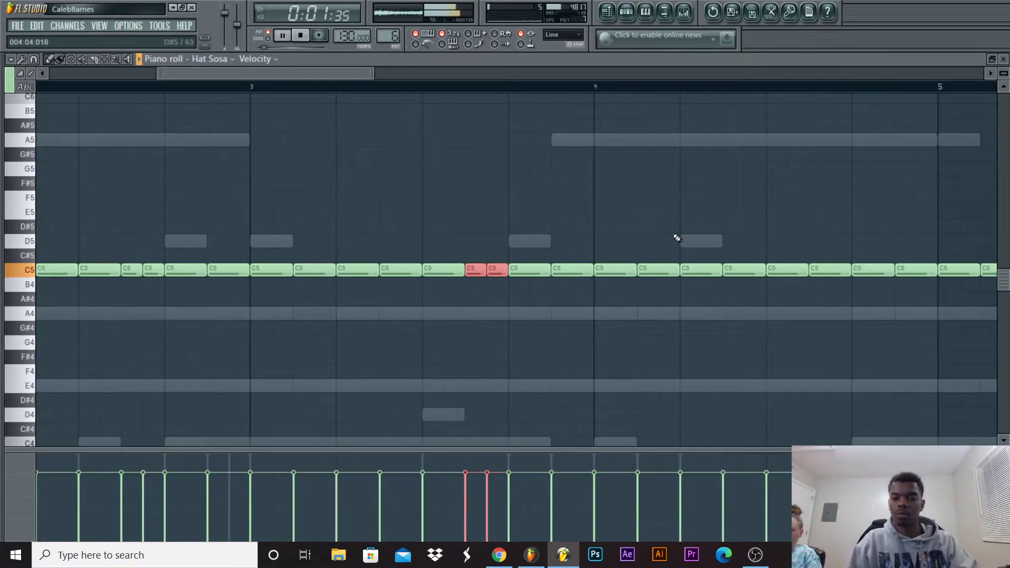
# Chop the fourth Hat Sosa note of bar 4 into four equal notes with the chopper's time multiplier, then stop playback.
pyautogui.moveTo(739, 299); pyautogui.dragTo(744, 245)
pyautogui.hotkey('alt', 'u')
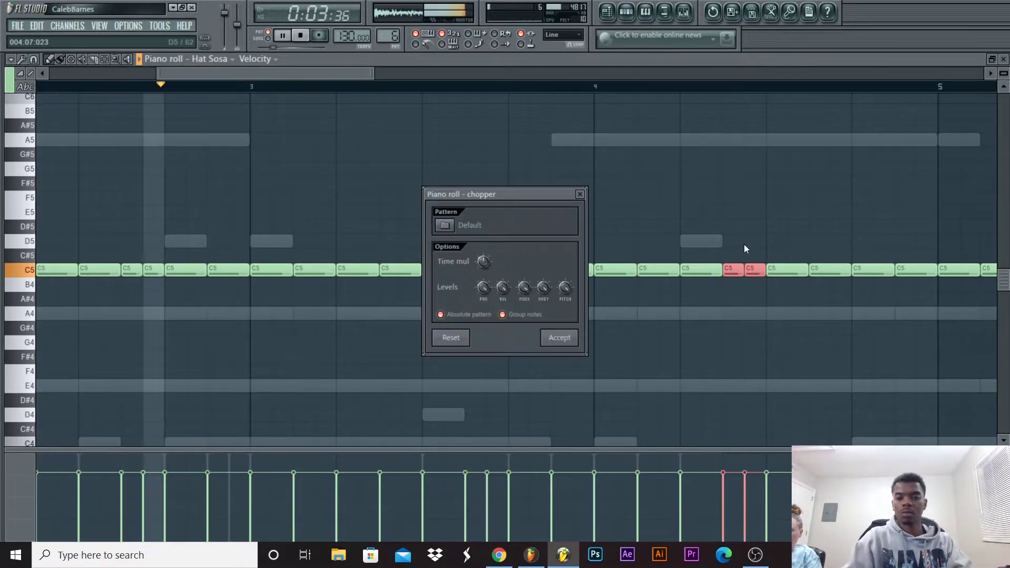
pyautogui.moveTo(483, 263); pyautogui.dragTo(483, 286)
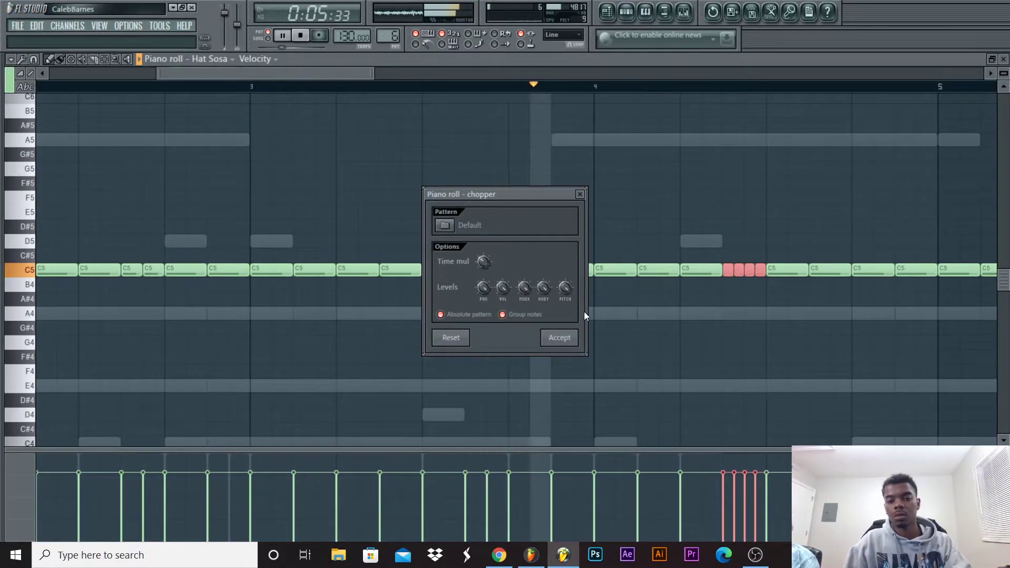
pyautogui.click(567, 342)
pyautogui.press('space')
# Delete all Hat Sosa notes from bar 5 through bar 8.
pyautogui.moveTo(331, 70); pyautogui.dragTo(654, 82)
pyautogui.moveTo(534, 206); pyautogui.dragTo(925, 288)
pyautogui.press('Delete')
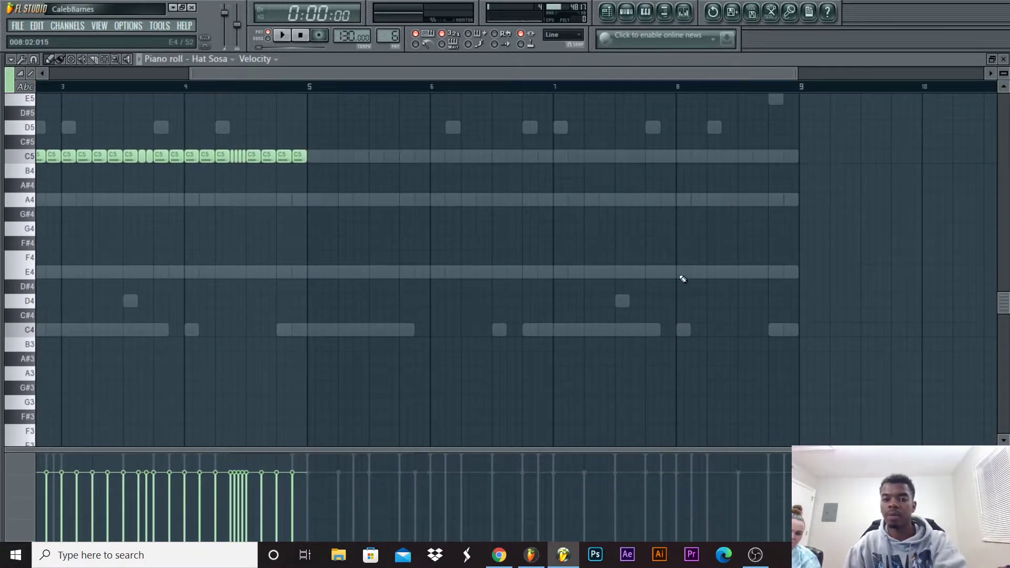
# Duplicate the chopped Hat Sosa notes of bars 1 to 4 into bars 5 to 8 and close the piano roll.
pyautogui.scroll(3, 587, 144)
pyautogui.moveTo(593, 74); pyautogui.dragTo(158, 214)
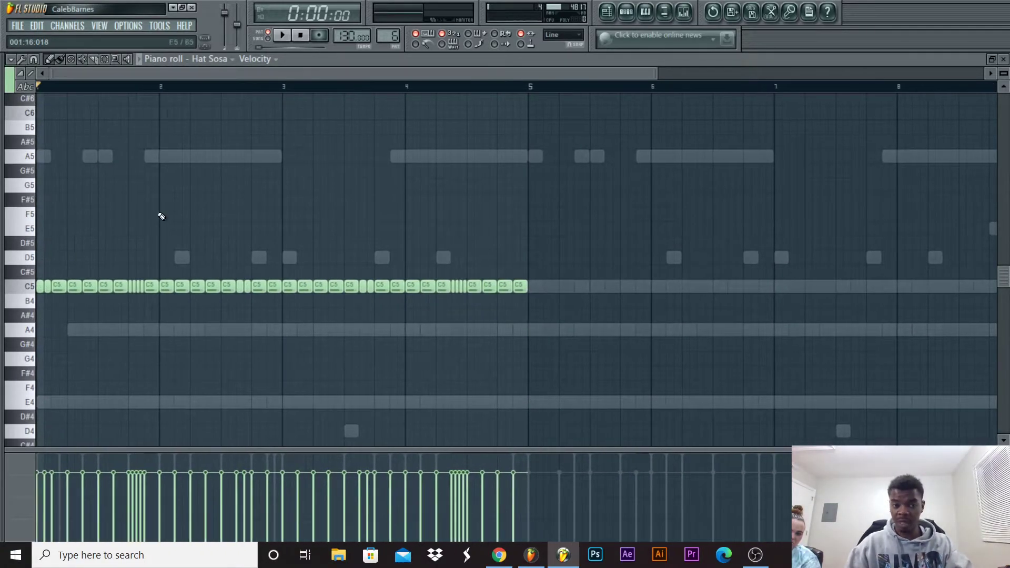
pyautogui.doubleClick(30, 286)
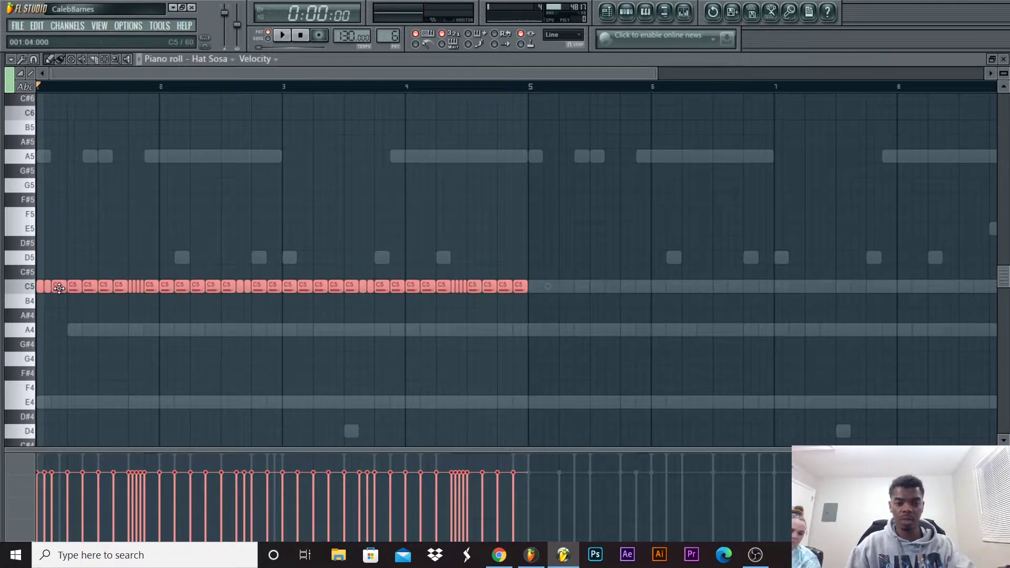
pyautogui.hotkey('ctrl', 'b')
pyautogui.hotkey('shift', 'Left')
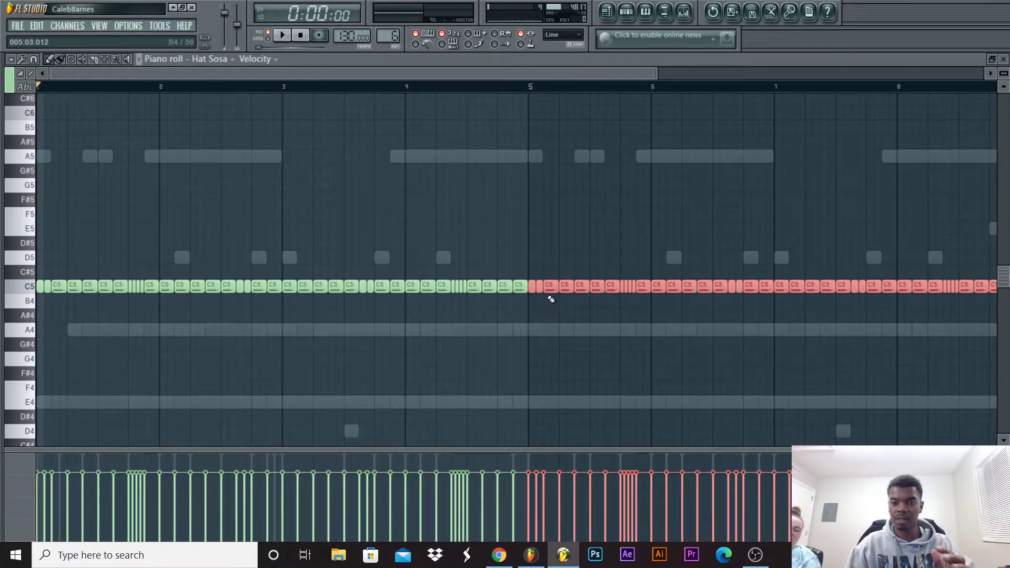
pyautogui.click(1004, 59)
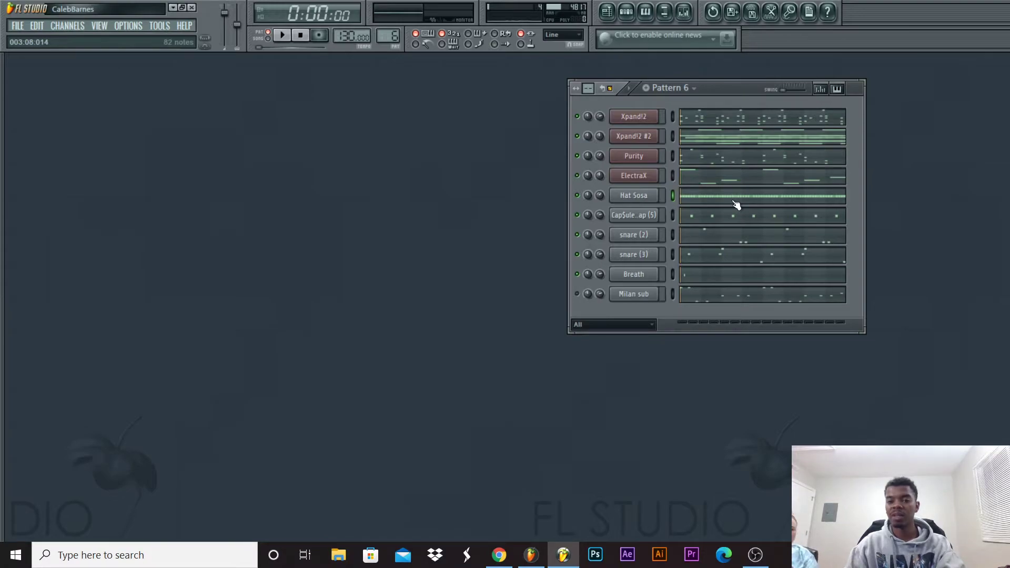
# Reposition the channel list, unmute the Milan sub channel and play back the full beat.
pyautogui.moveTo(734, 103); pyautogui.dragTo(601, 100)
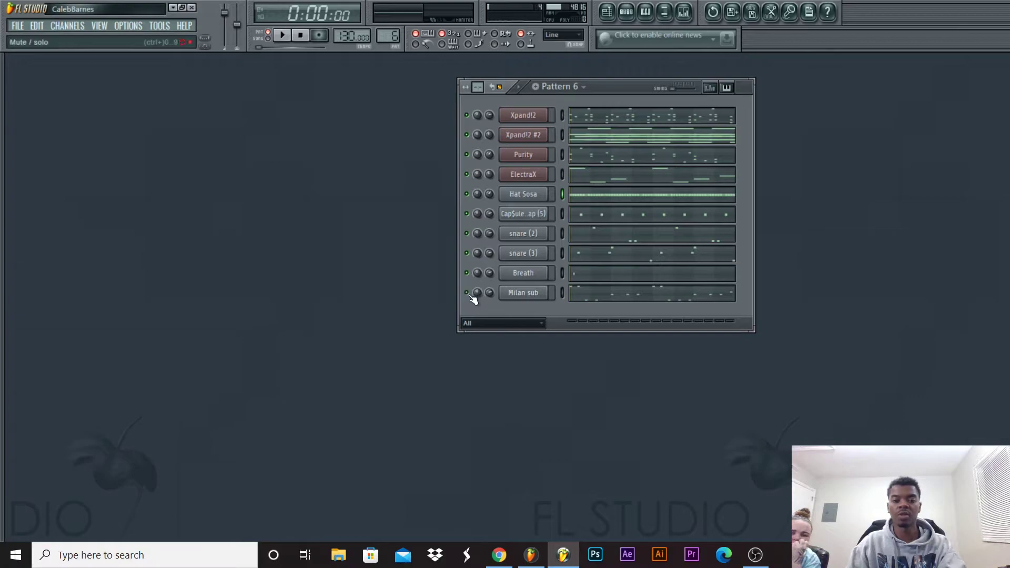
pyautogui.press('space')
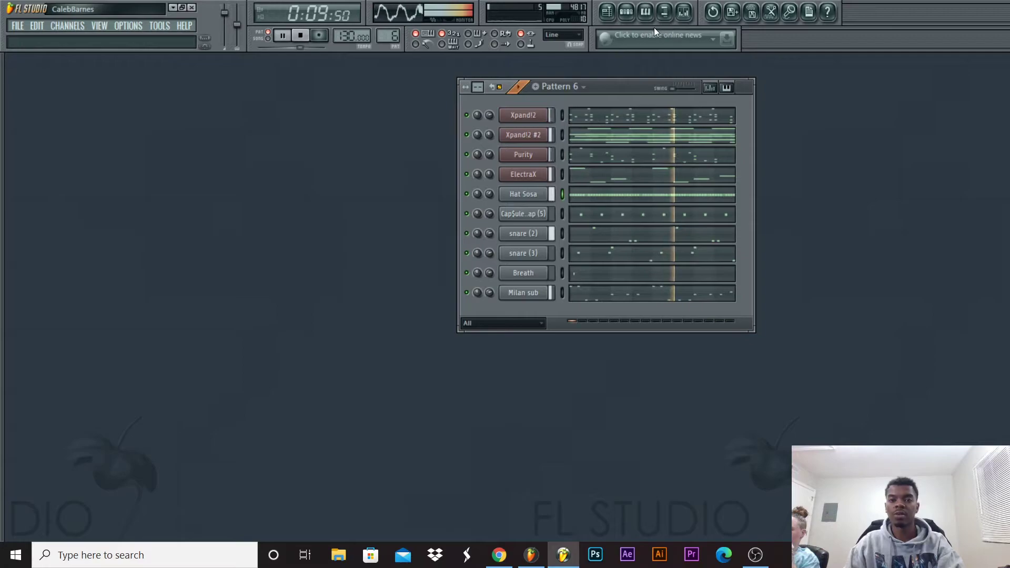
pyautogui.press('space')
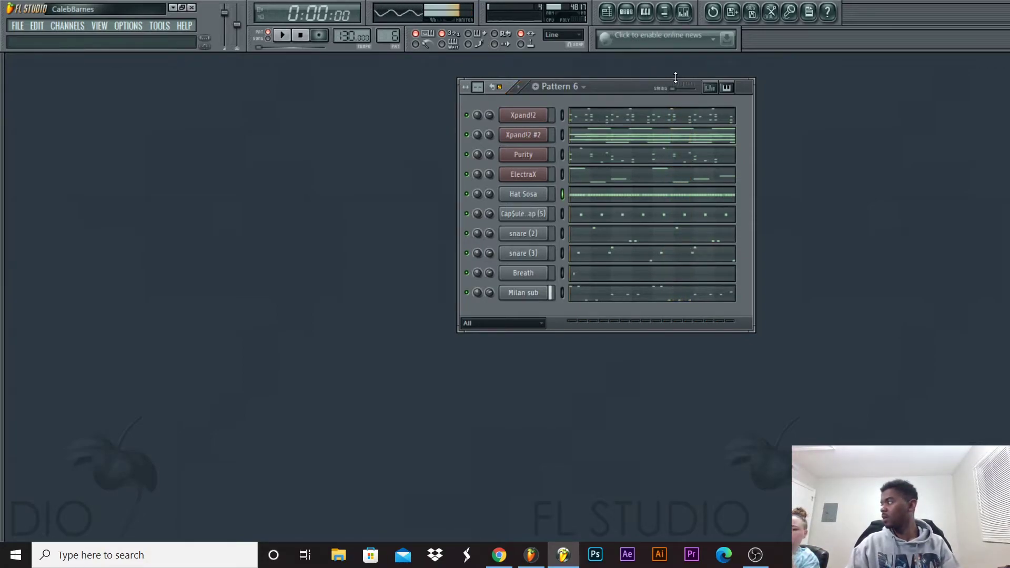
# Open the mixer and arrange it side by side with the channel list.
pyautogui.click(619, 18)
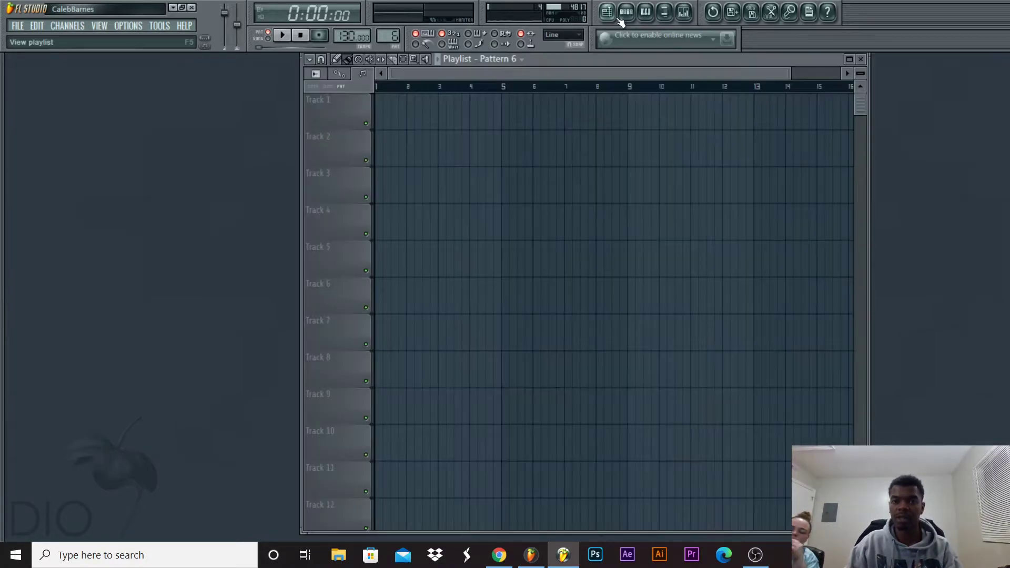
pyautogui.click(620, 21)
pyautogui.click(682, 17)
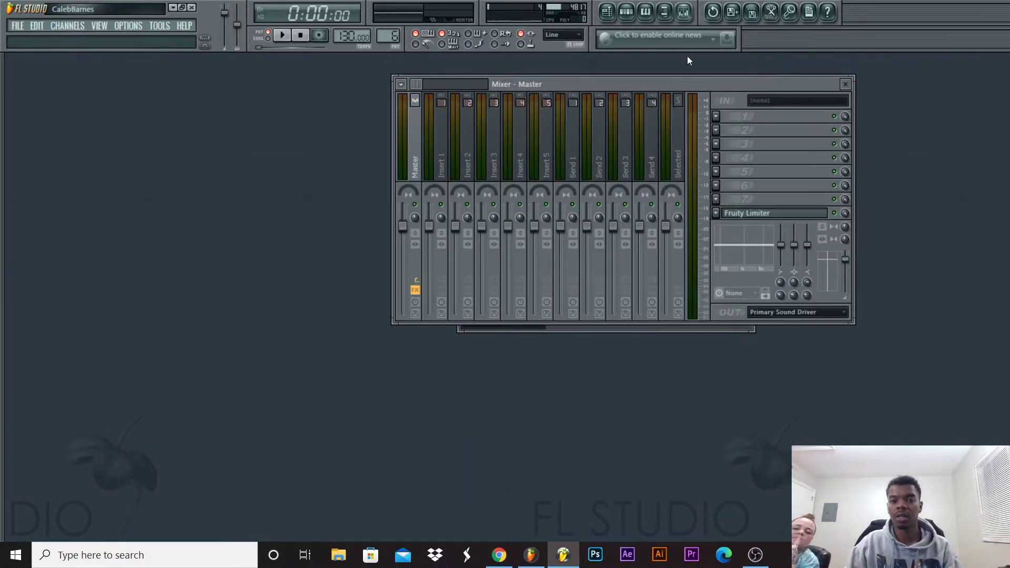
pyautogui.moveTo(673, 85); pyautogui.dragTo(298, 187)
pyautogui.moveTo(623, 87); pyautogui.dragTo(769, 79)
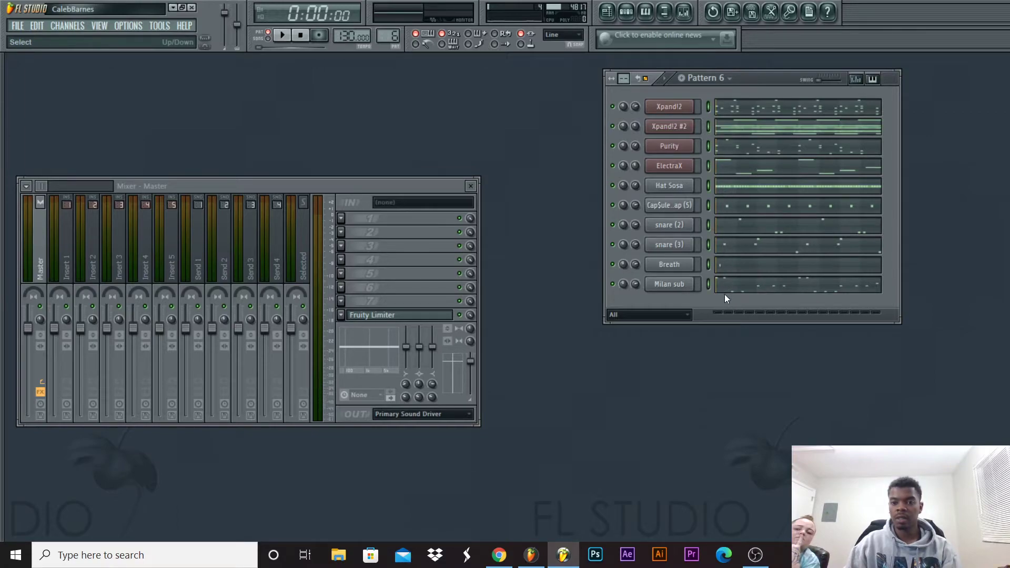
# Select all channels of Pattern 6 and link them to consecutive mixer tracks starting from Insert 1.
pyautogui.click(709, 107)
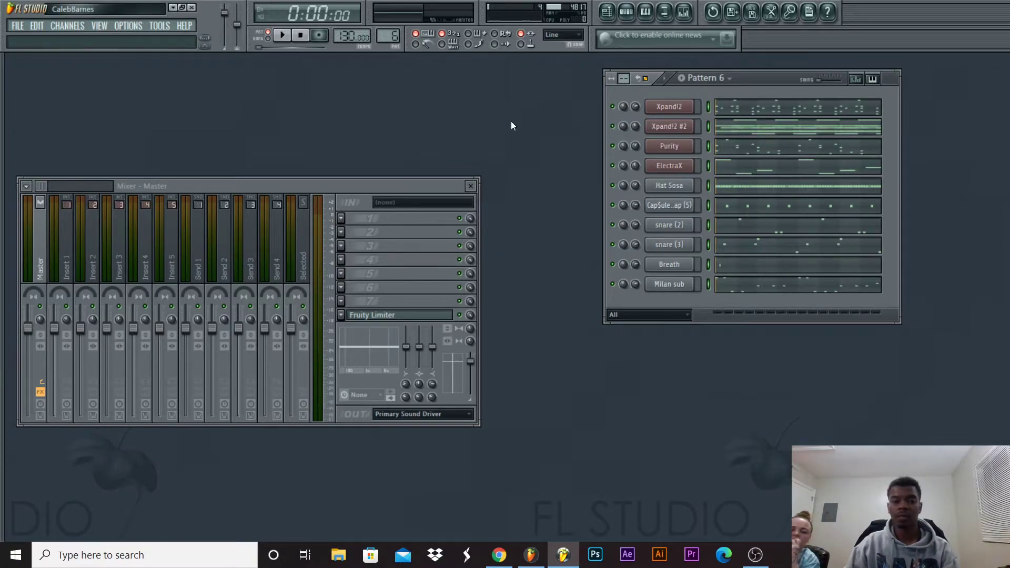
pyautogui.moveTo(373, 185); pyautogui.dragTo(483, 137)
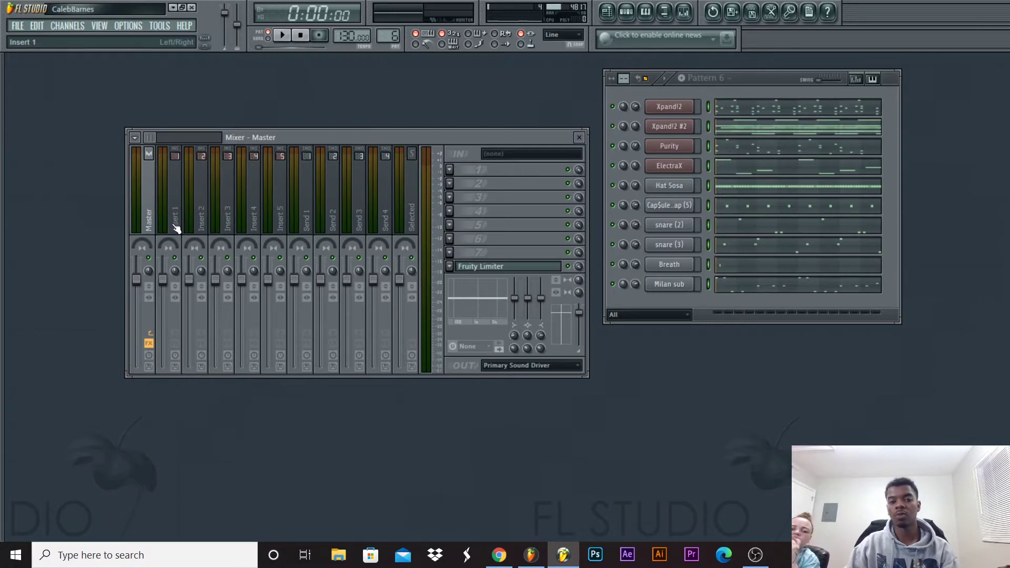
pyautogui.click(687, 14)
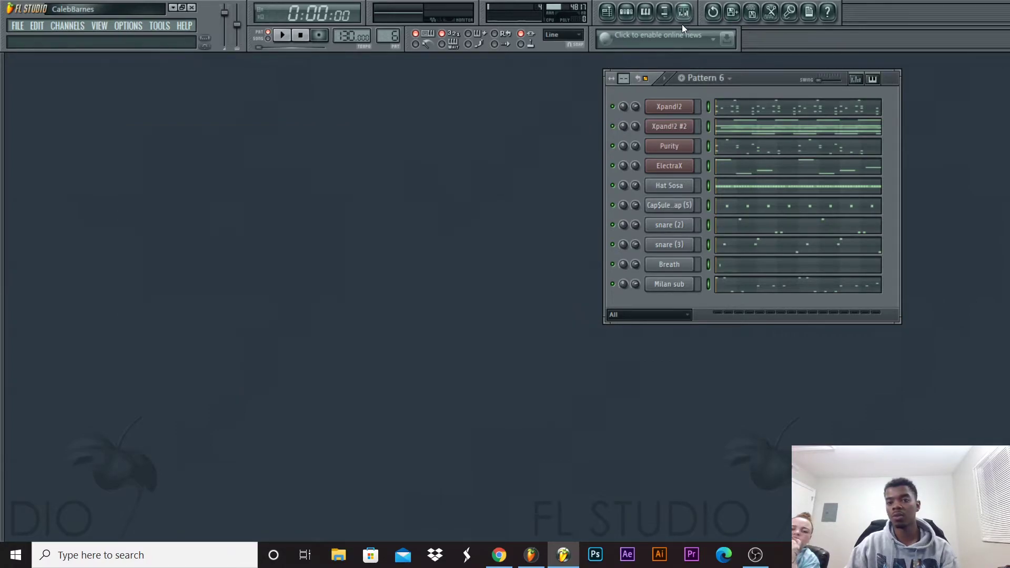
pyautogui.click(686, 16)
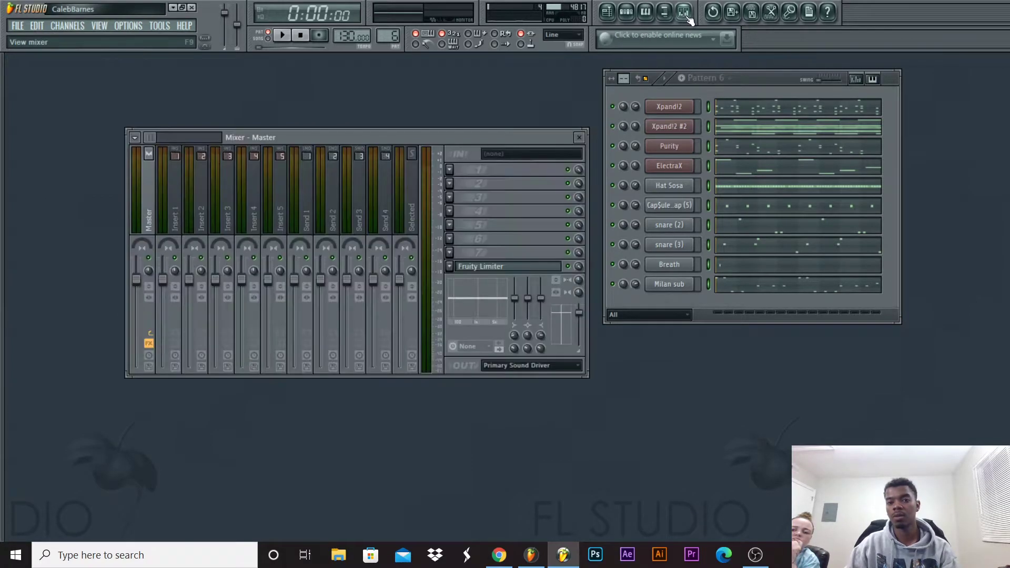
pyautogui.rightClick(174, 213)
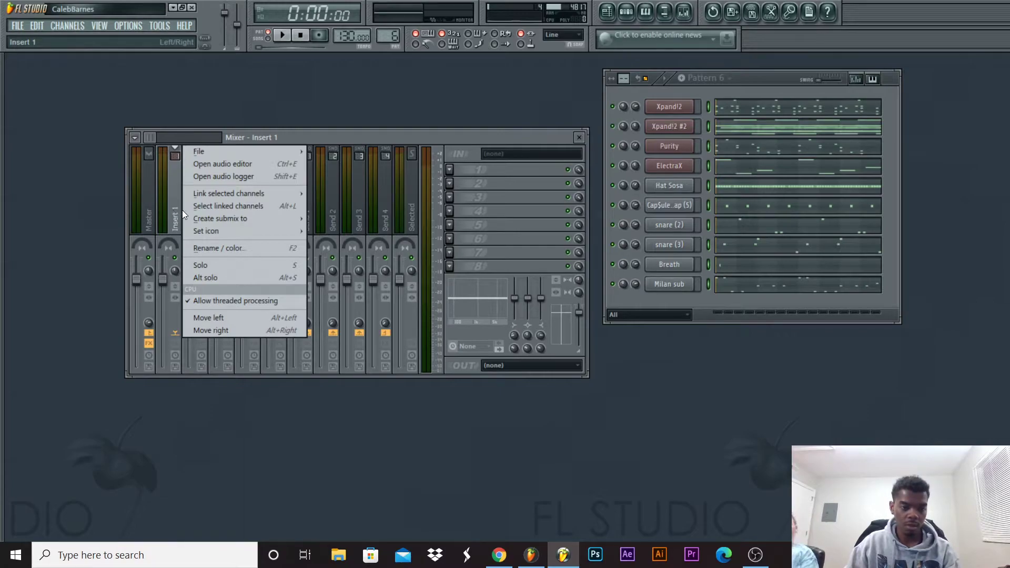
pyautogui.moveTo(248, 195)
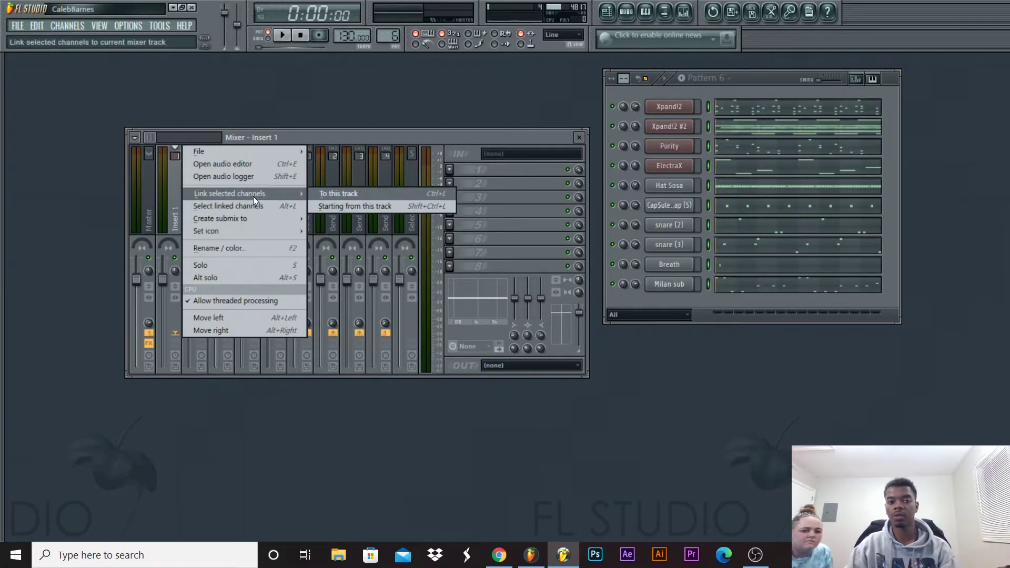
pyautogui.click(374, 207)
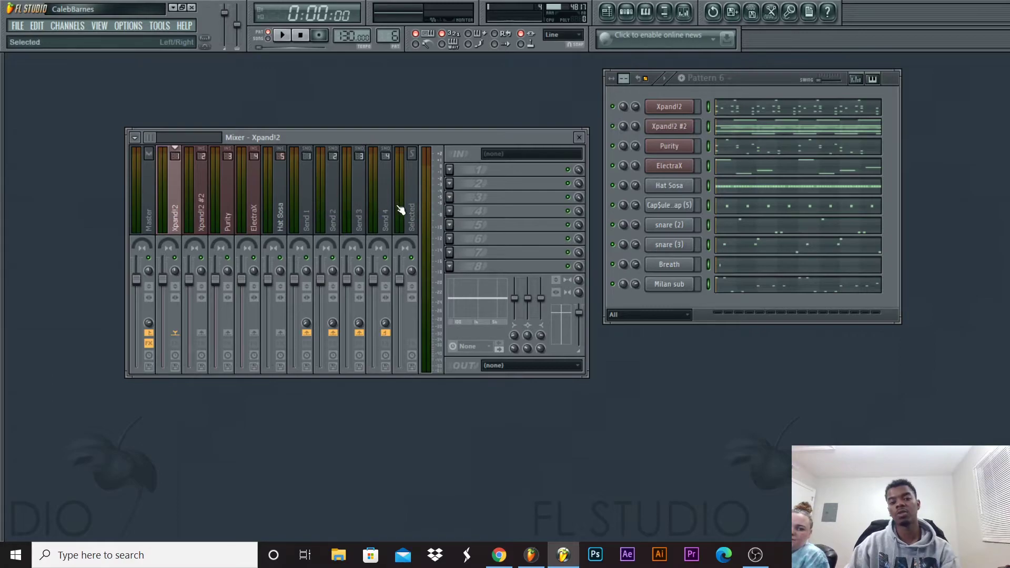
# Play back the beat twice to check the levels of the linked channels in the mixer.
pyautogui.press('space')
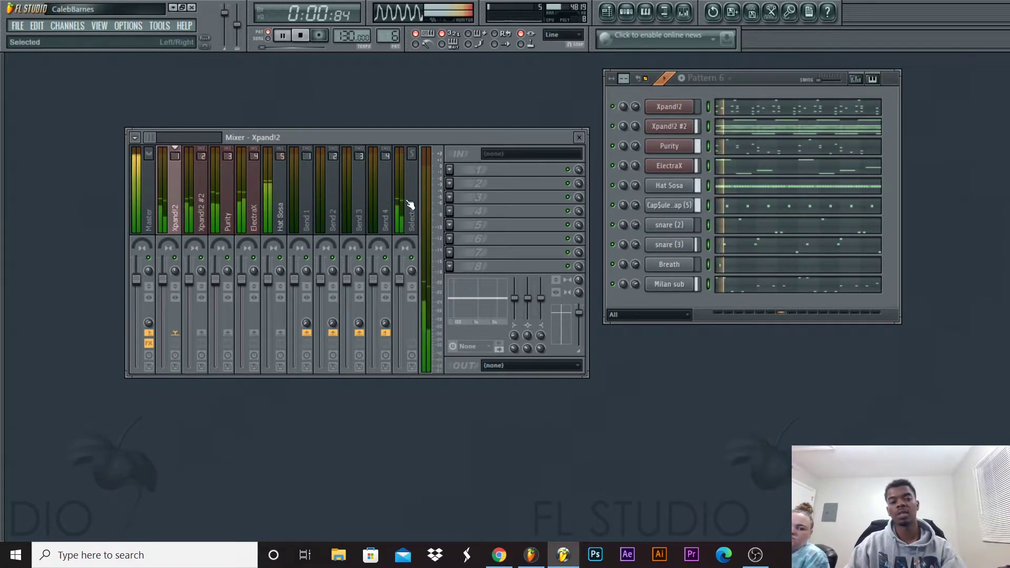
pyautogui.press('space')
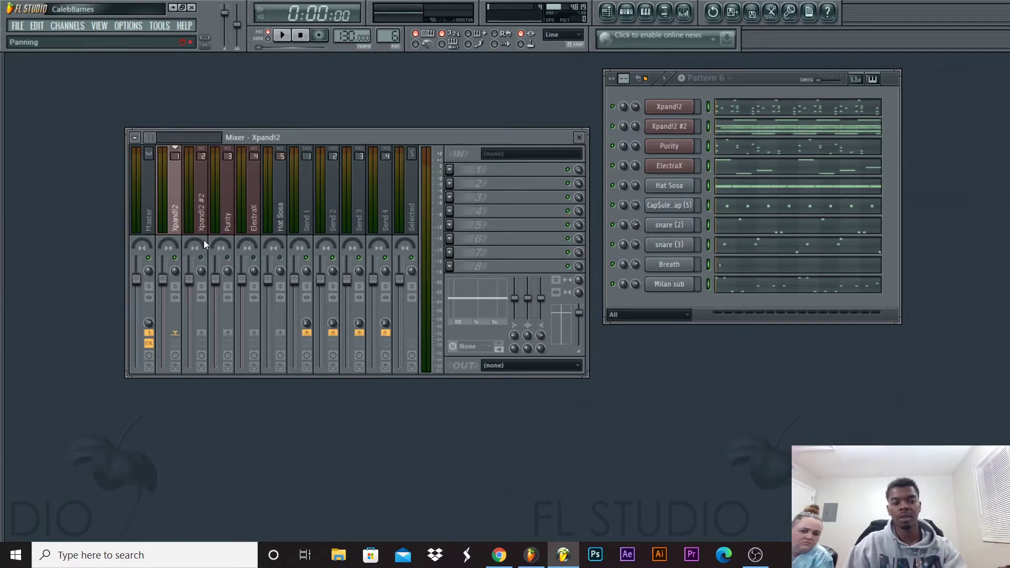
pyautogui.press('space')
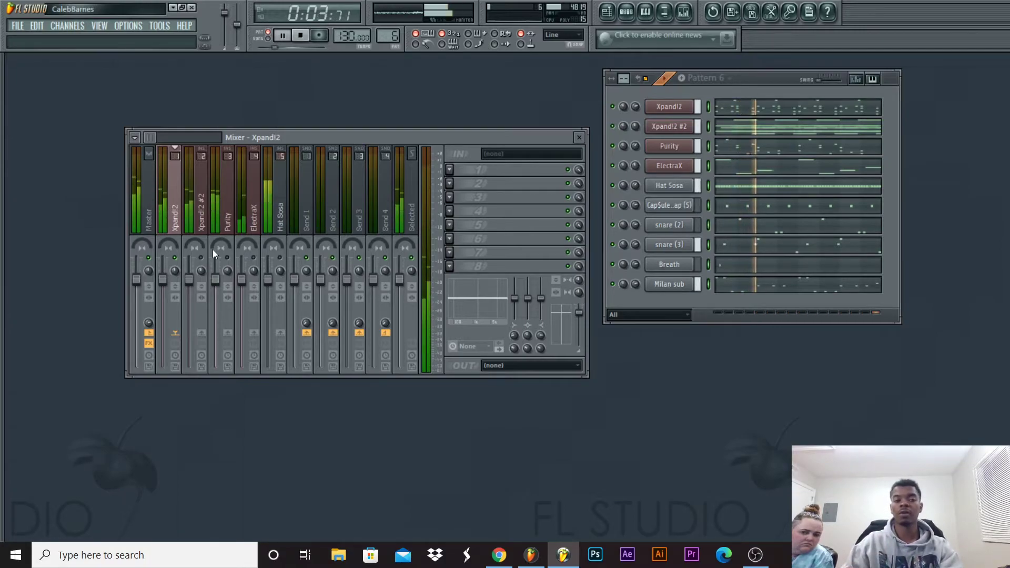
pyautogui.press('space')
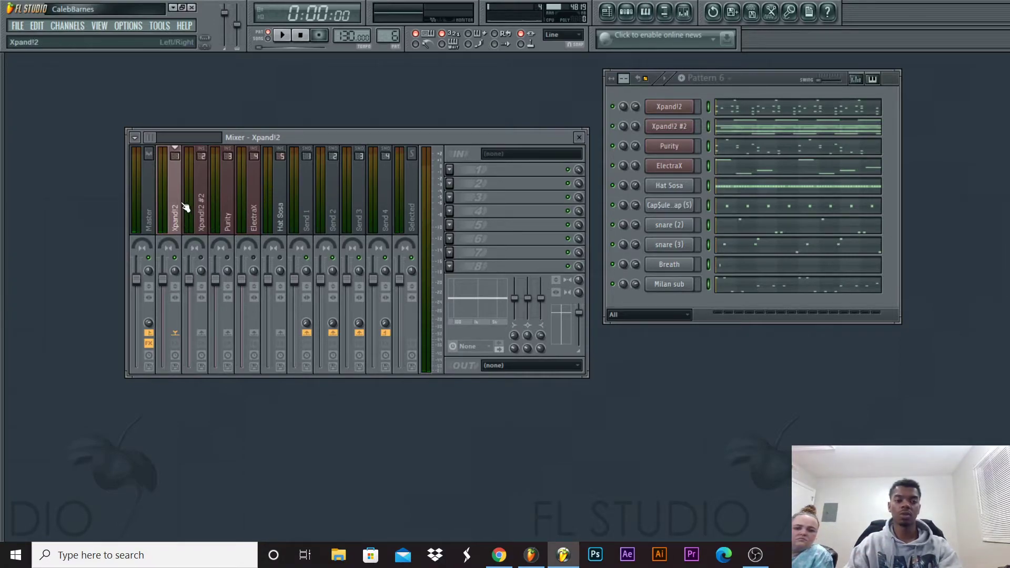
# Load Fruity Parametric EQ 2 into the first effect slot of the Xpand!2 mixer track and reposition its window.
pyautogui.click(451, 169)
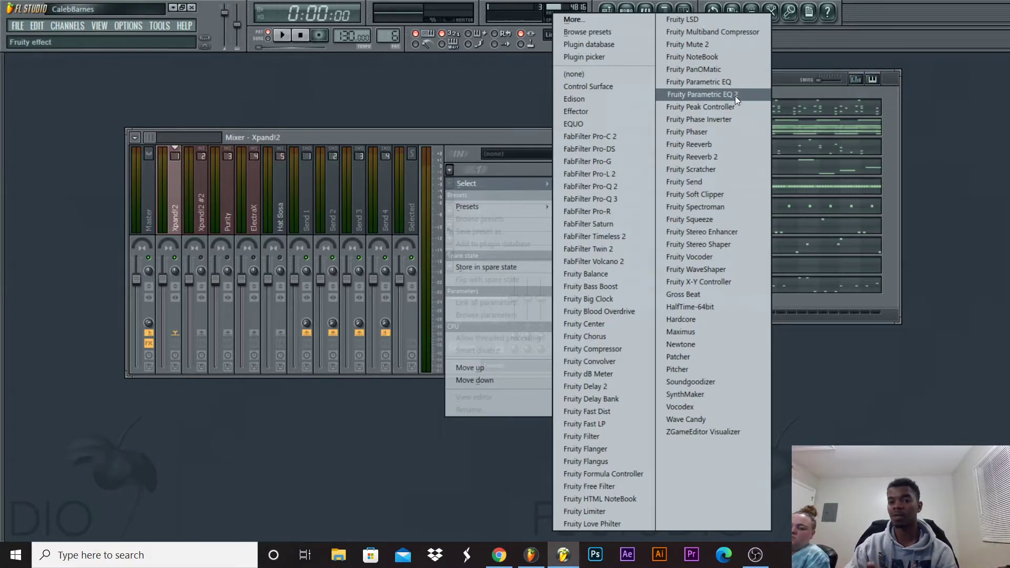
pyautogui.click(700, 95)
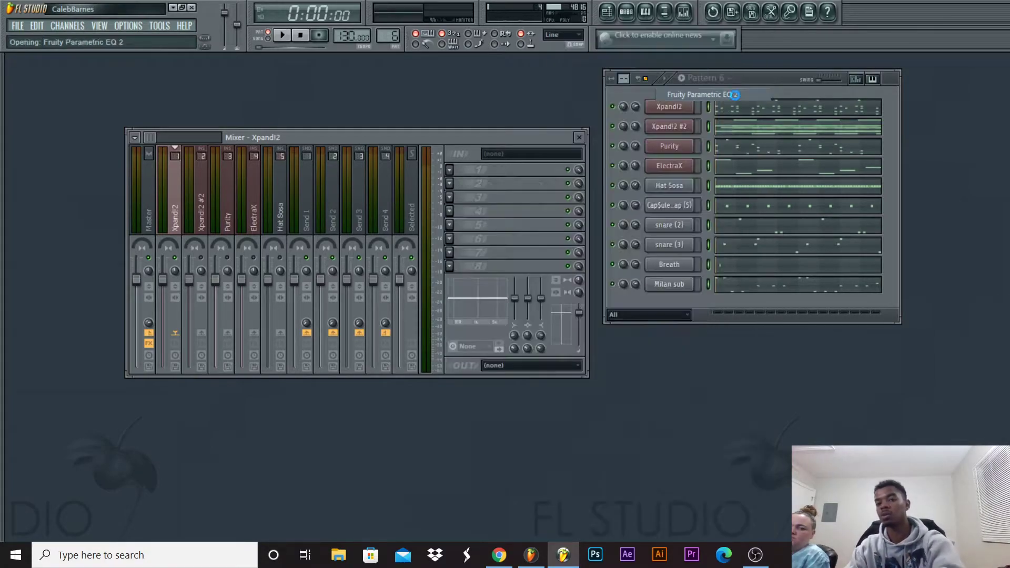
pyautogui.moveTo(229, 152); pyautogui.dragTo(426, 218)
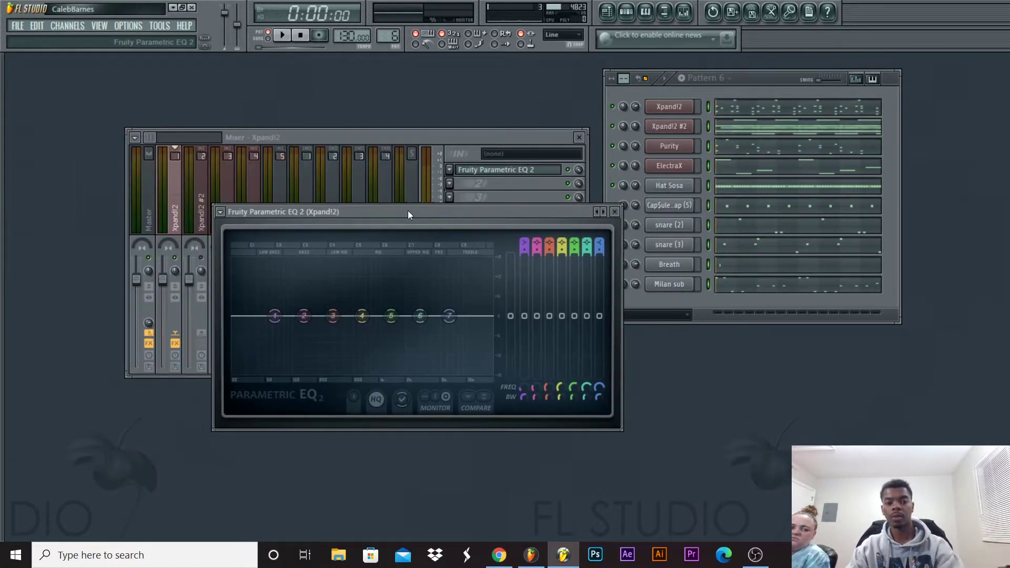
# Play the beat with the equalizer open to examine the frequency spectrum of the Xpand!2 track.
pyautogui.press('space')
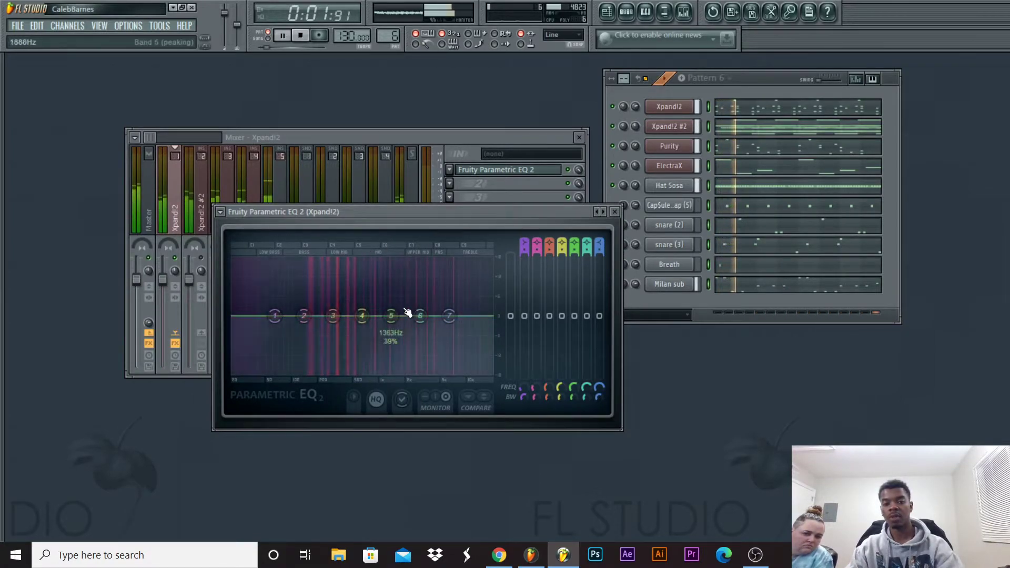
pyautogui.press('space')
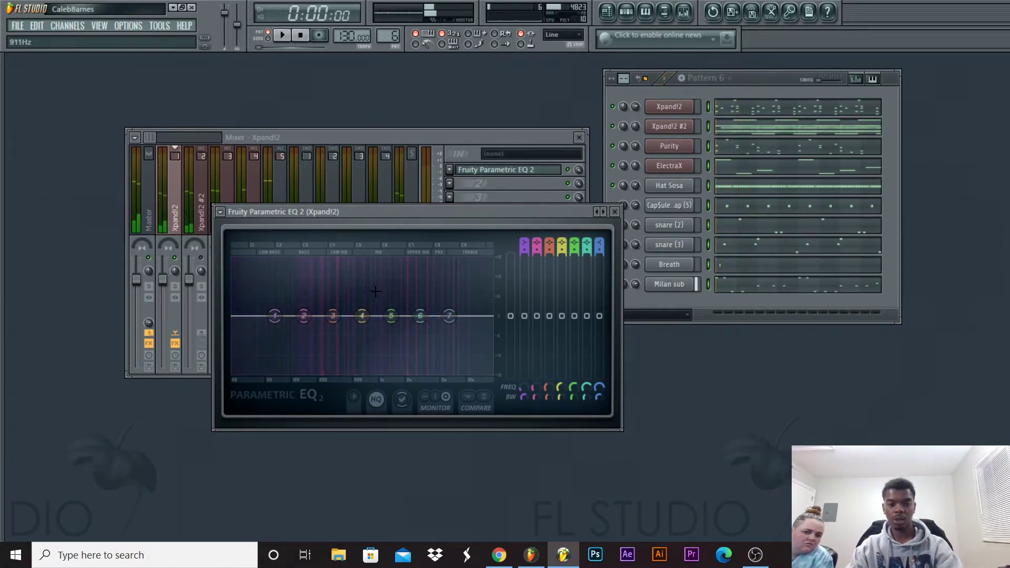
pyautogui.moveTo(421, 213); pyautogui.dragTo(413, 167)
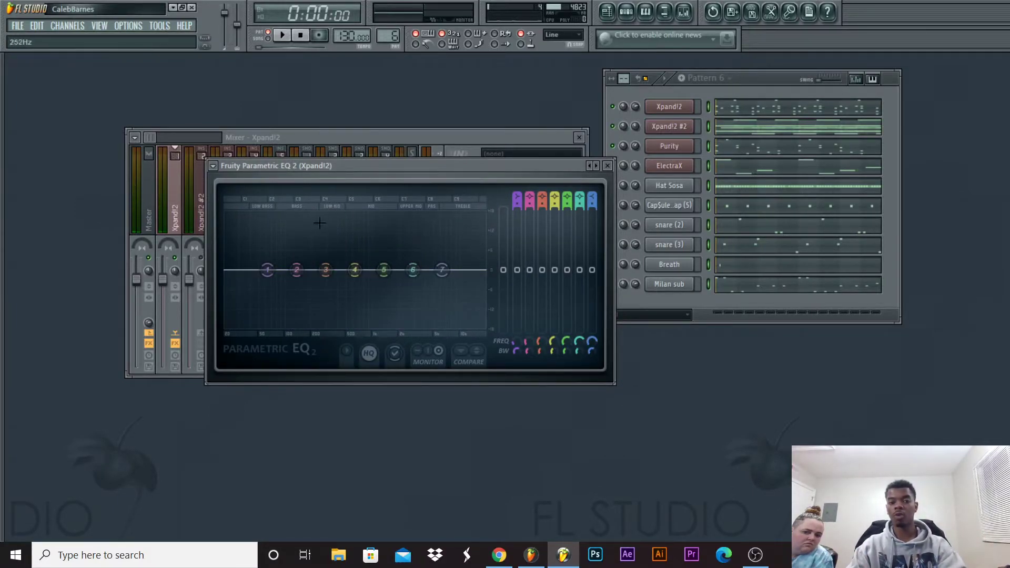
pyautogui.press('space')
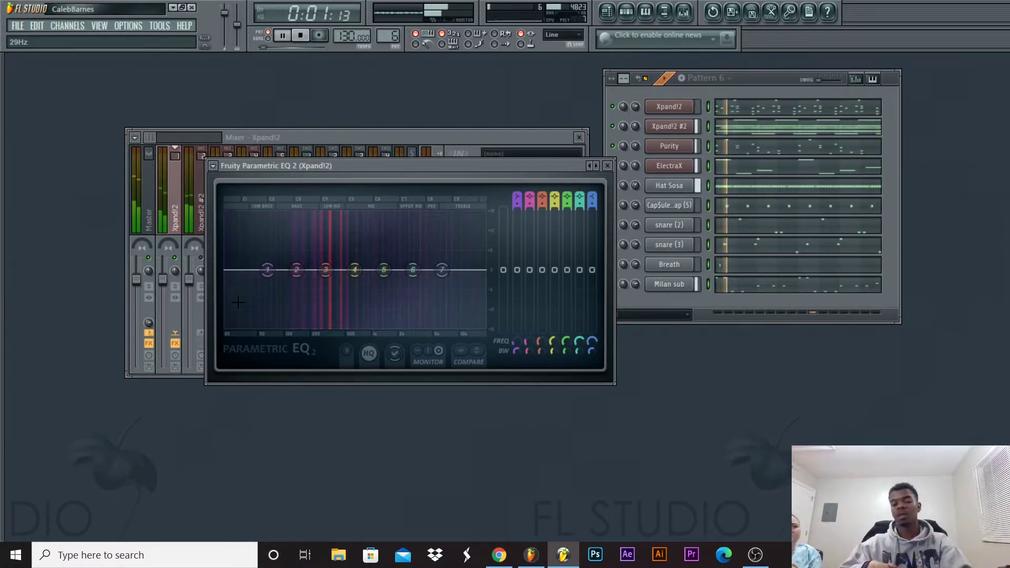
# Cut the lows of the Xpand!2 track by pulling EQ band 1 fully down in the low mids and steepening its slope.
pyautogui.moveTo(267, 270); pyautogui.dragTo(318, 327)
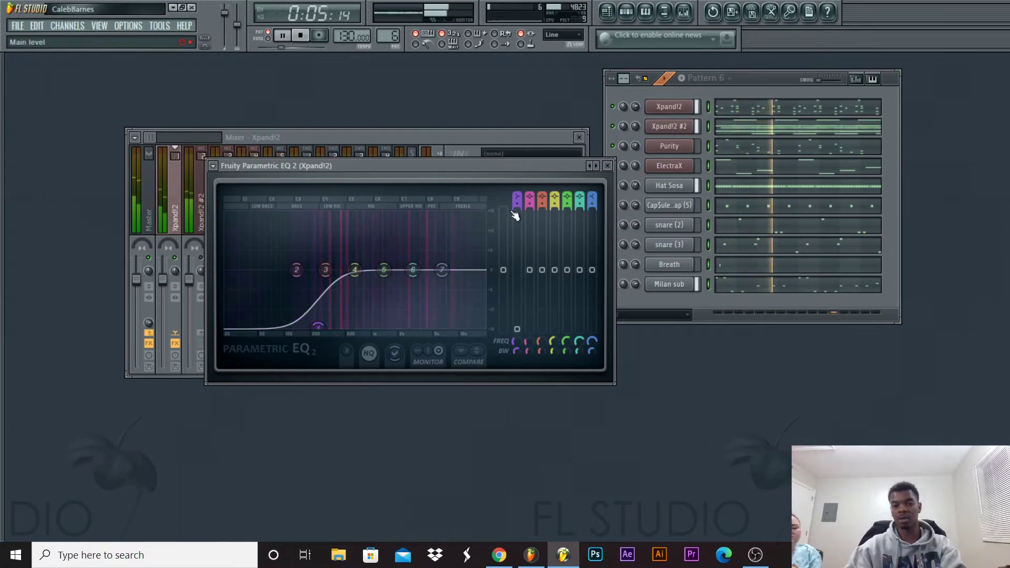
pyautogui.moveTo(517, 204); pyautogui.dragTo(517, 184)
pyautogui.moveTo(318, 327); pyautogui.dragTo(324, 327)
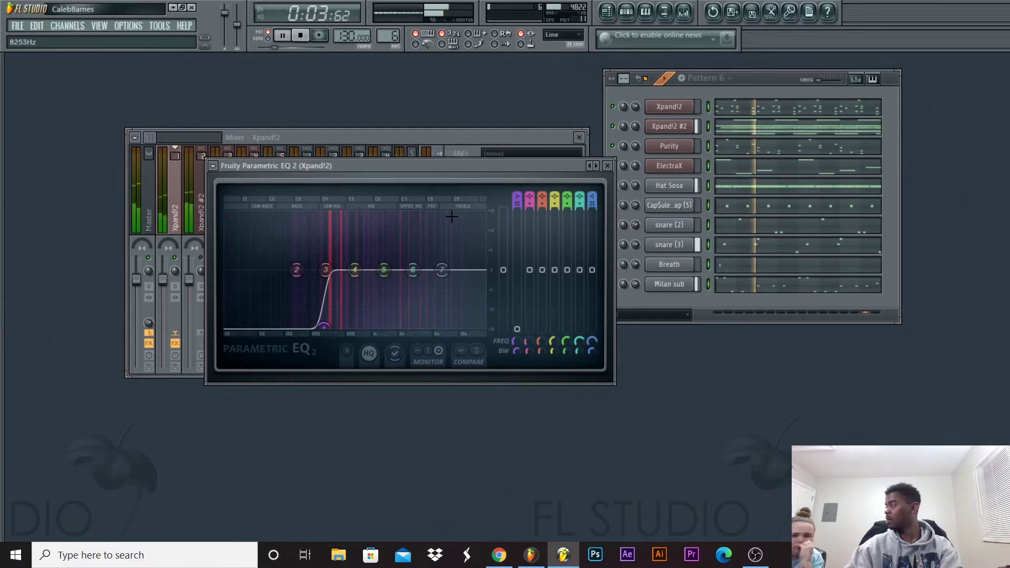
# Cut the highest treble of the Xpand!2 track by pulling EQ band 7 fully down below 20000 Hz, and close the equalizer.
pyautogui.moveTo(447, 277)
pyautogui.moveTo(447, 277); pyautogui.dragTo(483, 328)
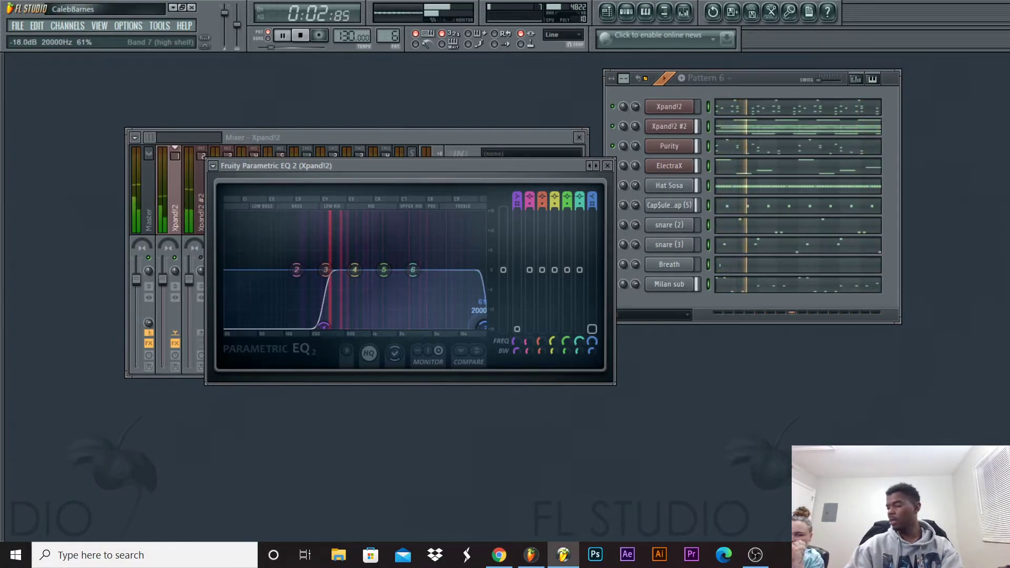
pyautogui.moveTo(483, 328); pyautogui.dragTo(462, 327)
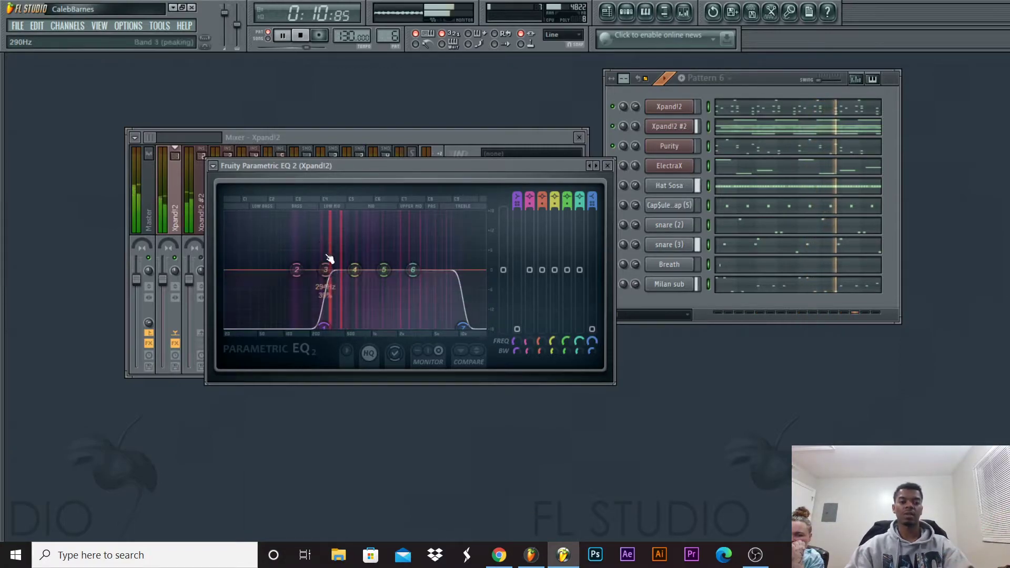
pyautogui.click(607, 166)
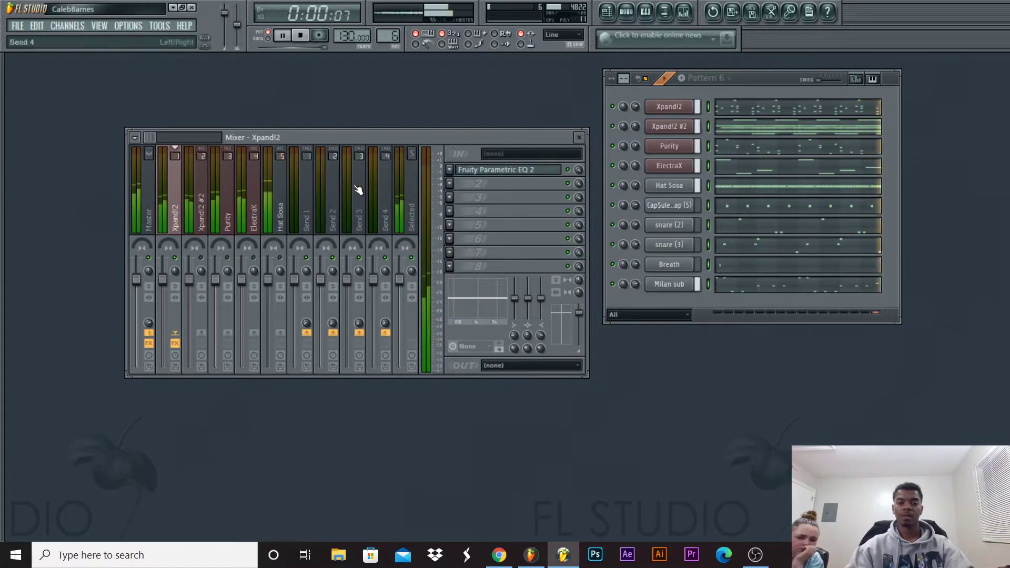
# Load Fruity Parametric EQ 2 into the first effect slot of the Hat Sosa mixer track.
pyautogui.click(194, 210)
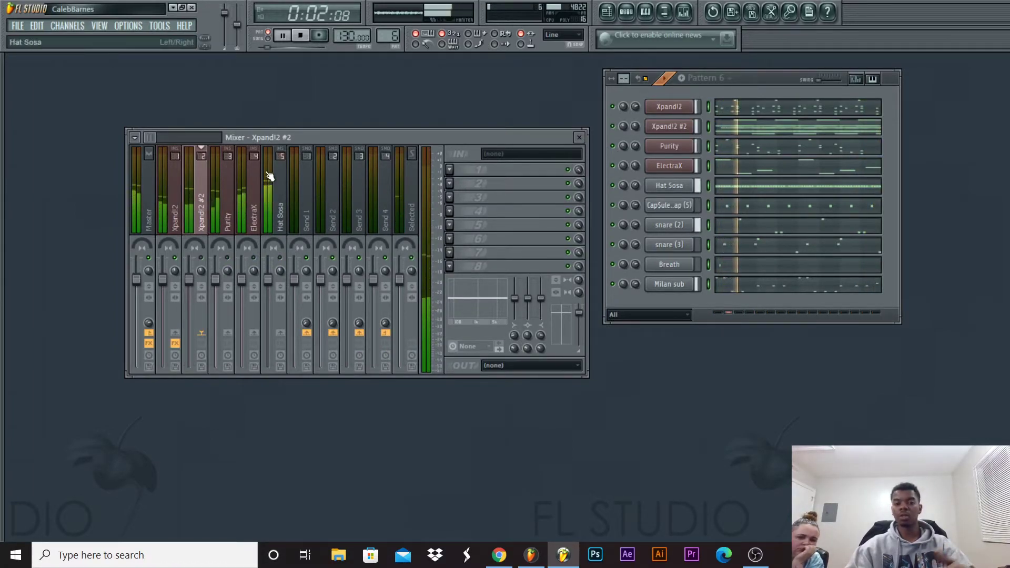
pyautogui.click(222, 218)
pyautogui.click(242, 207)
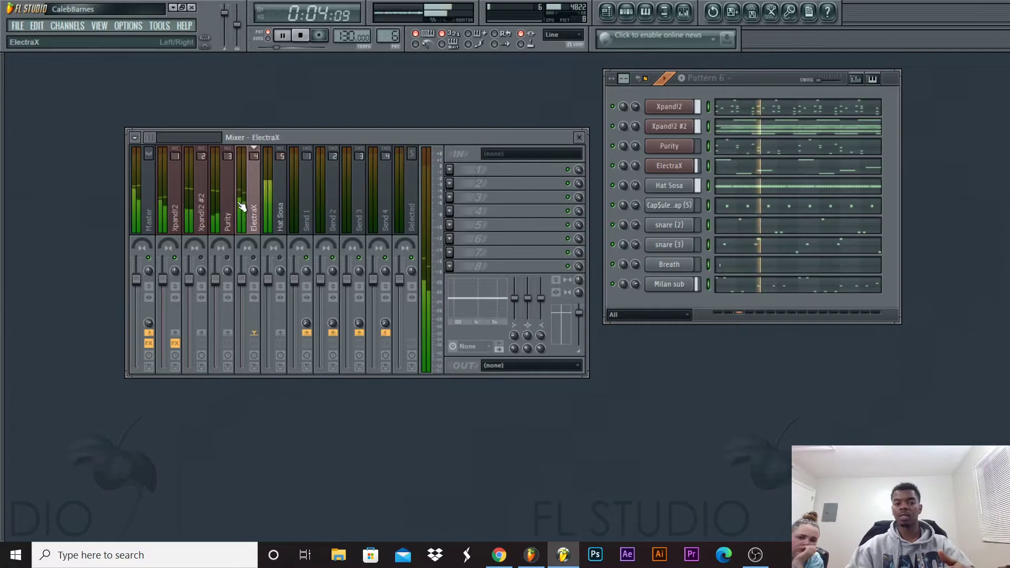
pyautogui.click(267, 203)
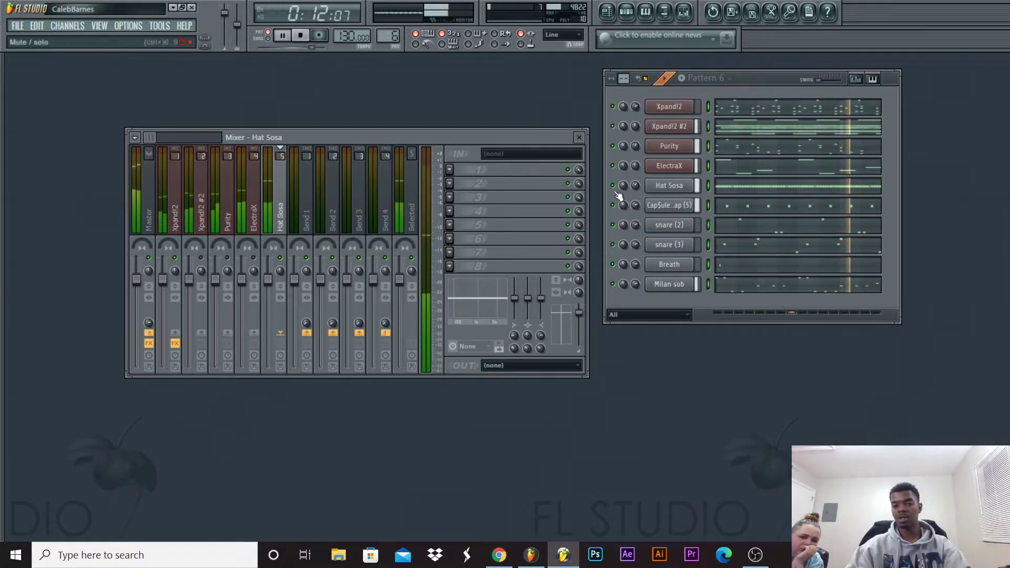
pyautogui.click(455, 172)
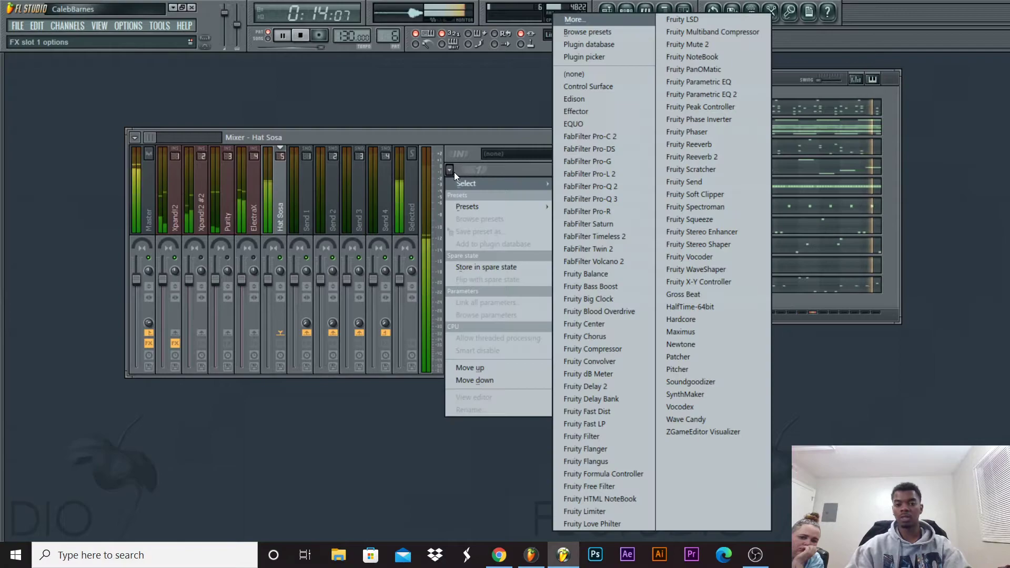
pyautogui.click(706, 96)
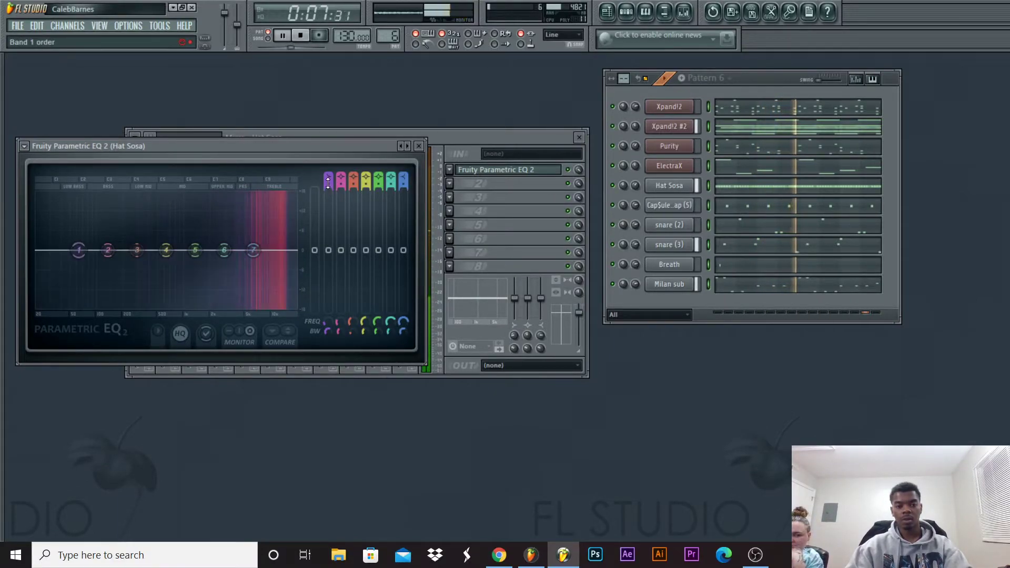
# Isolate the hi-hat's treble range on Hat Sosa with a steep low cut on band 1 and a Steep 8 high cut on band 7.
pyautogui.moveTo(85, 251); pyautogui.dragTo(233, 308)
pyautogui.scroll(6, 328, 186)
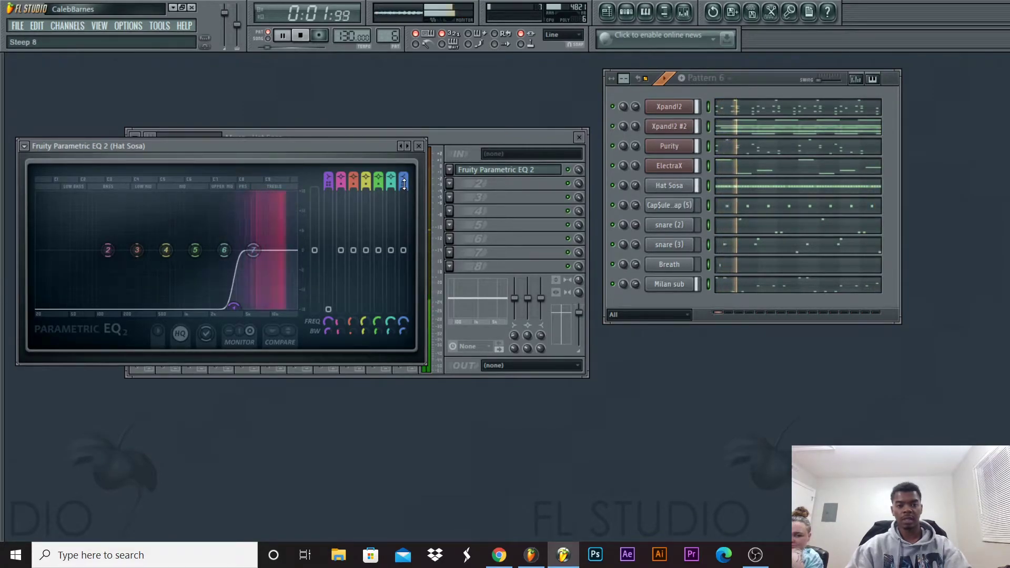
pyautogui.moveTo(254, 250); pyautogui.dragTo(289, 306)
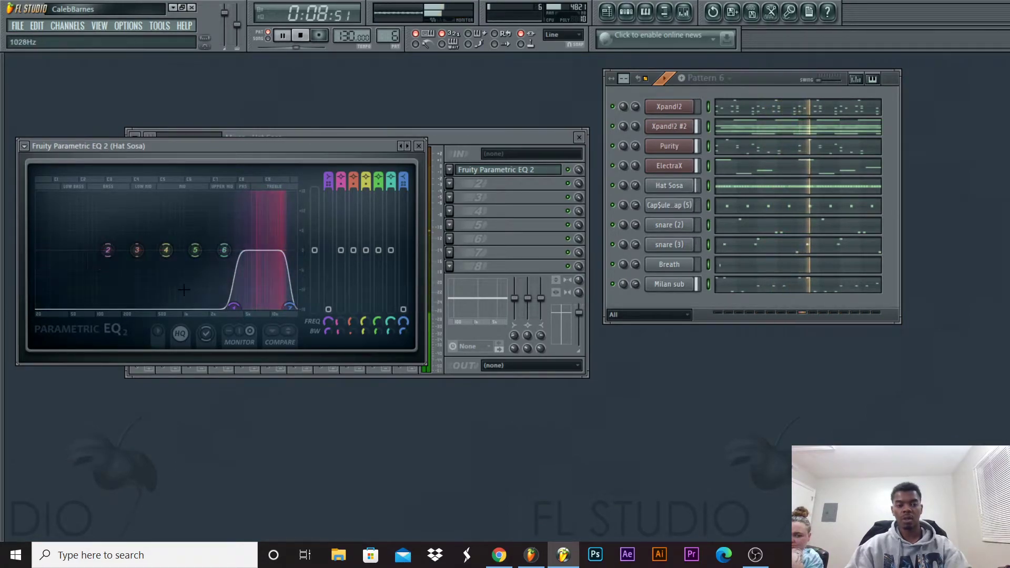
# Compare the Hat Sosa sound with band 1's low cut at about 31 Hz, restore the cut just below the treble, and close the equalizer.
pyautogui.moveTo(234, 306); pyautogui.dragTo(52, 307)
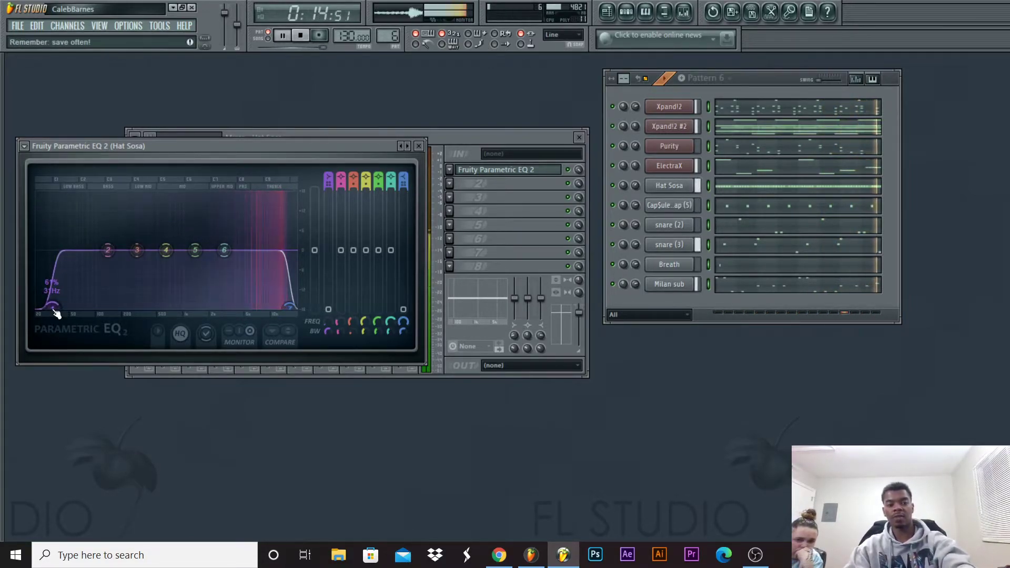
pyautogui.moveTo(60, 298); pyautogui.dragTo(235, 307)
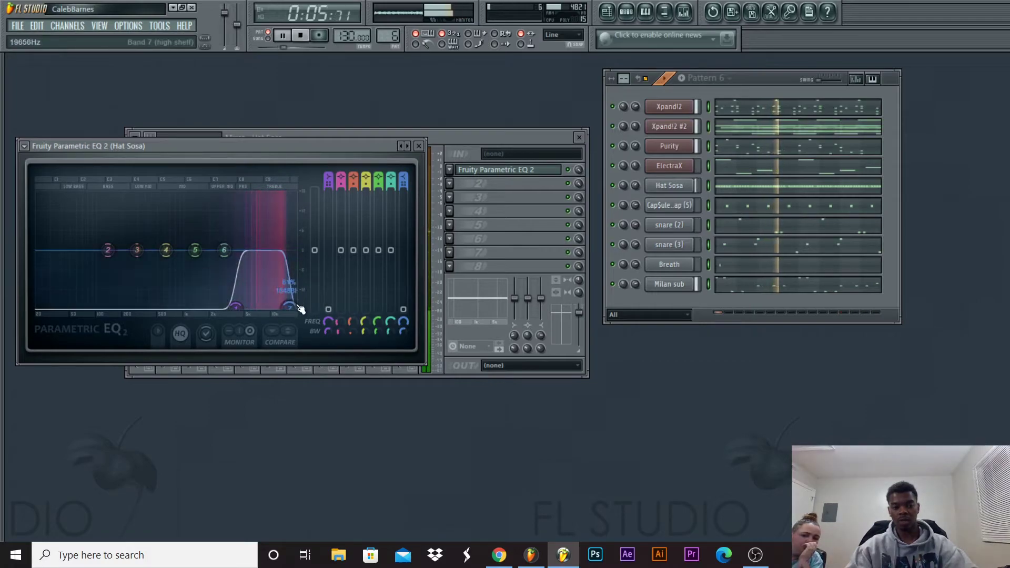
pyautogui.click(419, 146)
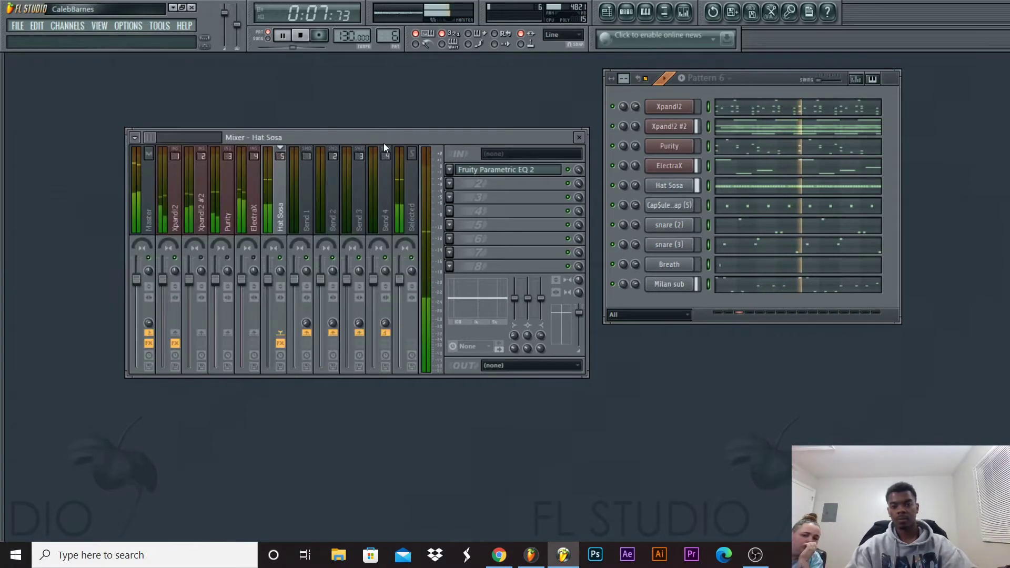
# Load Fruity Parametric EQ 2 into the first effect slot of the Milan sub track on Insert 10.
pyautogui.click(311, 232)
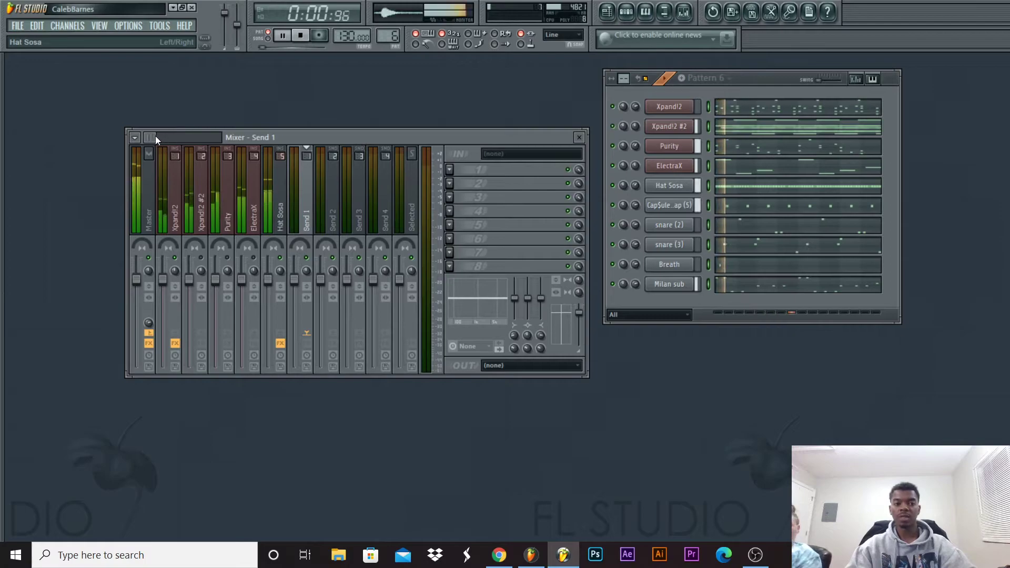
pyautogui.moveTo(153, 138); pyautogui.dragTo(156, 140)
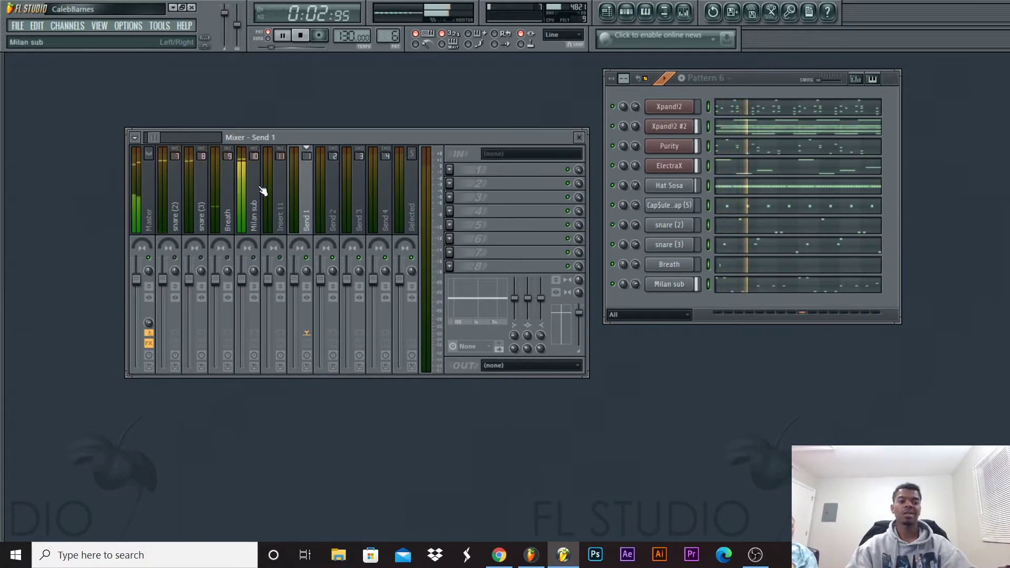
pyautogui.click(244, 194)
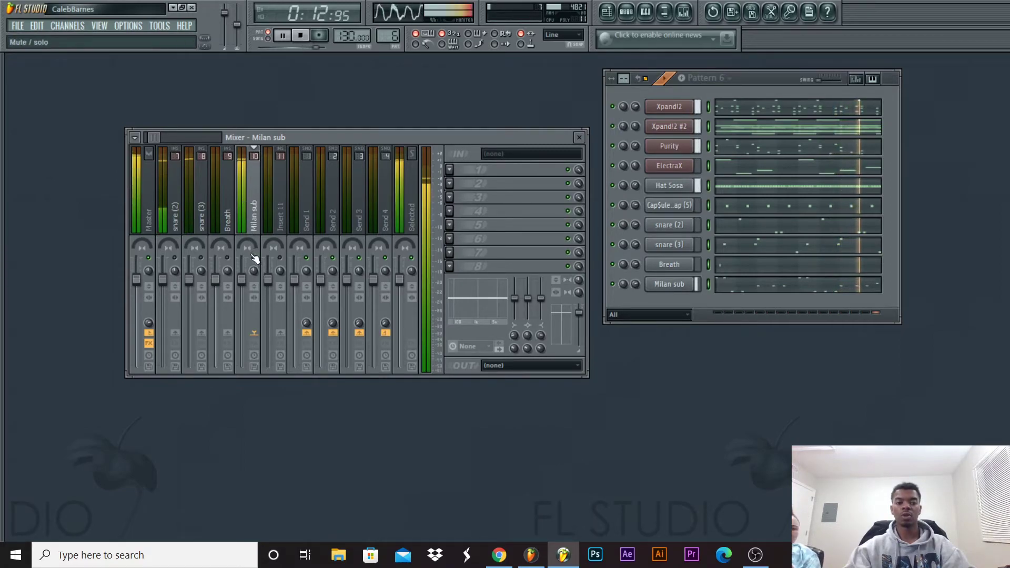
pyautogui.click(449, 169)
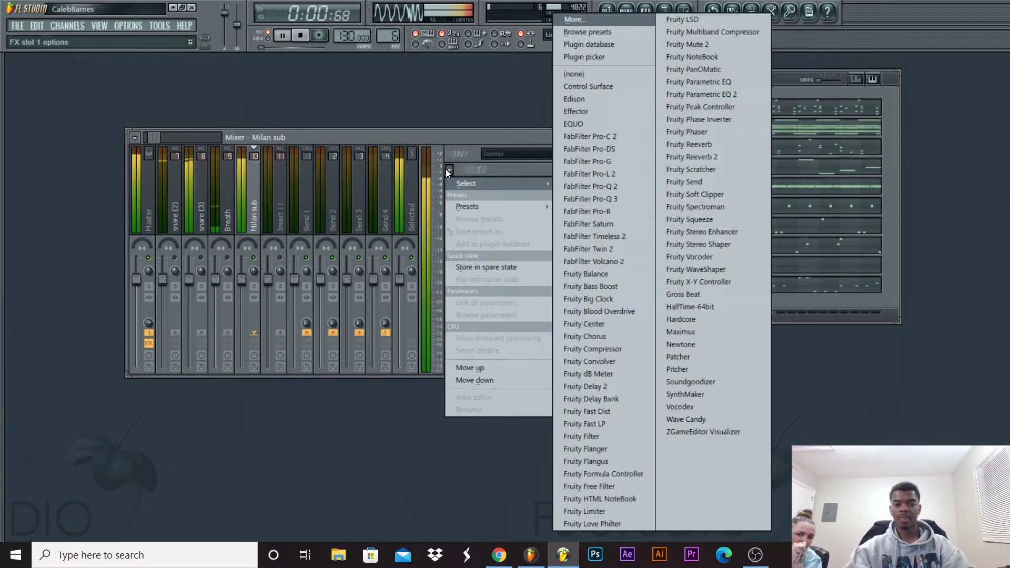
pyautogui.click(697, 94)
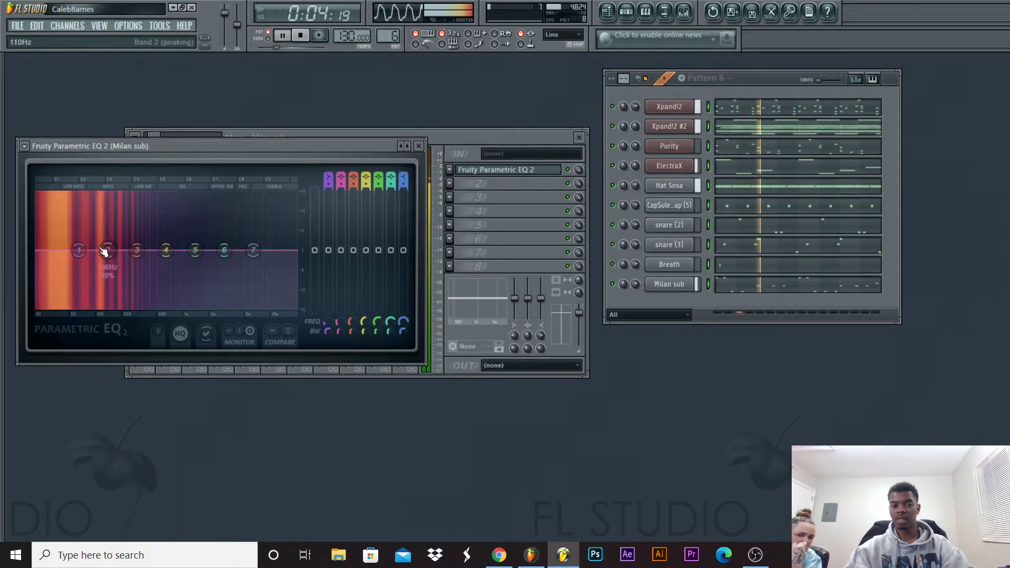
# Cut the highs of Milan sub with EQ band 7 at -18 dB, using the Steep 8 order and lowering its frequency to about 242 Hz.
pyautogui.moveTo(253, 250); pyautogui.dragTo(156, 307)
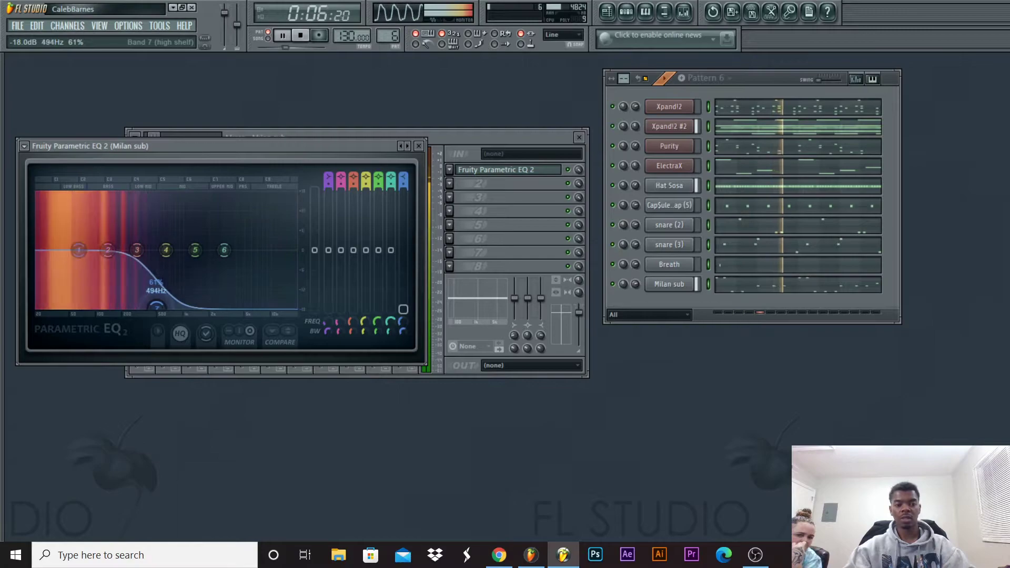
pyautogui.moveTo(403, 185); pyautogui.dragTo(403, 158)
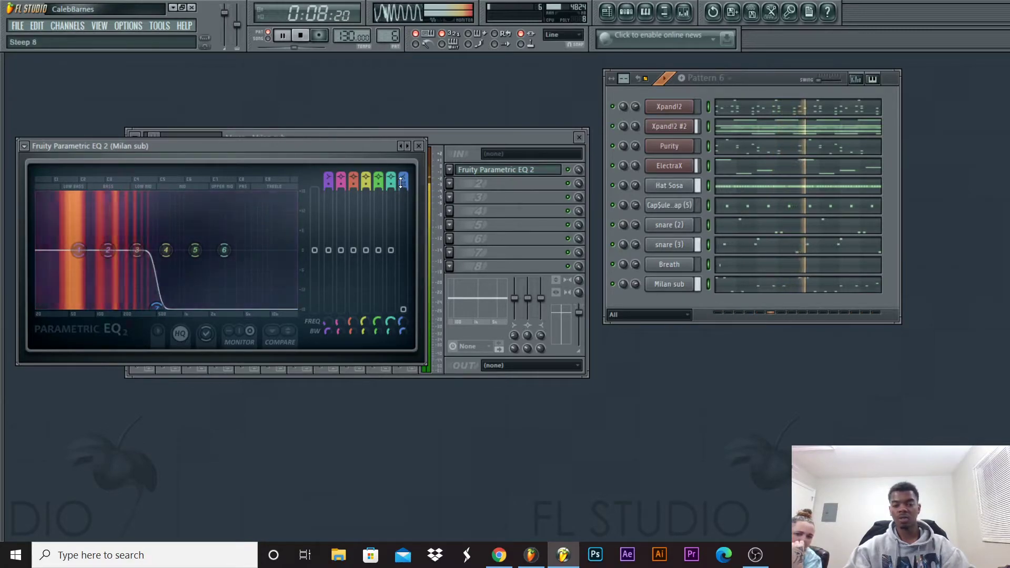
pyautogui.press('space')
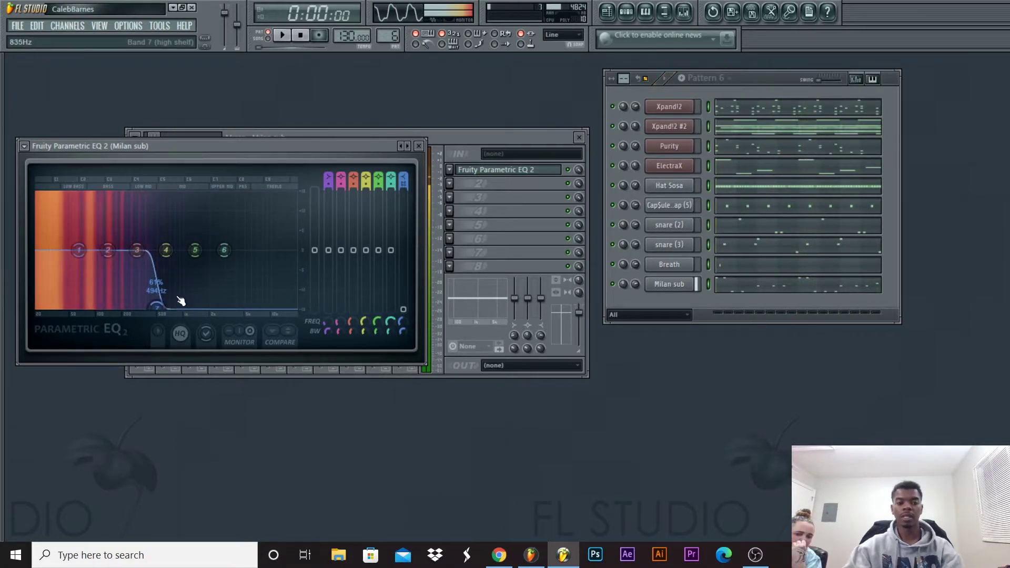
pyautogui.moveTo(137, 307); pyautogui.dragTo(130, 308)
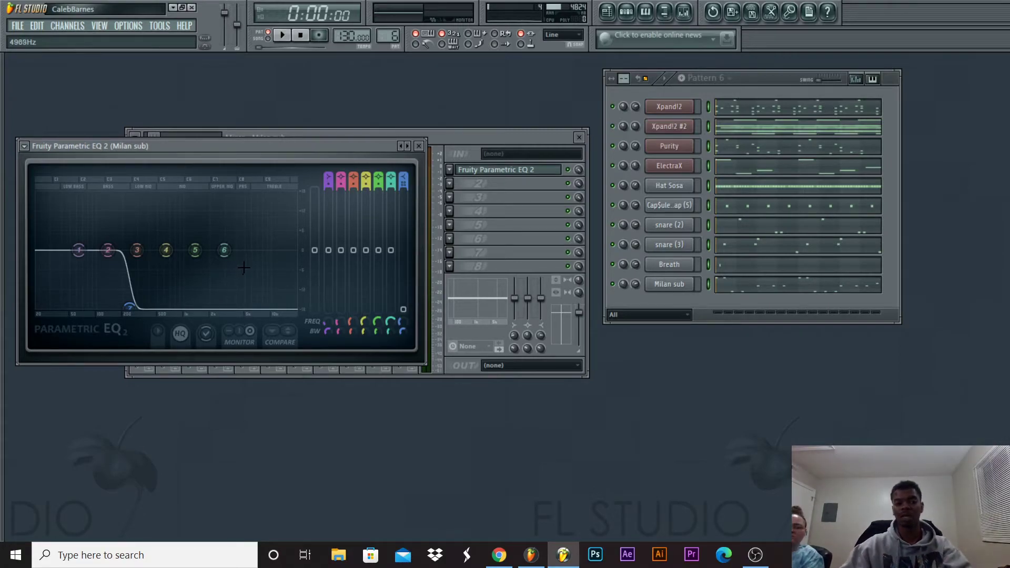
# Play the beat, compare Milan sub's band 7 high cut at 2362 Hz with a steeper slope, and return the cut to the upper bass.
pyautogui.press('space')
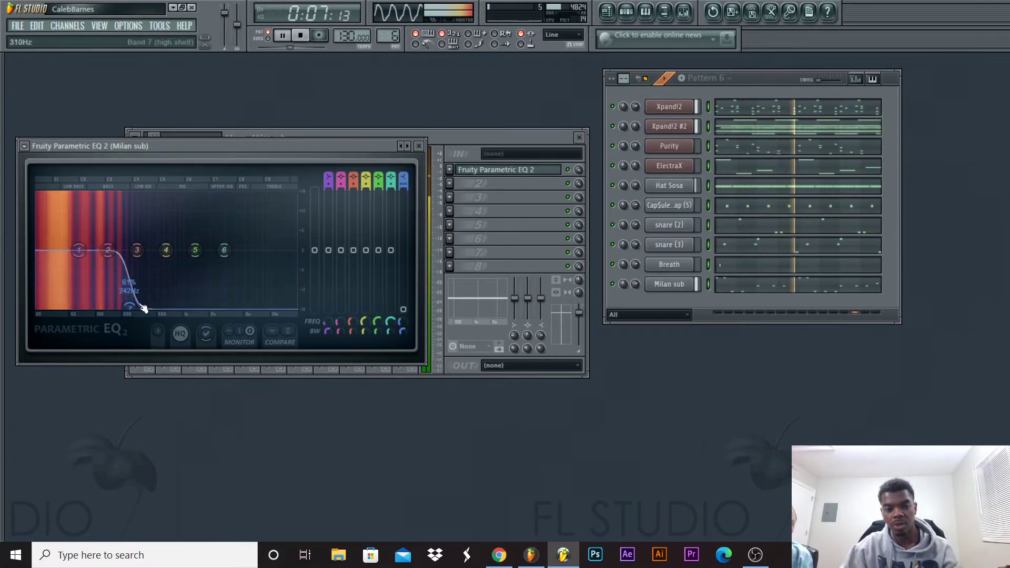
pyautogui.moveTo(129, 306); pyautogui.dragTo(214, 307)
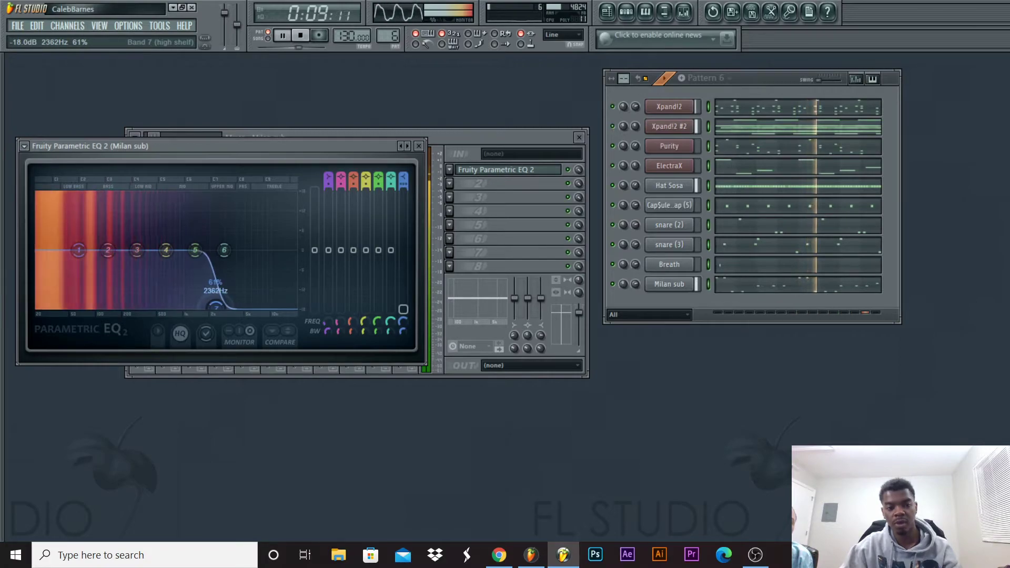
pyautogui.moveTo(404, 182); pyautogui.dragTo(403, 183)
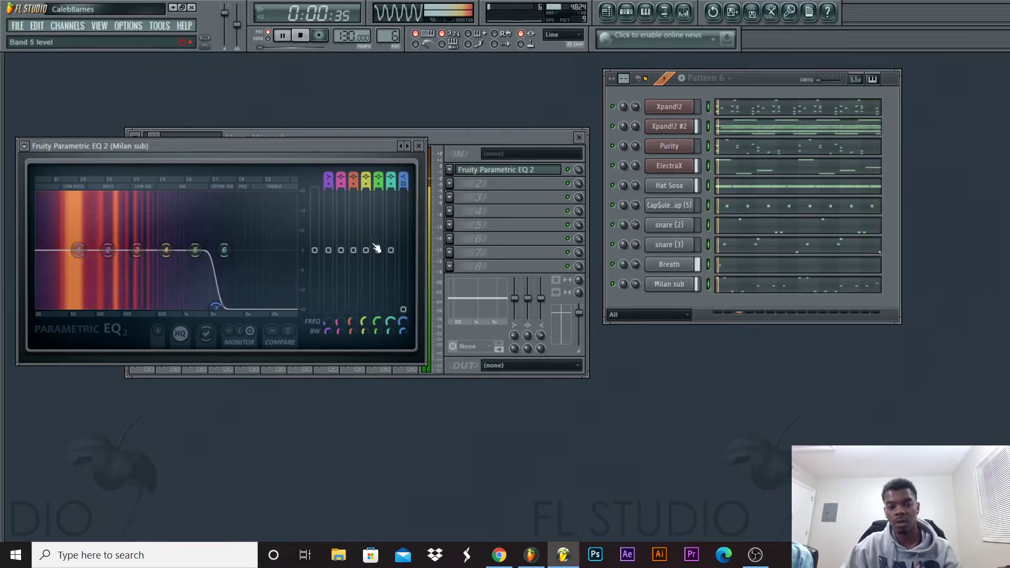
pyautogui.moveTo(235, 309); pyautogui.dragTo(126, 307)
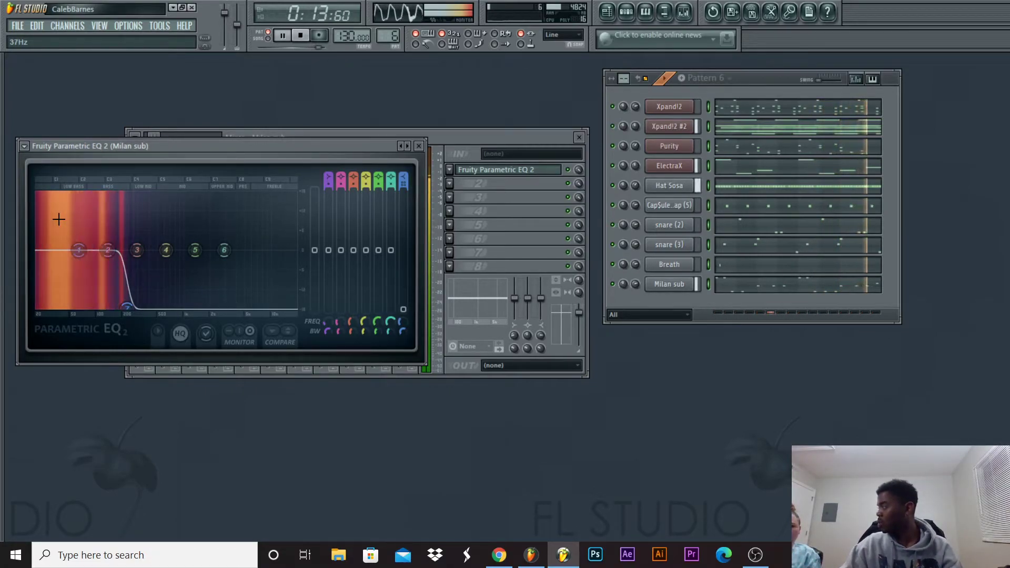
# Boost Milan sub's low end slightly with EQ band 1 and moderately around 100 Hz with a widened band 2, and close the equalizer.
pyautogui.moveTo(78, 251); pyautogui.dragTo(76, 245)
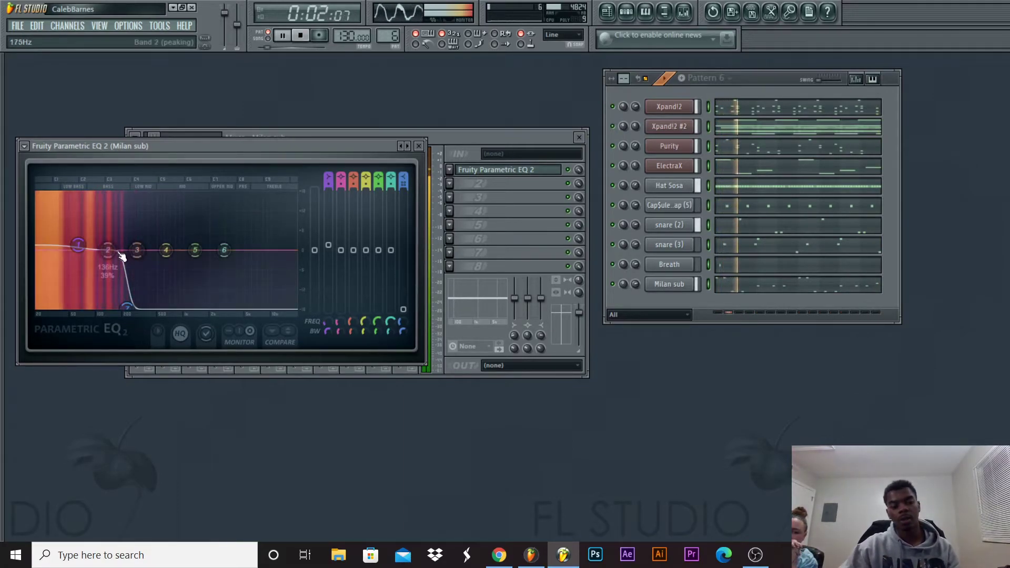
pyautogui.moveTo(108, 250); pyautogui.dragTo(106, 247)
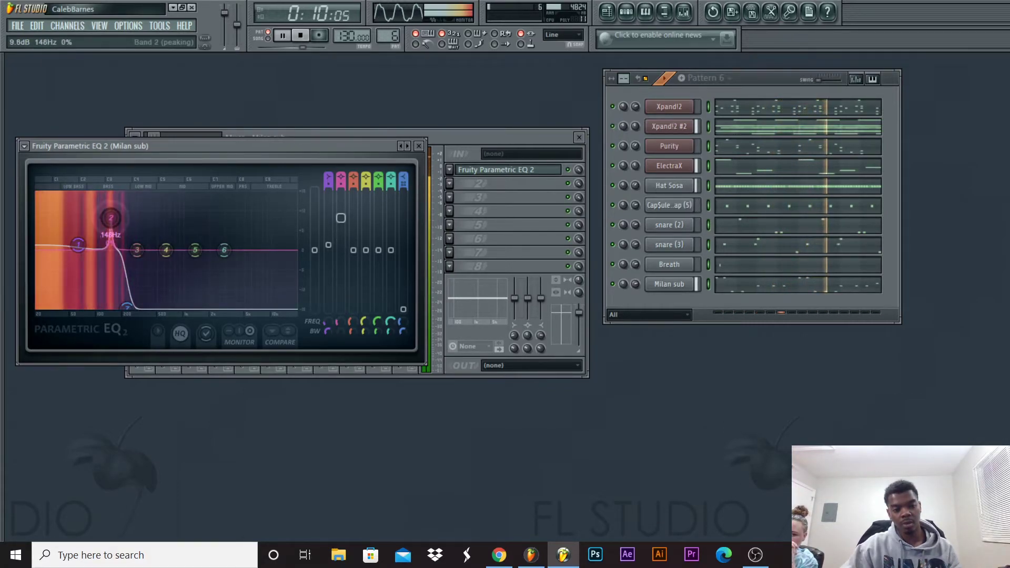
pyautogui.moveTo(107, 223); pyautogui.dragTo(104, 214)
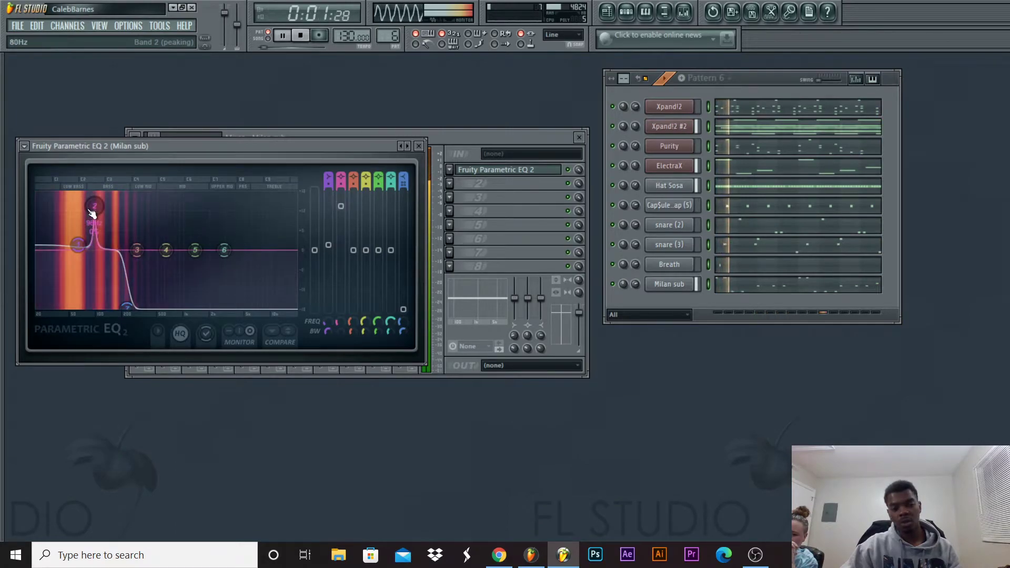
pyautogui.scroll(2, 94, 212)
pyautogui.moveTo(93, 213); pyautogui.dragTo(95, 232)
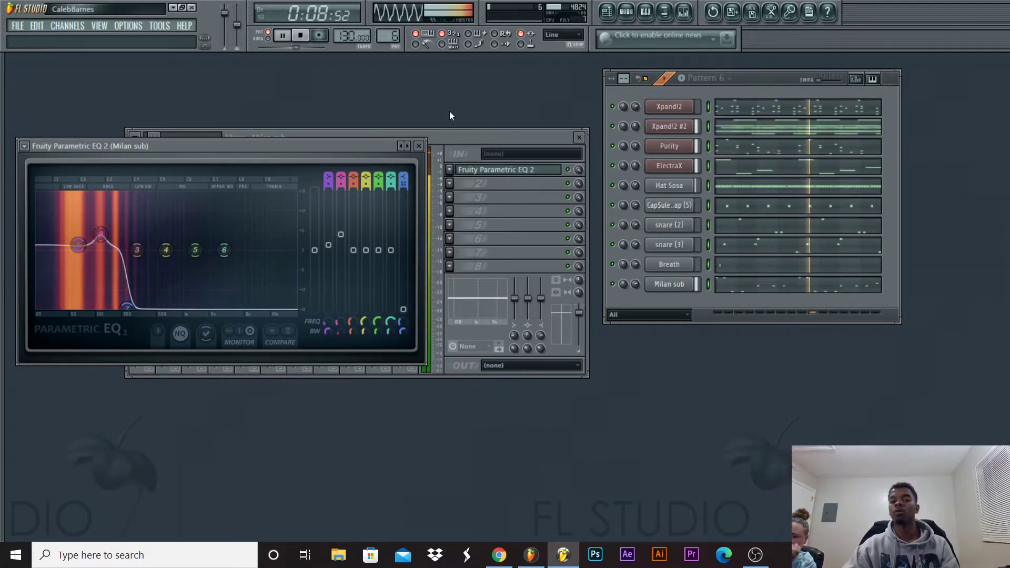
pyautogui.click(420, 146)
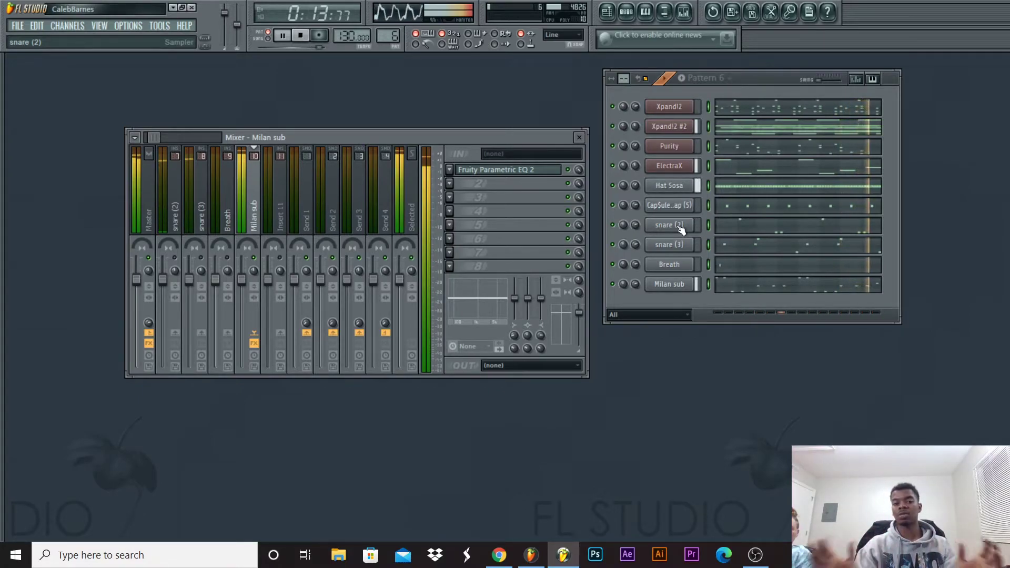
# Try adjusting the stereo separation of the Milan sub mixer track and reset it to its default.
pyautogui.moveTo(254, 285); pyautogui.dragTo(254, 278)
pyautogui.rightClick(255, 268)
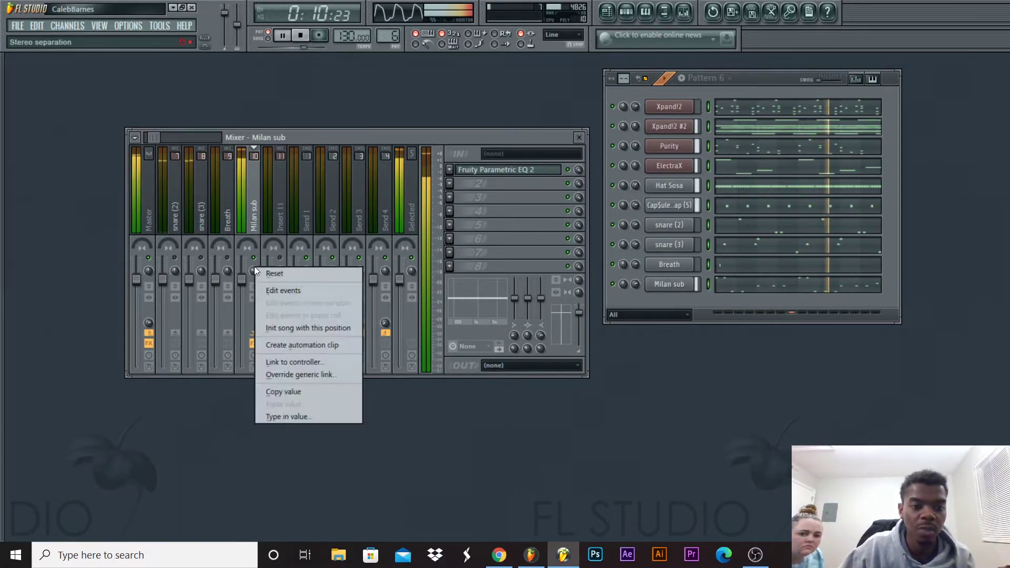
pyautogui.click(267, 274)
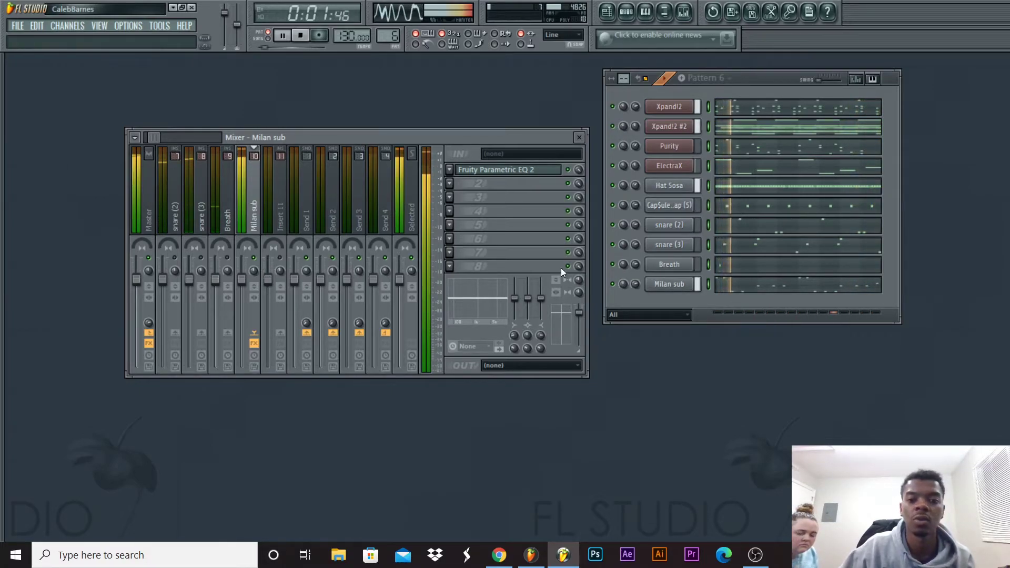
# Widen the mixer to show every insert track up to 23 and make it a detached window.
pyautogui.moveTo(588, 273); pyautogui.dragTo(895, 274)
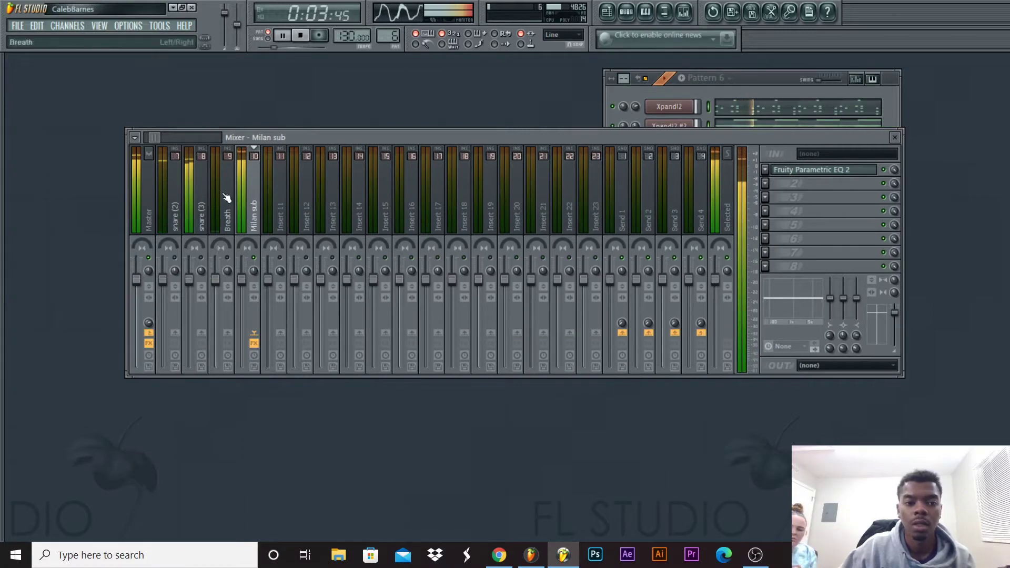
pyautogui.click(135, 138)
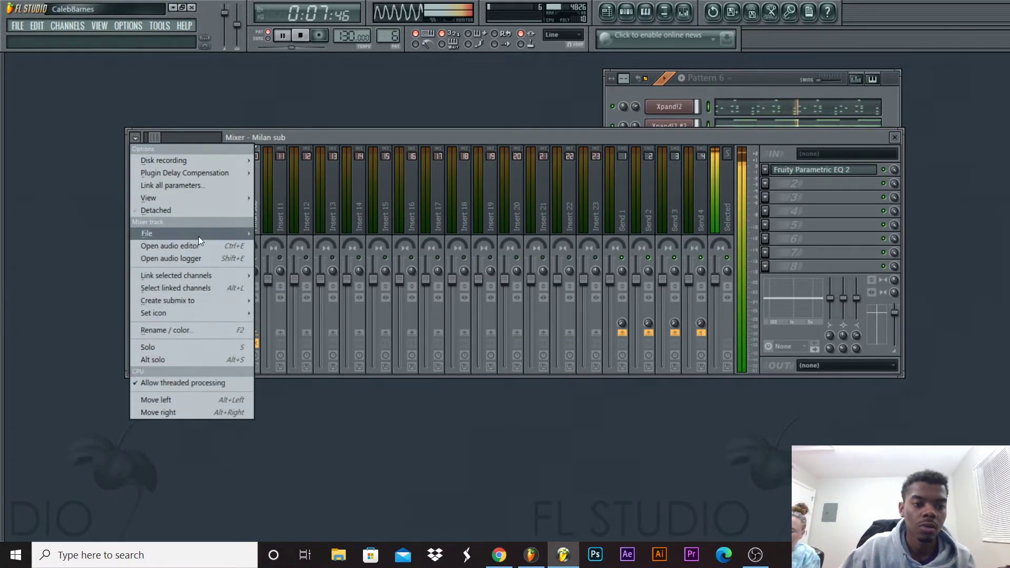
pyautogui.click(188, 211)
# Examine the mixer's track options, including file, disk recording, plugin delay compensation, view and channel linking.
pyautogui.click(135, 138)
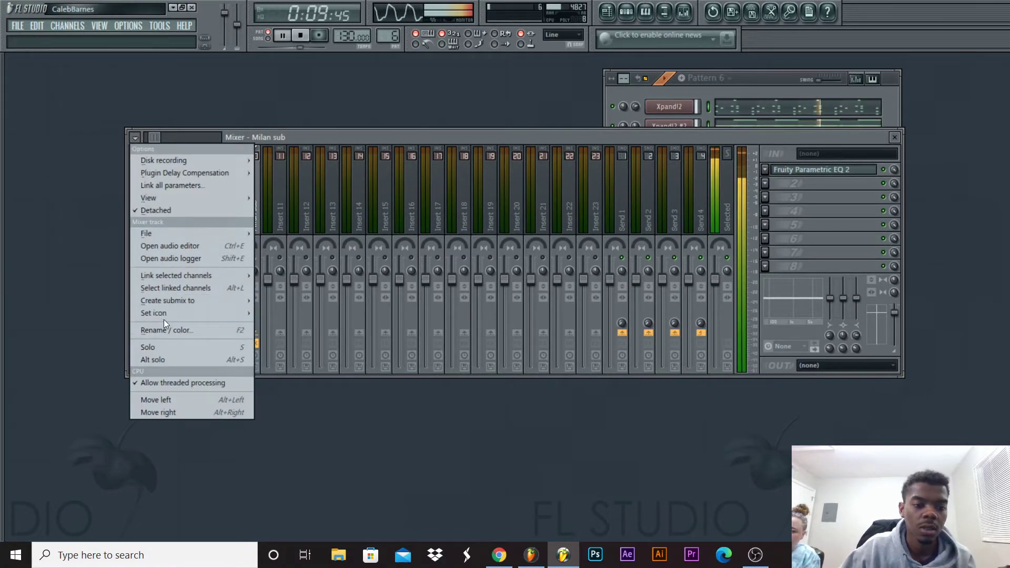
pyautogui.moveTo(175, 314)
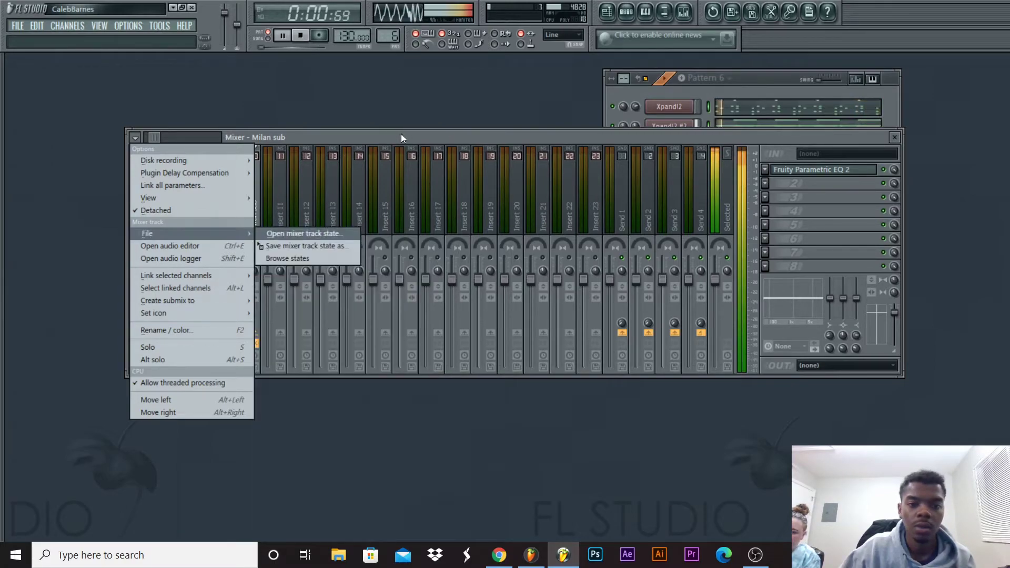
pyautogui.click(400, 132)
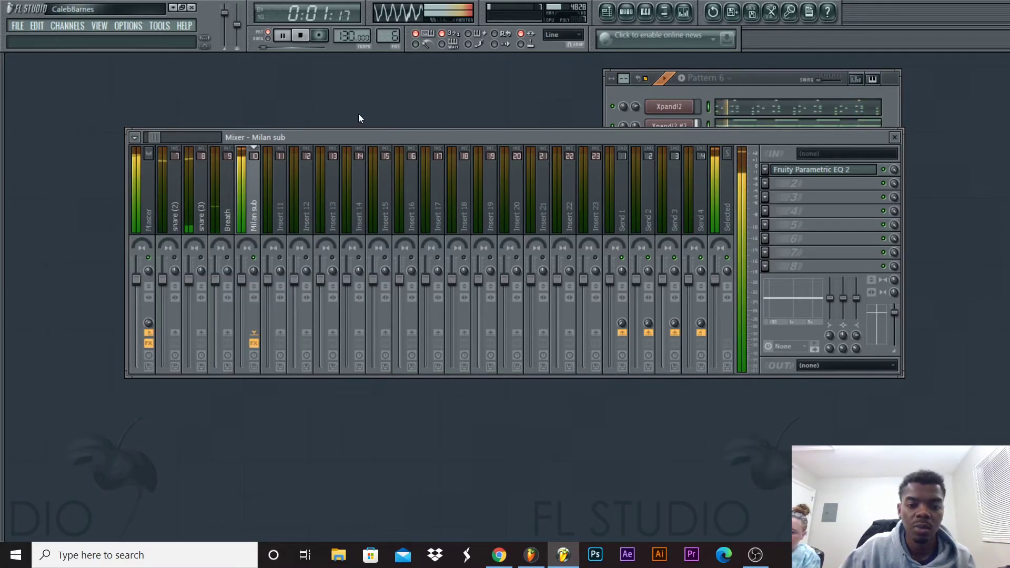
pyautogui.click(135, 138)
pyautogui.moveTo(153, 161)
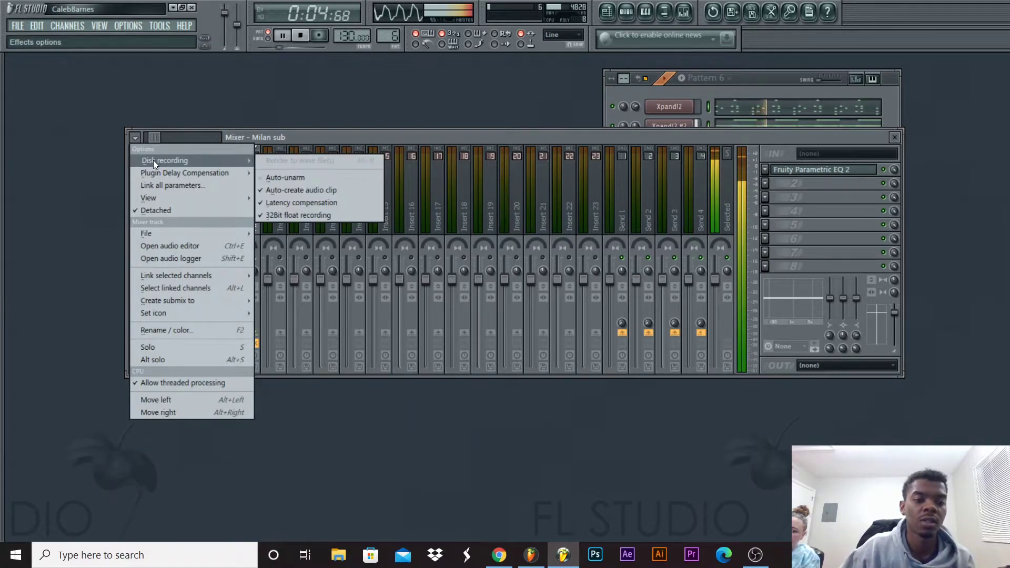
pyautogui.moveTo(221, 237)
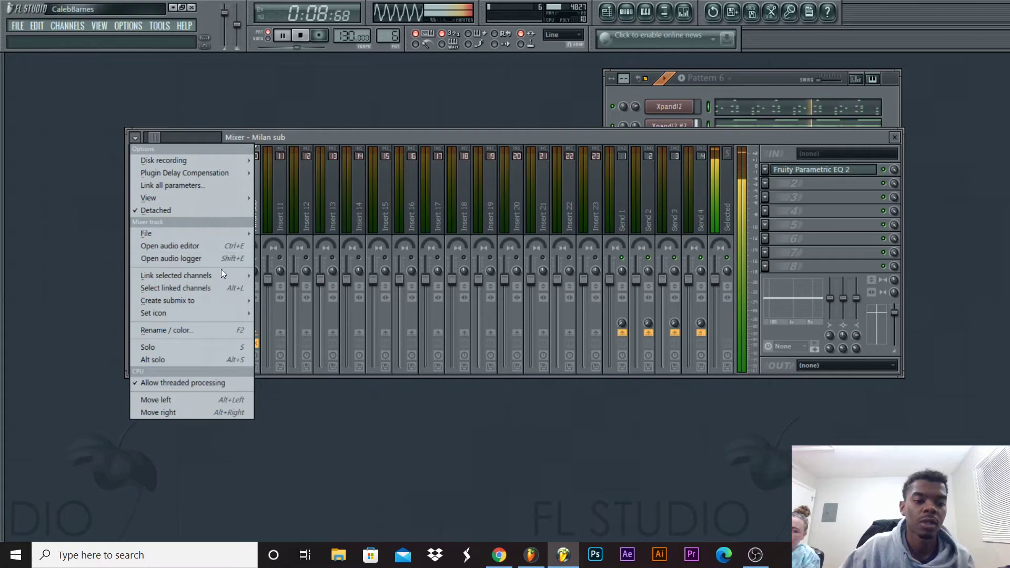
pyautogui.moveTo(221, 277)
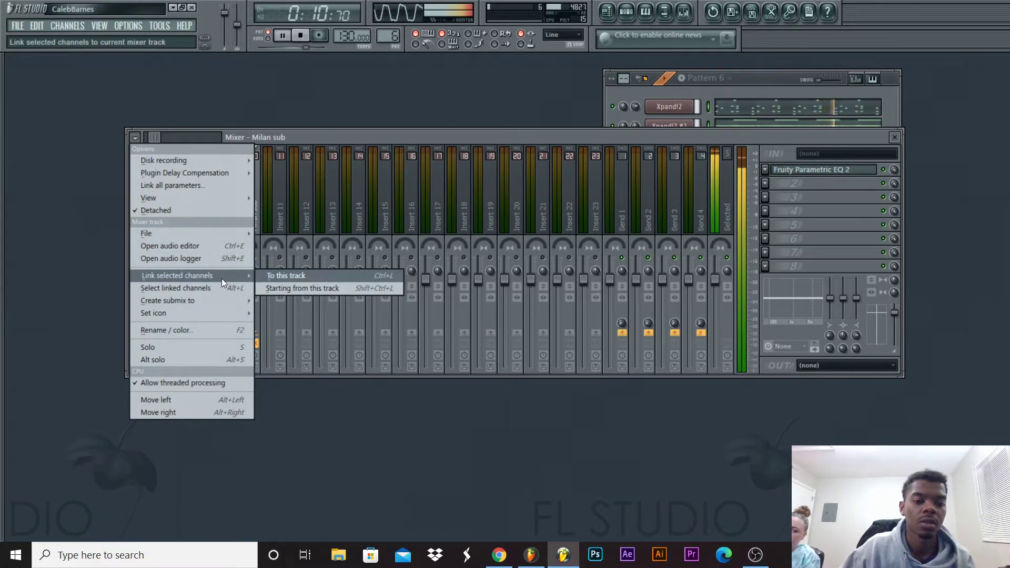
pyautogui.moveTo(218, 300)
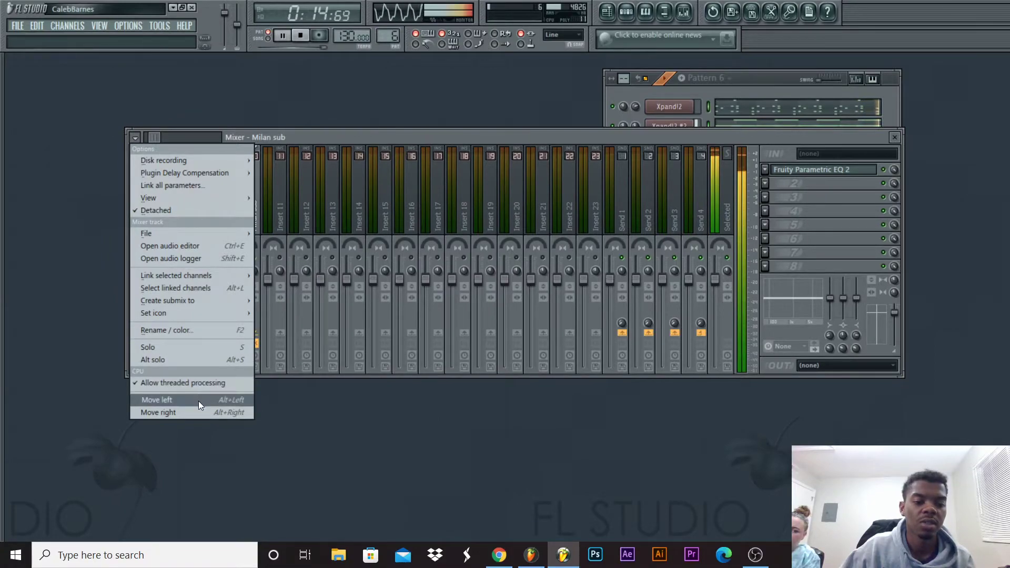
pyautogui.moveTo(232, 200)
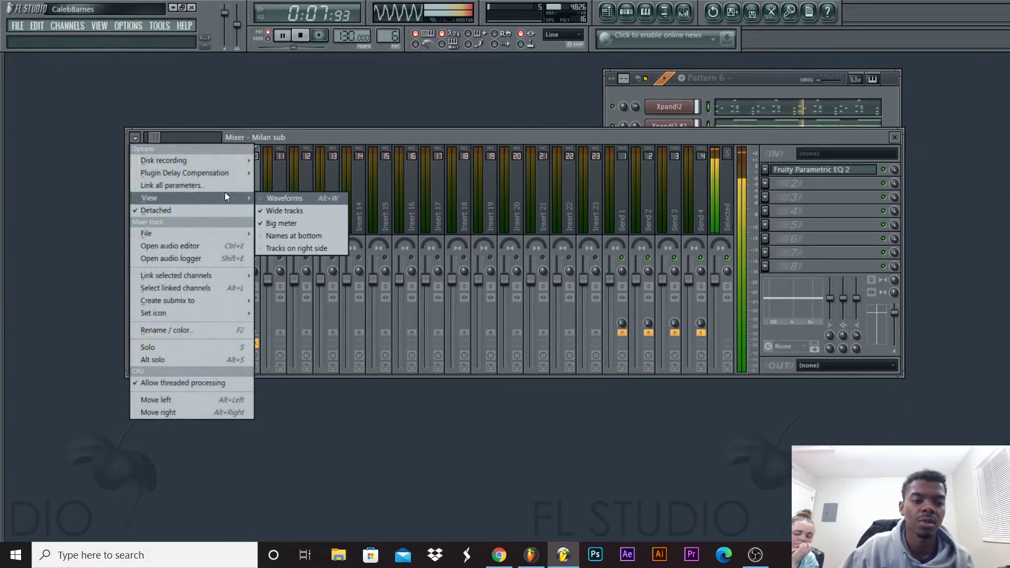
pyautogui.moveTo(232, 179)
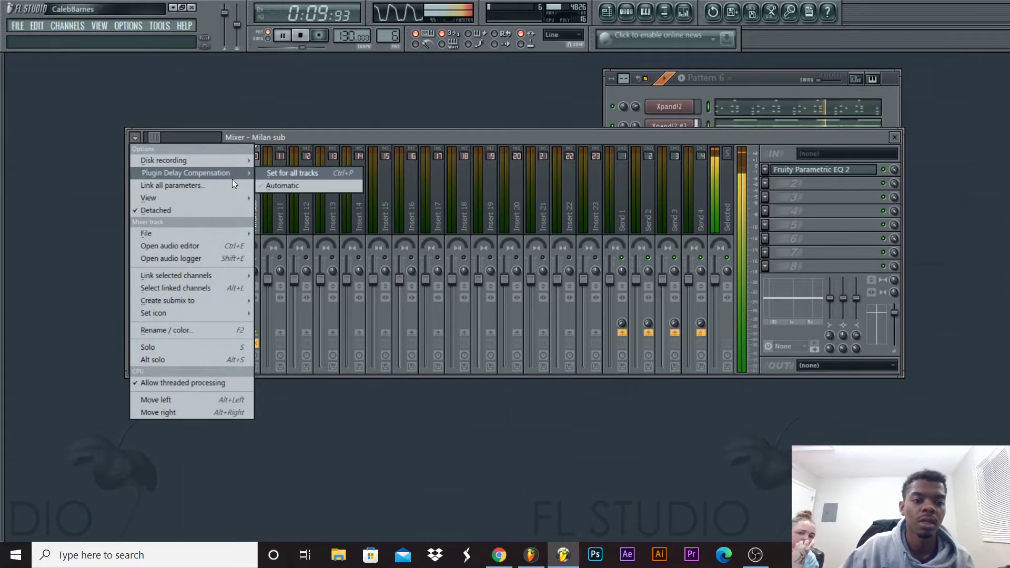
pyautogui.click(406, 138)
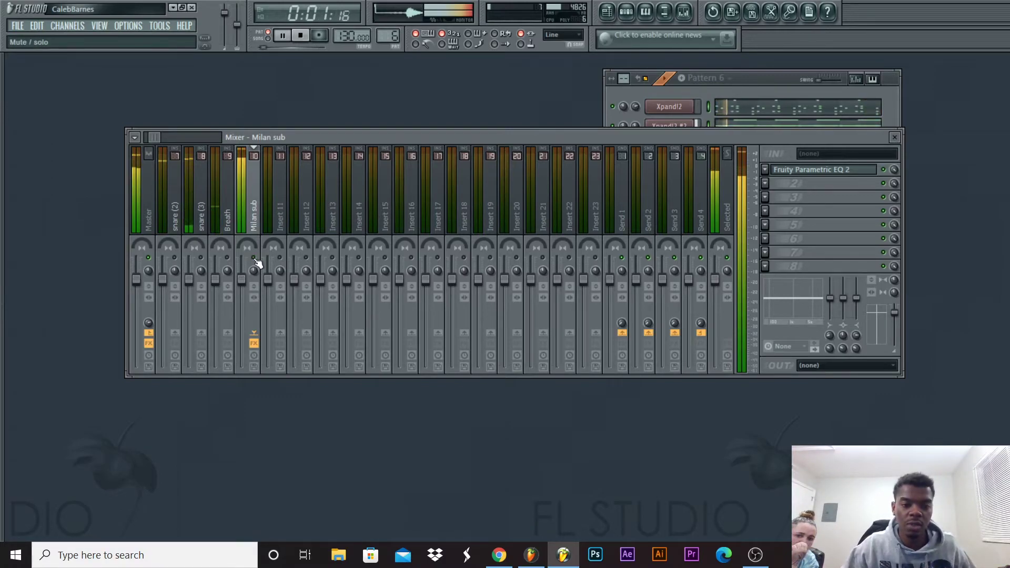
# Try changing the Milan sub mixer track's panning and resetting it, and try its stereo separation at 100% separated.
pyautogui.moveTo(245, 245); pyautogui.dragTo(245, 258)
pyautogui.rightClick(247, 242)
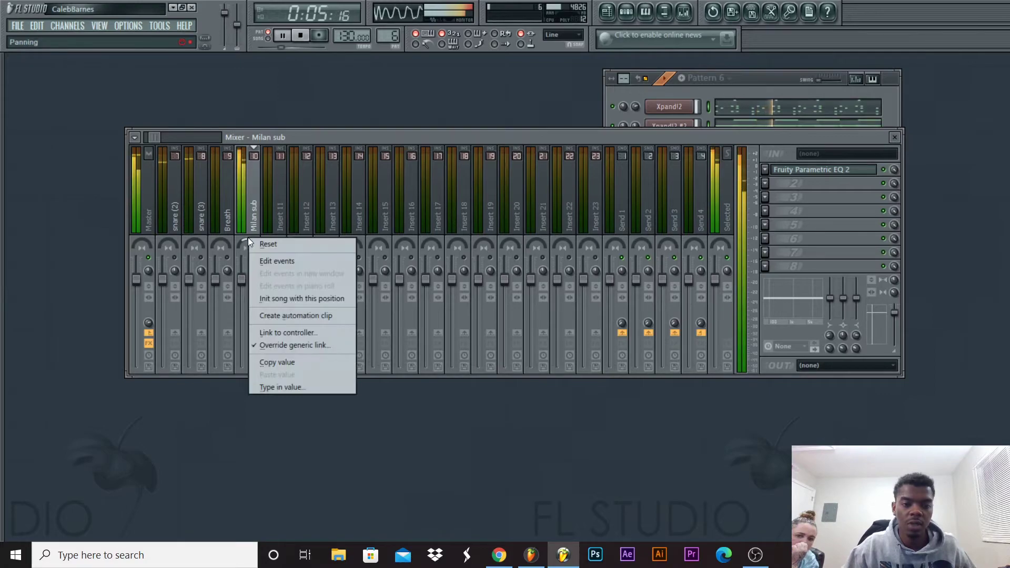
pyautogui.click(254, 243)
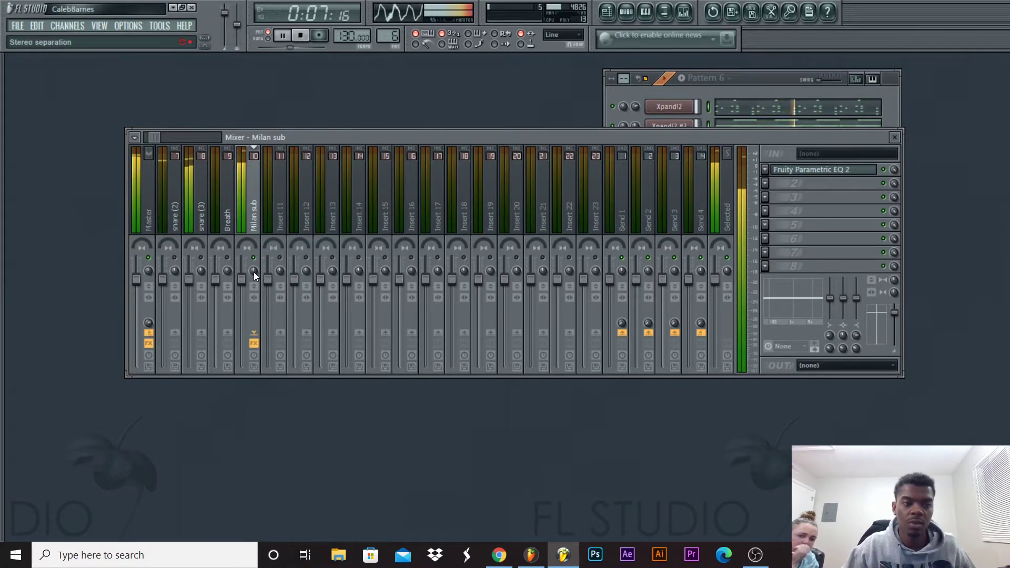
pyautogui.moveTo(254, 272); pyautogui.dragTo(253, 263)
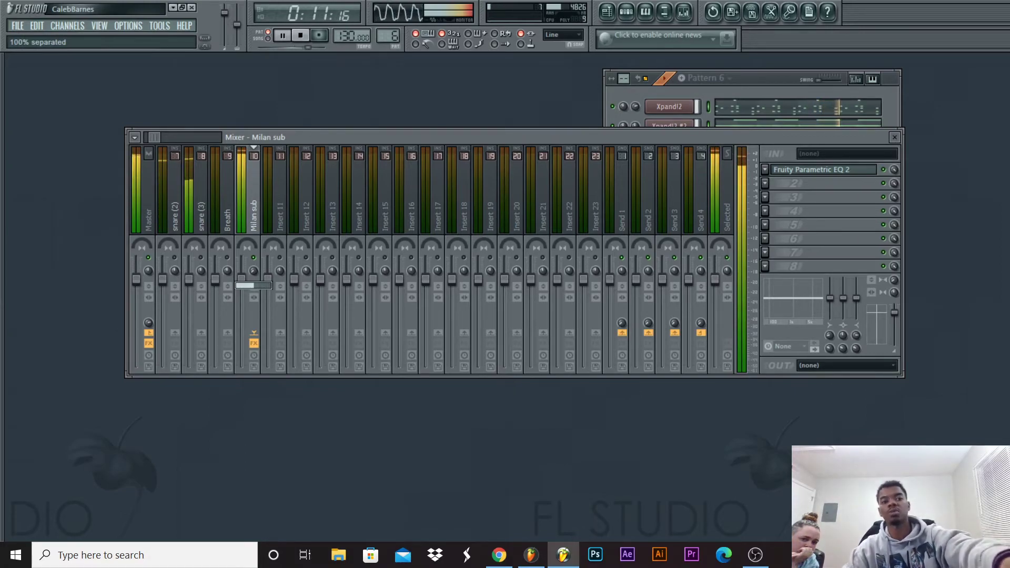
pyautogui.moveTo(253, 270); pyautogui.dragTo(254, 271)
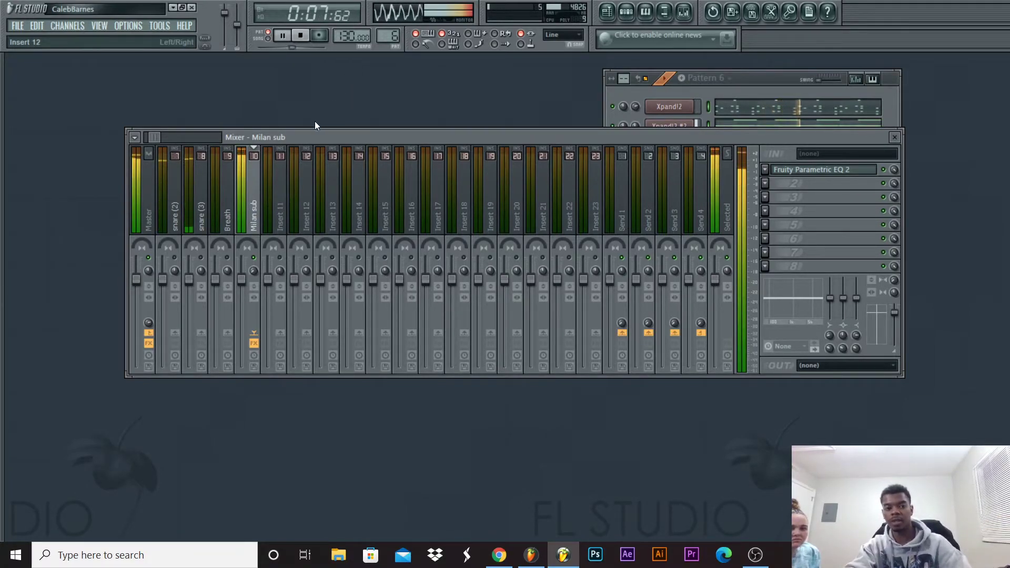
# Lower the Milan sub mixer track's volume slightly, check the mixer and channel rack while the beat plays, and close the mixer.
pyautogui.moveTo(242, 279); pyautogui.dragTo(242, 287)
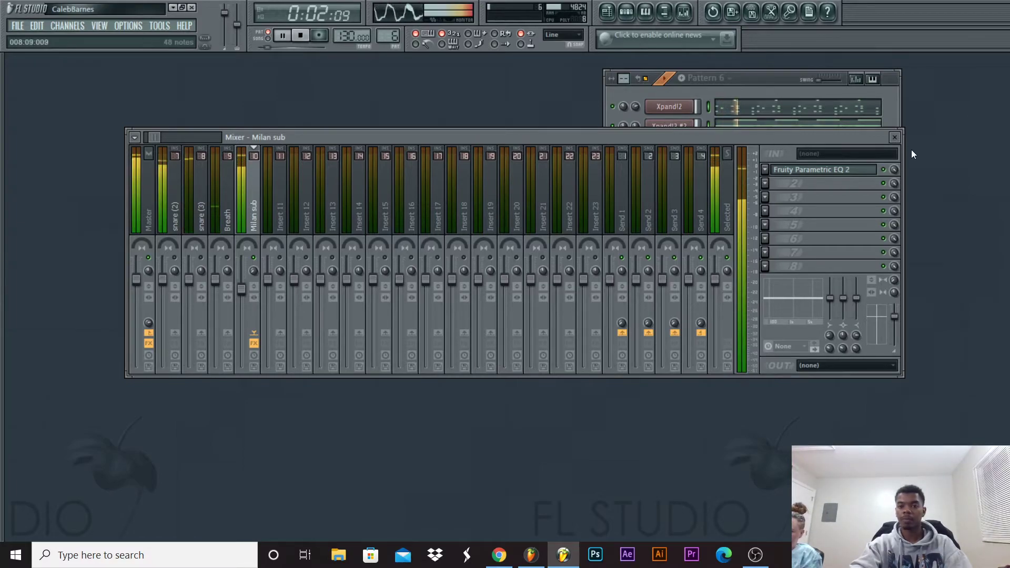
pyautogui.click(894, 137)
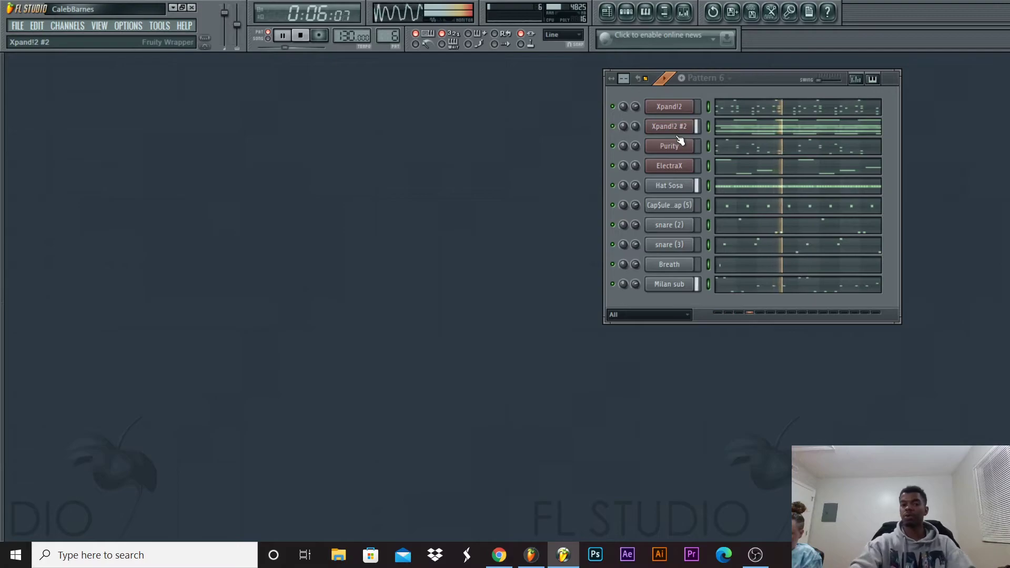
pyautogui.click(684, 11)
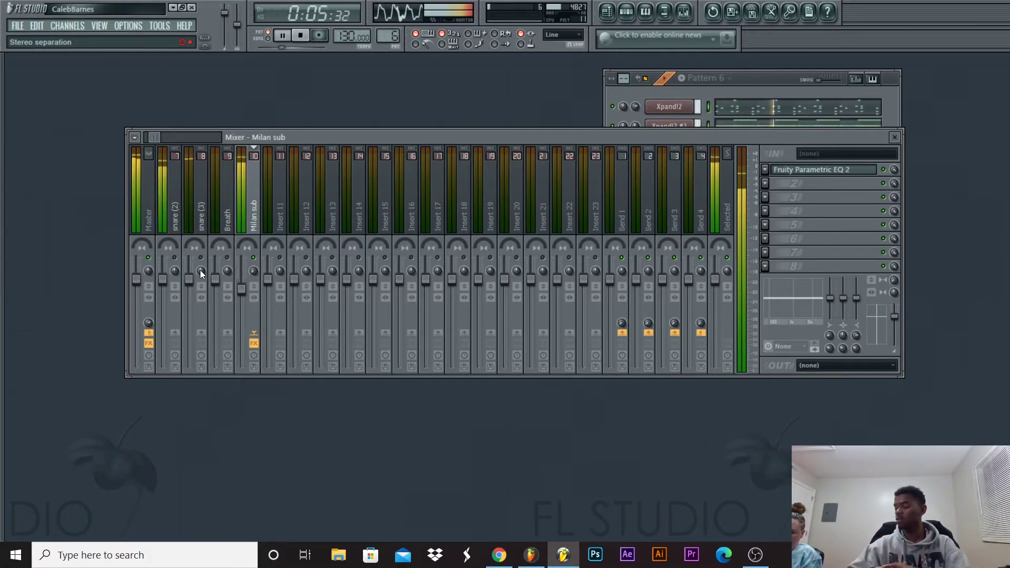
pyautogui.click(895, 137)
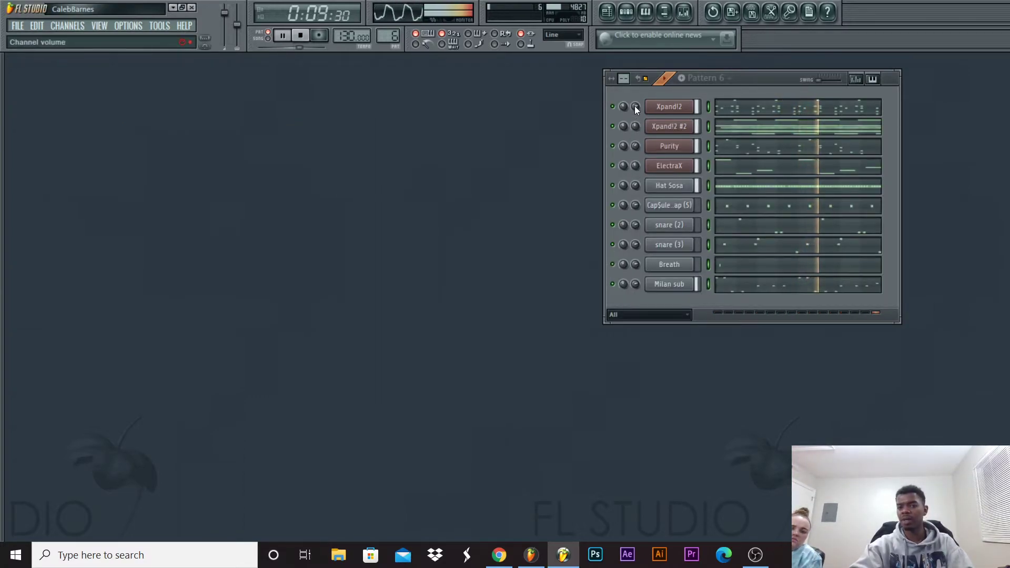
pyautogui.click(683, 16)
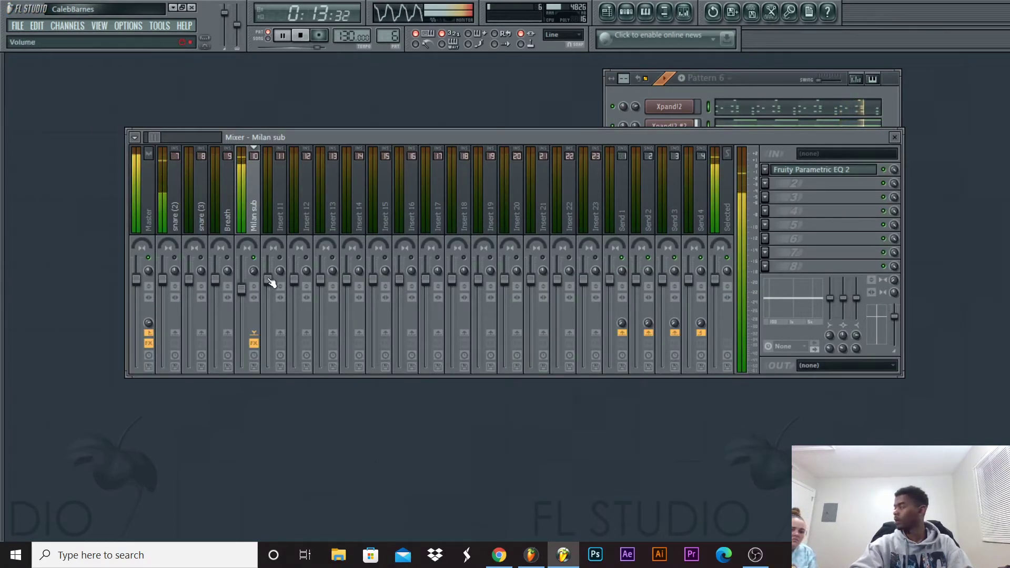
pyautogui.click(896, 138)
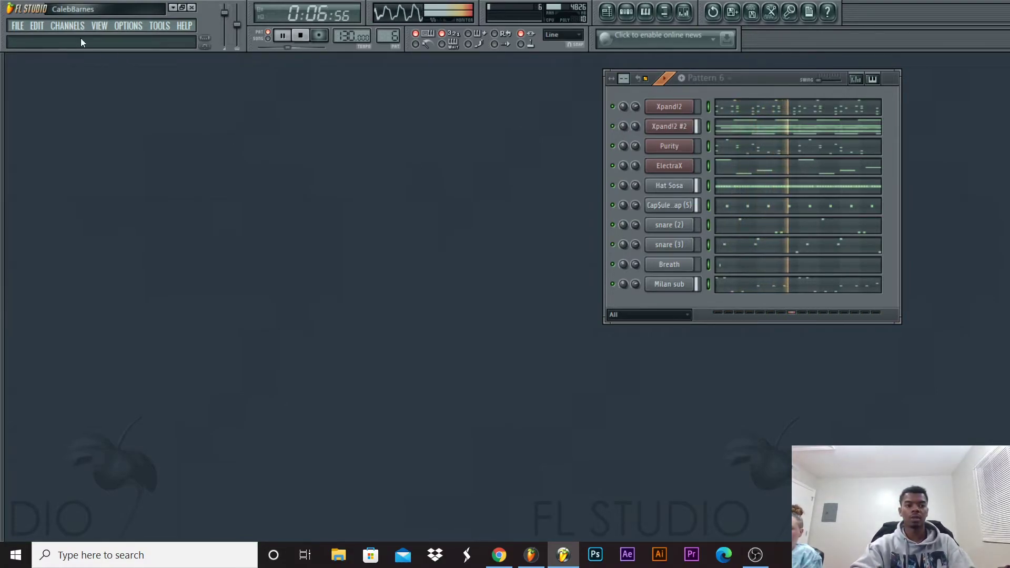
# Open the playlist maximized across the workspace and stop the beat's playback.
pyautogui.click(608, 12)
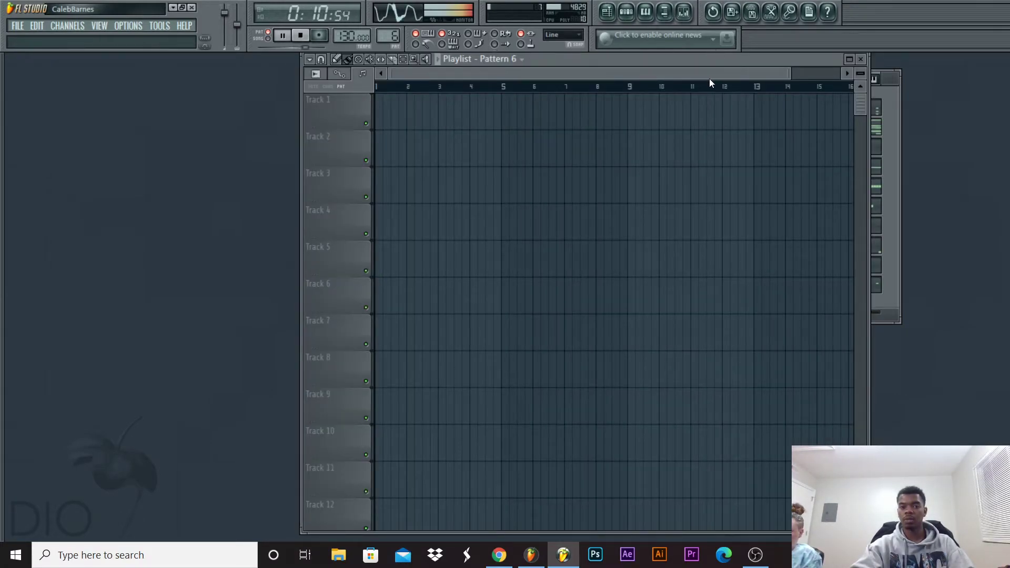
pyautogui.moveTo(815, 64); pyautogui.dragTo(771, 65)
pyautogui.click(819, 63)
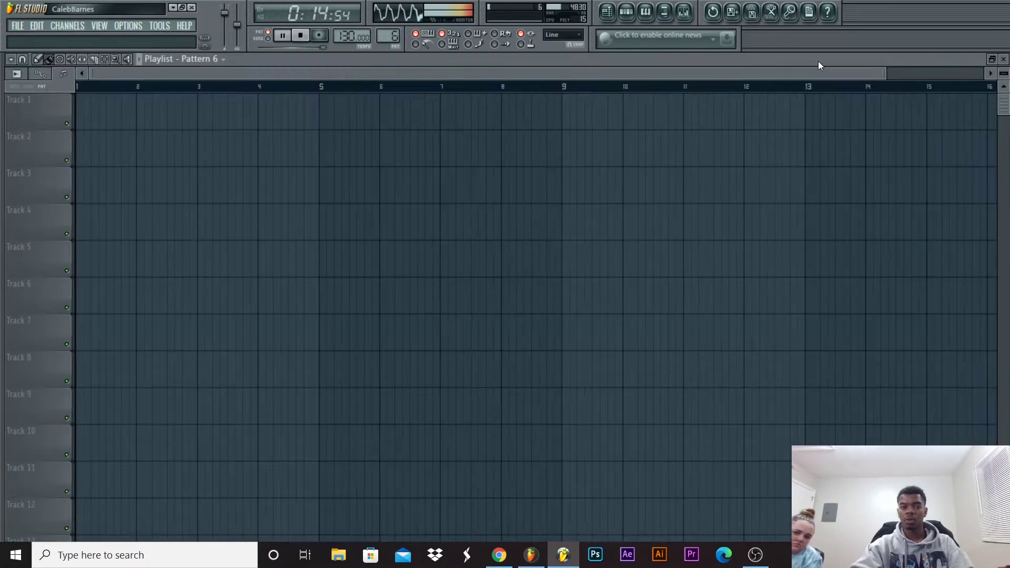
pyautogui.press('space')
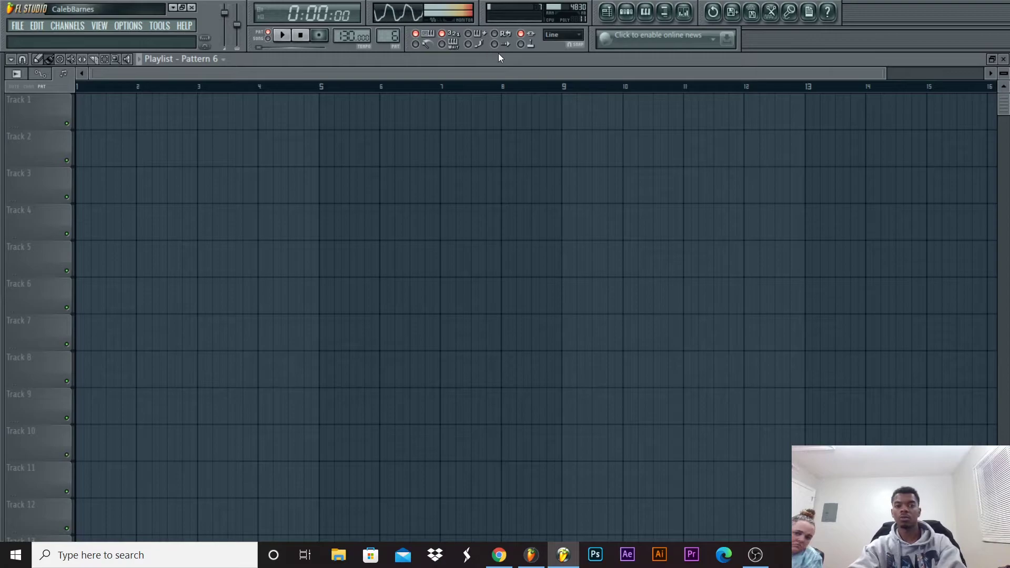
# Try playing the empty playlist in song mode, stop it, and return to pattern mode.
pyautogui.click(273, 42)
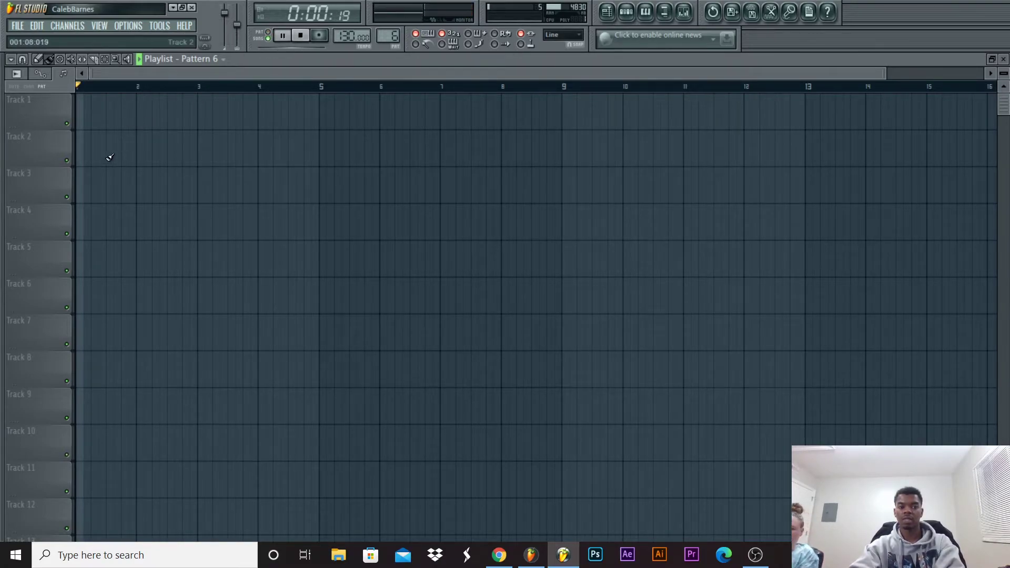
pyautogui.press('space')
pyautogui.click(271, 40)
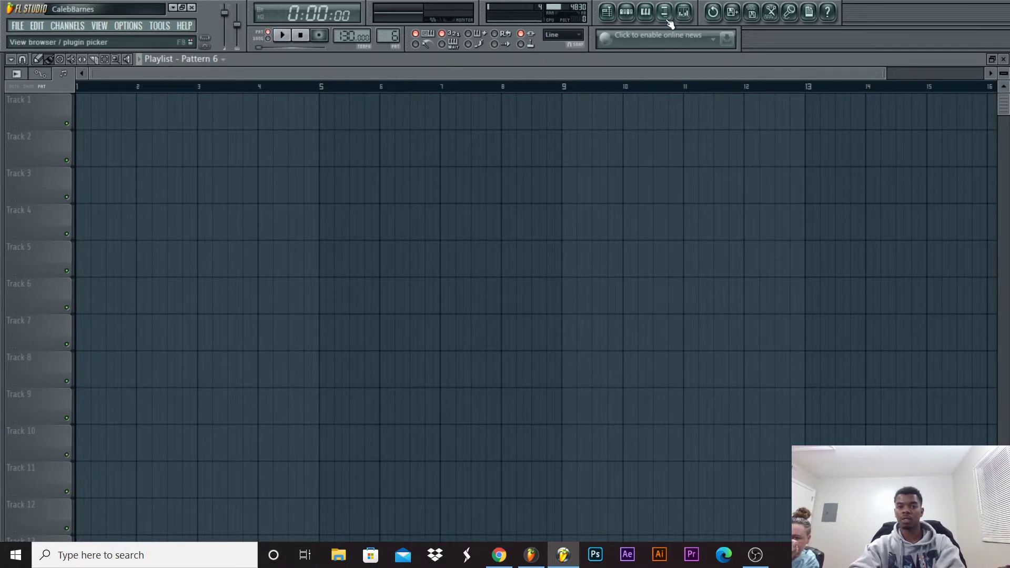
# Show the Pattern 6 channel rack over the playlist and move it lower on the workspace.
pyautogui.click(625, 16)
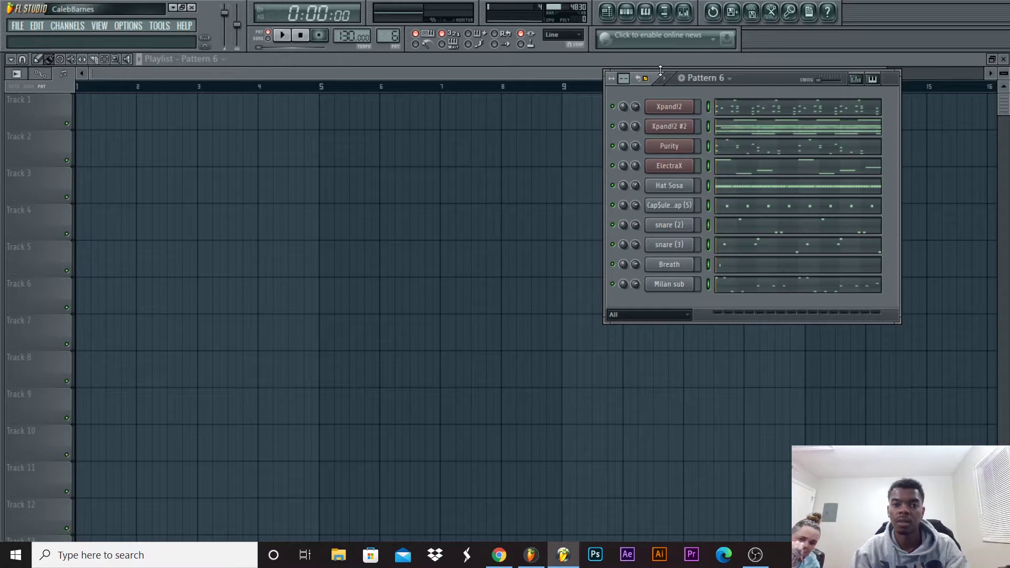
pyautogui.moveTo(797, 84); pyautogui.dragTo(825, 160)
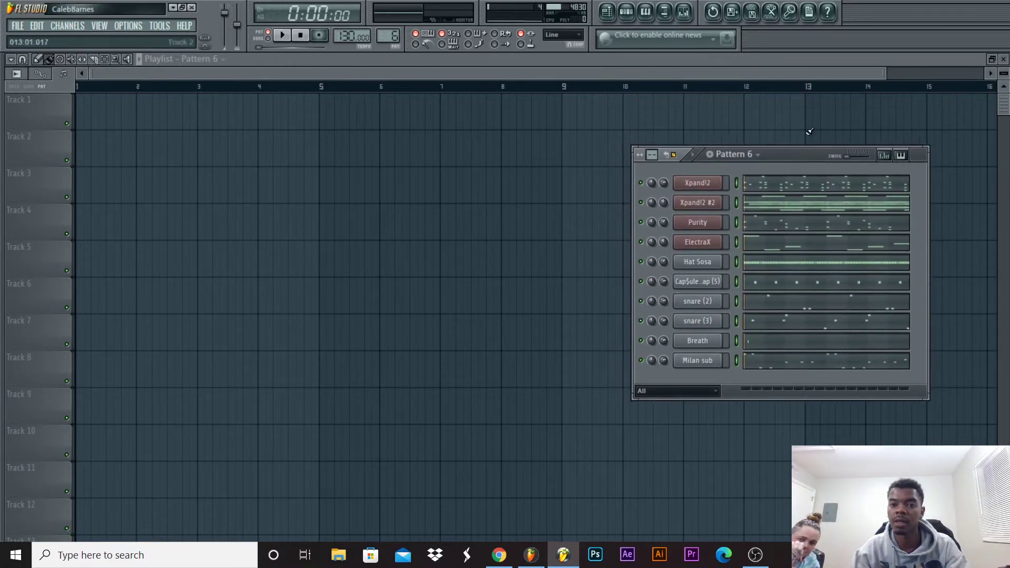
# Close the playlist and reopen it maximized over the channel rack.
pyautogui.click(614, 11)
pyautogui.click(614, 11)
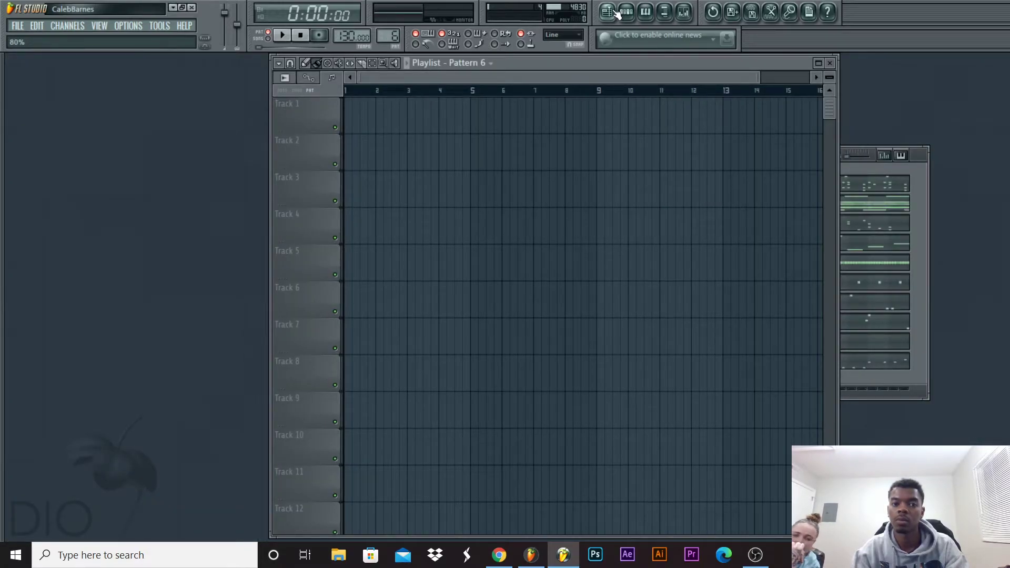
pyautogui.click(611, 12)
pyautogui.click(608, 12)
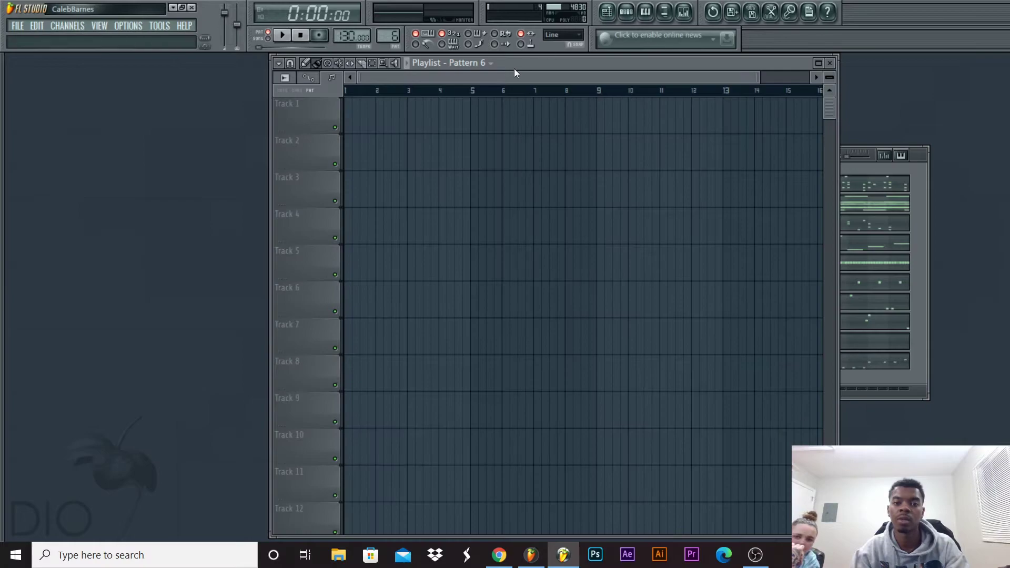
pyautogui.click(471, 66)
pyautogui.click(481, 84)
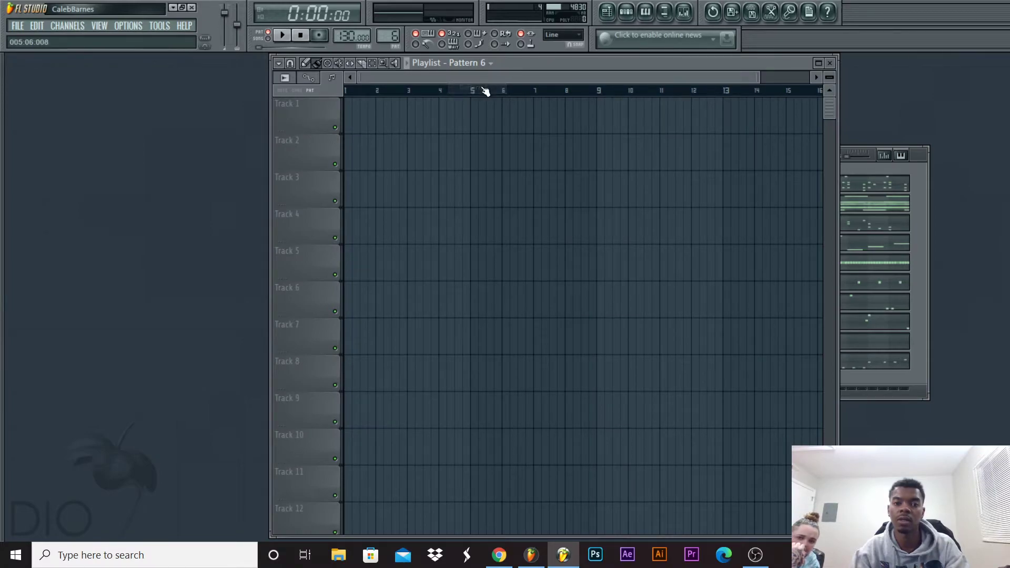
pyautogui.click(829, 63)
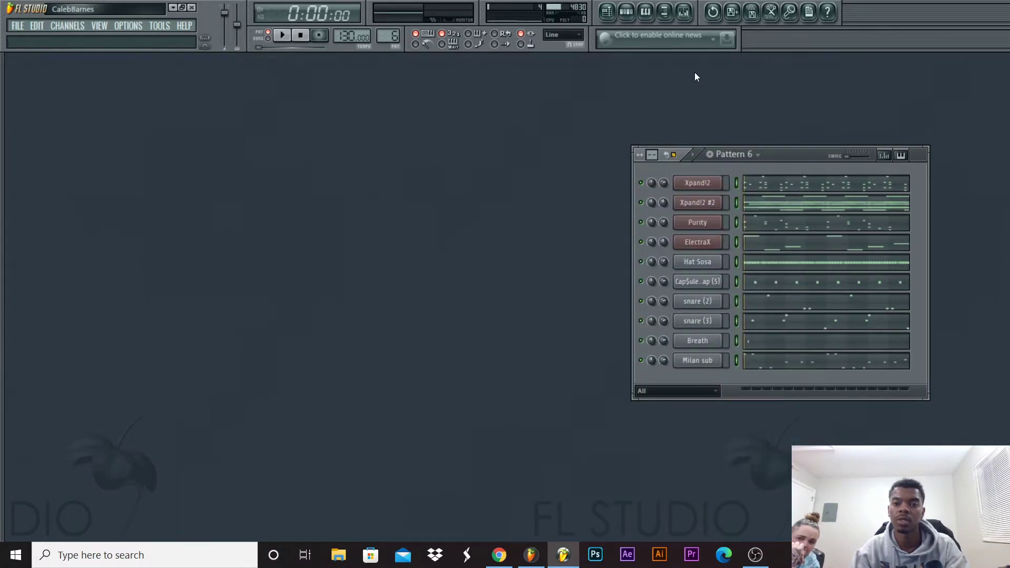
pyautogui.click(607, 12)
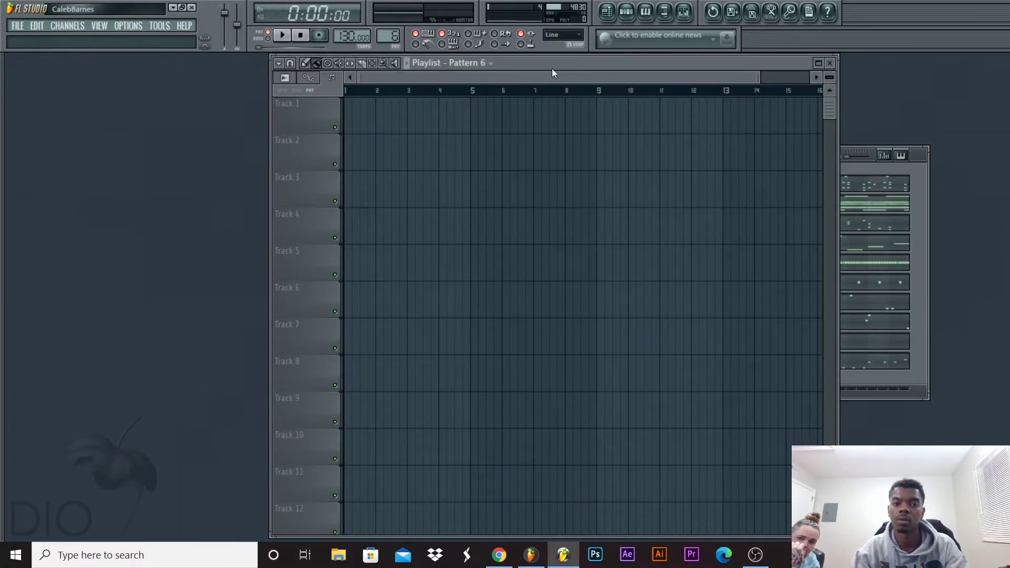
pyautogui.click(819, 62)
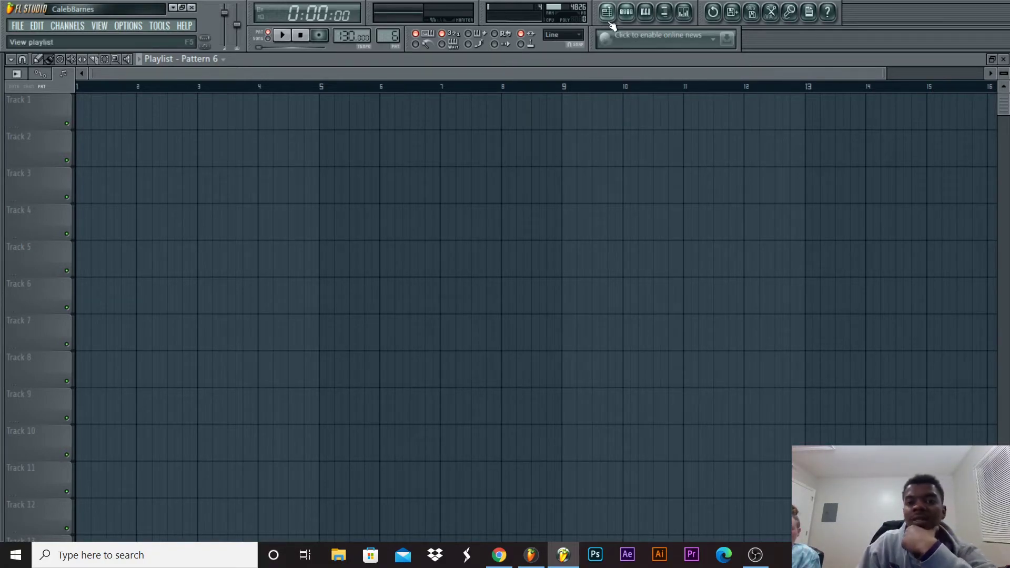
pyautogui.click(629, 18)
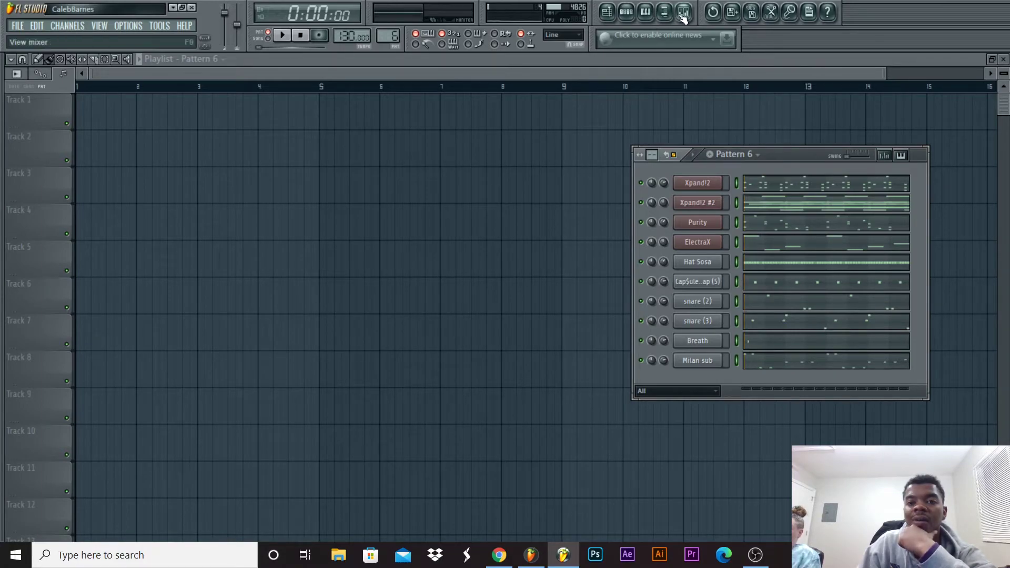
pyautogui.click(649, 17)
pyautogui.click(648, 16)
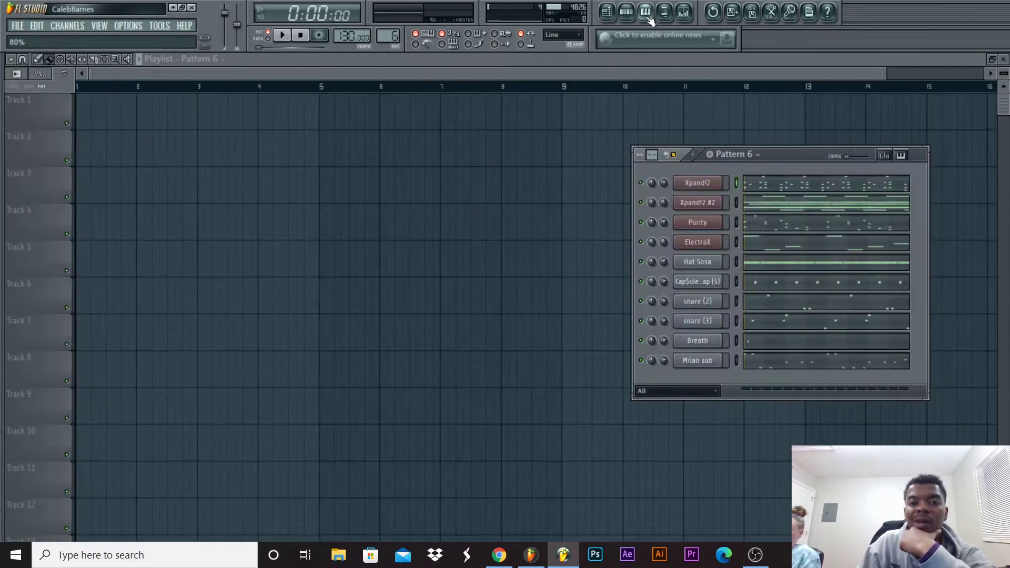
pyautogui.click(627, 15)
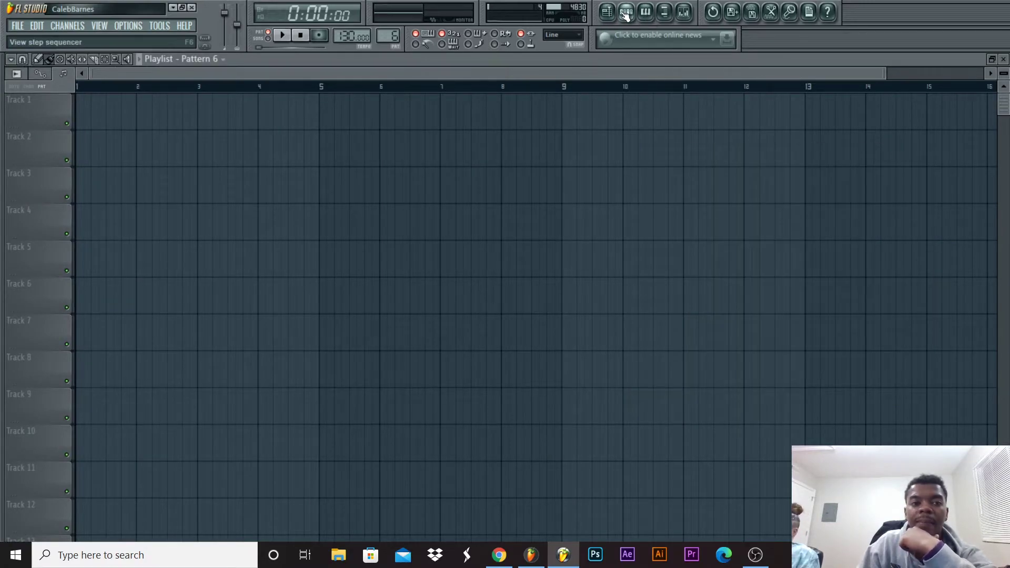
pyautogui.click(614, 14)
pyautogui.click(615, 13)
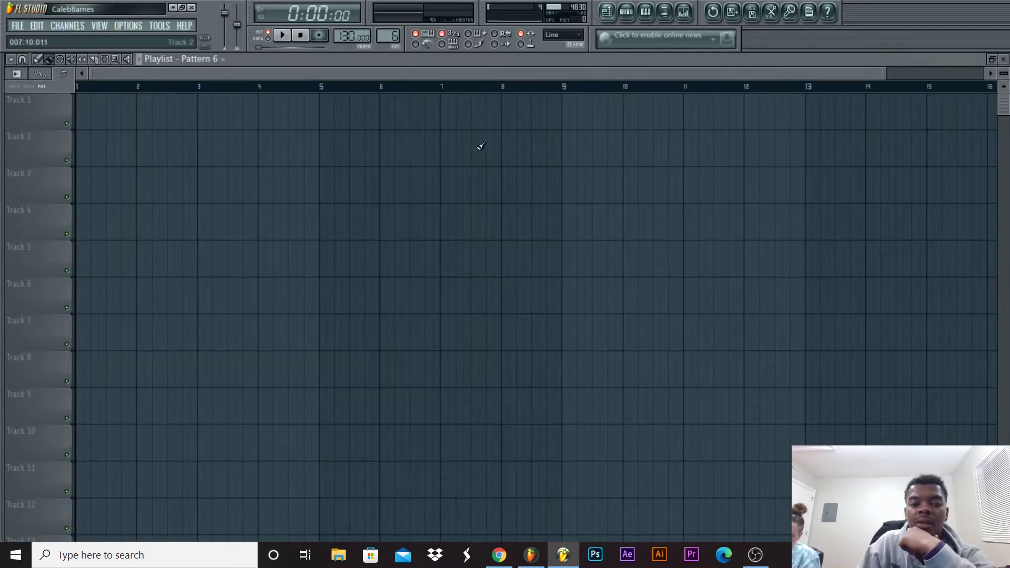
pyautogui.click(102, 126)
pyautogui.moveTo(152, 116); pyautogui.dragTo(64, 116)
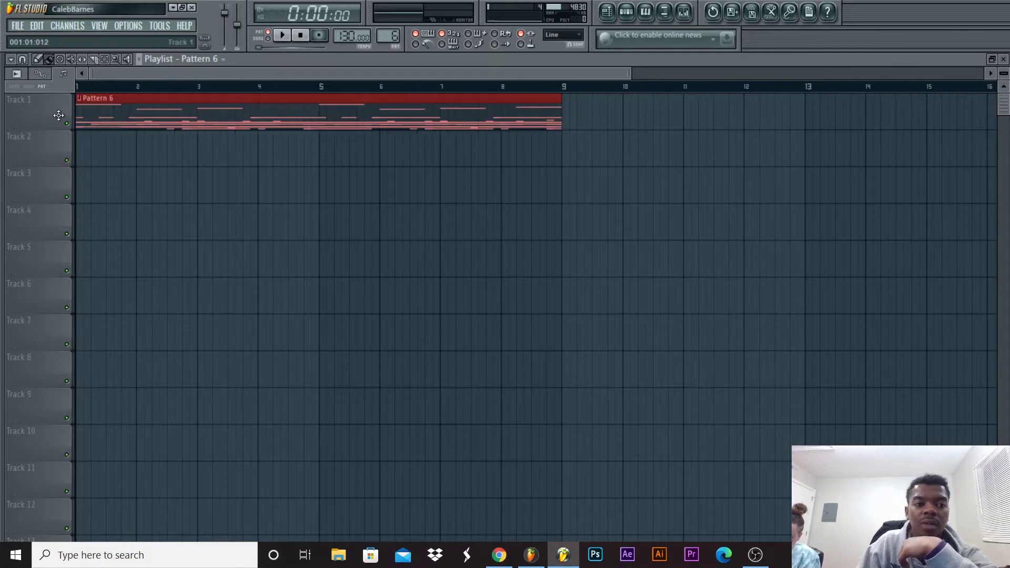
pyautogui.doubleClick(145, 100)
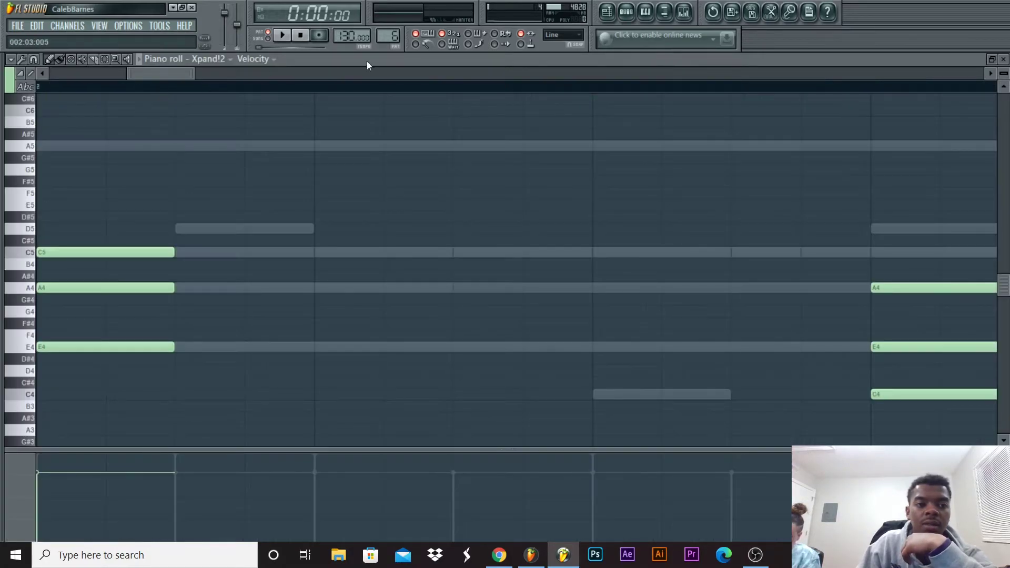
pyautogui.click(1003, 59)
pyautogui.rightClick(553, 109)
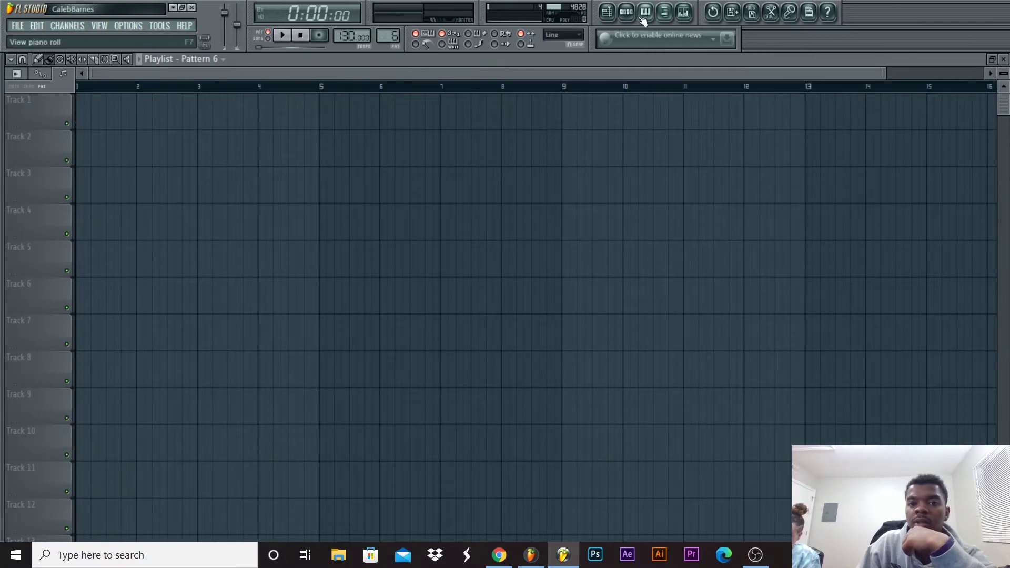
# Show the channel rack and split Pattern 6 by channel into separate patterns.
pyautogui.click(626, 12)
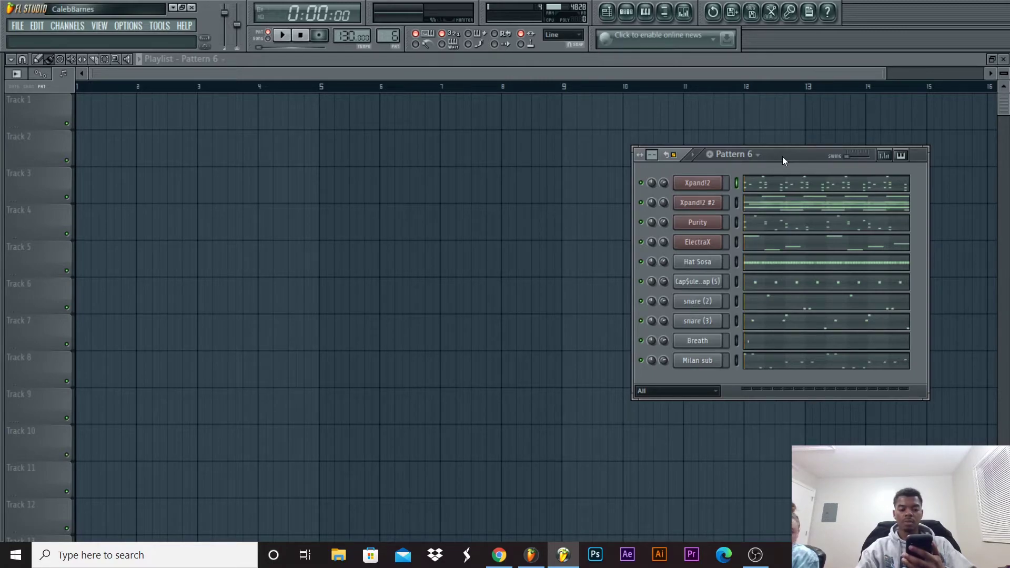
pyautogui.click(756, 153)
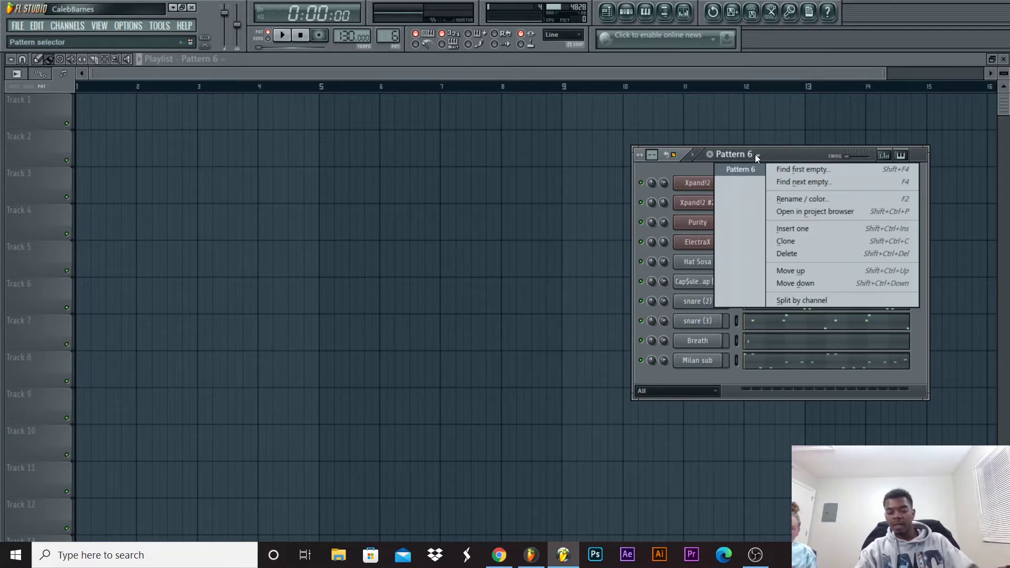
pyautogui.click(741, 169)
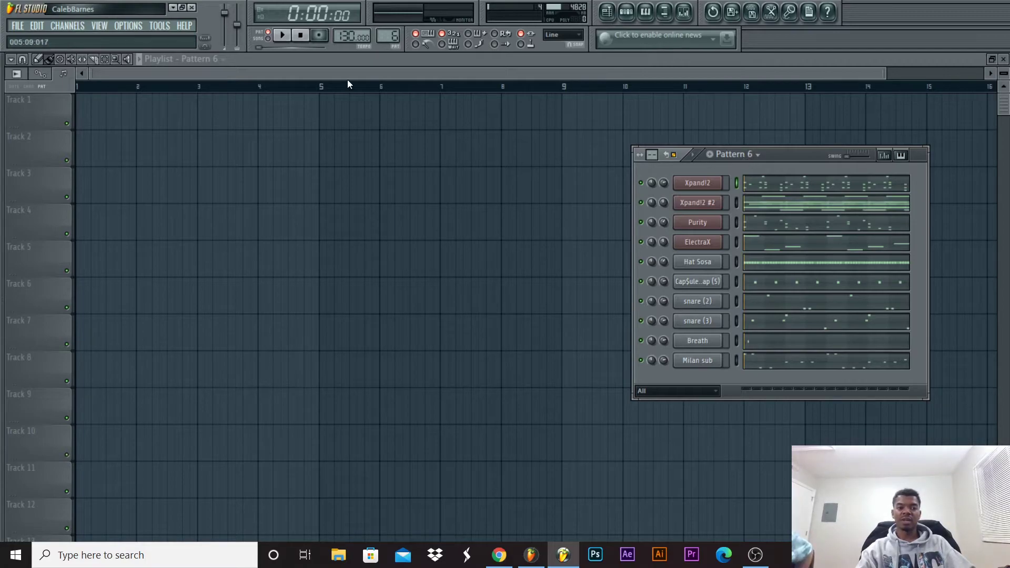
pyautogui.click(760, 156)
pyautogui.click(824, 301)
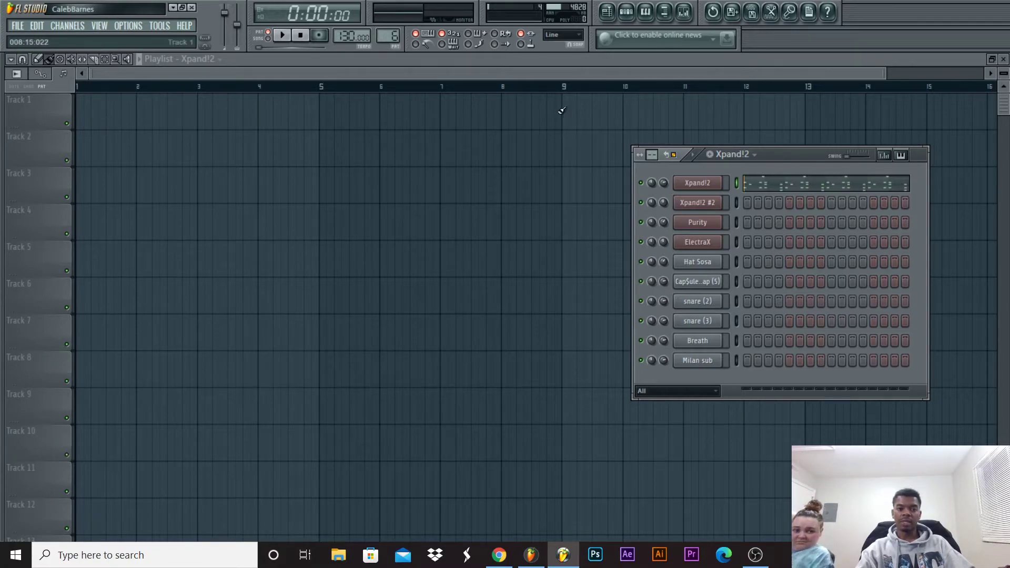
# Place the Xpand!2 pattern on Track 1 and the Xpand!2 #2 pattern on Track 2 at the start of the playlist.
pyautogui.click(198, 60)
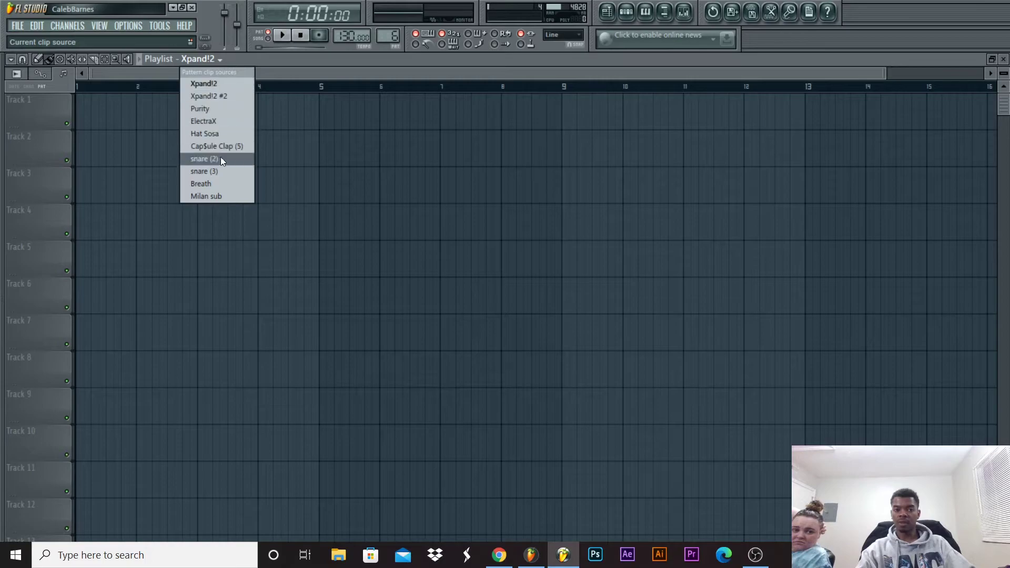
pyautogui.click(224, 85)
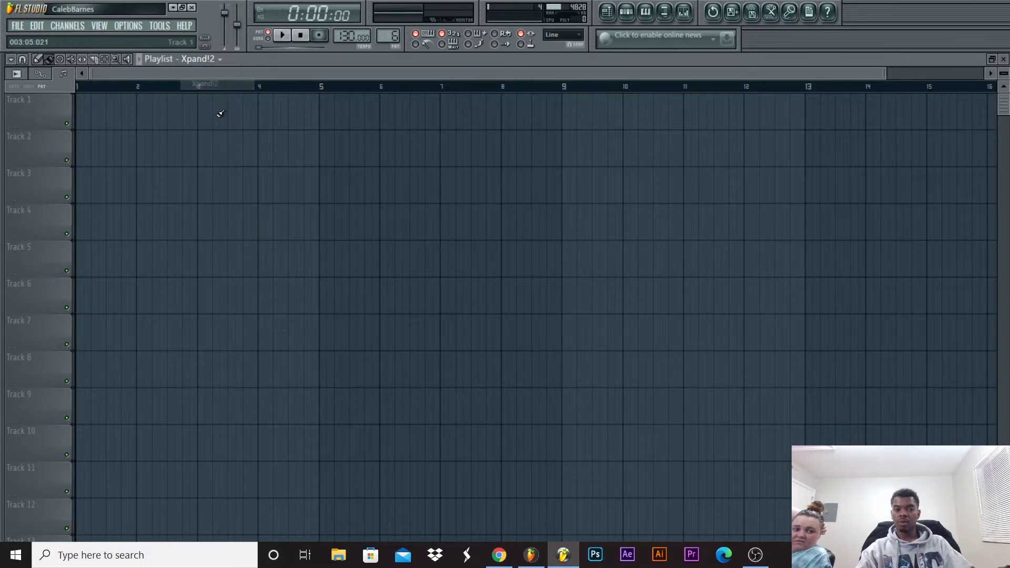
pyautogui.click(87, 111)
pyautogui.click(213, 60)
pyautogui.click(213, 94)
pyautogui.click(107, 145)
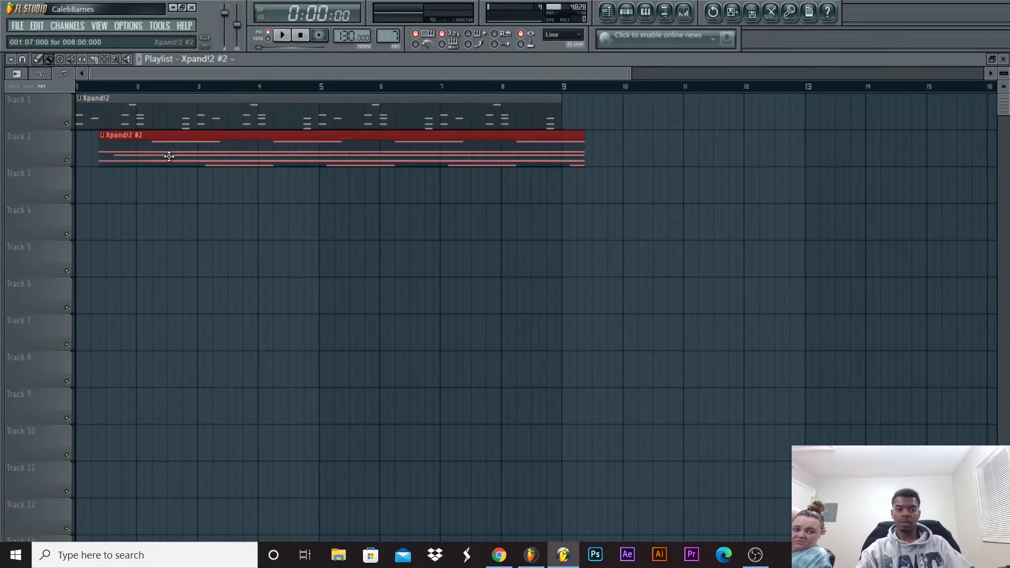
# Place the Purity pattern on Track 3 and the ElectraX pattern on Track 4, both starting at bar 1.
pyautogui.click(219, 59)
pyautogui.click(200, 108)
pyautogui.moveTo(133, 186); pyautogui.dragTo(104, 203)
pyautogui.click(205, 59)
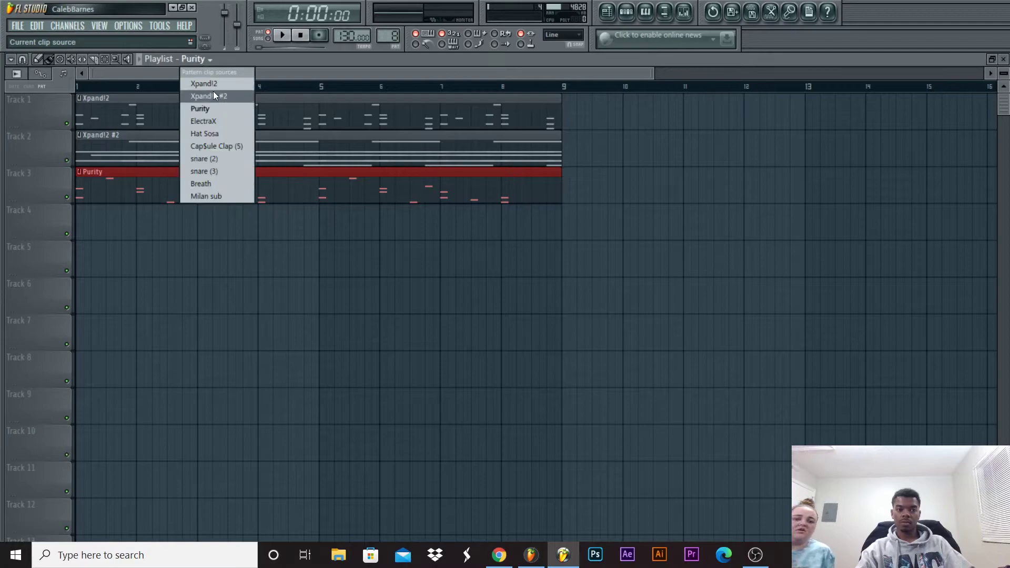
pyautogui.click(219, 119)
pyautogui.click(100, 247)
pyautogui.moveTo(145, 247); pyautogui.dragTo(120, 211)
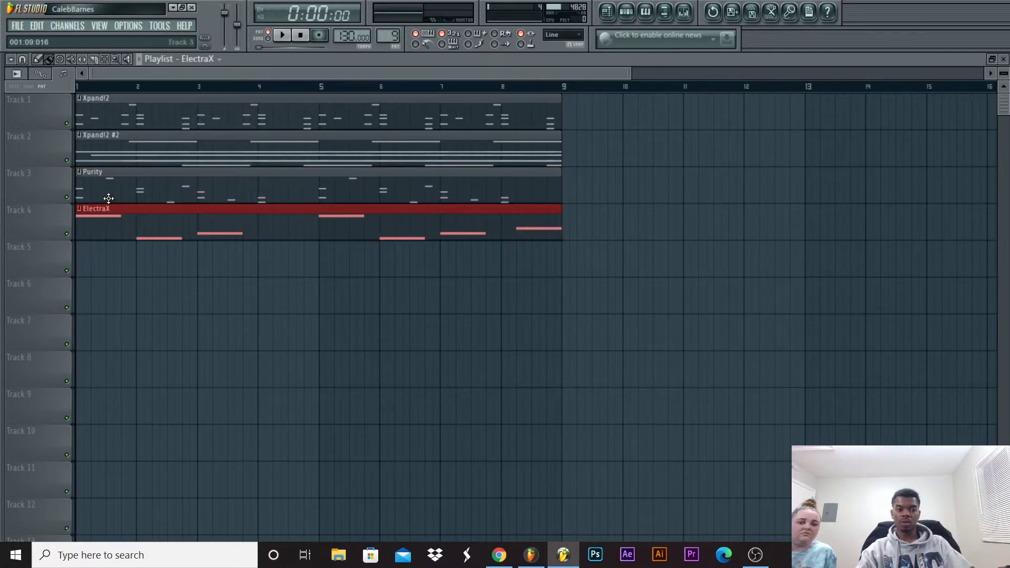
# Add the Hat Sosa pattern to Track 5 and the Cap$ule Clap (5) pattern to Track 6, aligned to bar 1.
pyautogui.click(205, 60)
pyautogui.click(223, 132)
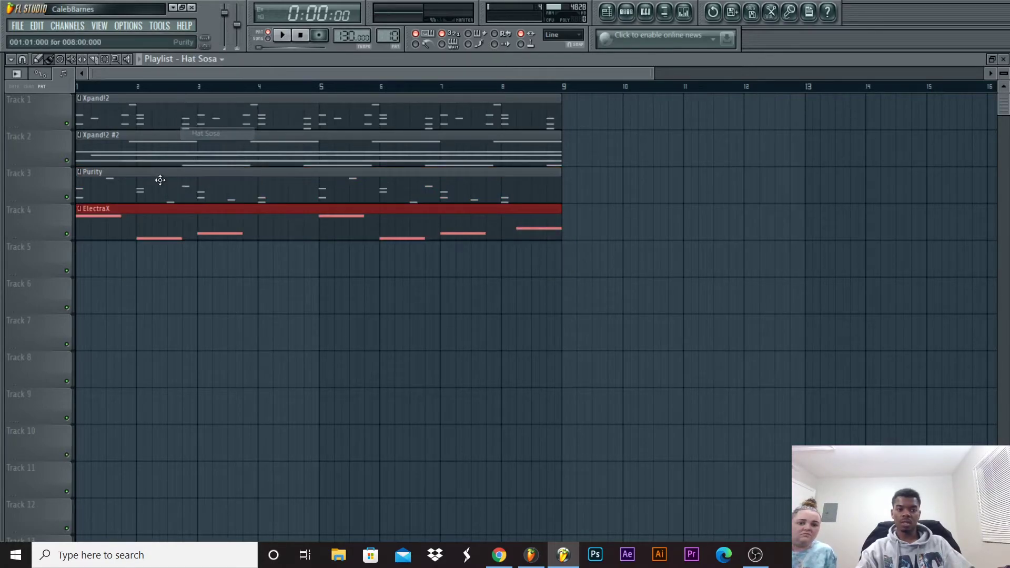
pyautogui.click(113, 266)
pyautogui.moveTo(170, 263); pyautogui.dragTo(153, 267)
pyautogui.click(220, 59)
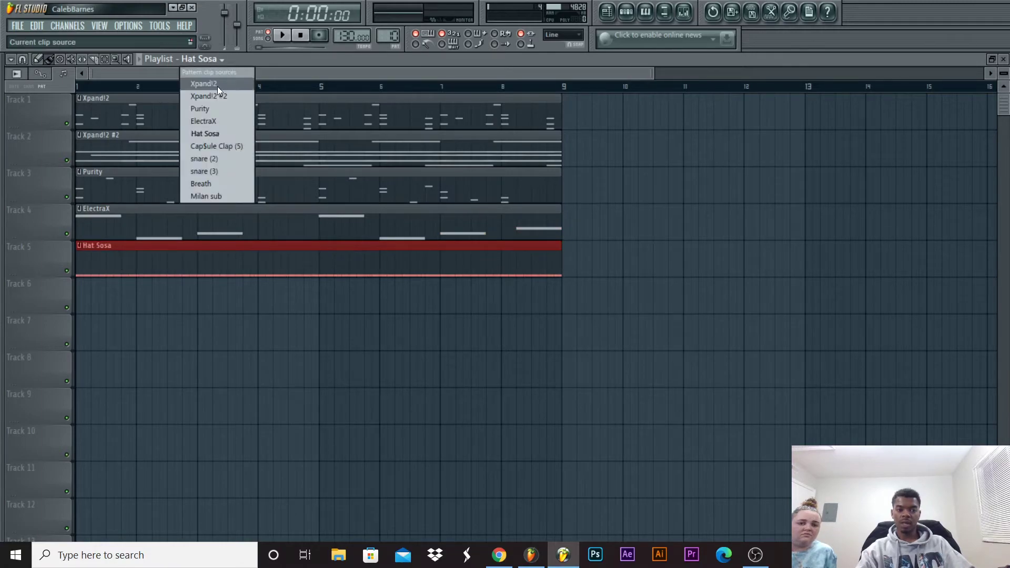
pyautogui.click(231, 147)
pyautogui.click(120, 297)
pyautogui.moveTo(162, 304); pyautogui.dragTo(124, 305)
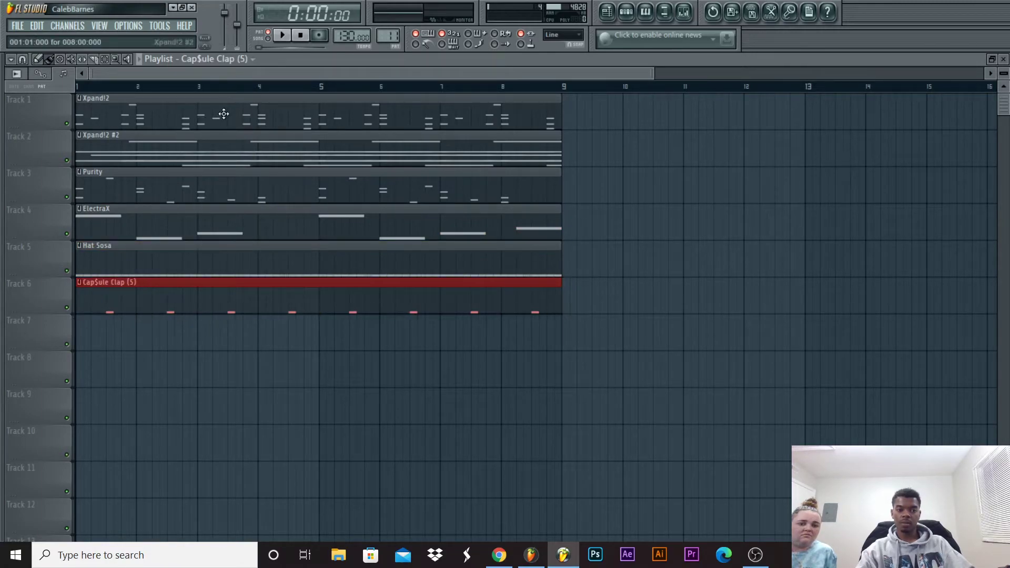
# Add the snare (2) pattern to Track 7 and the snare (3) pattern to Track 8, aligned to bar 1.
pyautogui.click(227, 59)
pyautogui.click(227, 159)
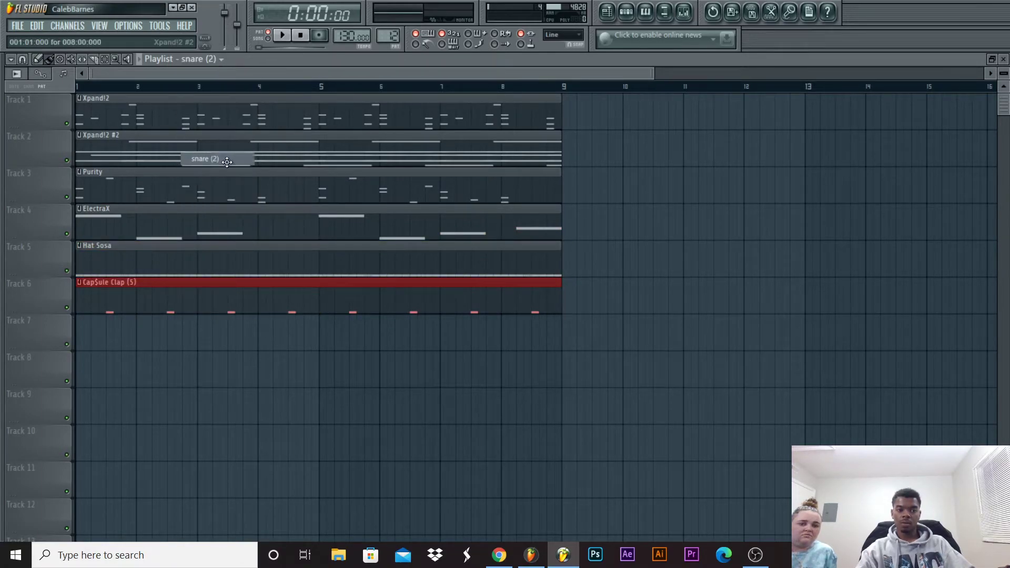
pyautogui.click(113, 339)
pyautogui.moveTo(207, 339); pyautogui.dragTo(175, 338)
pyautogui.click(220, 59)
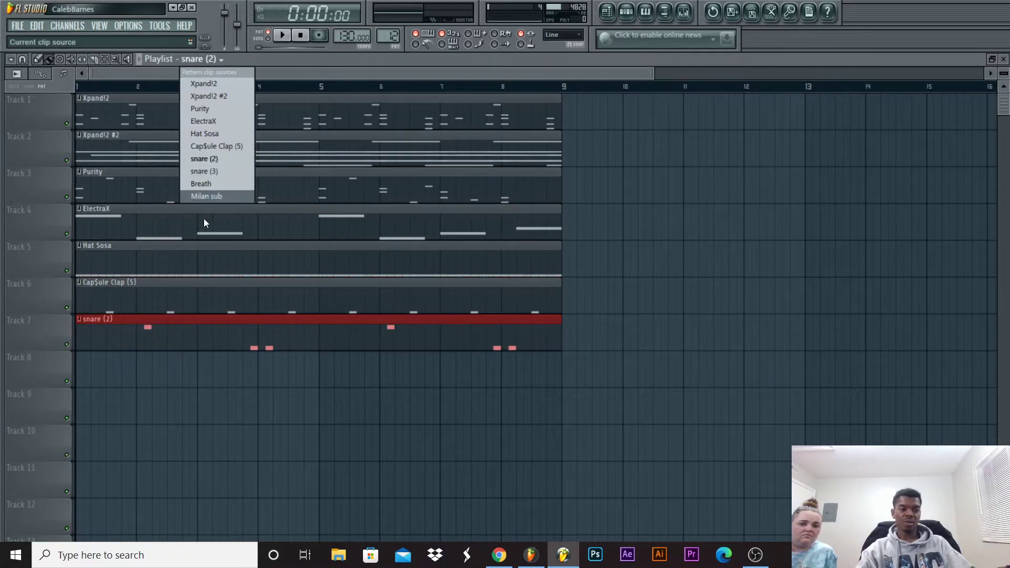
pyautogui.click(228, 167)
pyautogui.click(120, 360)
pyautogui.moveTo(232, 379); pyautogui.dragTo(193, 375)
# Add the Breath pattern to Track 9 and the Milan sub pattern to Track 10, aligned to bar 1.
pyautogui.click(215, 60)
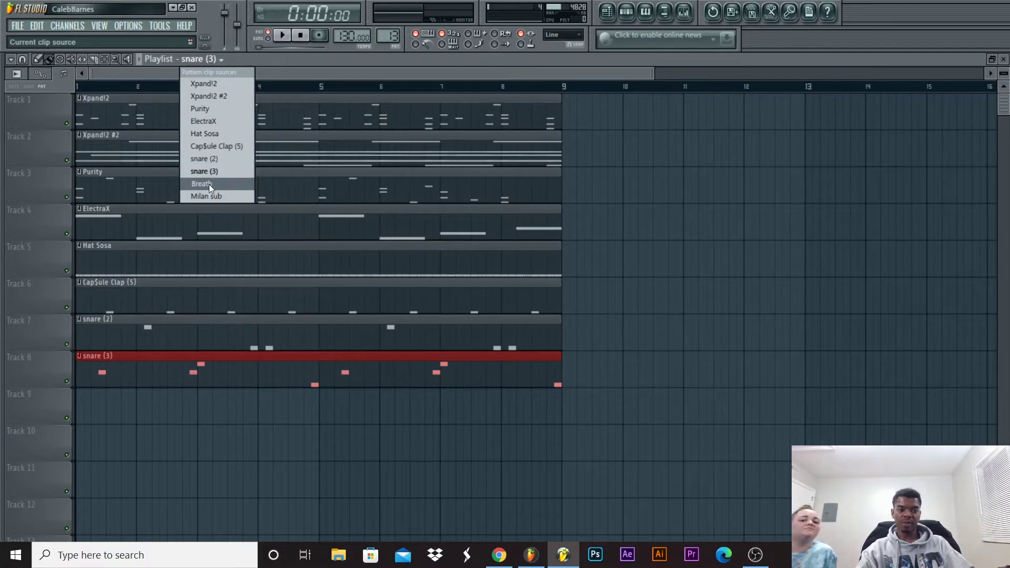
pyautogui.click(209, 183)
pyautogui.click(95, 444)
pyautogui.moveTo(129, 436); pyautogui.dragTo(560, 410)
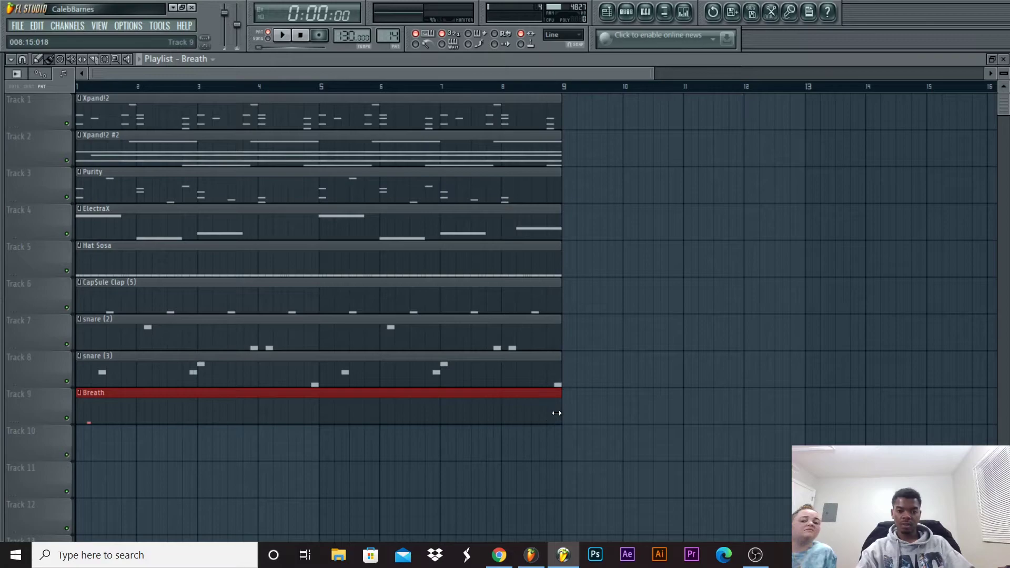
pyautogui.click(199, 59)
pyautogui.click(221, 199)
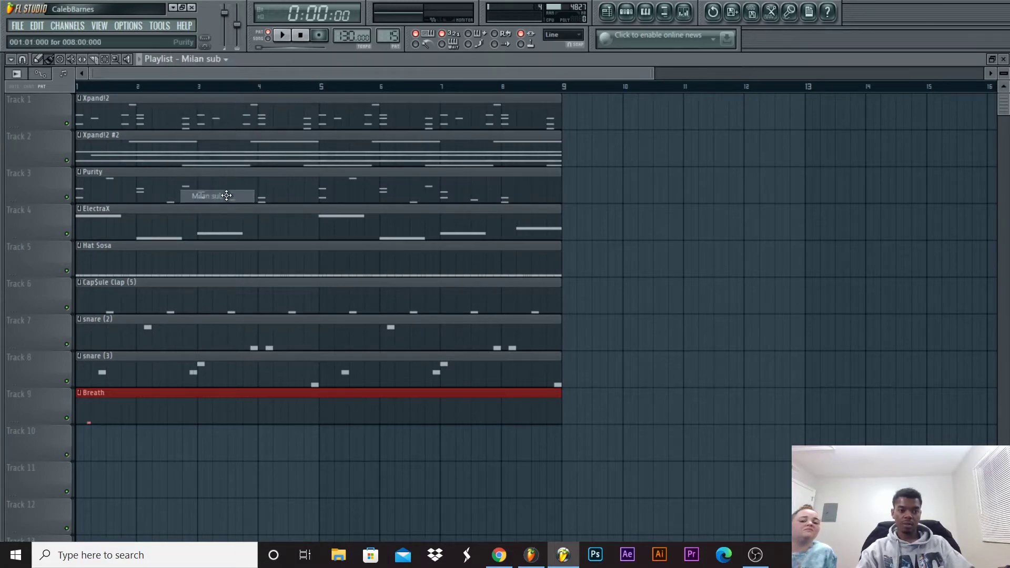
pyautogui.scroll(-2, 99, 402)
pyautogui.click(94, 408)
pyautogui.moveTo(160, 396); pyautogui.dragTo(135, 354)
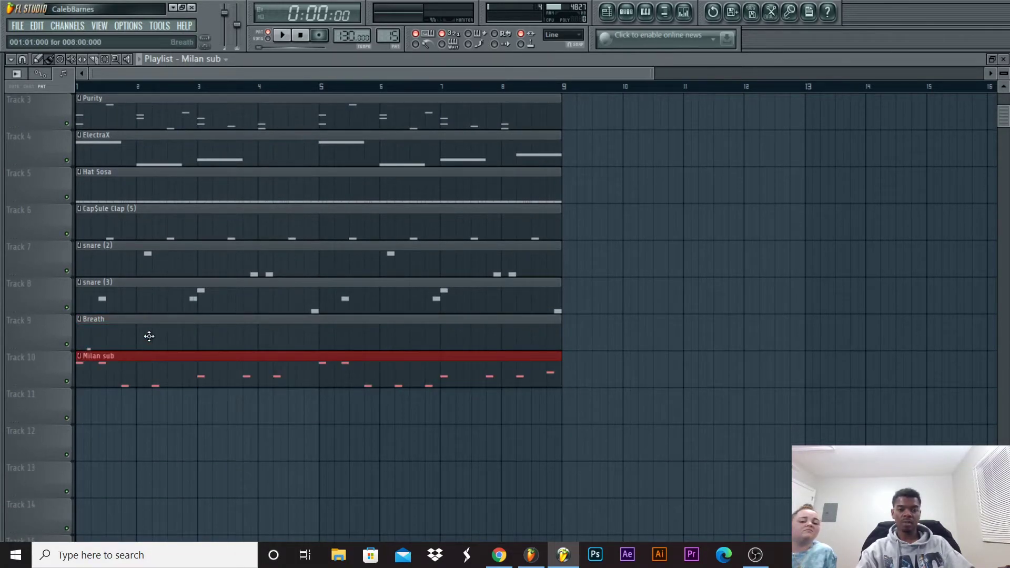
# Select all ten pattern clips and duplicate them five times in a row, extending the arrangement to bar 49.
pyautogui.scroll(1, 211, 326)
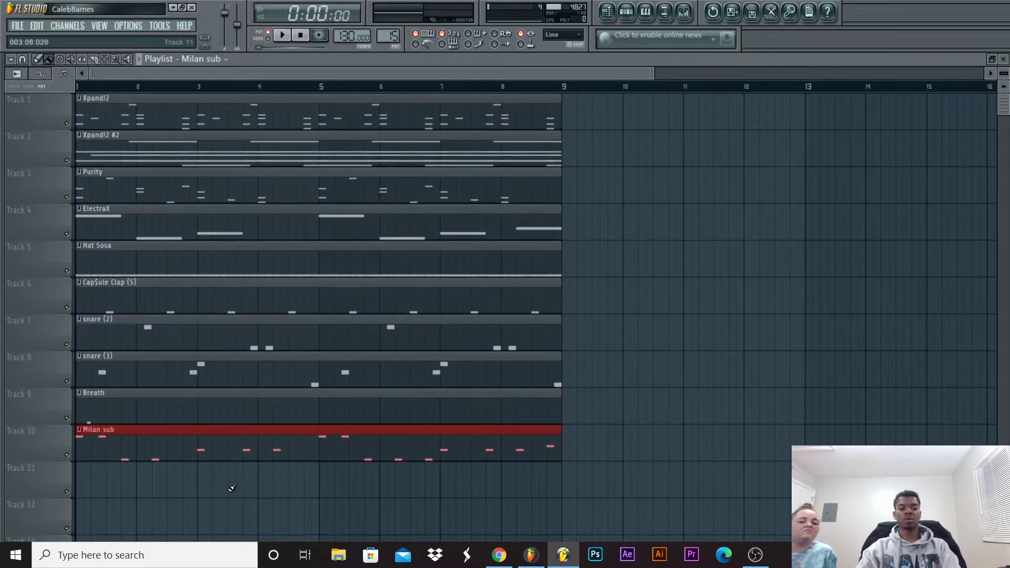
pyautogui.hotkey('ctrl', 'a')
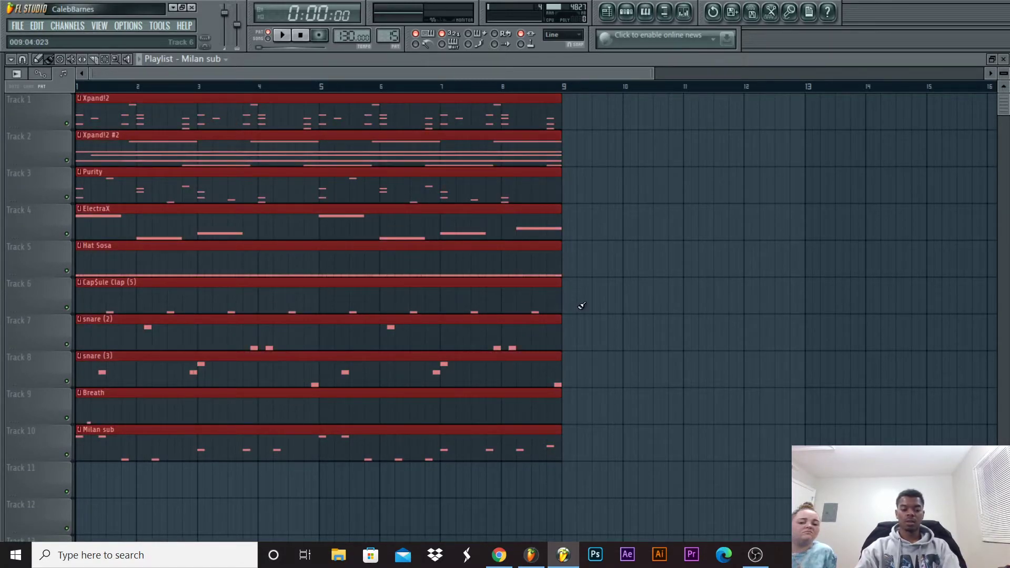
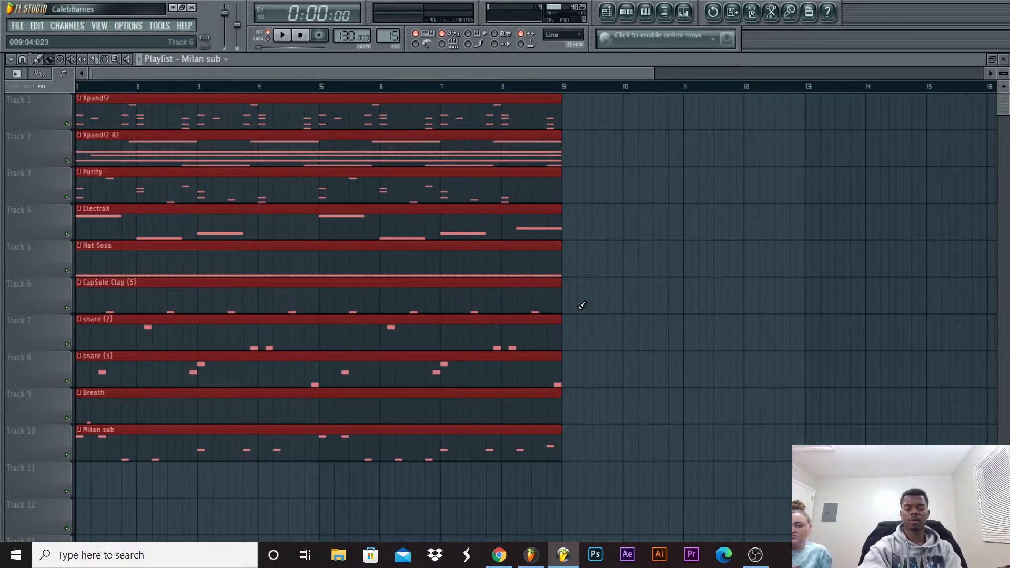
pyautogui.hotkey('ctrl', 'b')
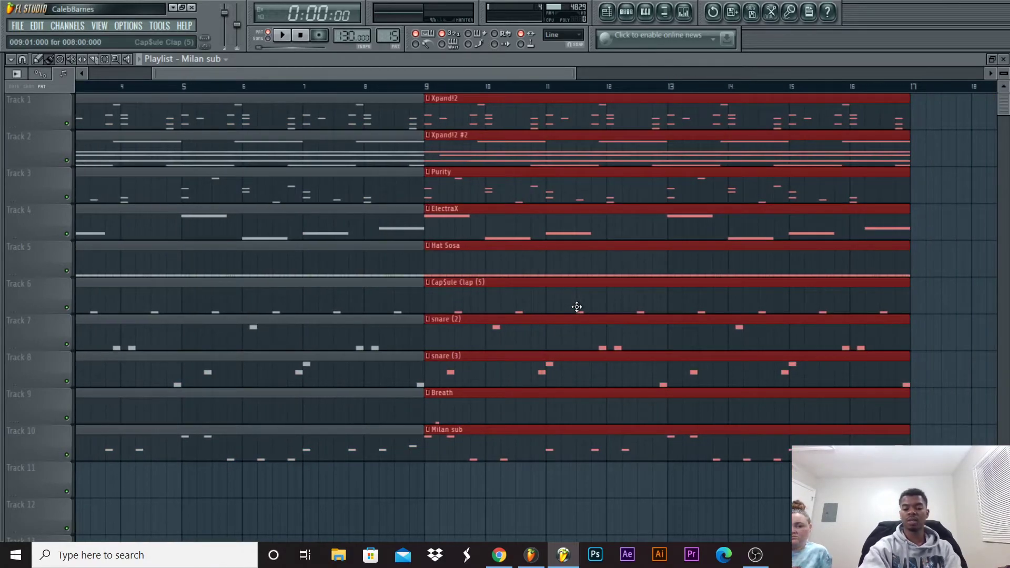
pyautogui.hotkey('ctrl', 'b')
pyautogui.hotkey('ctrl', 'b')
pyautogui.hotkey('ctrl', 'b')
pyautogui.hotkey('ctrl', 'b')
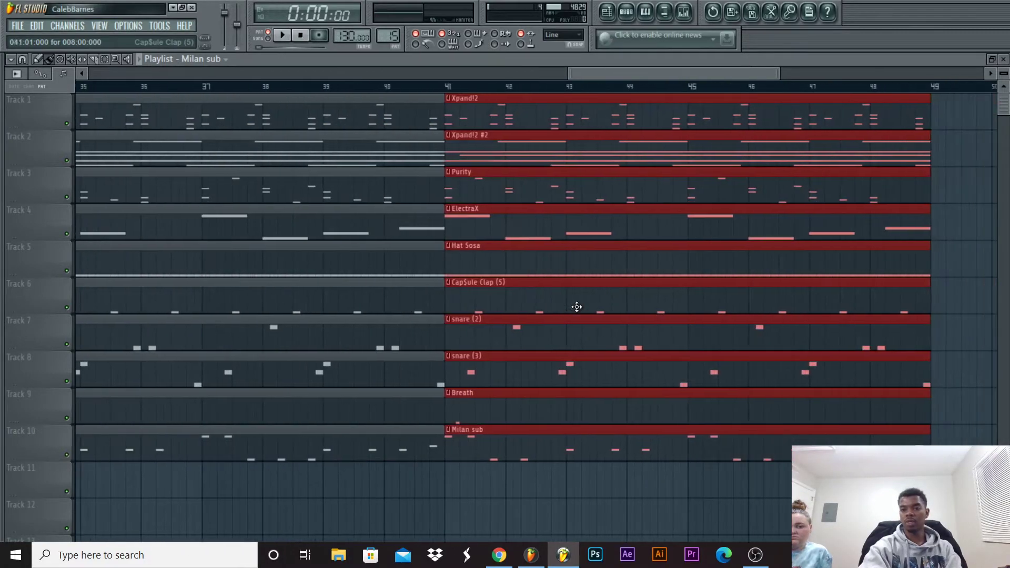
# Delete the first eight-bar clips on Tracks 3 to 10, leaving only Xpand!2 and Xpand!2 #2 in the intro.
pyautogui.moveTo(652, 72); pyautogui.dragTo(175, 72)
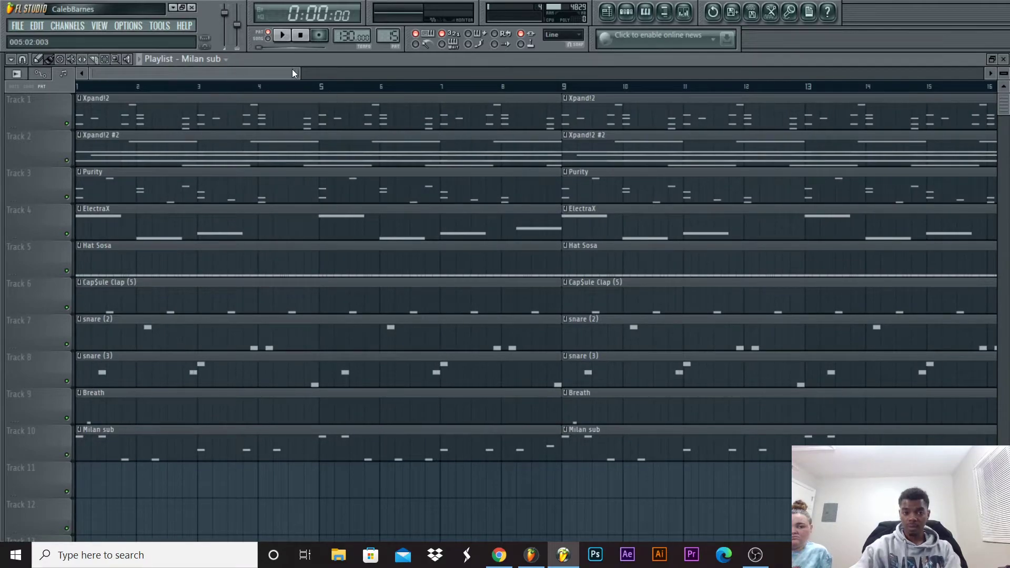
pyautogui.moveTo(293, 73); pyautogui.dragTo(808, 98)
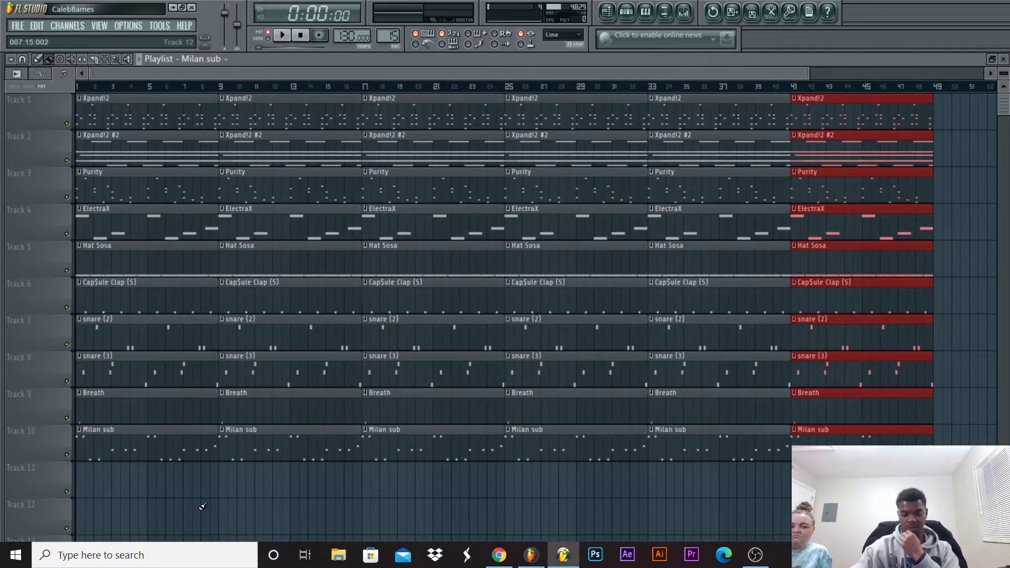
pyautogui.moveTo(195, 491)
pyautogui.mouseDown()
pyautogui.moveTo(163, 388)
pyautogui.moveTo(166, 195)
pyautogui.mouseUp()
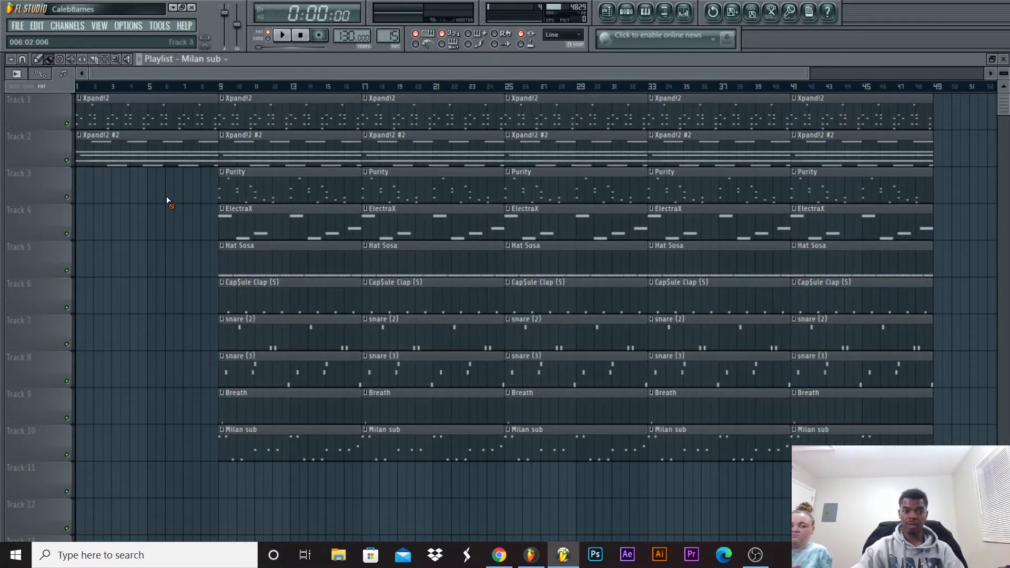
# Play the arrangement in song mode and delete the Purity and ElectraX clips that start at bar 25.
pyautogui.click(270, 39)
pyautogui.press('space')
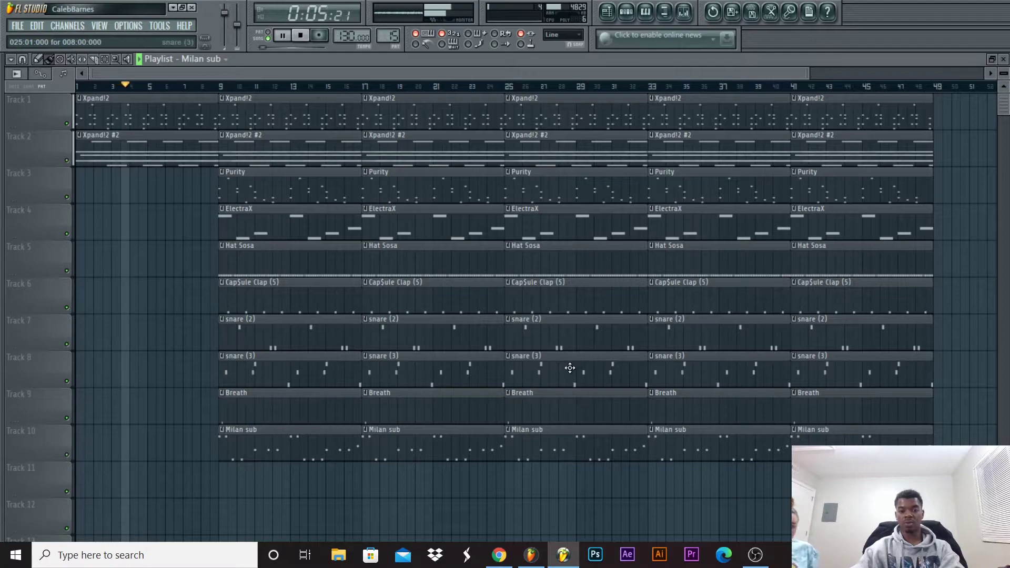
pyautogui.rightClick(582, 193)
pyautogui.rightClick(580, 219)
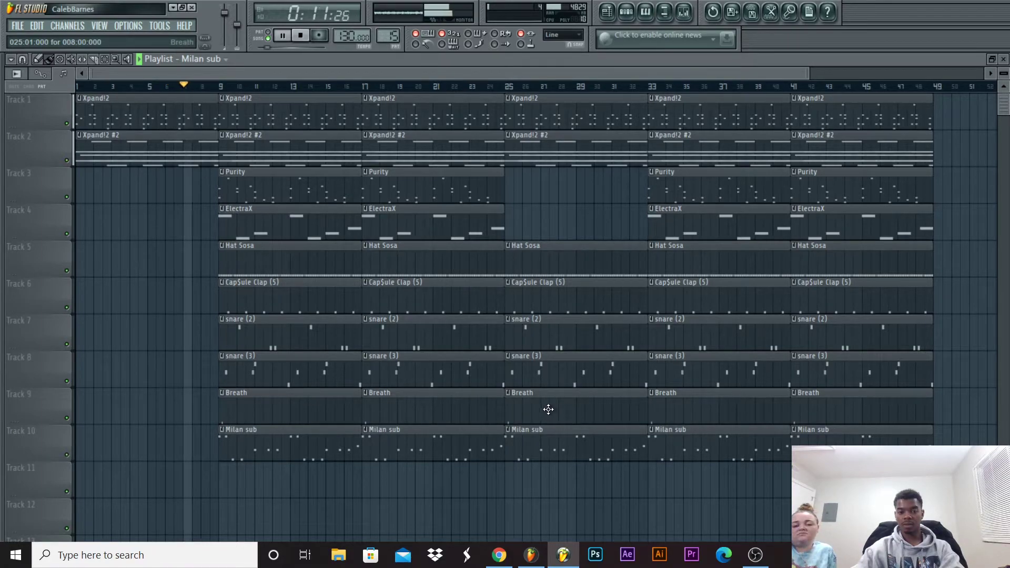
# Delete the Breath clips at bars 9 and 25 on Track 9, and stop playback.
pyautogui.rightClick(334, 409)
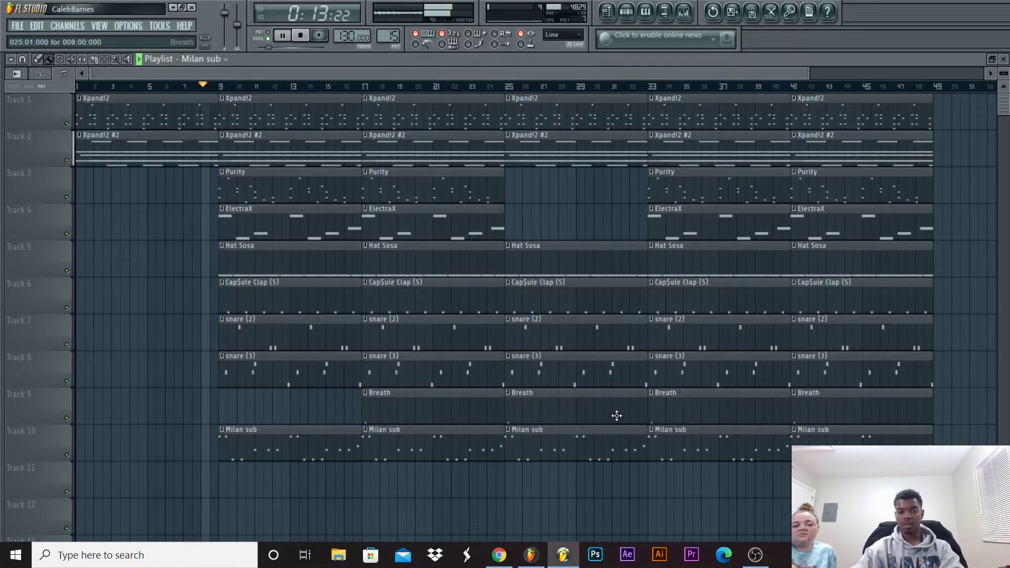
pyautogui.rightClick(617, 414)
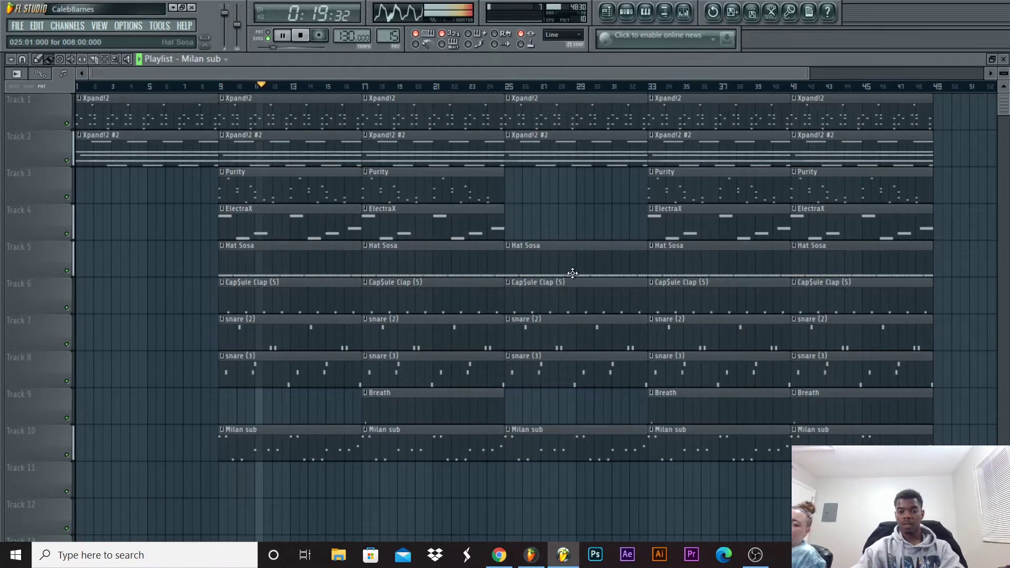
pyautogui.press('space')
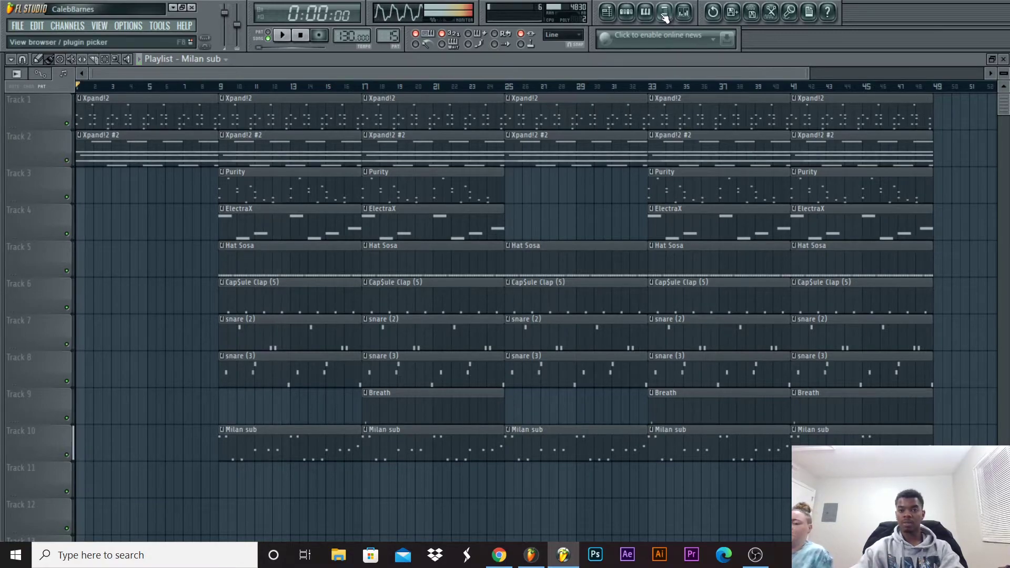
# View the mixer, restart song playback from the beginning, and return to the unobstructed playlist.
pyautogui.click(684, 11)
pyautogui.click(684, 12)
pyautogui.click(609, 18)
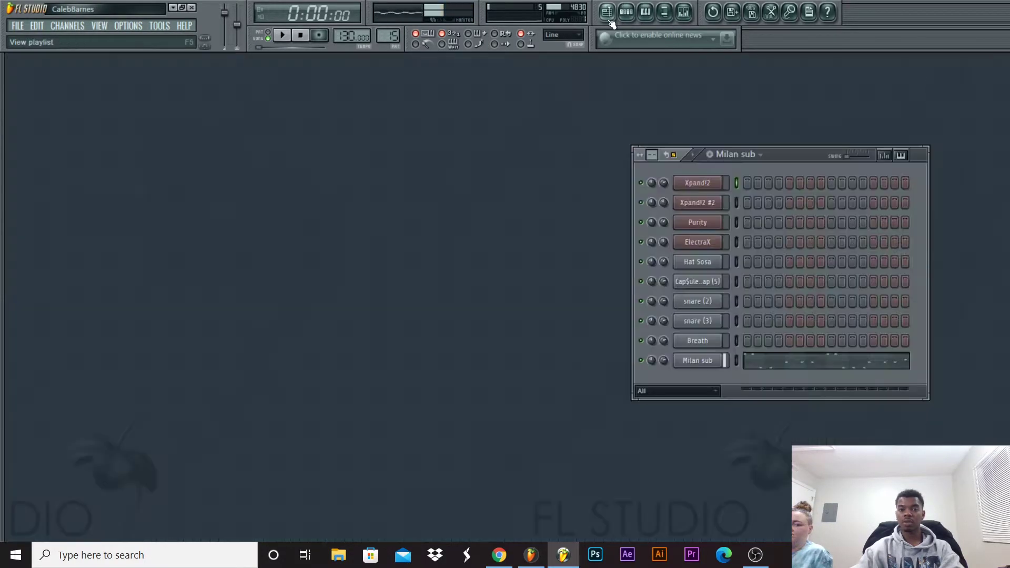
pyautogui.click(684, 11)
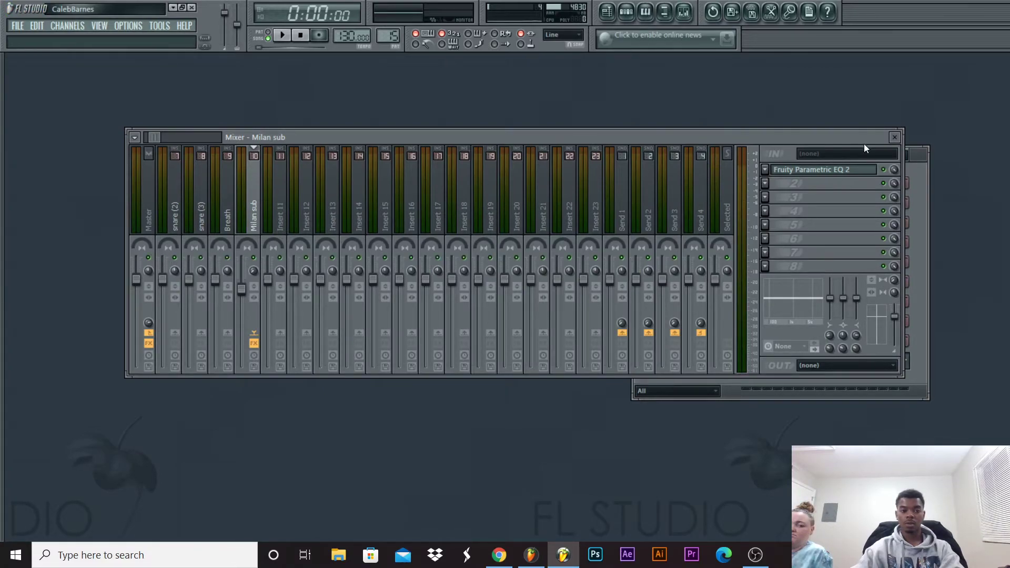
pyautogui.press('space')
pyautogui.click(607, 12)
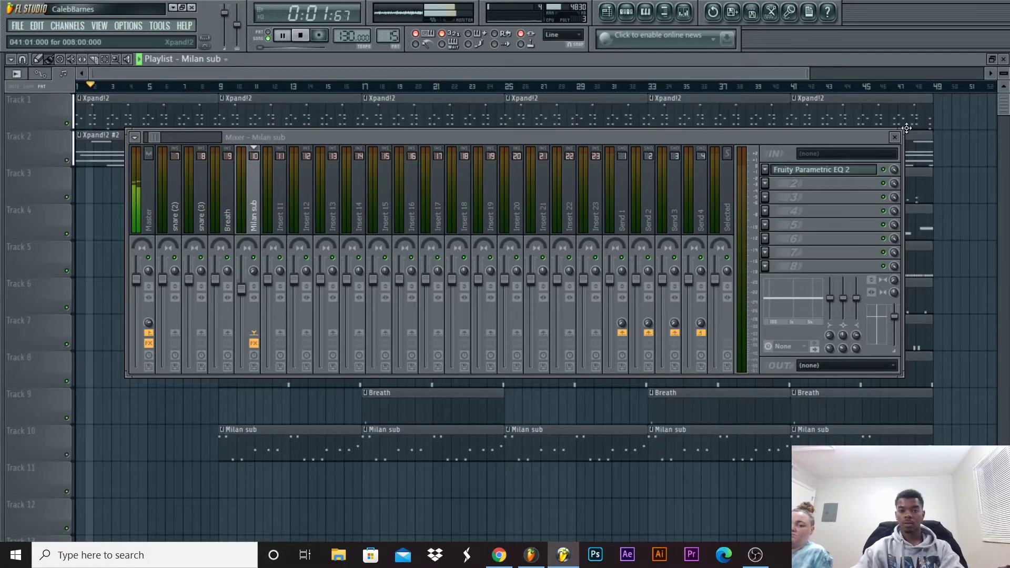
pyautogui.click(895, 137)
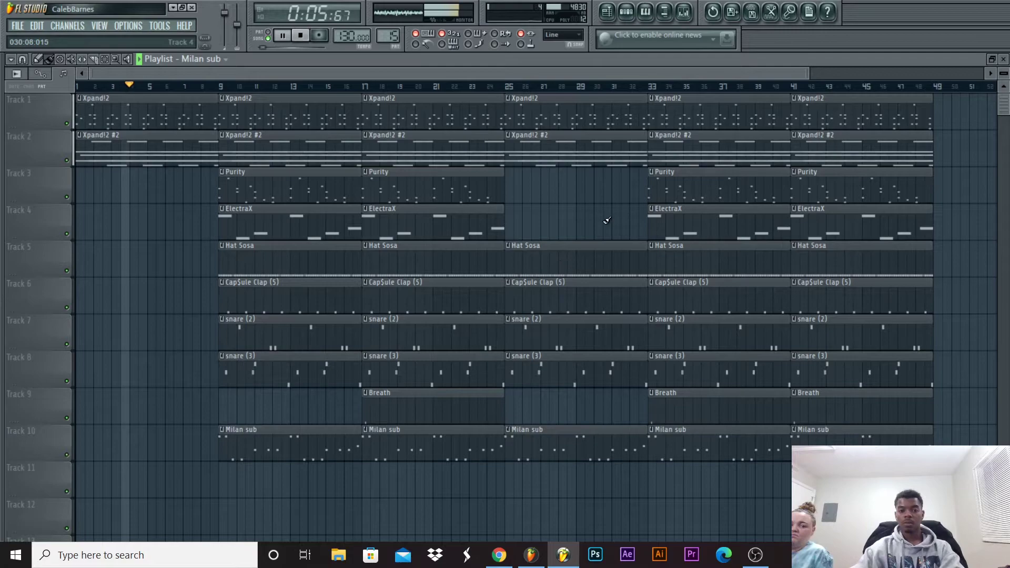
pyautogui.moveTo(454, 531)
pyautogui.mouseDown()
pyautogui.moveTo(457, 278)
pyautogui.moveTo(431, 101)
pyautogui.moveTo(287, 96)
pyautogui.mouseUp()
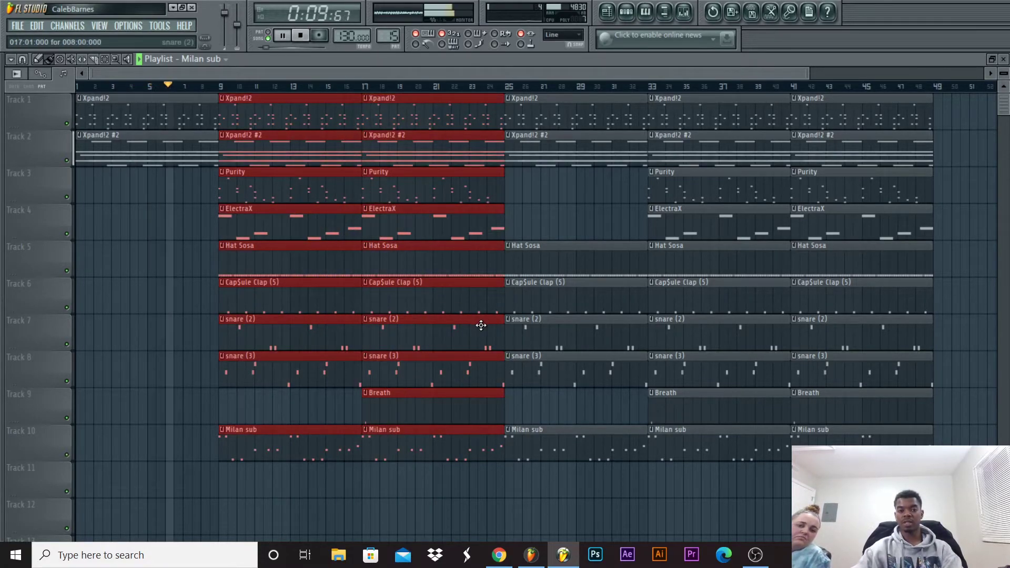
pyautogui.click(538, 513)
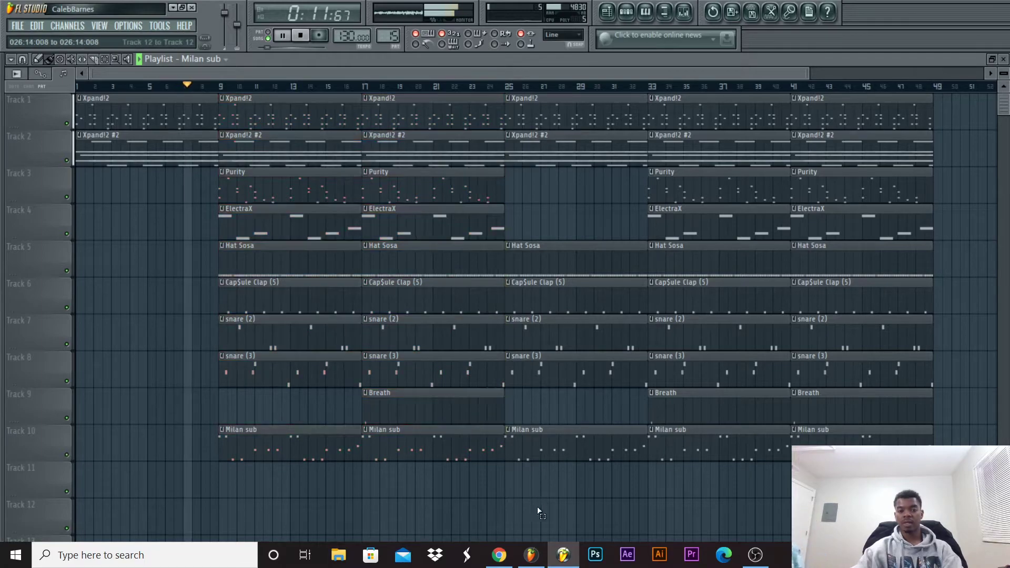
pyautogui.click(535, 442)
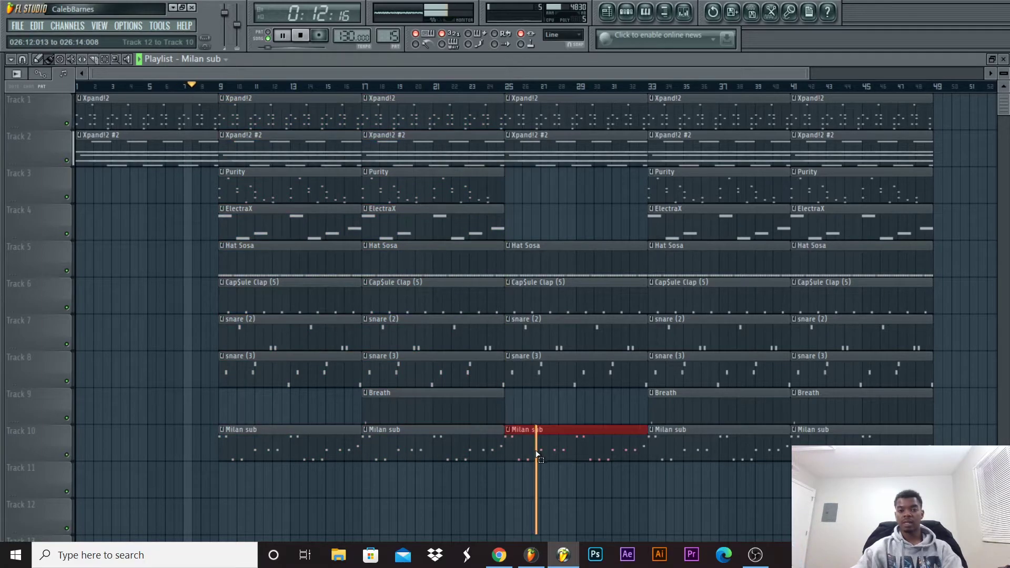
# Delete the Purity and ElectraX clips at bar 33 and the ElectraX clip at bar 41.
pyautogui.rightClick(751, 185)
pyautogui.rightClick(751, 208)
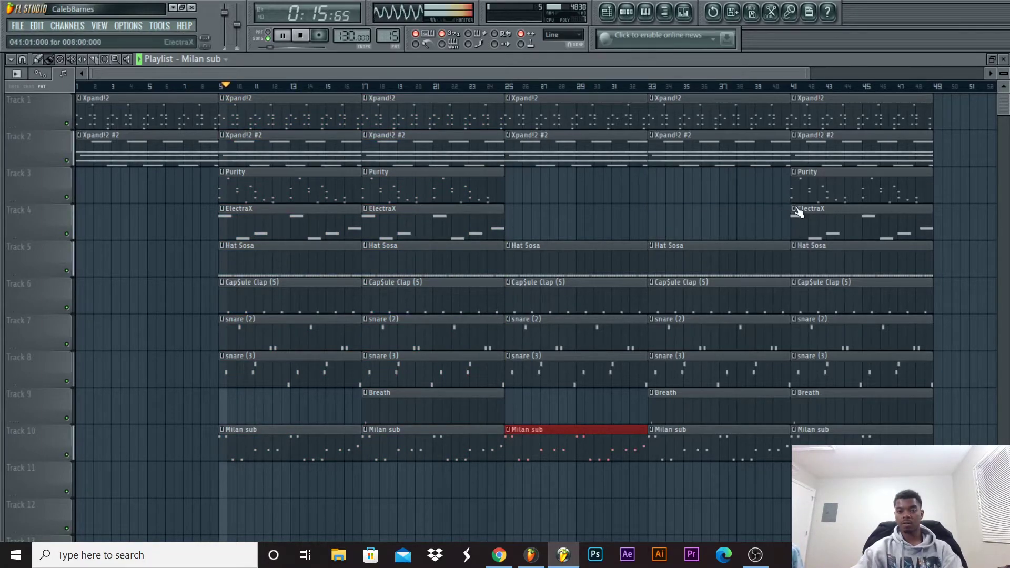
pyautogui.rightClick(830, 212)
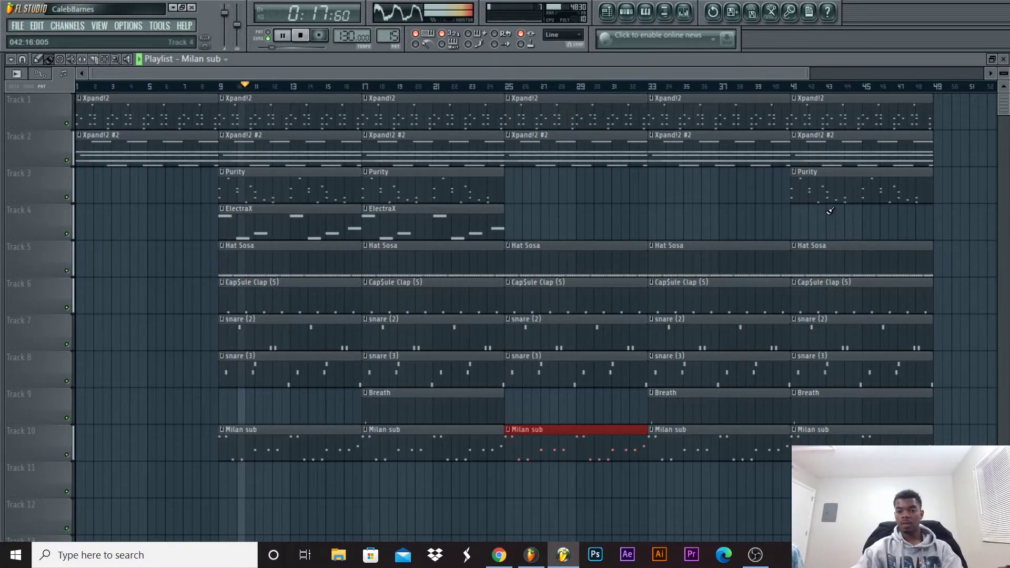
# Duplicate the bar 41 section to bar 49 and place a Milan sub clip on Track 4 at bar 49.
pyautogui.moveTo(833, 445); pyautogui.dragTo(906, 95)
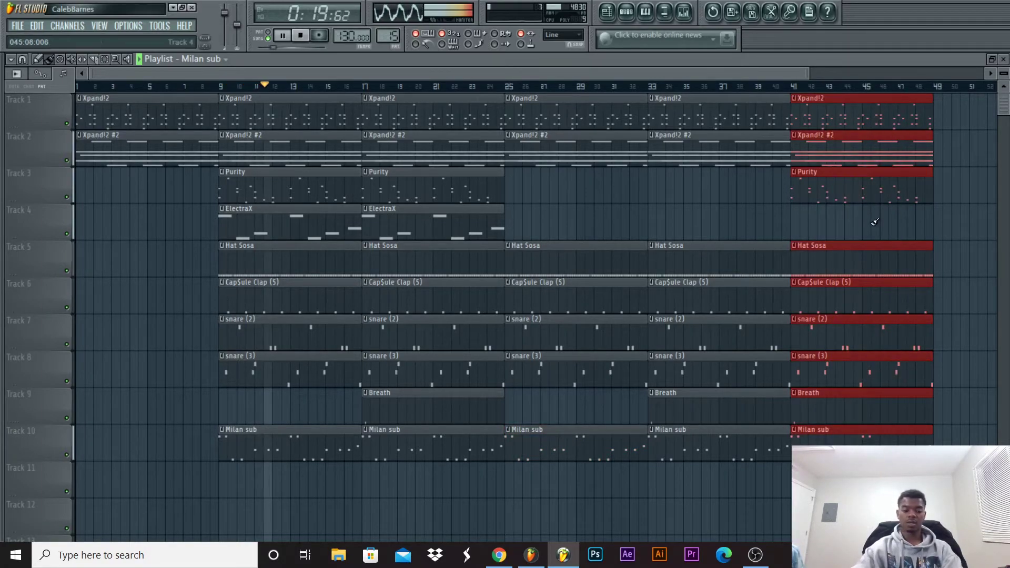
pyautogui.hotkey('ctrl', 'b')
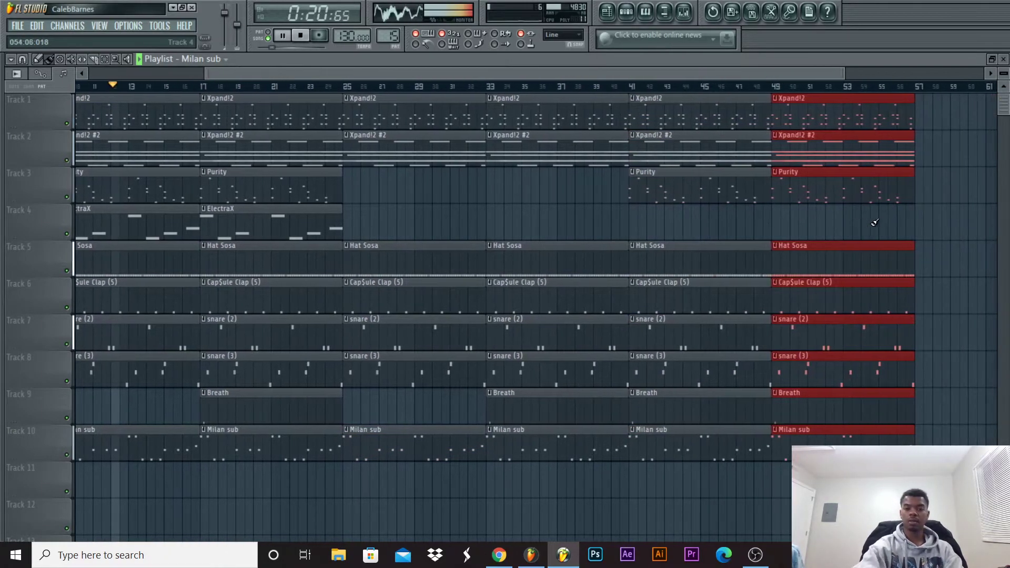
pyautogui.click(777, 225)
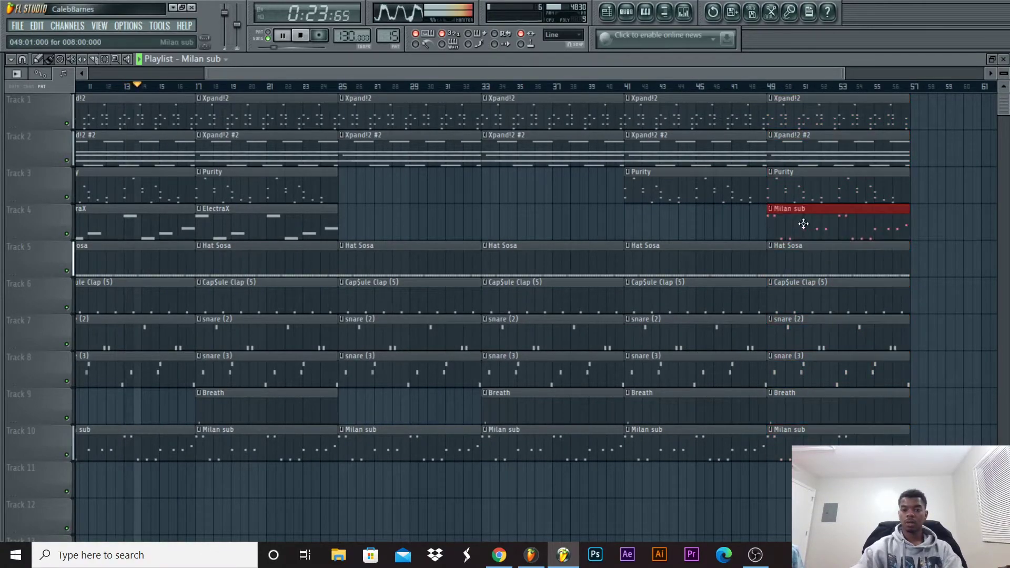
pyautogui.moveTo(588, 71); pyautogui.dragTo(405, 68)
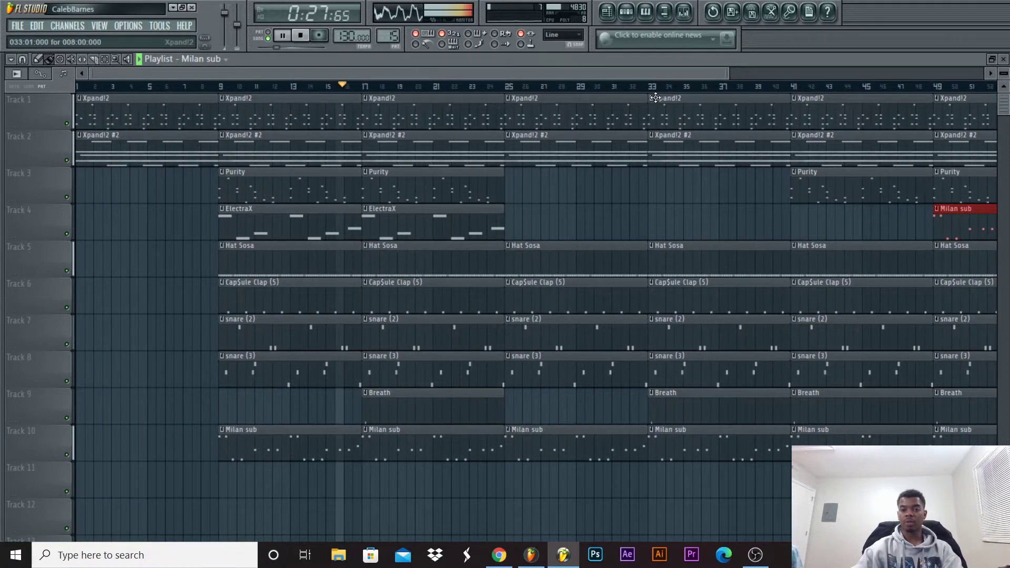
pyautogui.moveTo(728, 72); pyautogui.dragTo(884, 91)
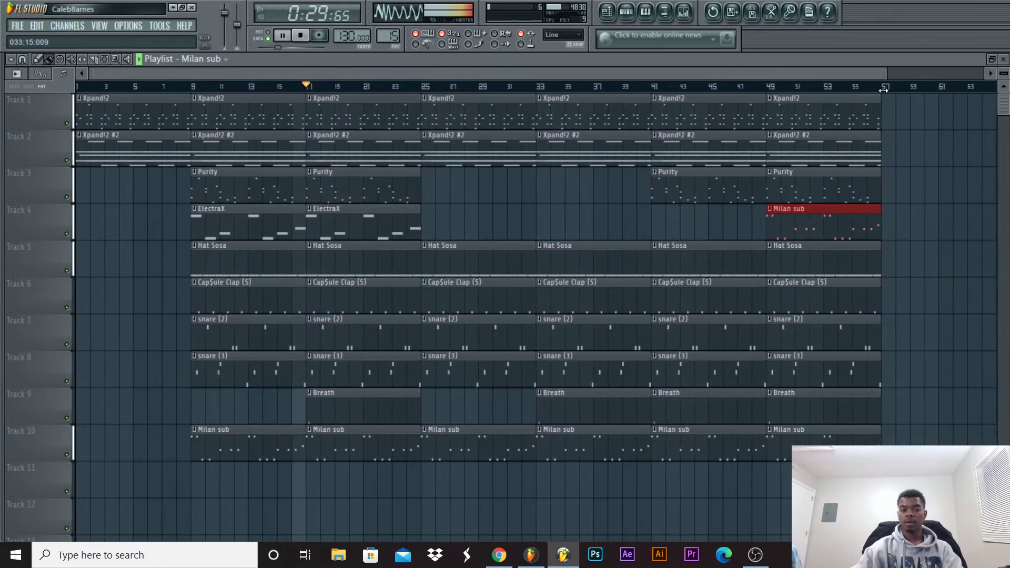
# Delete the snare (3) clip at bar 25 and the Breath clip at bar 33.
pyautogui.moveTo(458, 533); pyautogui.dragTo(737, 104)
pyautogui.click(476, 383)
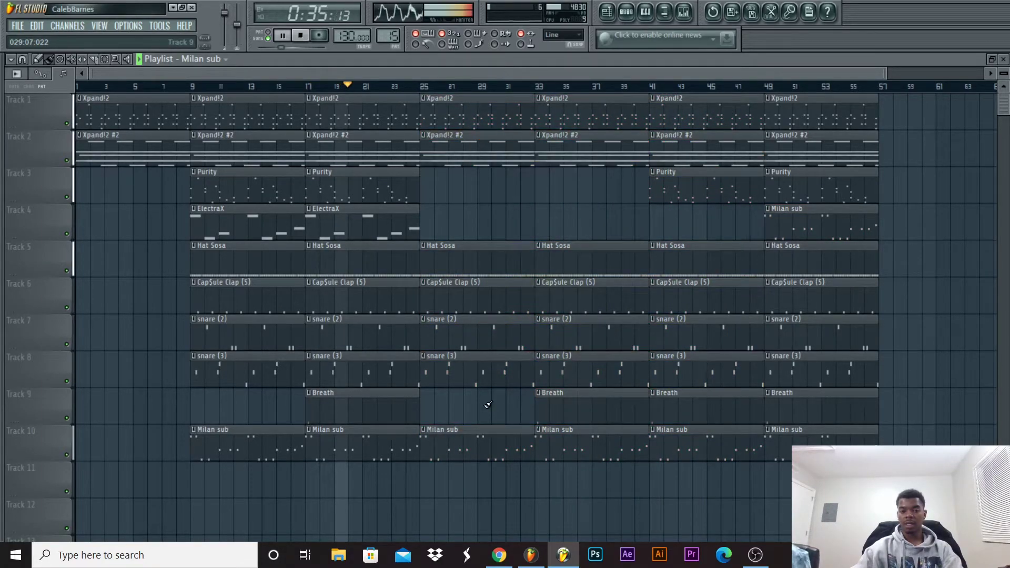
pyautogui.rightClick(476, 382)
pyautogui.rightClick(590, 401)
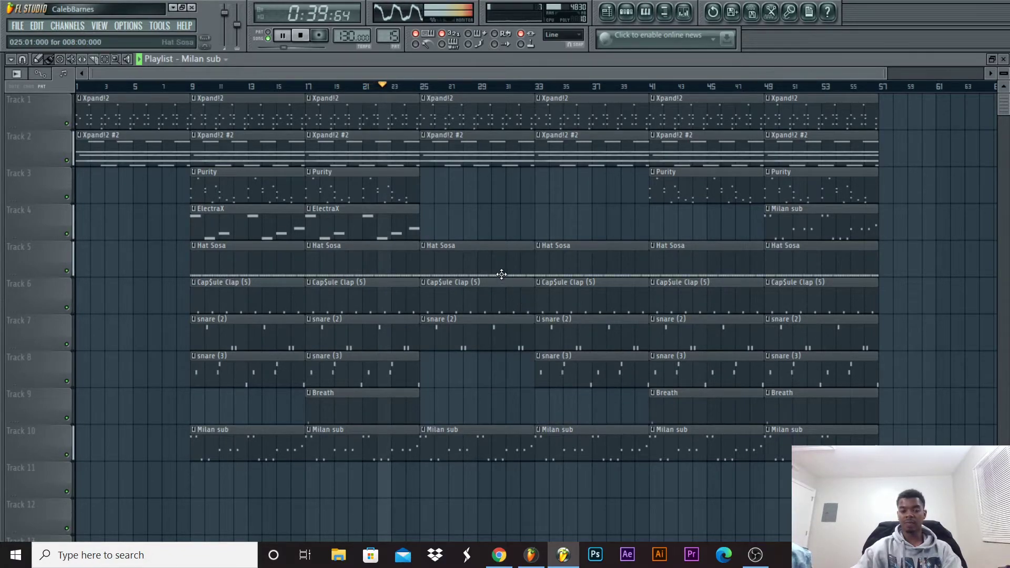
# Try trimming the bar 25 clips on Tracks 5, 6, 7 and 10 by one bar, and restore their start to bar 25.
pyautogui.moveTo(468, 496); pyautogui.dragTo(442, 270)
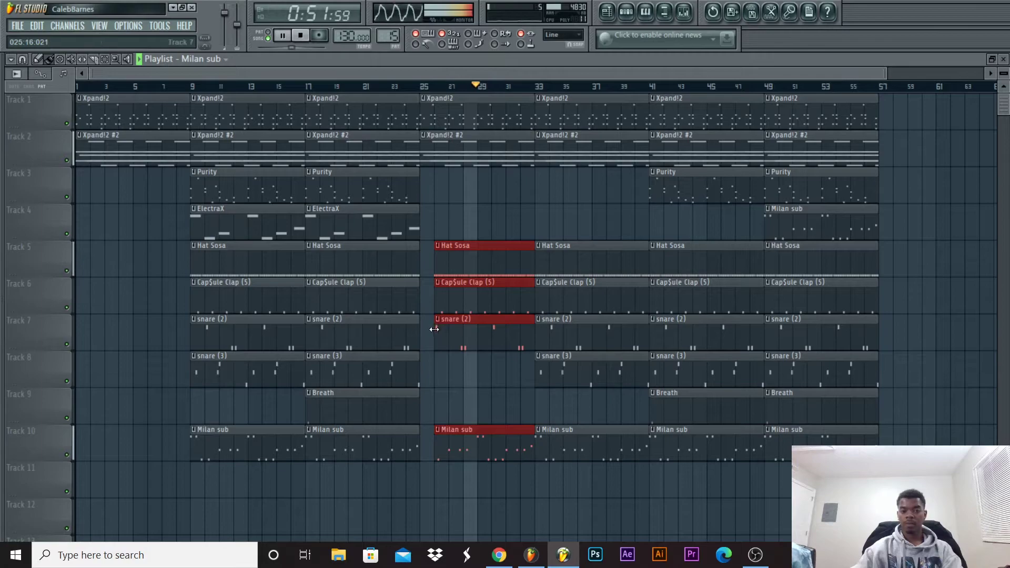
pyautogui.moveTo(435, 329); pyautogui.dragTo(421, 329)
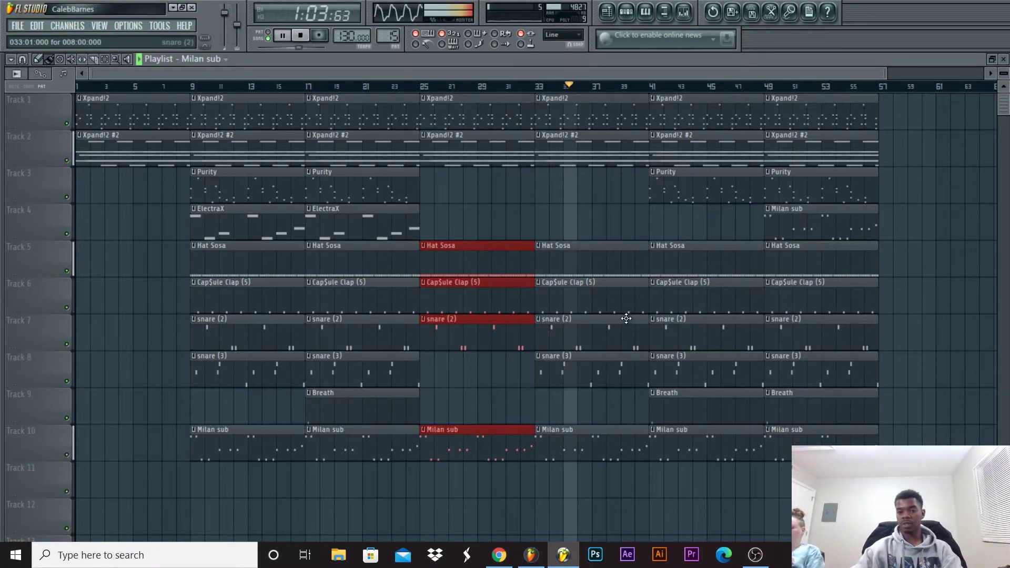
# Trim the start of the bar 41 clips on Tracks 5 to 10 so they begin at bar 43.
pyautogui.moveTo(679, 495); pyautogui.dragTo(683, 243)
pyautogui.moveTo(650, 416); pyautogui.dragTo(678, 416)
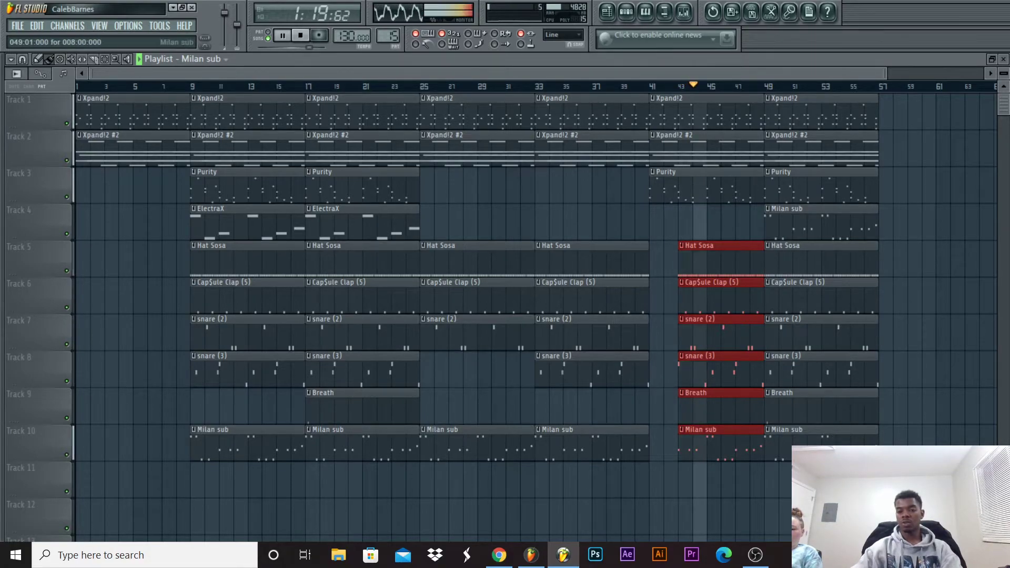
# Delete the bar 49 clips on Tracks 5 to 10, select the remaining clips at bar 49, and stop playback.
pyautogui.rightClick(838, 438)
pyautogui.rightClick(836, 409)
pyautogui.rightClick(835, 371)
pyautogui.rightClick(834, 333)
pyautogui.rightClick(832, 296)
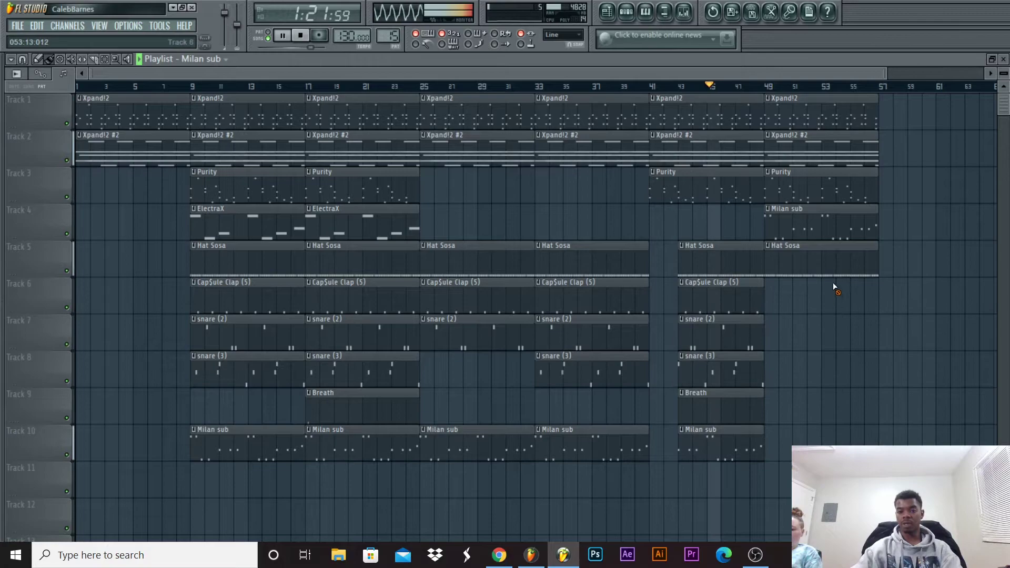
pyautogui.rightClick(832, 264)
pyautogui.moveTo(819, 314); pyautogui.dragTo(864, 94)
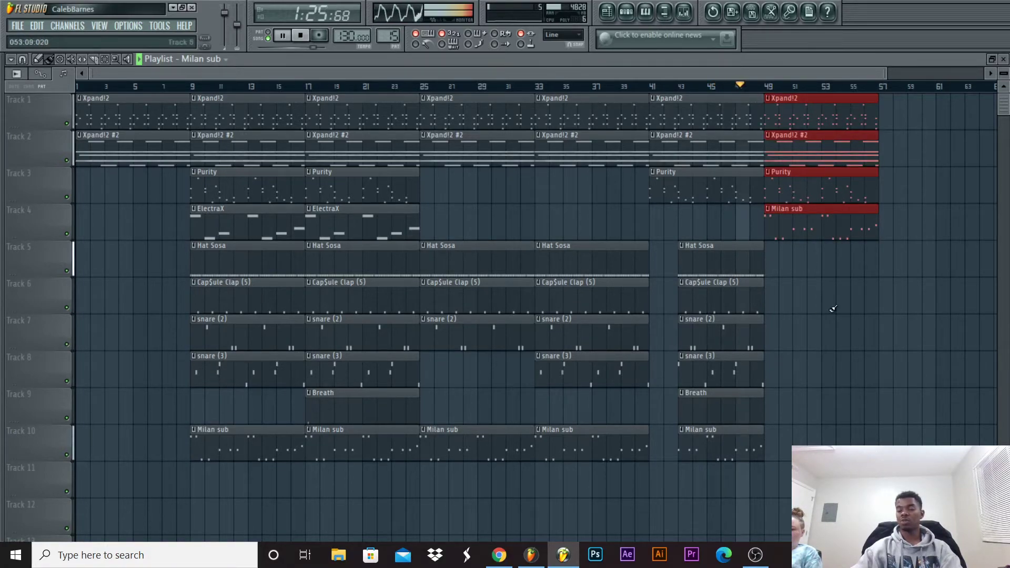
pyautogui.press('space')
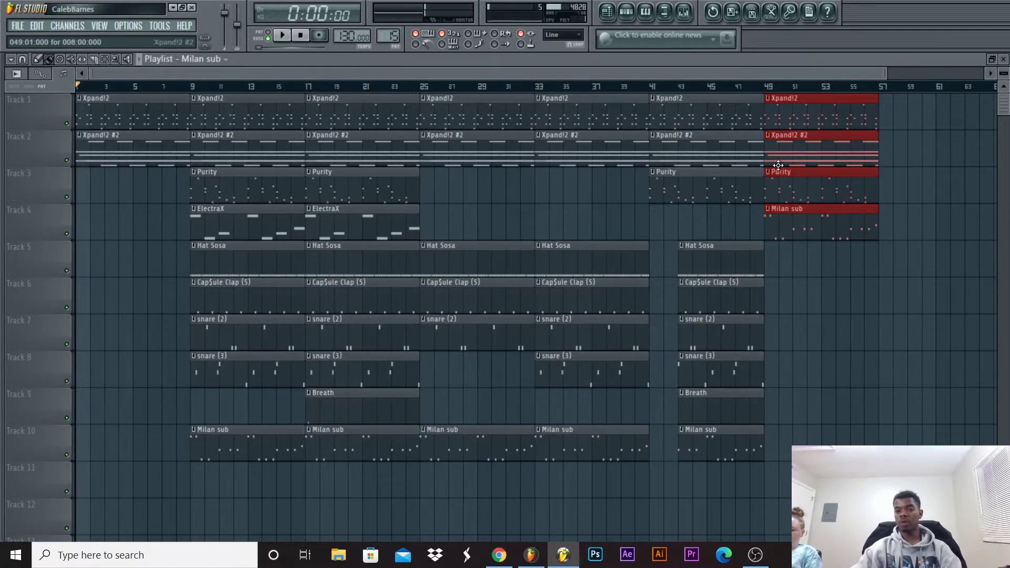
pyautogui.moveTo(735, 505); pyautogui.dragTo(100, 62)
pyautogui.hotkey('ctrl', 'd')
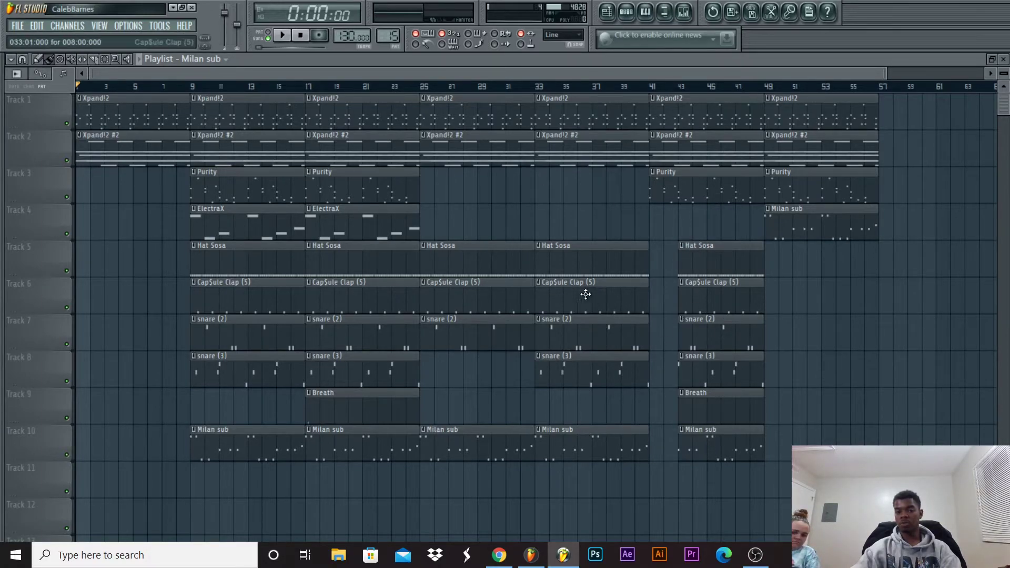
pyautogui.moveTo(254, 528); pyautogui.dragTo(363, 129)
pyautogui.moveTo(474, 534); pyautogui.dragTo(744, 59)
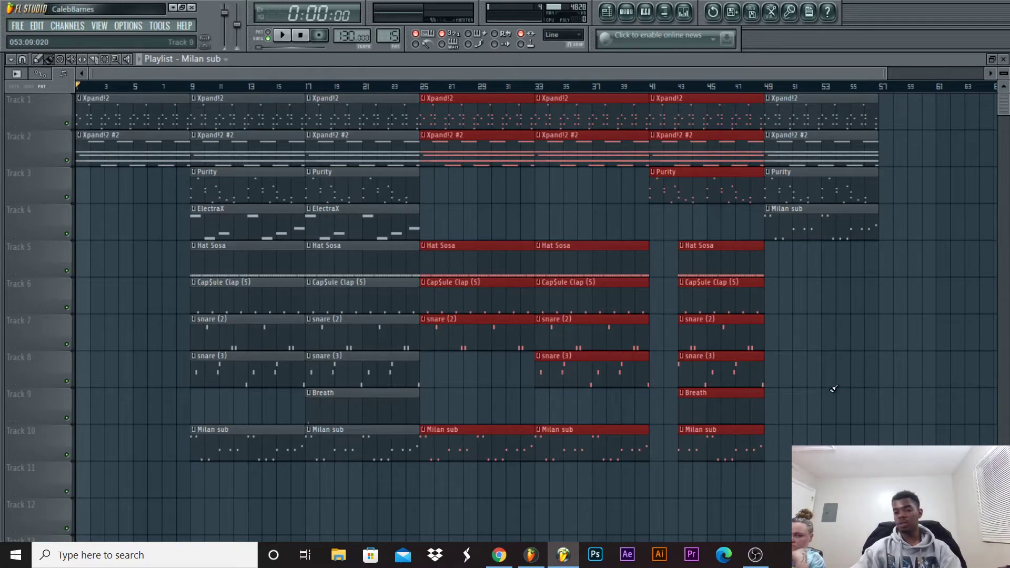
# Delete the remaining bar 49 clips on Tracks 1 to 4.
pyautogui.moveTo(807, 388); pyautogui.dragTo(840, 100)
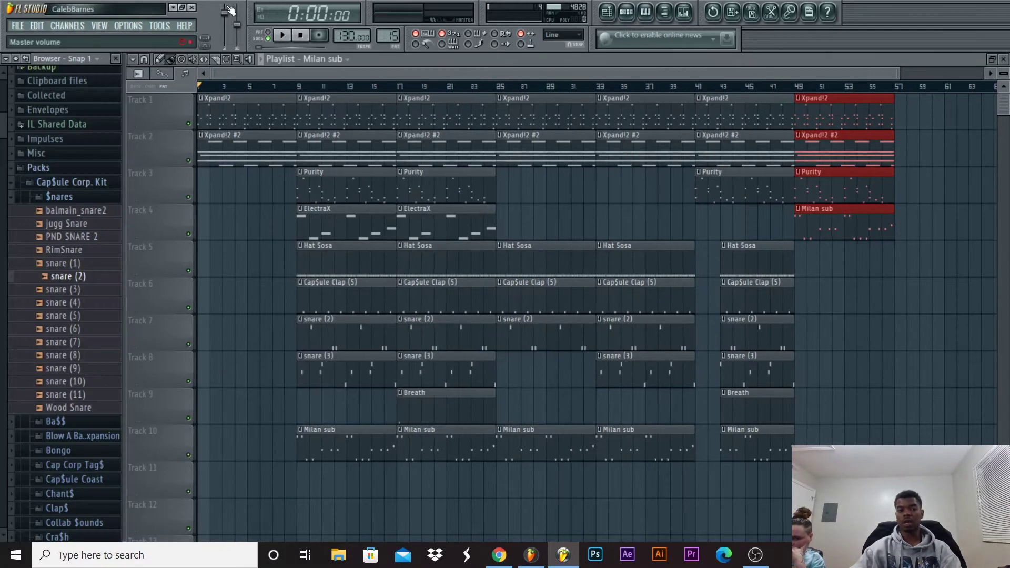
pyautogui.press('Delete')
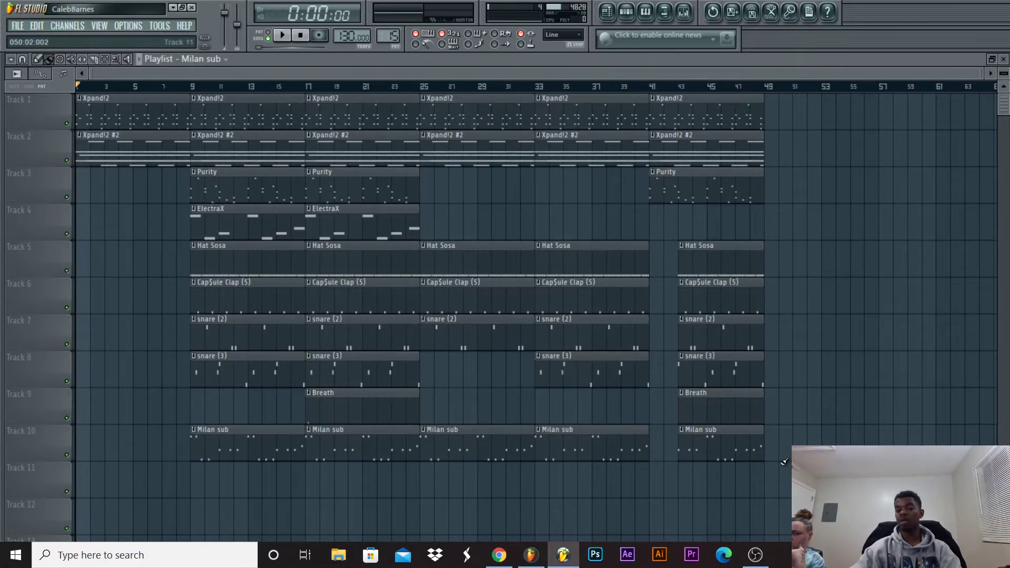
# Select the whole 48-bar arrangement and copy it to bar 49, extending the song to bar 97.
pyautogui.moveTo(872, 116); pyautogui.dragTo(90, 497)
pyautogui.moveTo(111, 146); pyautogui.dragTo(813, 147)
pyautogui.moveTo(603, 71); pyautogui.dragTo(936, 102)
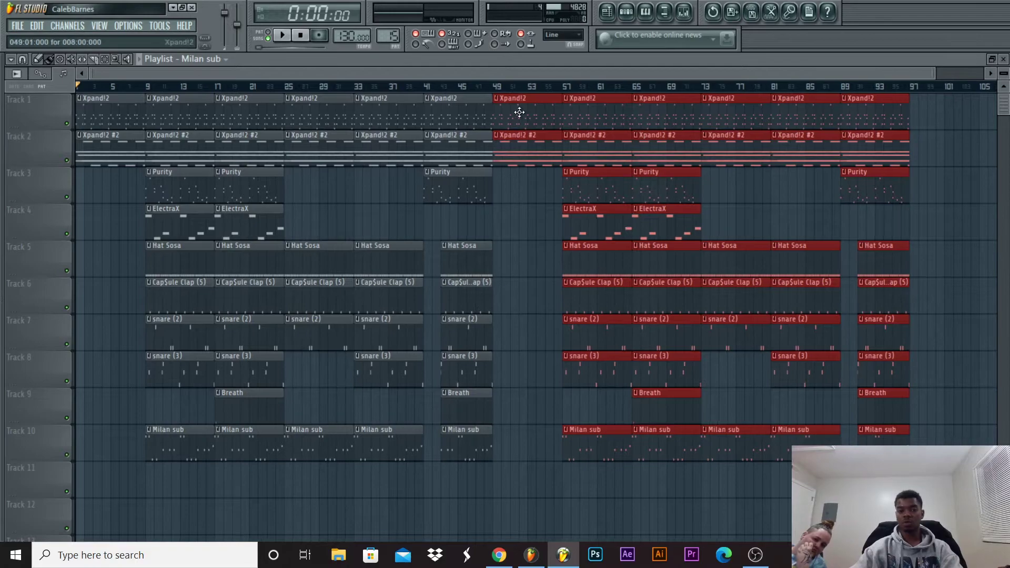
pyautogui.moveTo(524, 492); pyautogui.dragTo(538, 102)
pyautogui.moveTo(598, 534); pyautogui.dragTo(680, 138)
pyautogui.moveTo(718, 534); pyautogui.dragTo(900, 96)
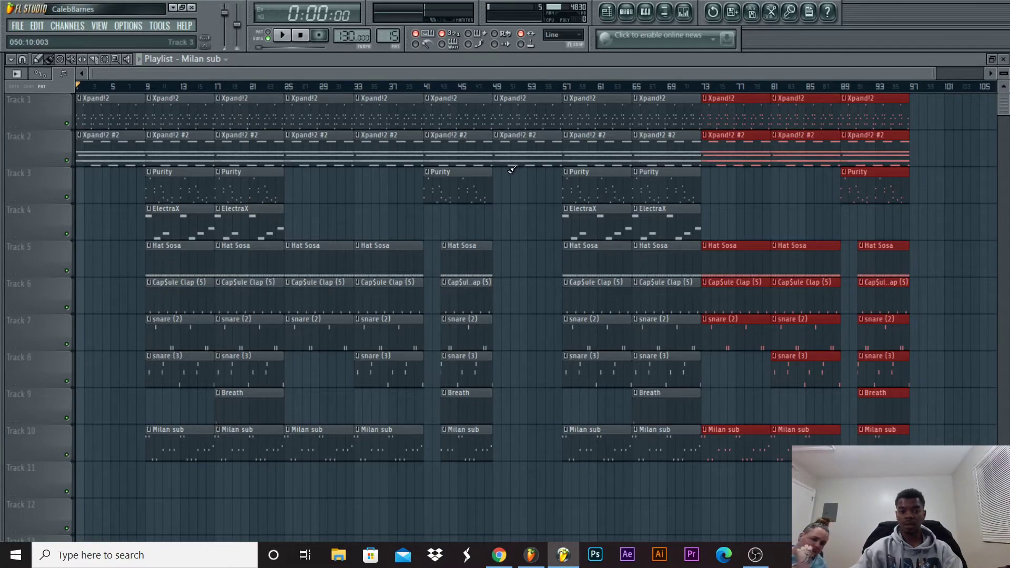
pyautogui.moveTo(512, 169); pyautogui.dragTo(459, 210)
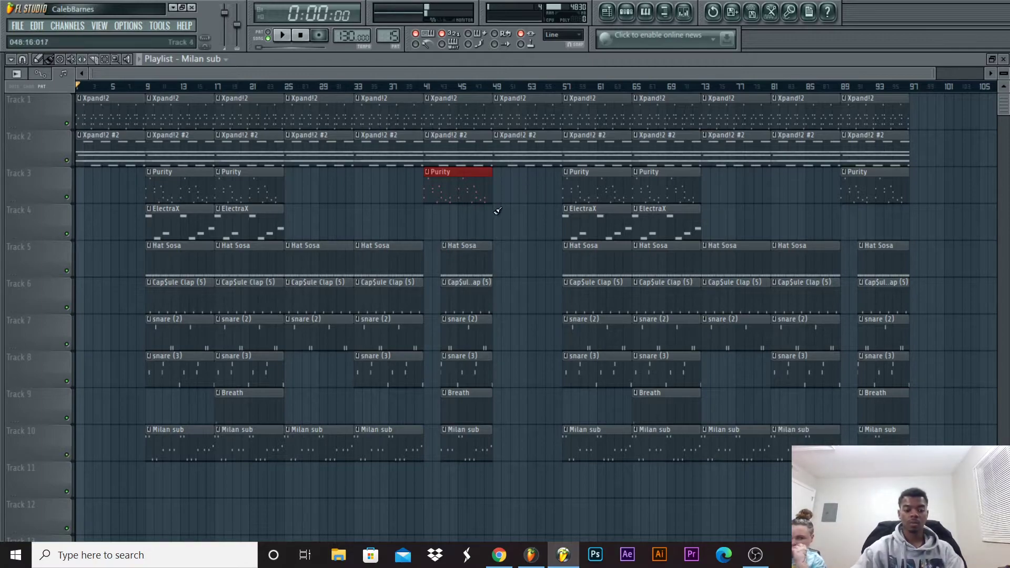
pyautogui.click(501, 196)
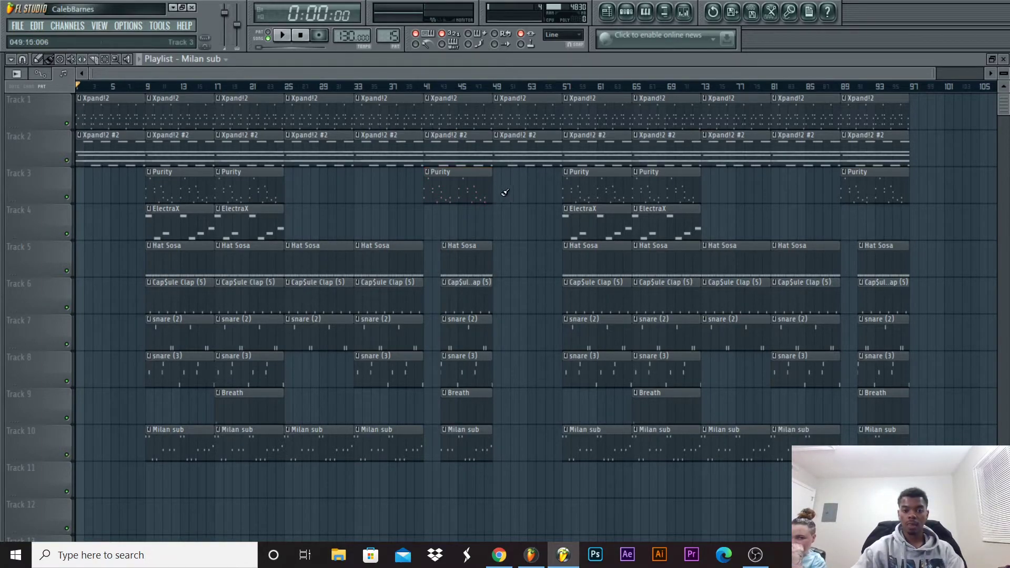
pyautogui.moveTo(920, 72); pyautogui.dragTo(589, 72)
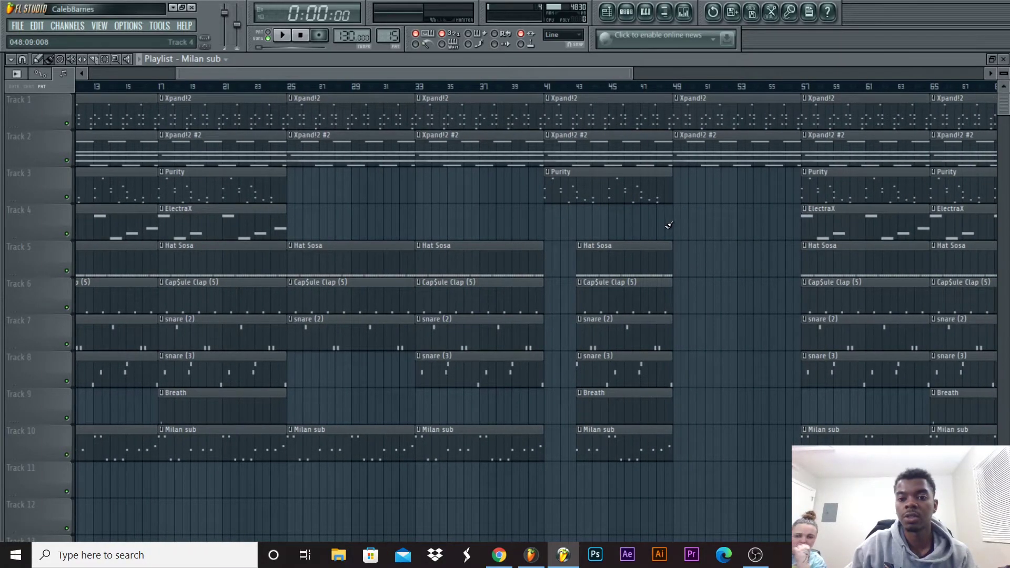
pyautogui.click(680, 191)
pyautogui.rightClick(694, 189)
pyautogui.moveTo(525, 73); pyautogui.dragTo(292, 78)
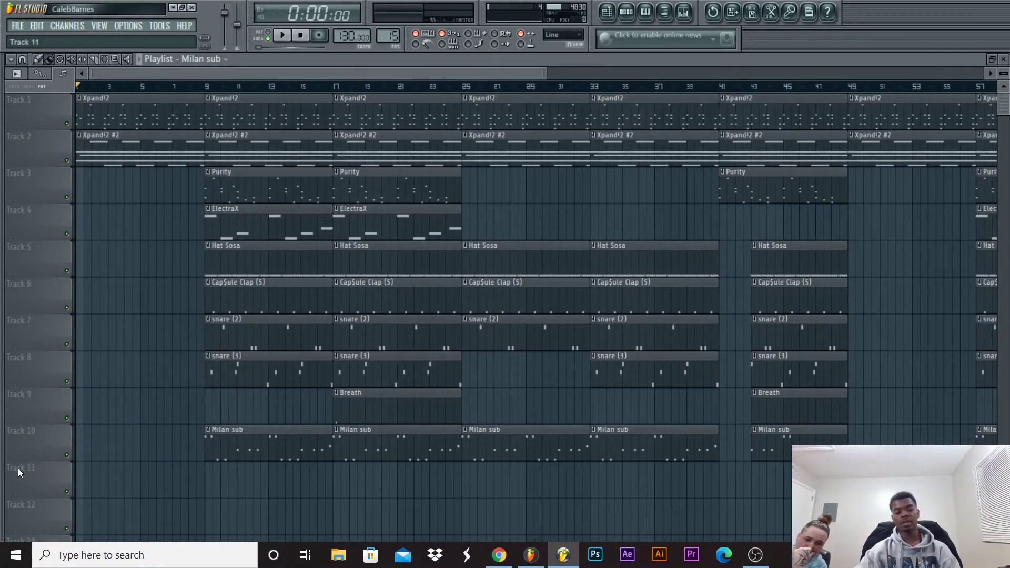
# Lock Tracks 10 up to 5 to their content so each track takes the name of its clips.
pyautogui.rightClick(36, 444)
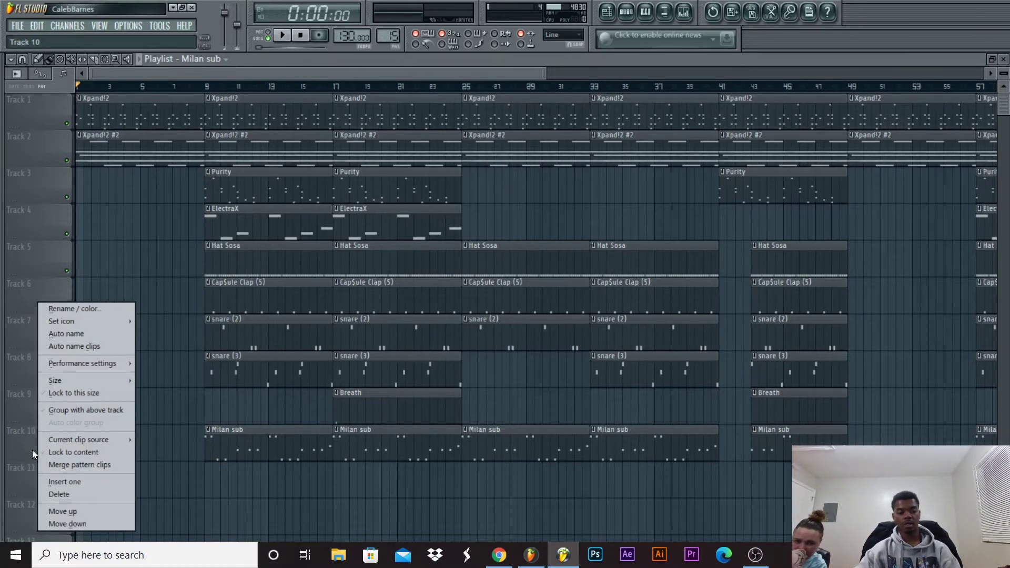
pyautogui.click(50, 452)
pyautogui.rightClick(36, 402)
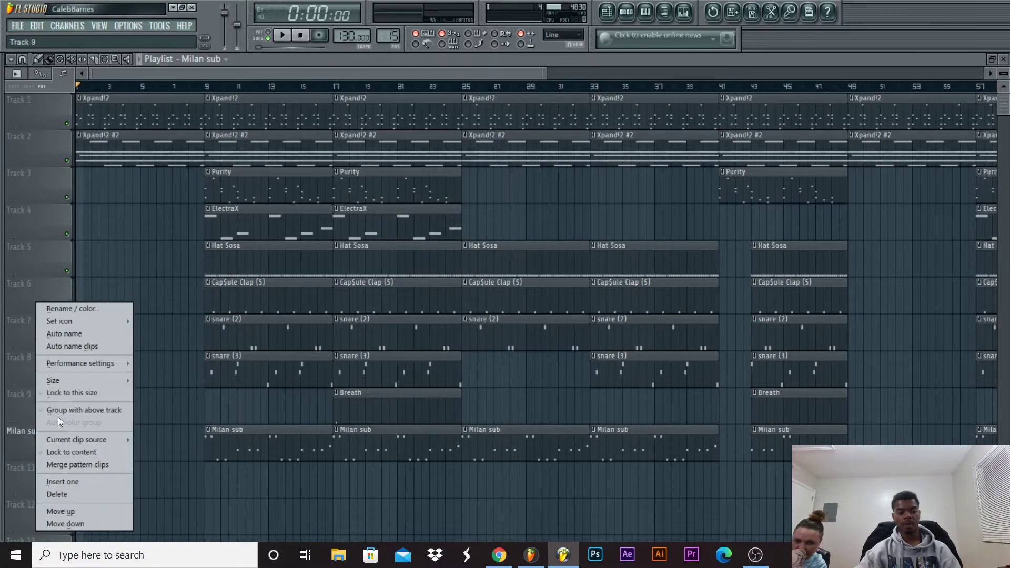
pyautogui.click(67, 452)
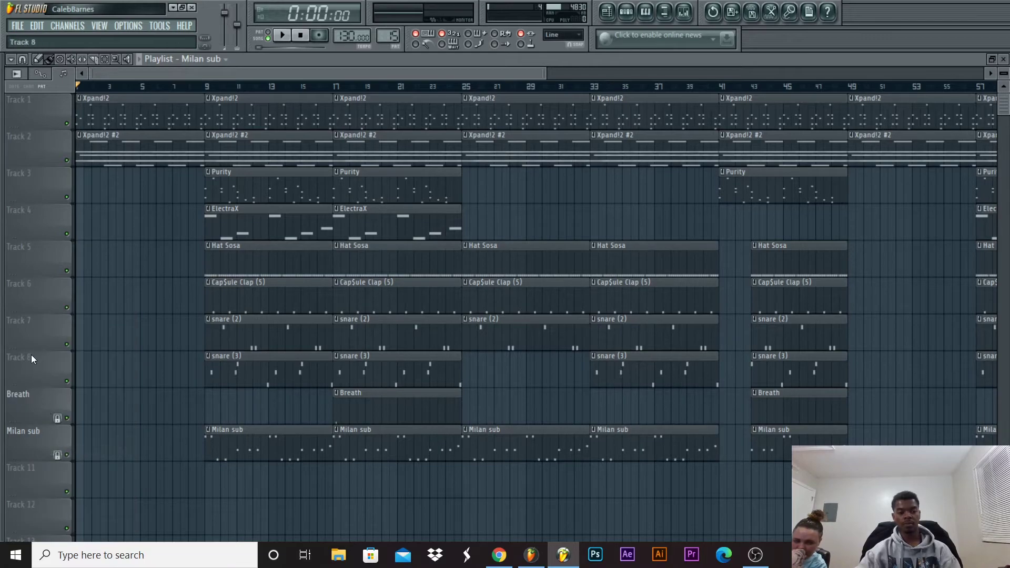
pyautogui.rightClick(26, 369)
pyautogui.click(69, 452)
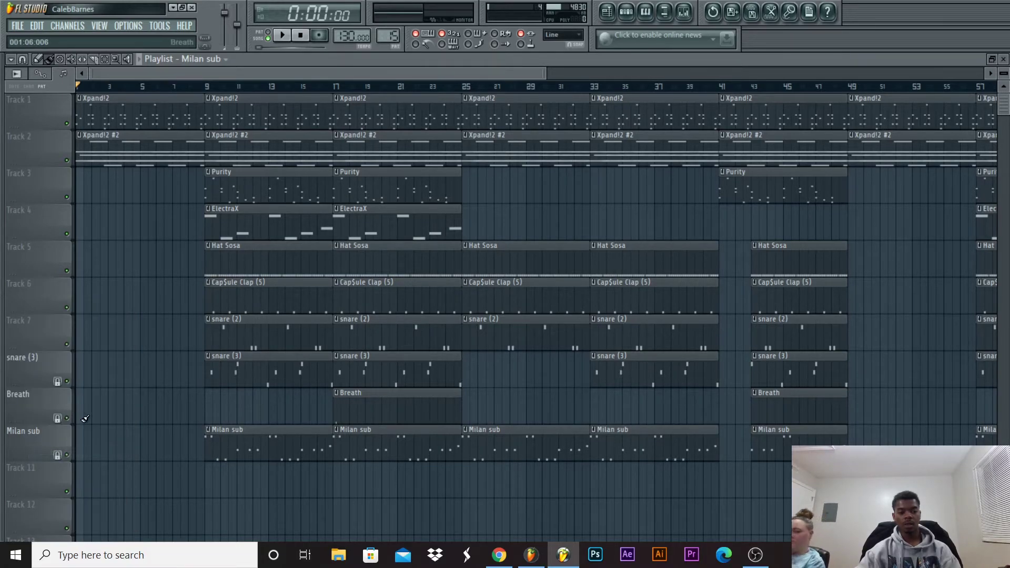
pyautogui.rightClick(27, 331)
pyautogui.click(65, 450)
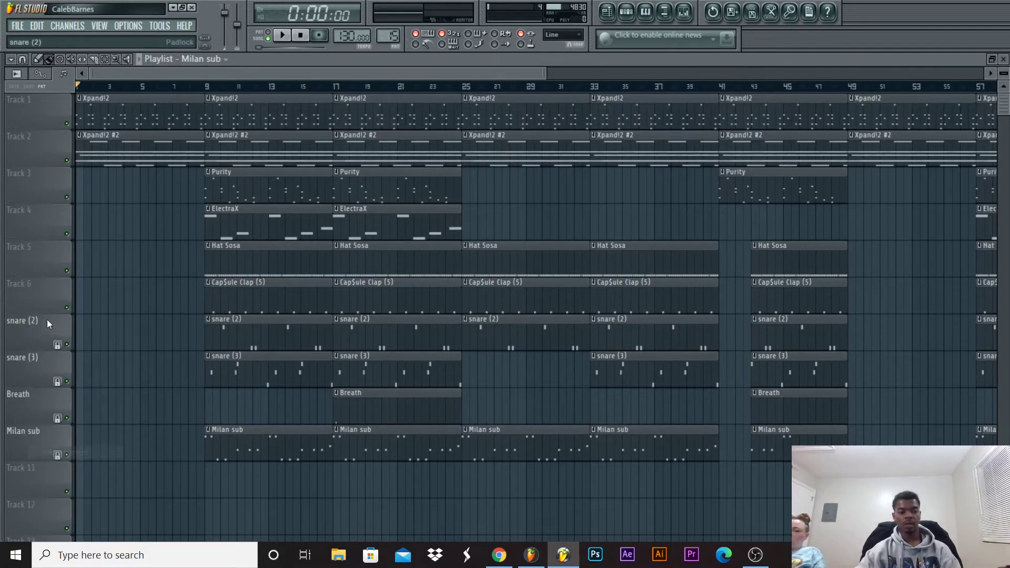
pyautogui.rightClick(31, 279)
pyautogui.click(63, 427)
pyautogui.rightClick(37, 243)
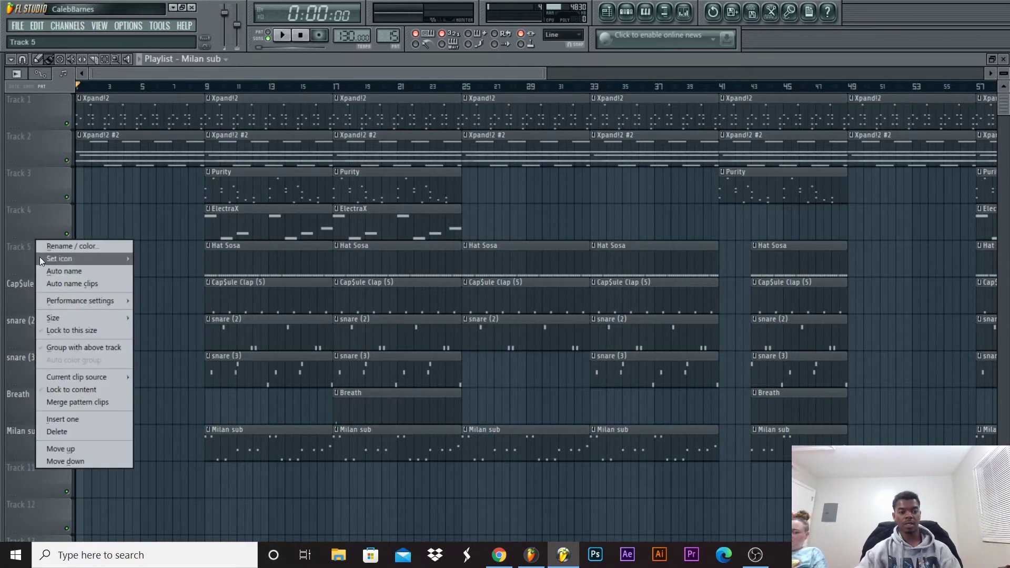
pyautogui.click(61, 391)
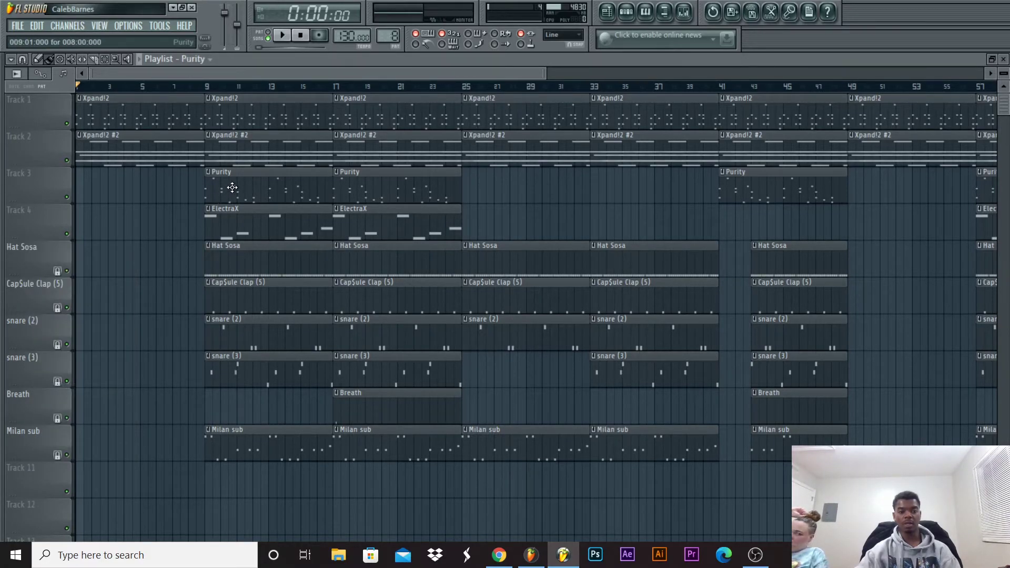
# Test clip placement with Purity on unlocked Track 12 and Milan sub at bar 1 on its locked track, deleting each test clip.
pyautogui.click(215, 507)
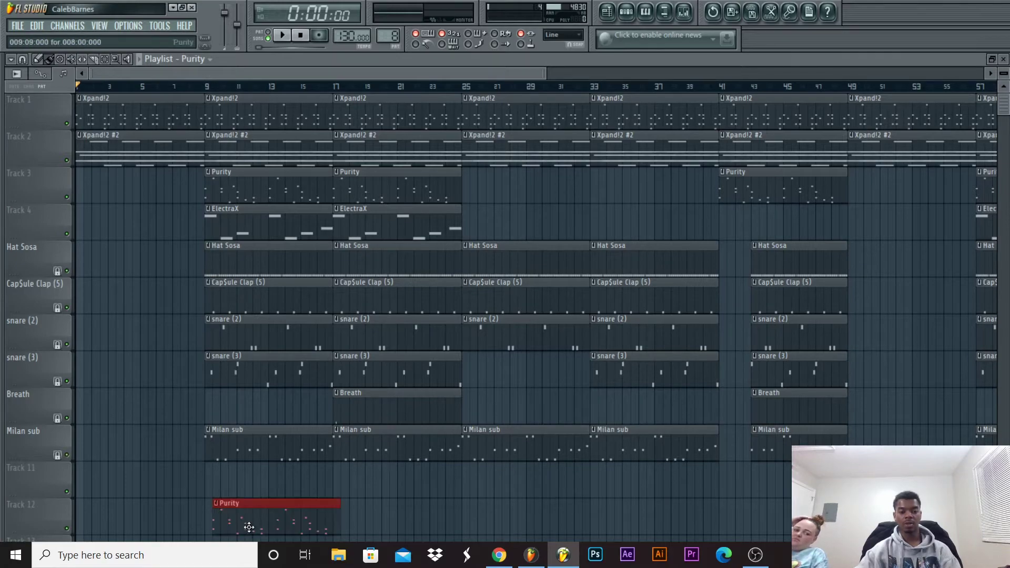
pyautogui.rightClick(250, 528)
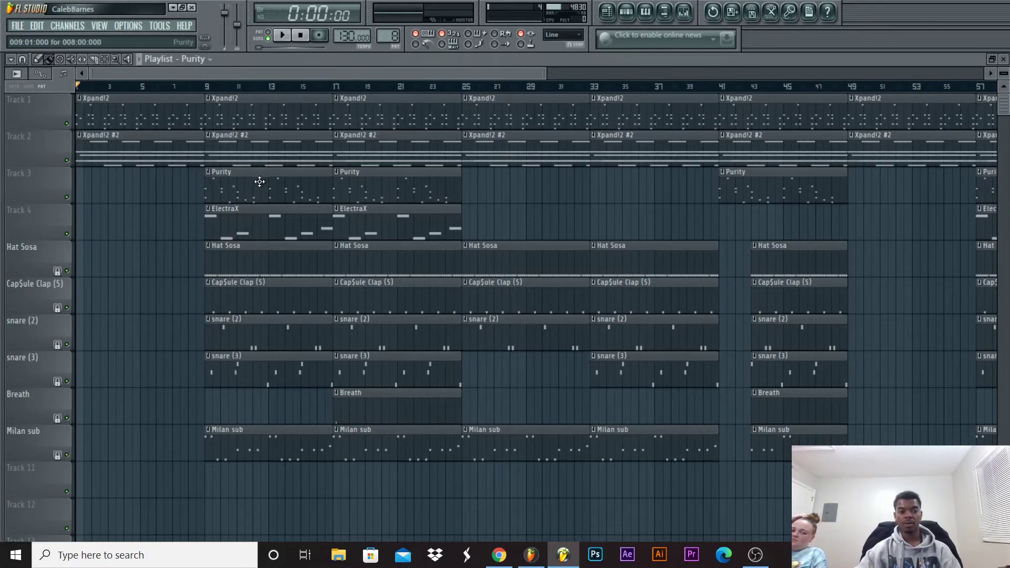
pyautogui.click(84, 443)
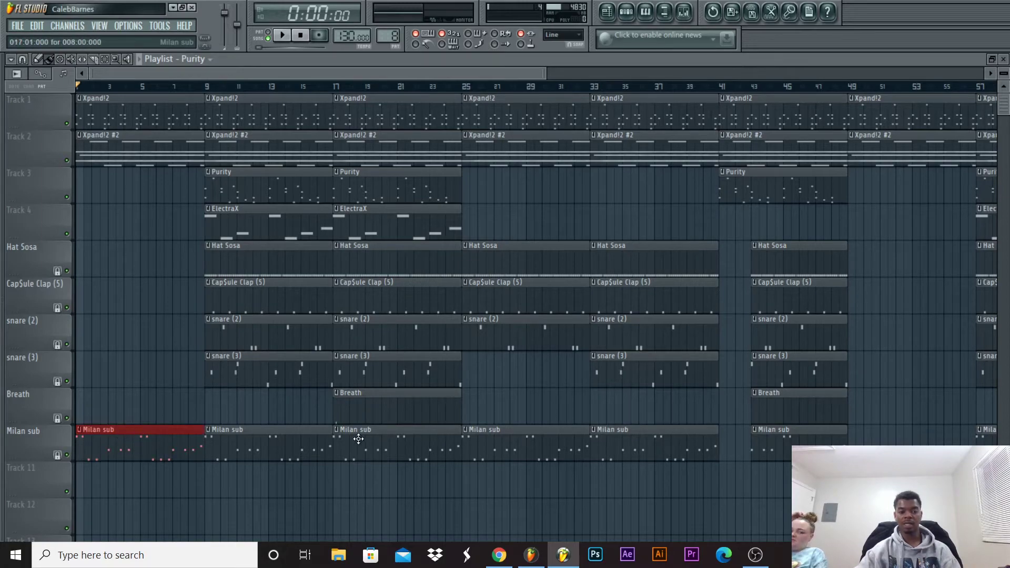
pyautogui.rightClick(142, 454)
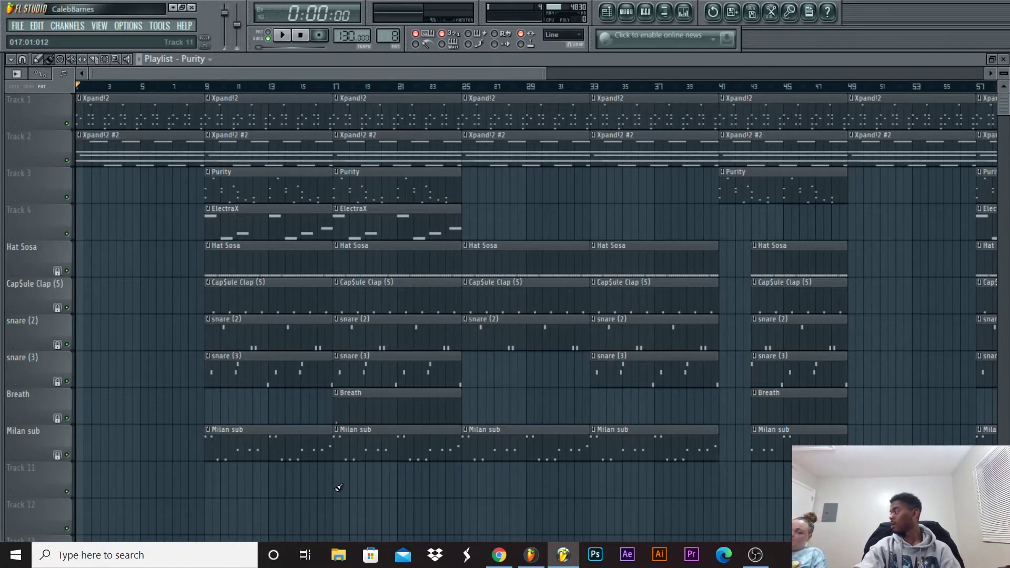
# Lock the remaining Tracks 4 up to 1, holding ElectraX, Purity, Xpand!2 #2 and Xpand!2, to their content.
pyautogui.rightClick(45, 205)
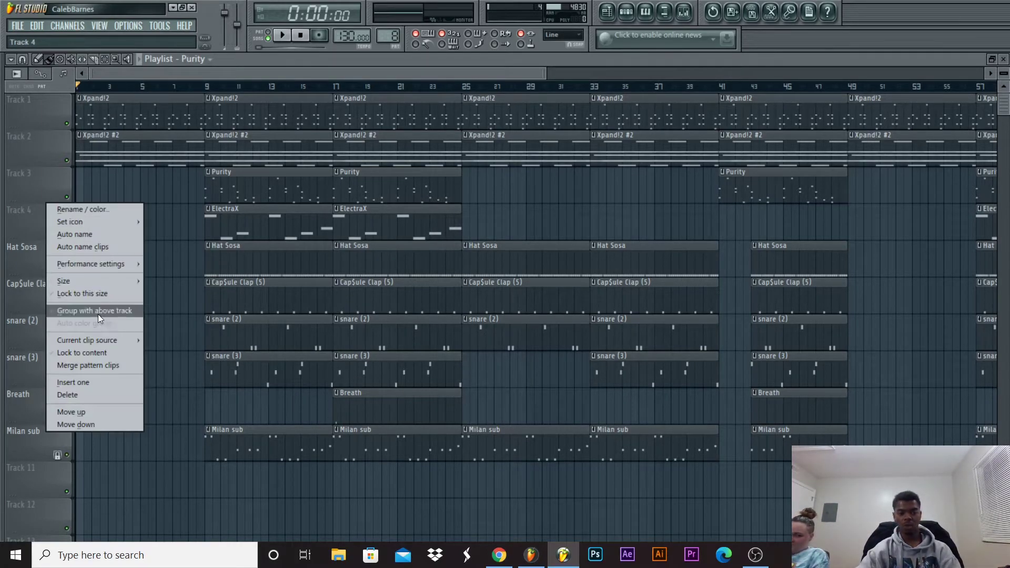
pyautogui.click(83, 350)
pyautogui.rightClick(42, 192)
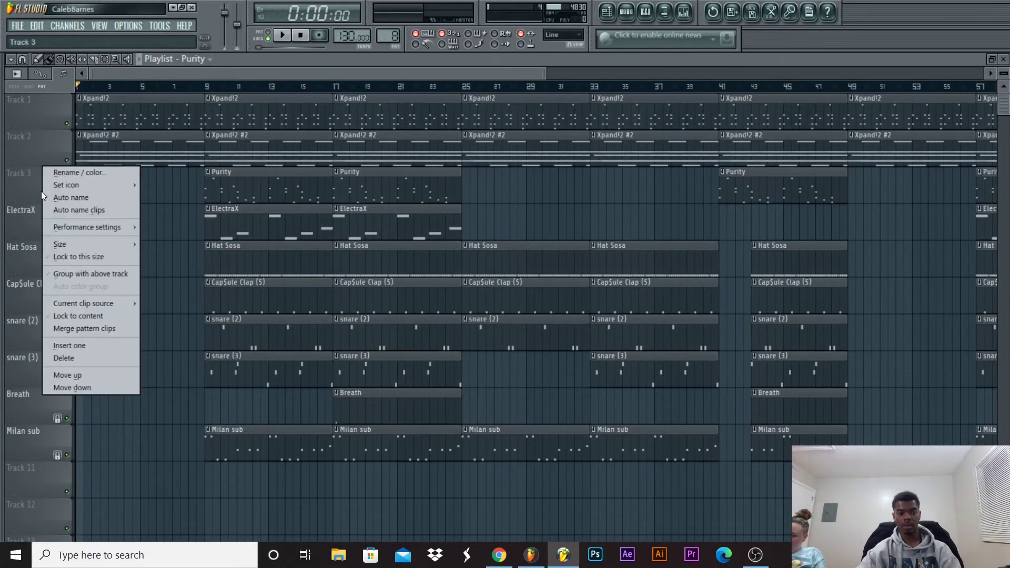
pyautogui.click(95, 316)
pyautogui.rightClick(37, 144)
pyautogui.click(89, 279)
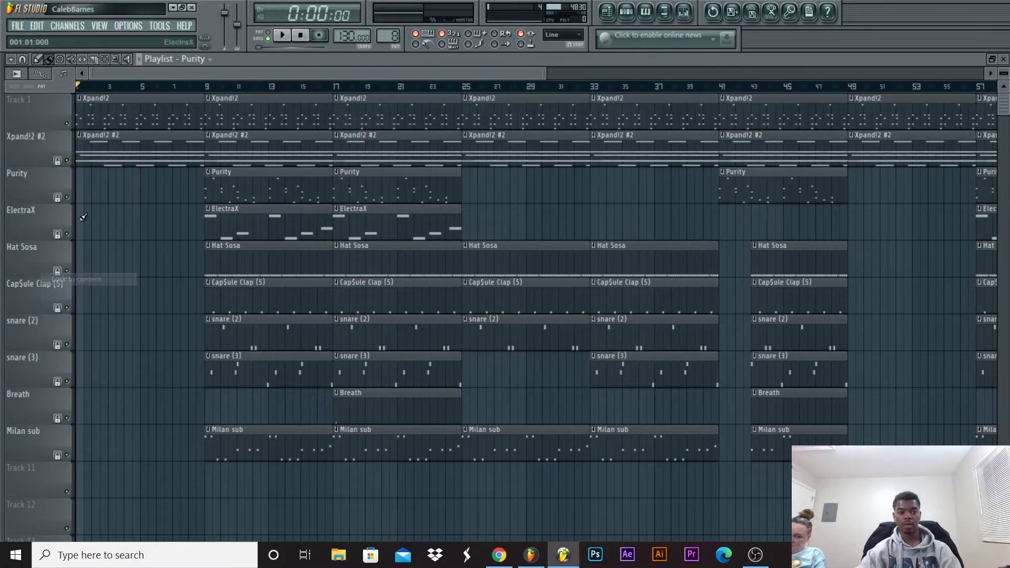
pyautogui.rightClick(36, 110)
pyautogui.click(78, 241)
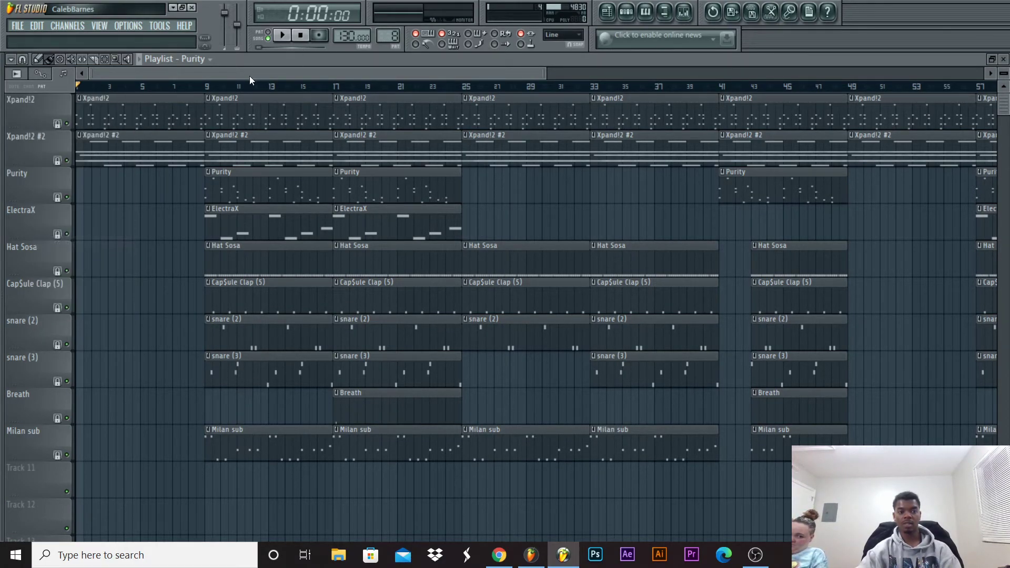
pyautogui.moveTo(545, 78); pyautogui.dragTo(736, 78)
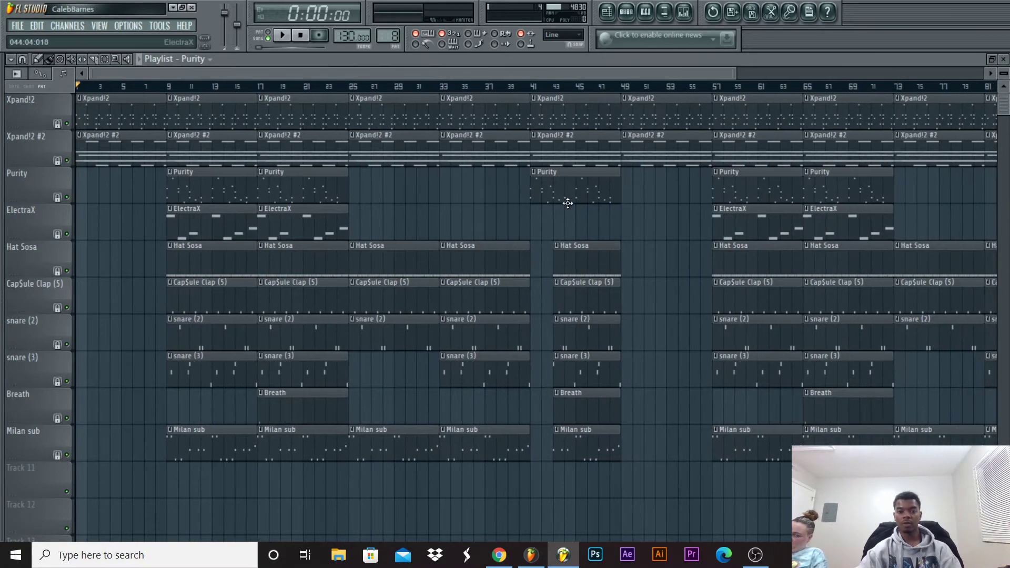
pyautogui.click(630, 312)
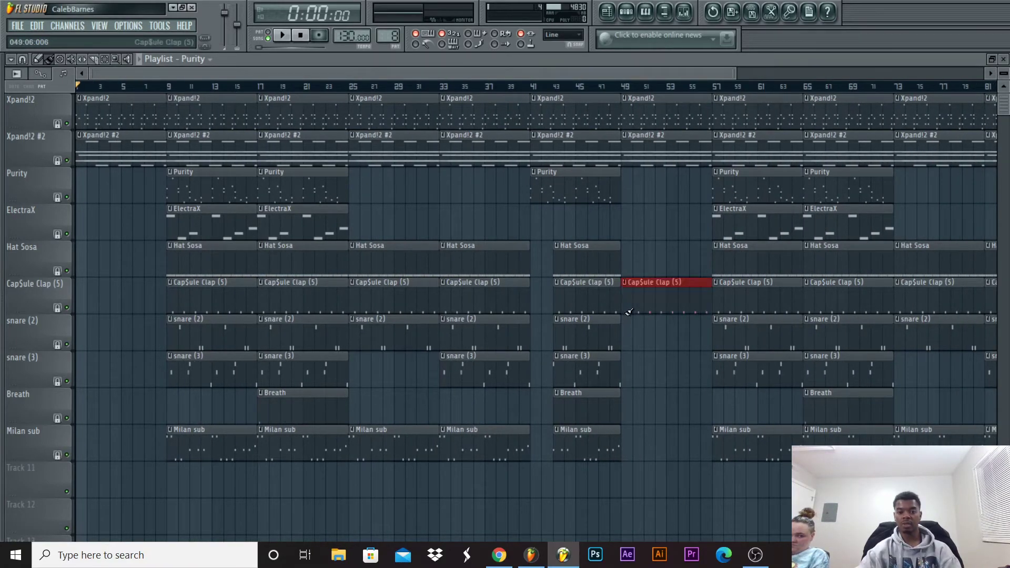
pyautogui.rightClick(668, 297)
pyautogui.click(627, 329)
pyautogui.rightClick(658, 334)
pyautogui.click(621, 367)
pyautogui.click(630, 367)
pyautogui.rightClick(631, 366)
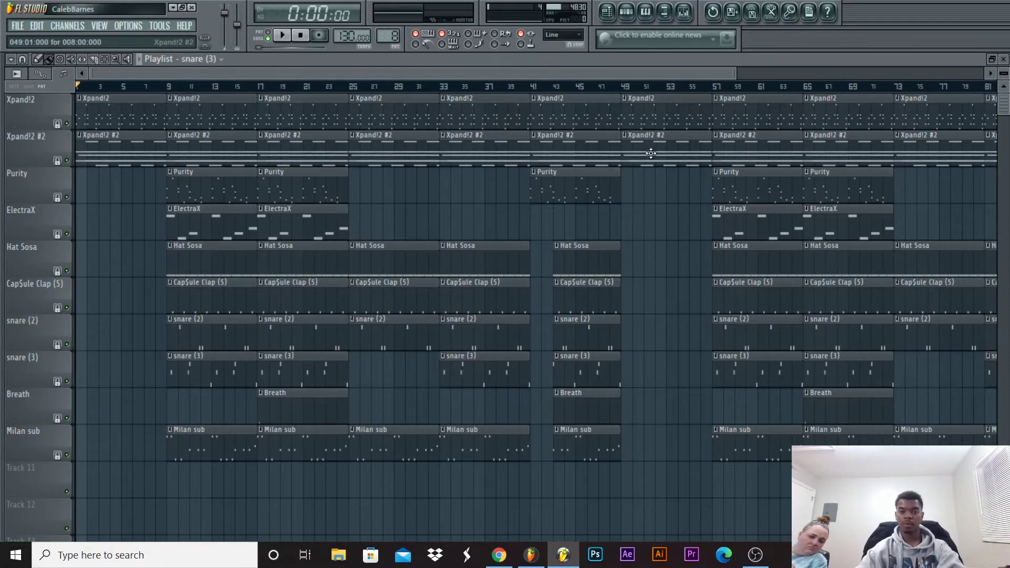
# Add Purity and ElectraX clips at bar 49, select all clips in that section, and play the song from there.
pyautogui.click(631, 188)
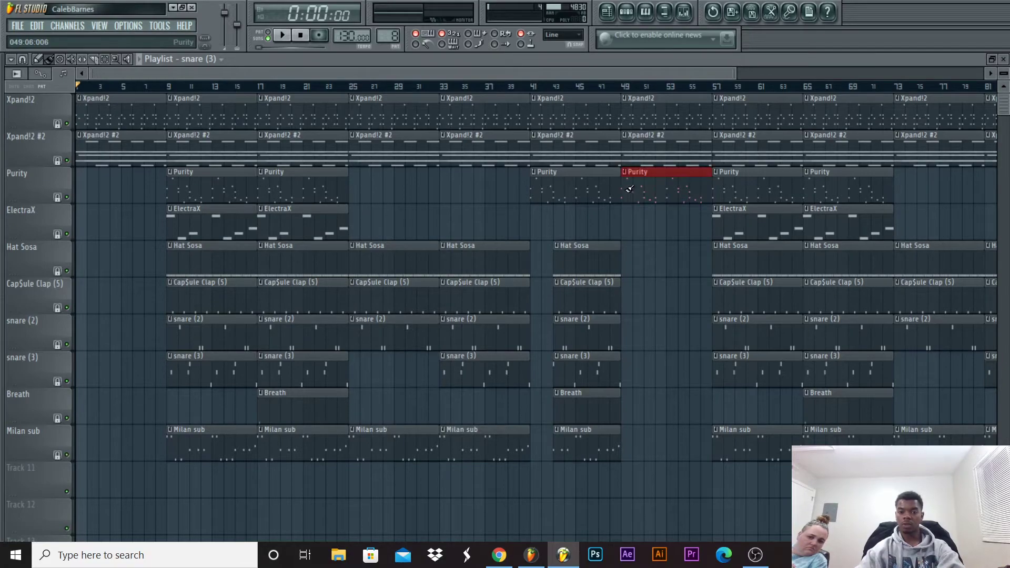
pyautogui.click(627, 223)
pyautogui.moveTo(668, 310); pyautogui.dragTo(674, 105)
pyautogui.click(620, 91)
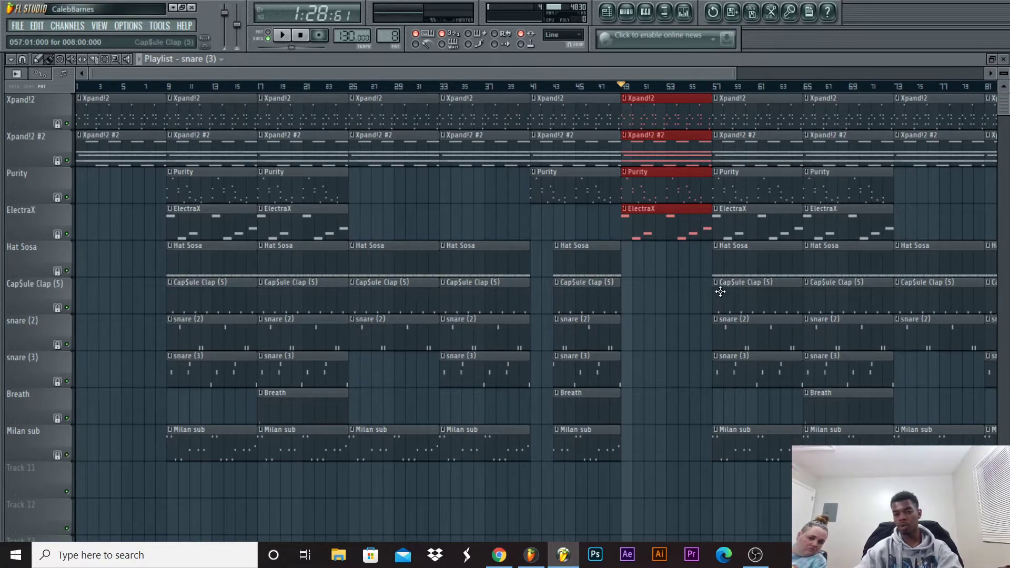
pyautogui.press('space')
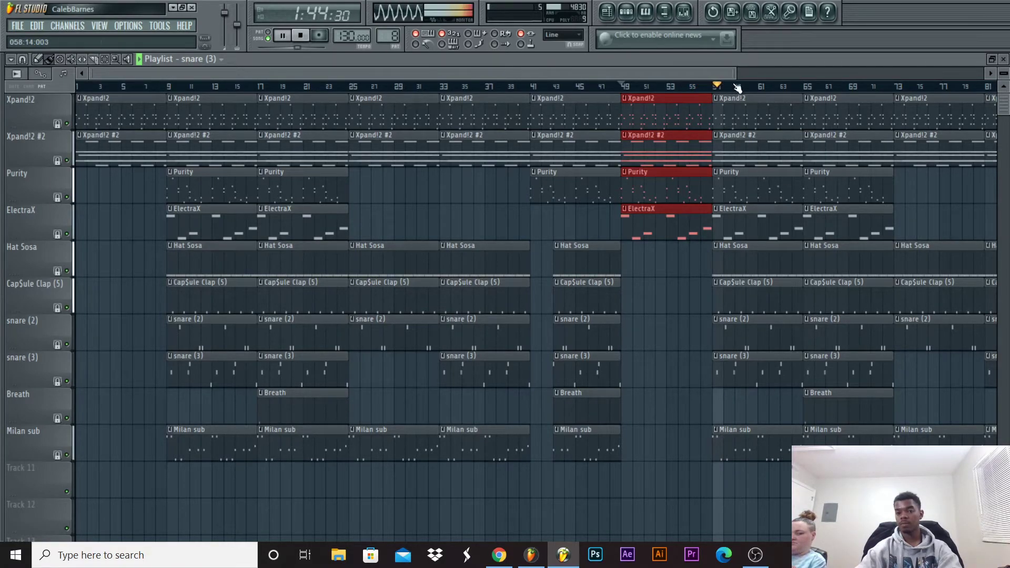
# Duplicate the Xpand!2, Xpand!2 #2 and Purity clips at bar 89 to bar 97.
pyautogui.moveTo(736, 73); pyautogui.dragTo(932, 69)
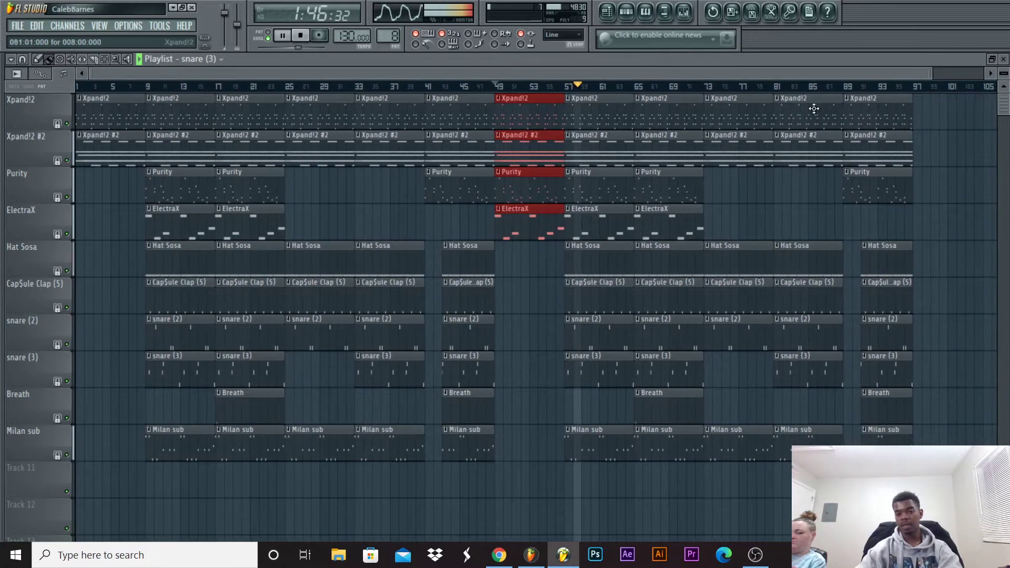
pyautogui.moveTo(743, 475); pyautogui.dragTo(891, 103)
pyautogui.moveTo(876, 232); pyautogui.dragTo(902, 90)
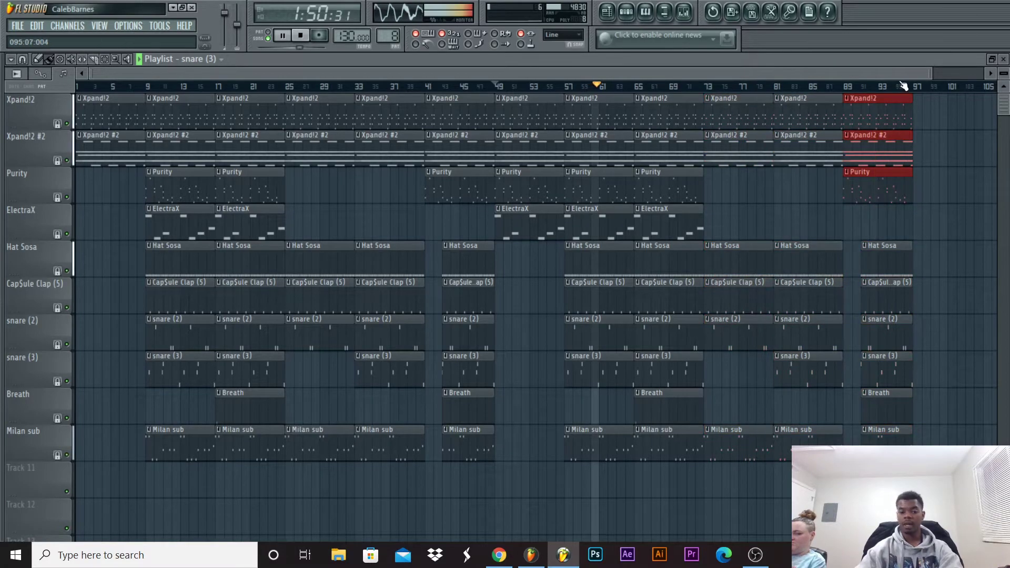
pyautogui.hotkey('ctrl', 'b')
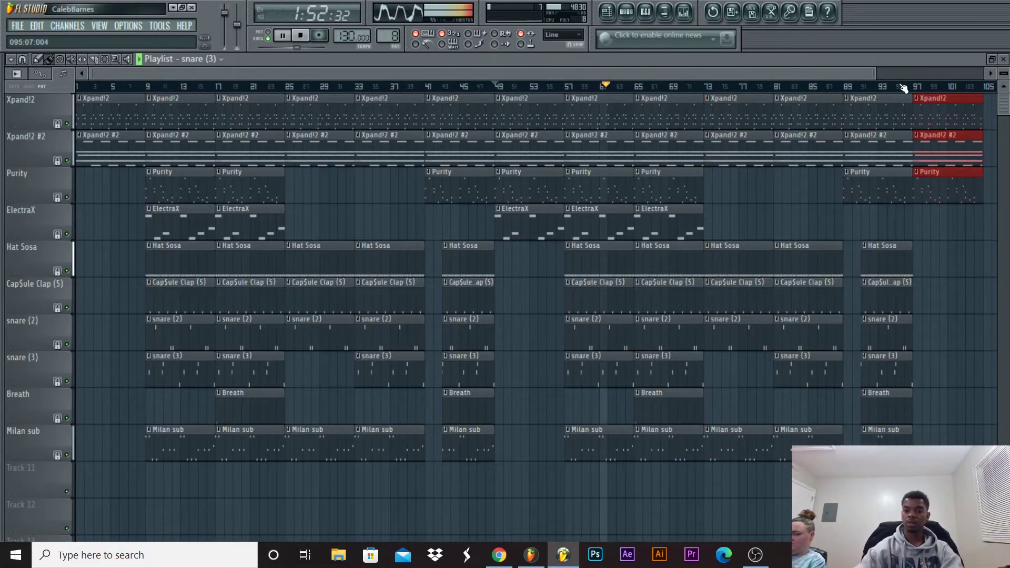
pyautogui.scroll(-1, 904, 223)
pyautogui.scroll(1, 902, 211)
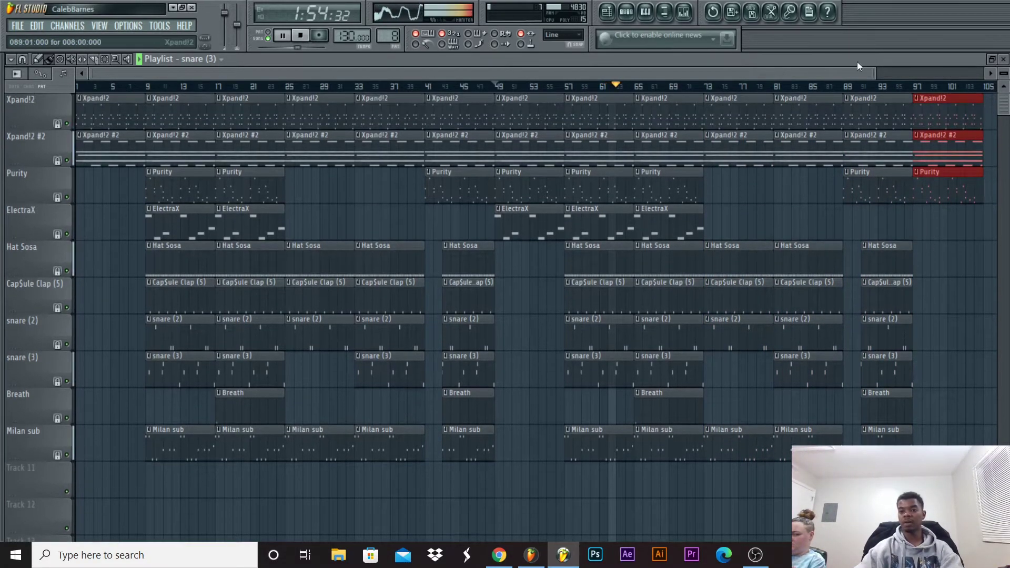
pyautogui.moveTo(795, 68); pyautogui.dragTo(954, 66)
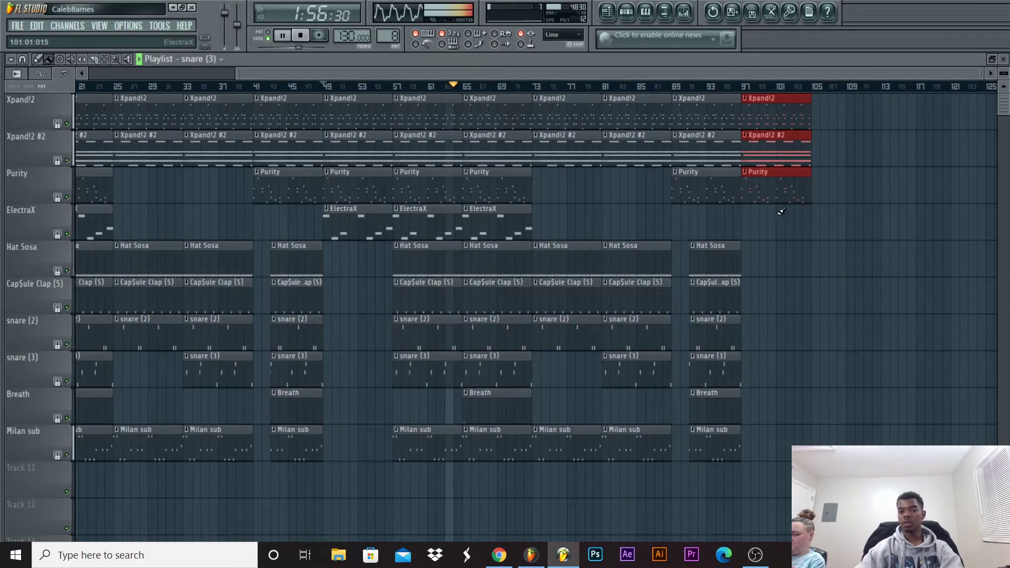
pyautogui.moveTo(425, 524); pyautogui.dragTo(779, 90)
pyautogui.moveTo(677, 71); pyautogui.dragTo(452, 74)
pyautogui.moveTo(592, 106); pyautogui.dragTo(169, 108)
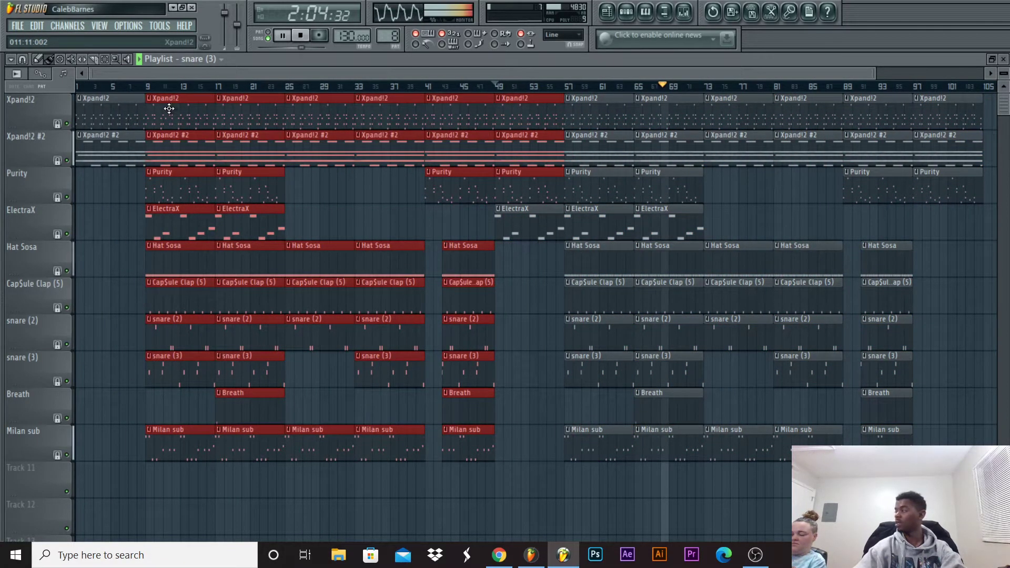
pyautogui.click(169, 107)
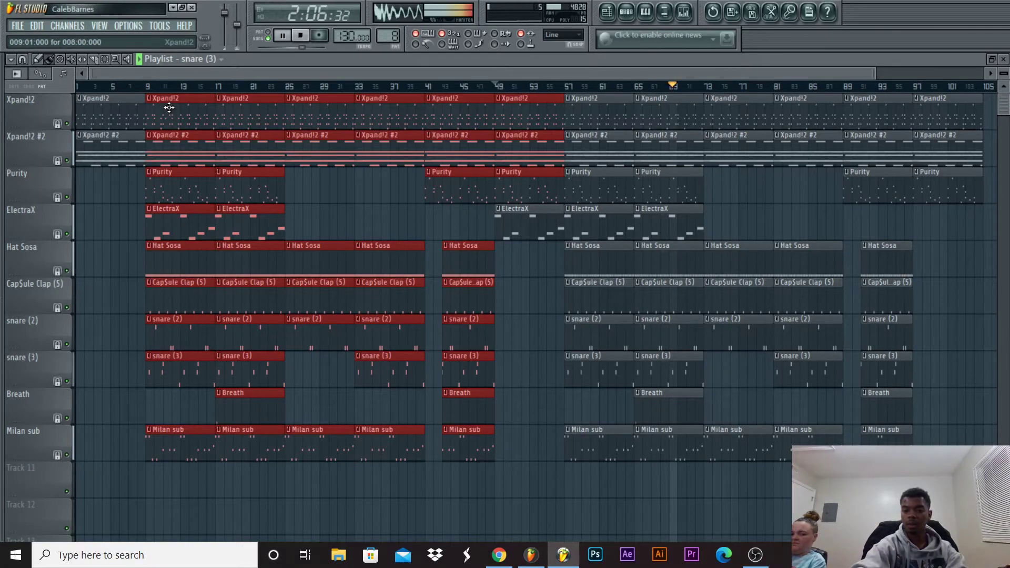
pyautogui.hotkey('ctrl', 'd')
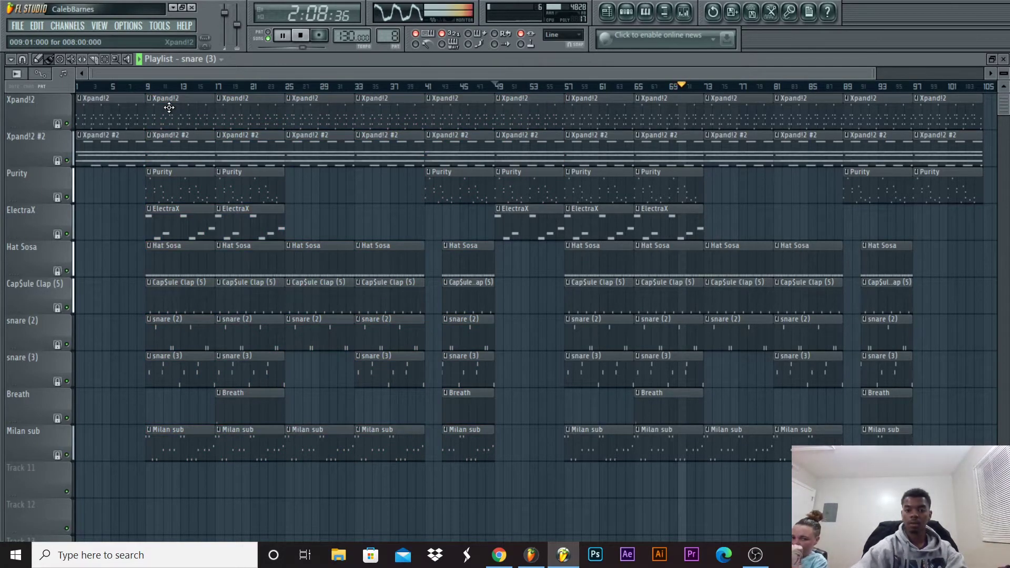
# Duplicate the bar 97 clips on the Xpand!2, Xpand!2 #2 and Purity tracks to bar 105.
pyautogui.moveTo(695, 74); pyautogui.dragTo(830, 76)
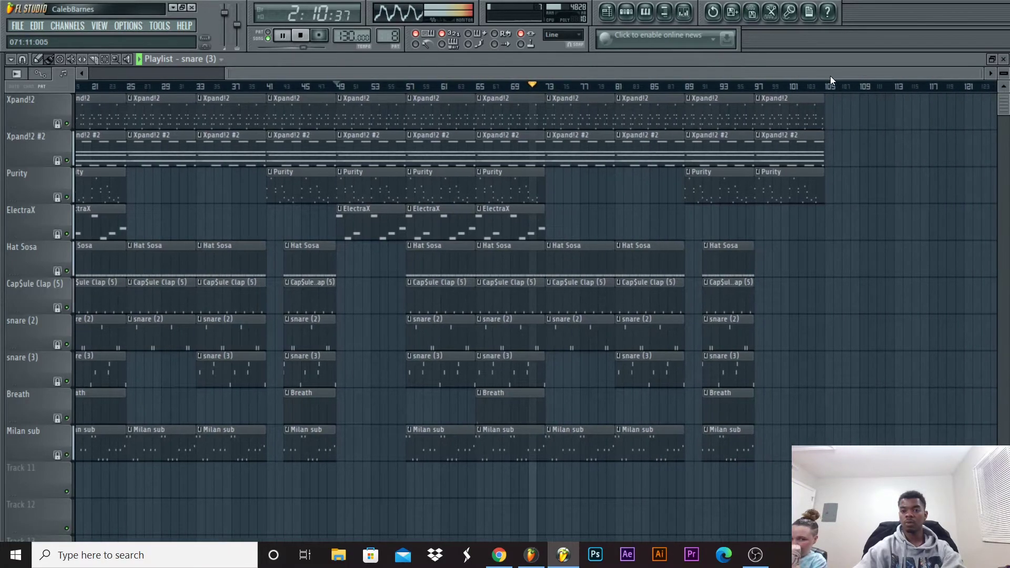
pyautogui.moveTo(810, 237); pyautogui.dragTo(778, 92)
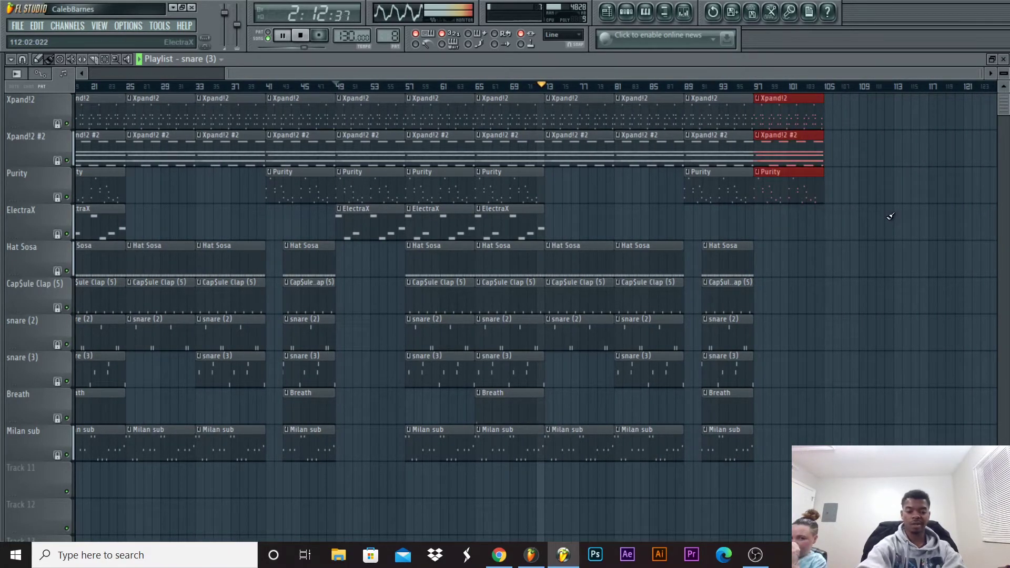
pyautogui.hotkey('ctrl', 'b')
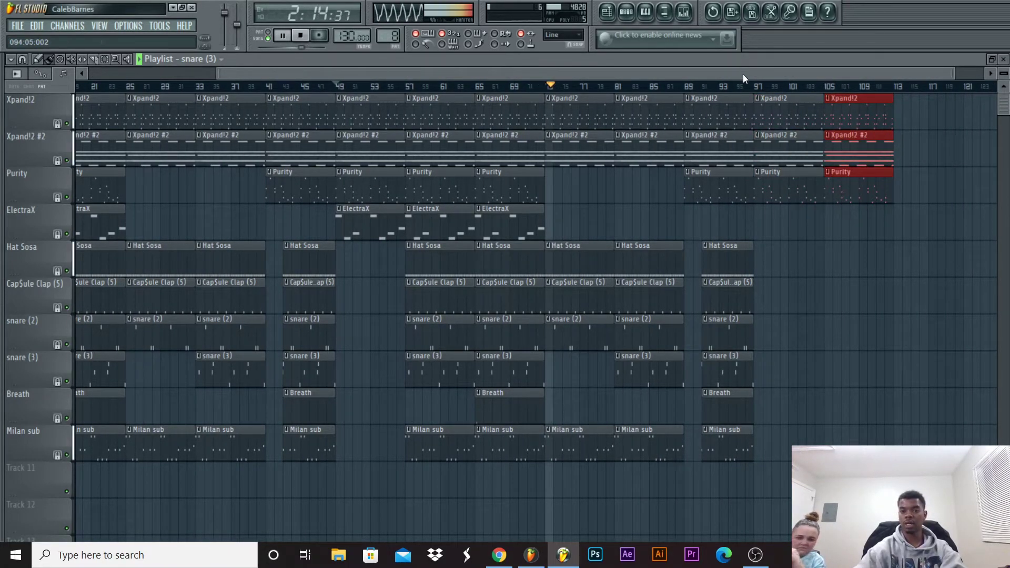
pyautogui.moveTo(743, 75); pyautogui.dragTo(387, 119)
pyautogui.moveTo(110, 276); pyautogui.dragTo(116, 106)
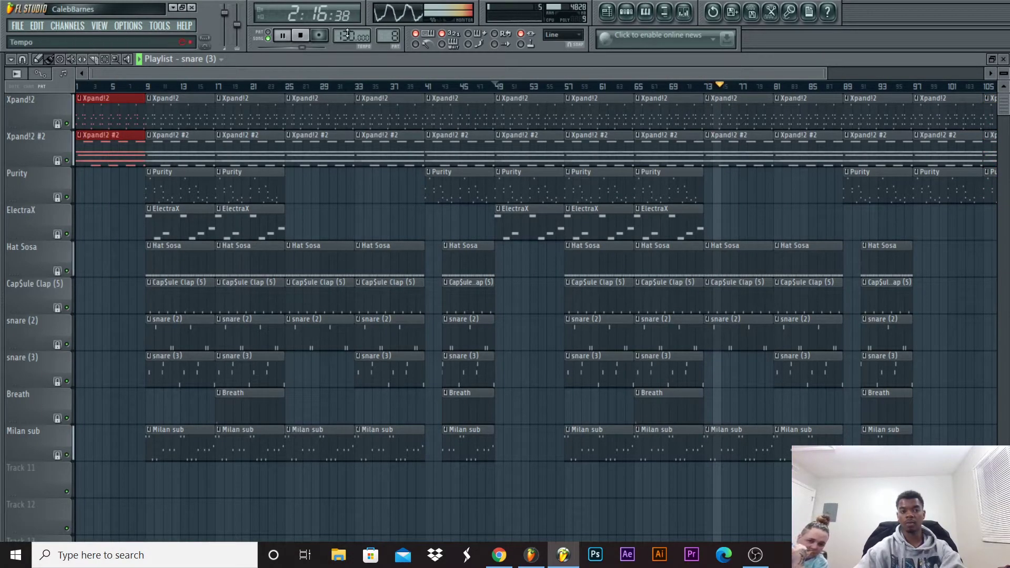
pyautogui.moveTo(339, 73); pyautogui.dragTo(589, 73)
pyautogui.moveTo(706, 247); pyautogui.dragTo(706, 103)
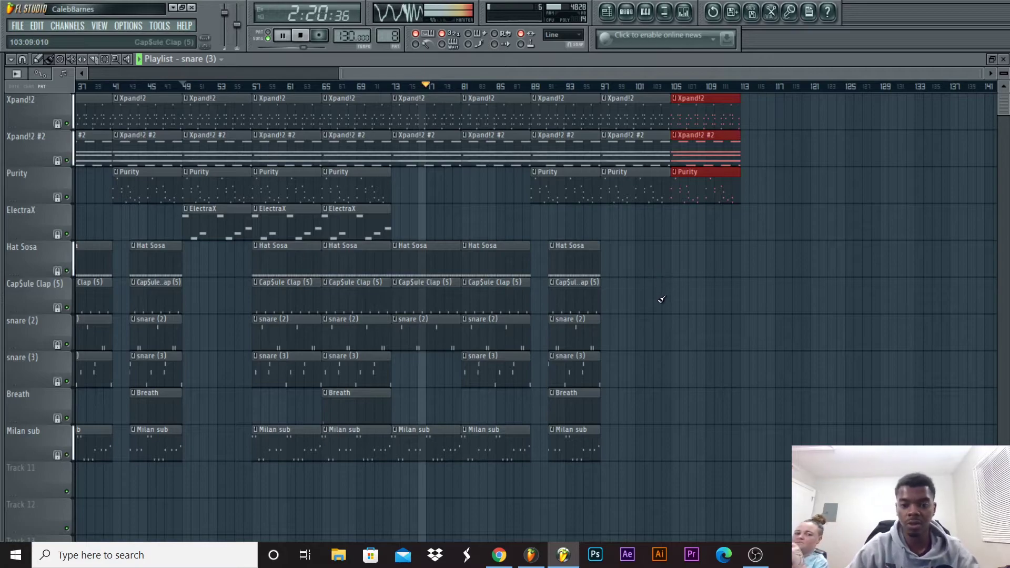
pyautogui.click(478, 255)
pyautogui.click(678, 268)
pyautogui.click(671, 296)
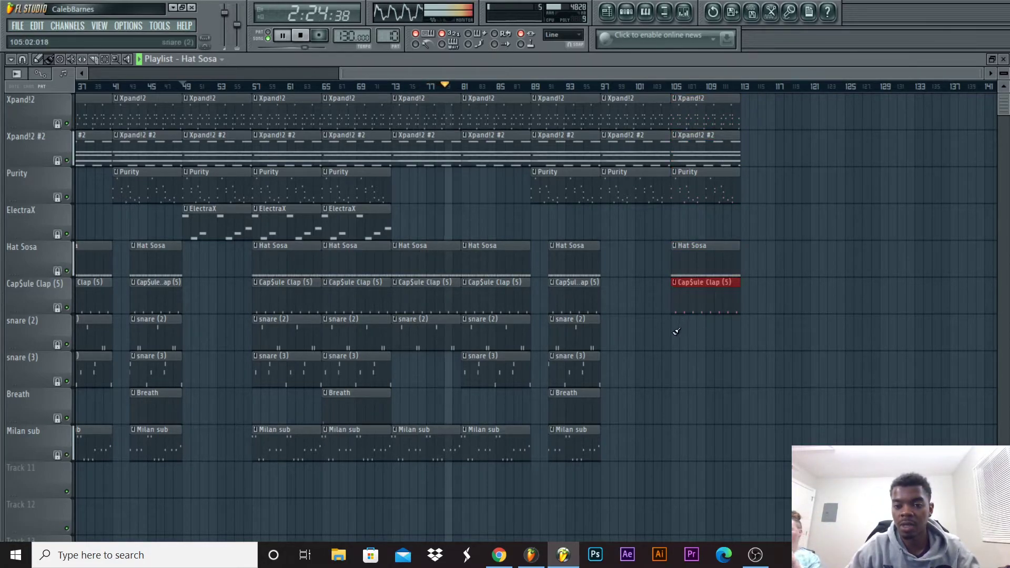
pyautogui.rightClick(689, 261)
pyautogui.rightClick(688, 297)
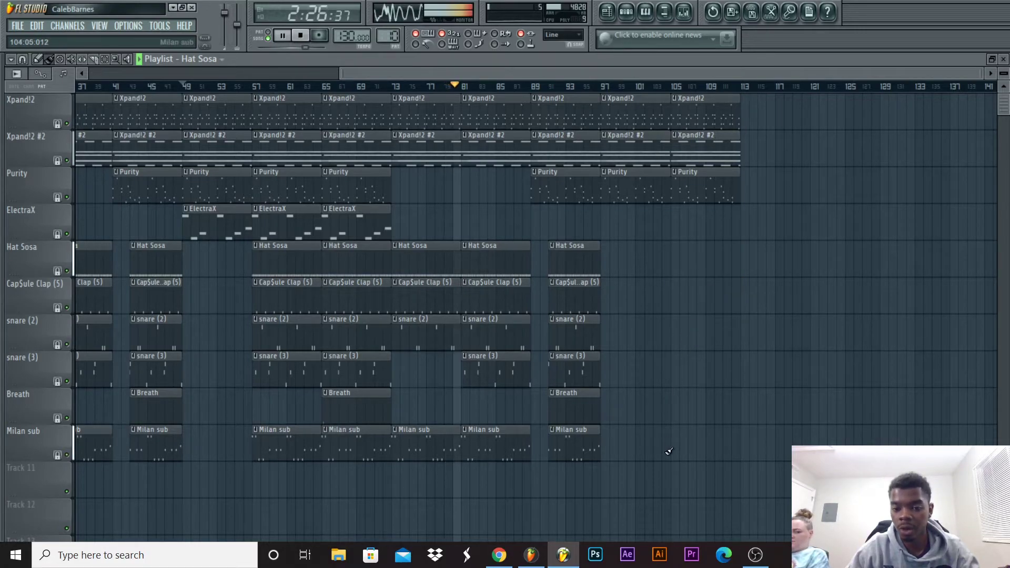
# Add a Milan sub clip at bar 105 and snare (3) clips at bars 49, 97 and 105.
pyautogui.click(674, 450)
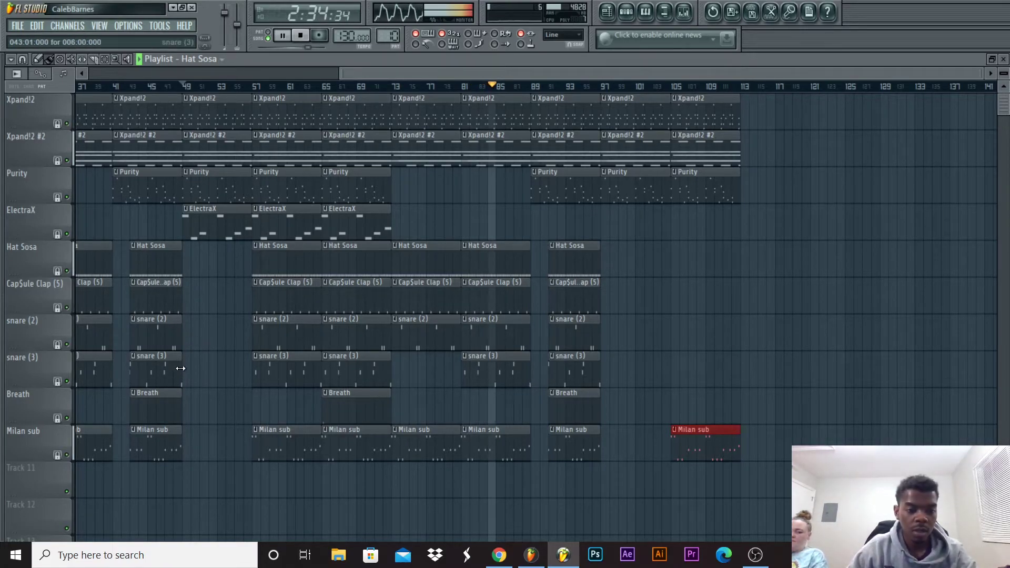
pyautogui.moveTo(418, 76); pyautogui.dragTo(241, 79)
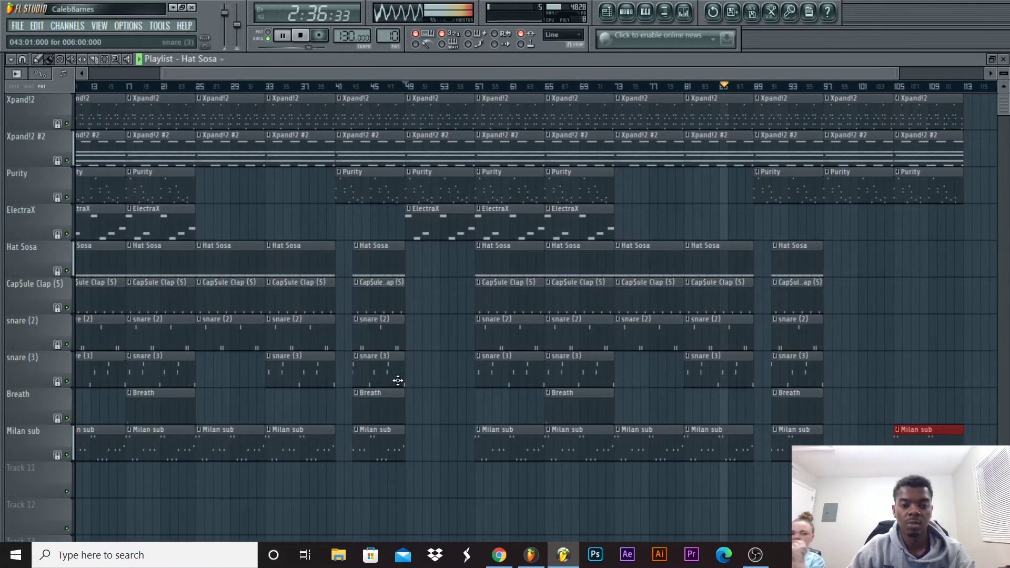
pyautogui.click(417, 371)
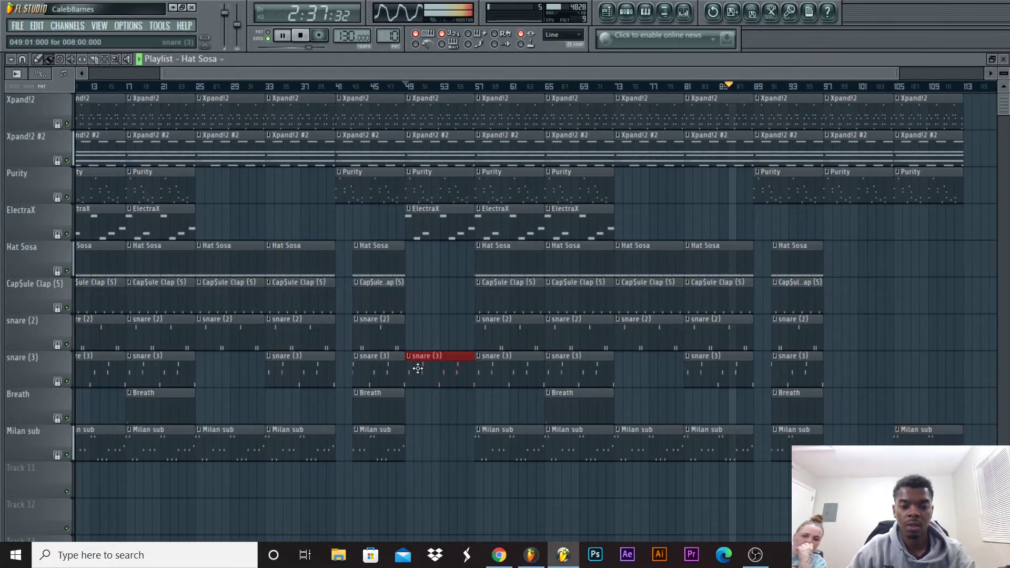
pyautogui.click(829, 370)
pyautogui.click(899, 368)
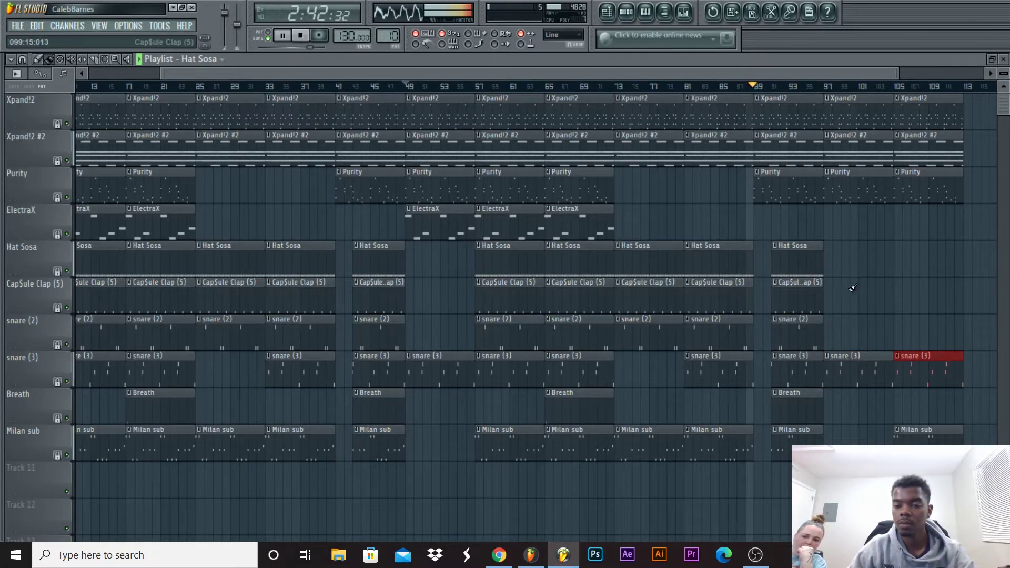
# Trim the bar 73 Hat Sosa, Cap$ule Clap (5) and snare (2) clips to start at bar 75, and the bar 91 clap clip to bar 92.
pyautogui.moveTo(621, 218); pyautogui.dragTo(648, 433)
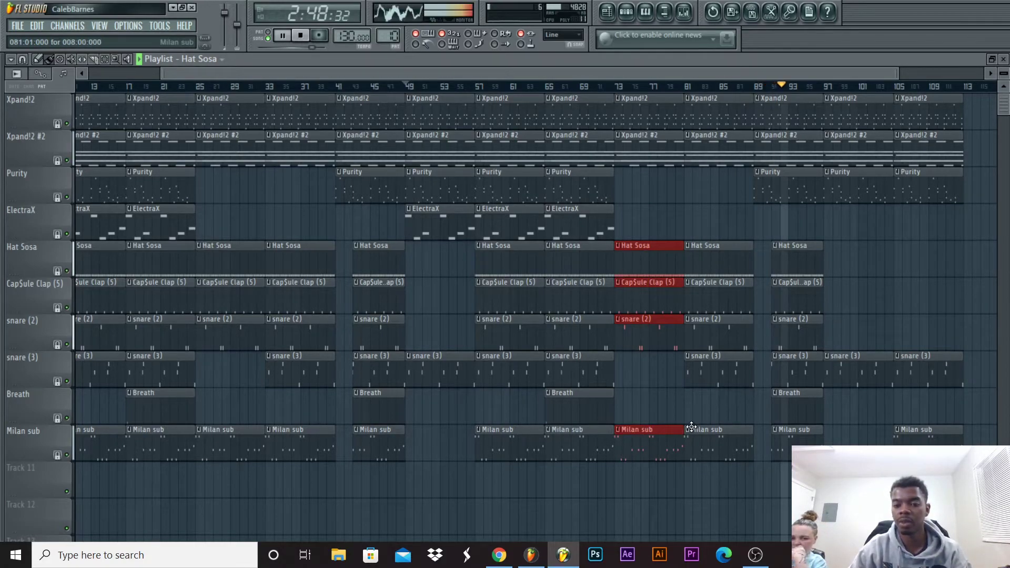
pyautogui.keyDown('ctrl'); pyautogui.click(671, 401); pyautogui.keyUp('ctrl')
pyautogui.moveTo(642, 216); pyautogui.dragTo(634, 348)
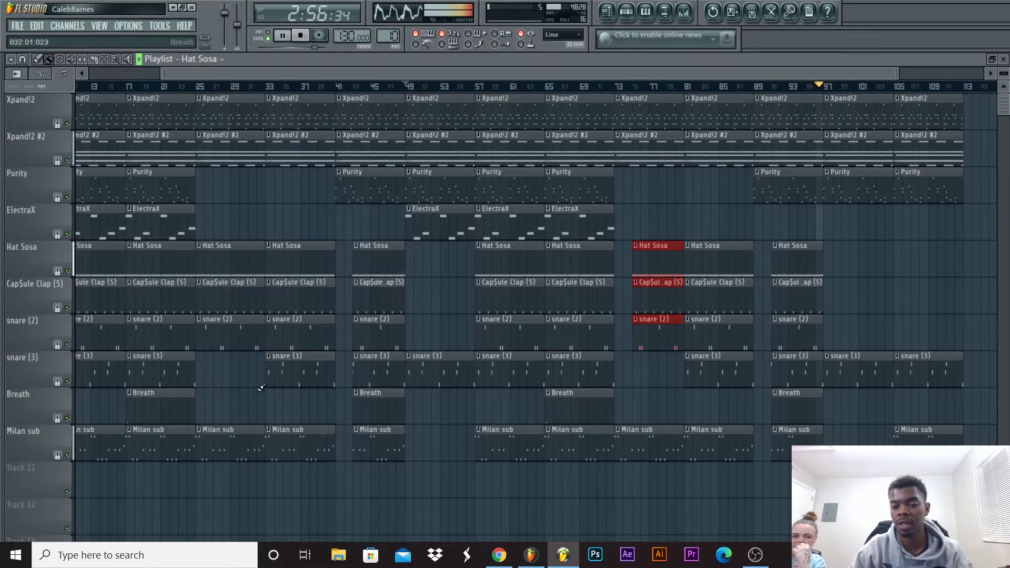
pyautogui.moveTo(773, 297); pyautogui.dragTo(781, 297)
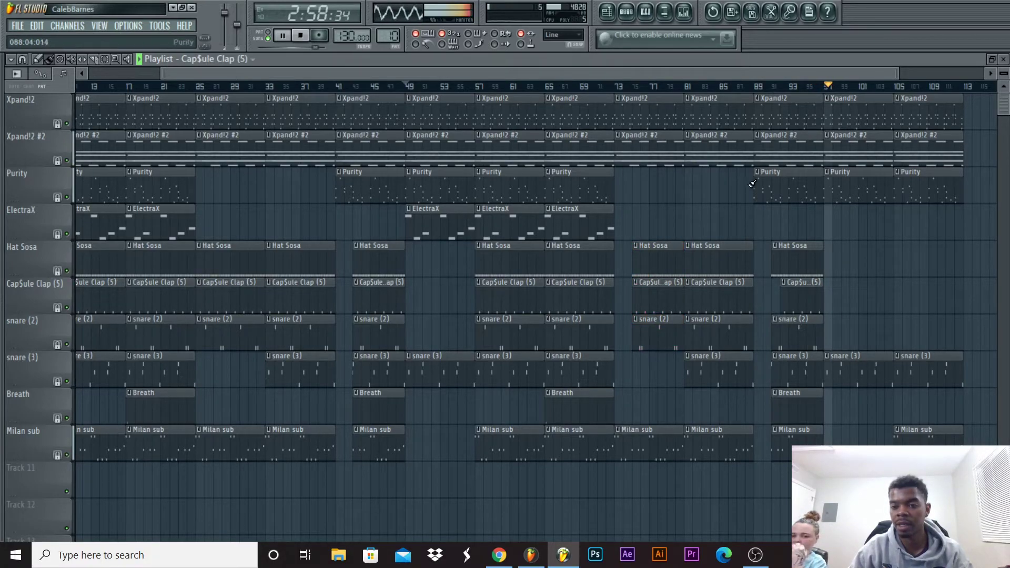
# Play the song from bar 89 and add an ElectraX clip at bar 105.
pyautogui.click(758, 87)
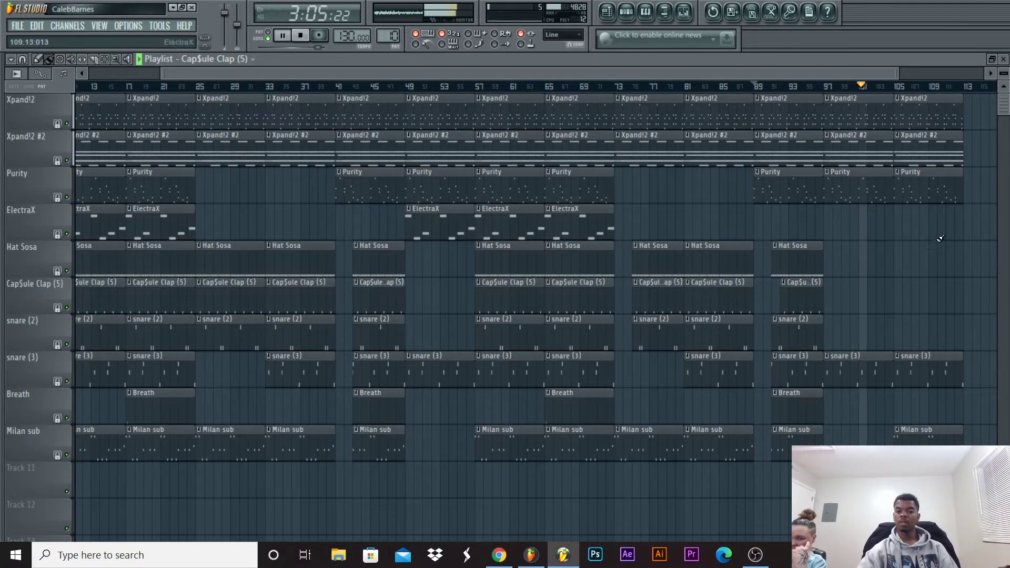
pyautogui.click(910, 233)
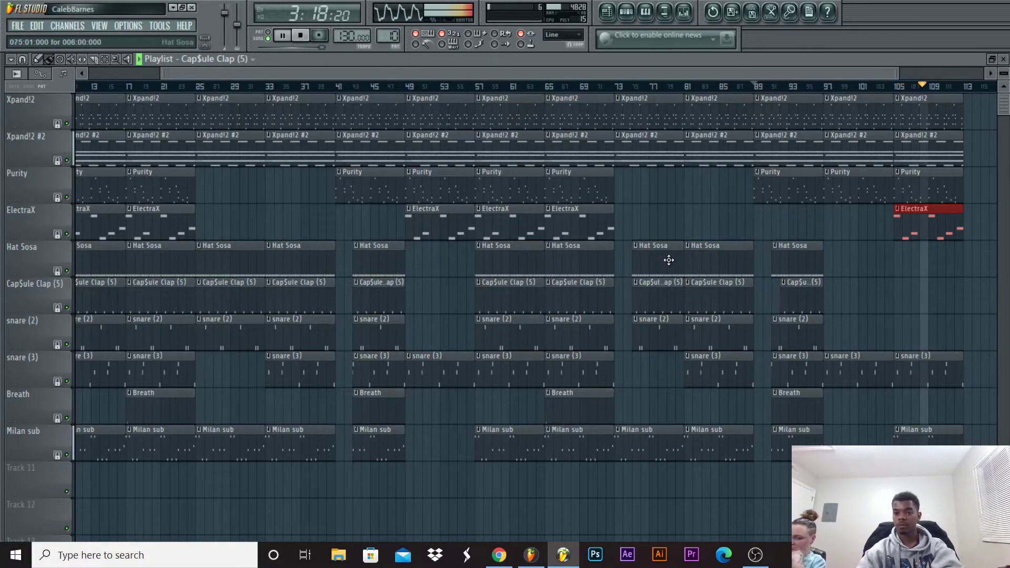
pyautogui.press('space')
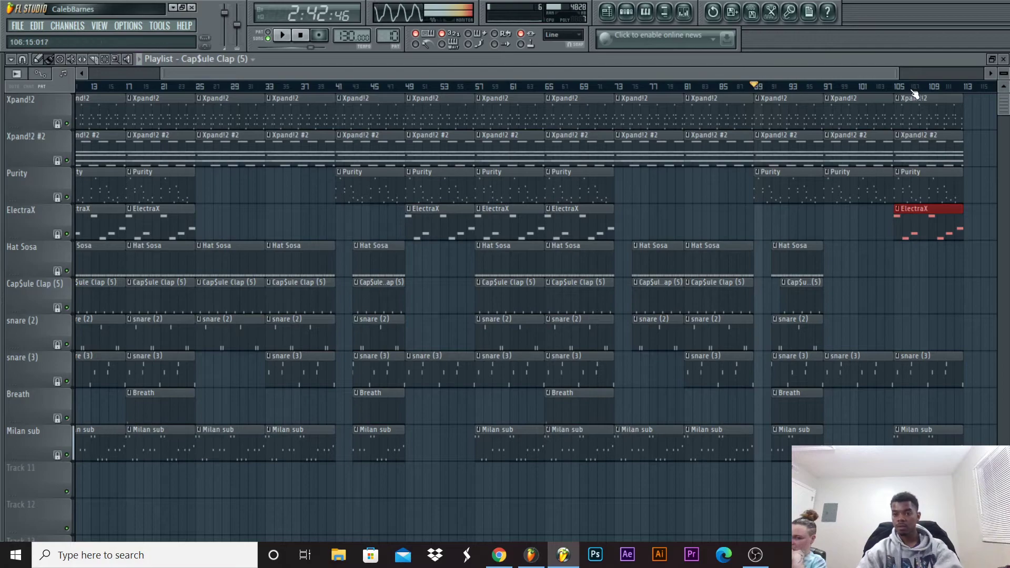
# Select the time range from bar 105 to bar 113 and create a master volume automation clip over it.
pyautogui.moveTo(896, 88); pyautogui.dragTo(963, 89)
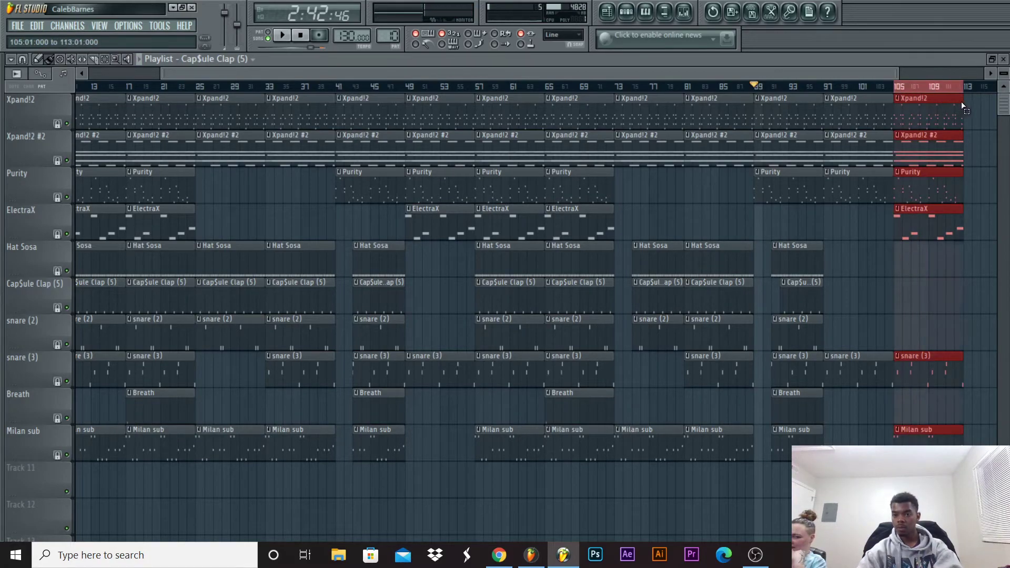
pyautogui.click(690, 13)
pyautogui.click(689, 12)
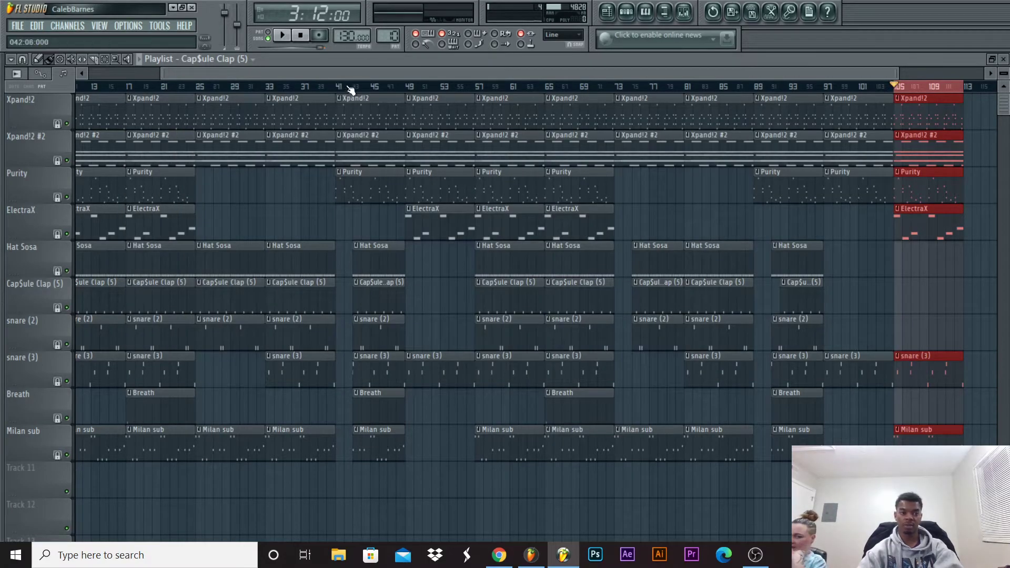
pyautogui.rightClick(221, 11)
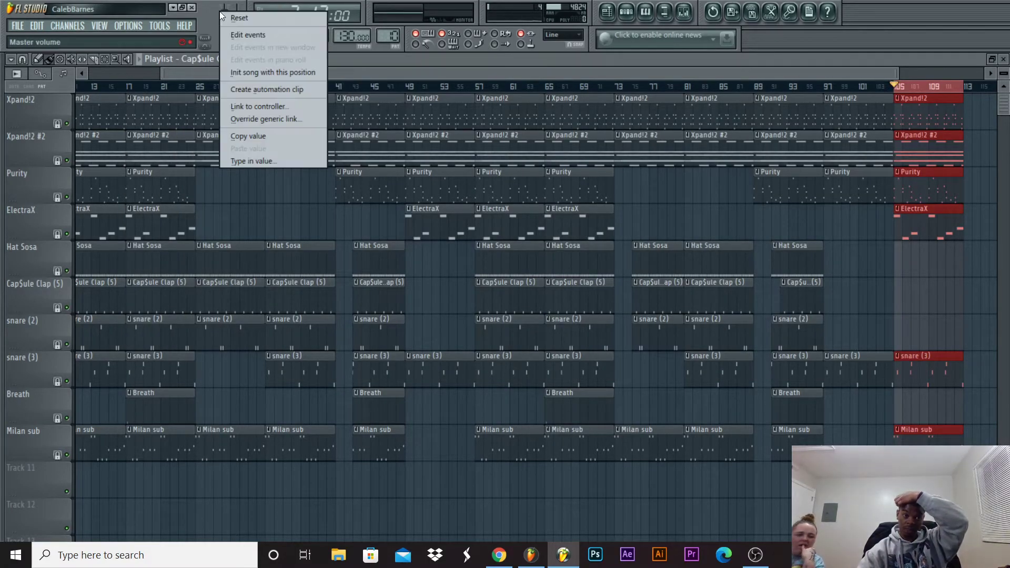
pyautogui.click(260, 89)
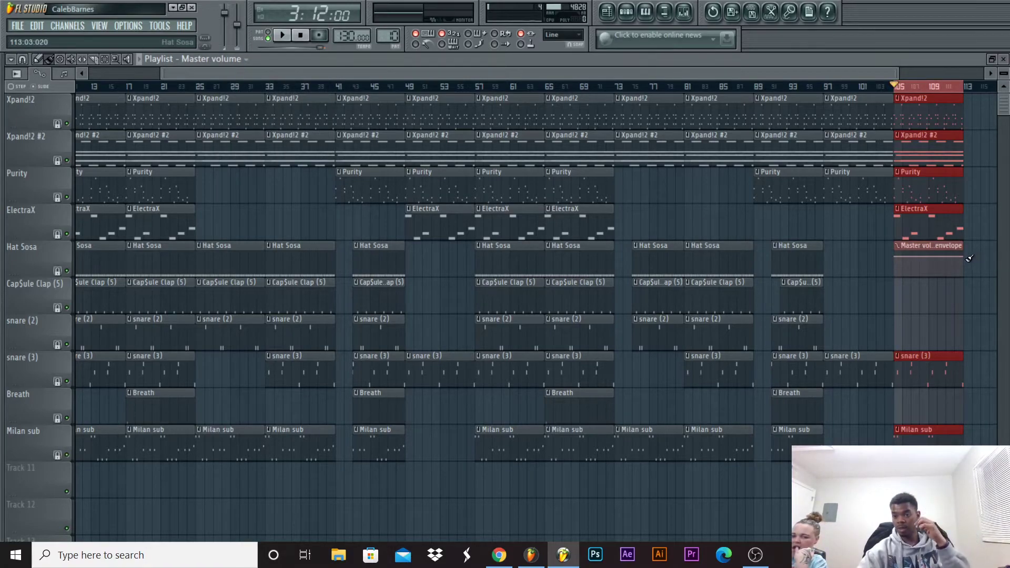
# Shape the master volume envelope into a curved fade-out to zero at bar 113 and play back the ending.
pyautogui.click(971, 284)
pyautogui.moveTo(963, 257); pyautogui.dragTo(918, 75)
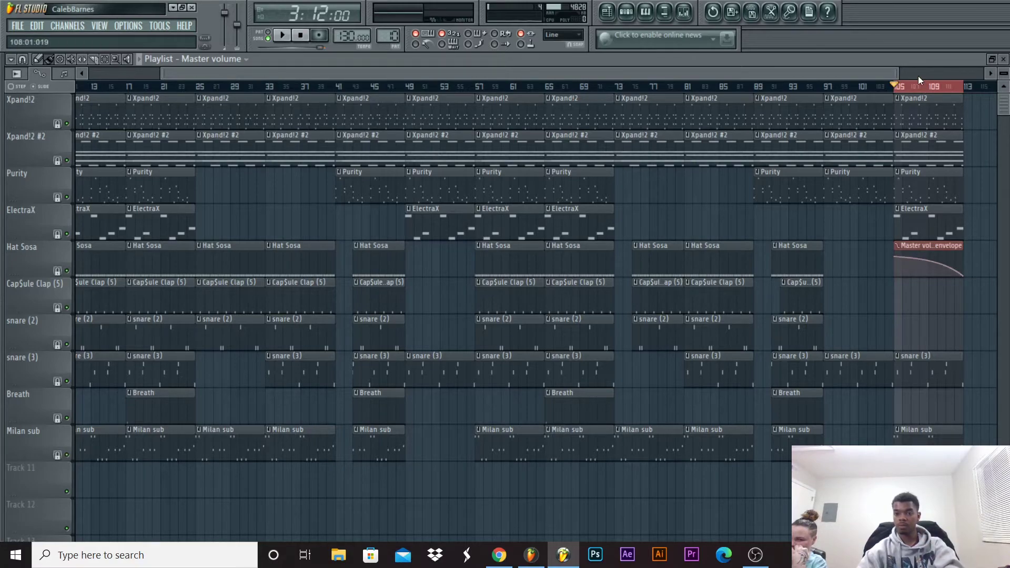
pyautogui.press('space')
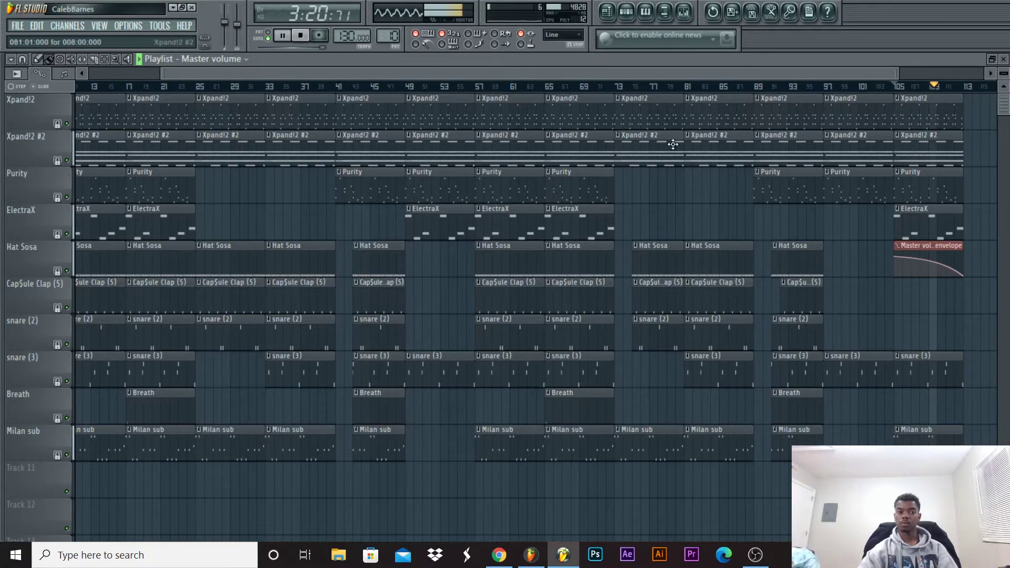
pyautogui.moveTo(439, 74); pyautogui.dragTo(364, 76)
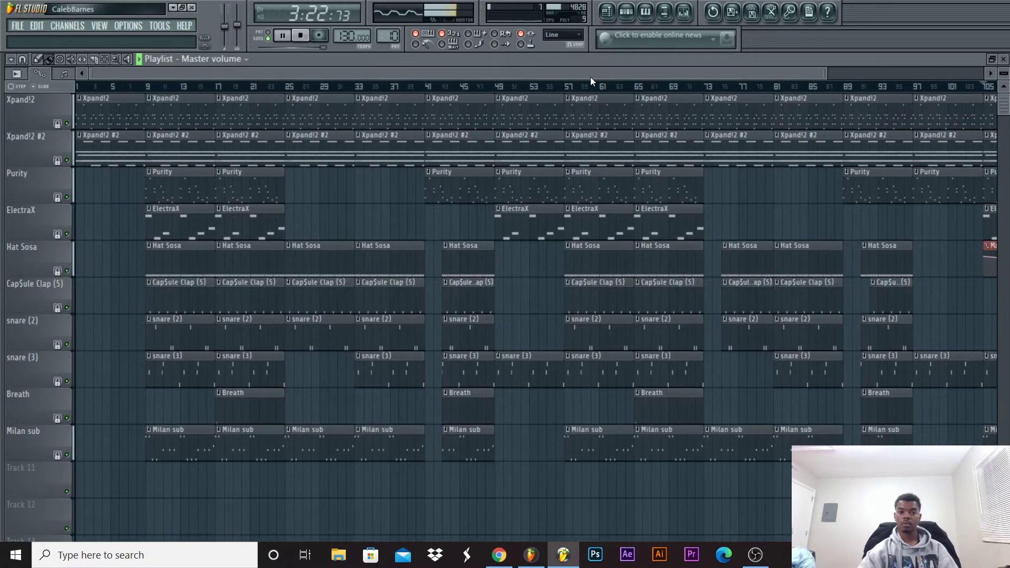
pyautogui.moveTo(828, 73); pyautogui.dragTo(982, 73)
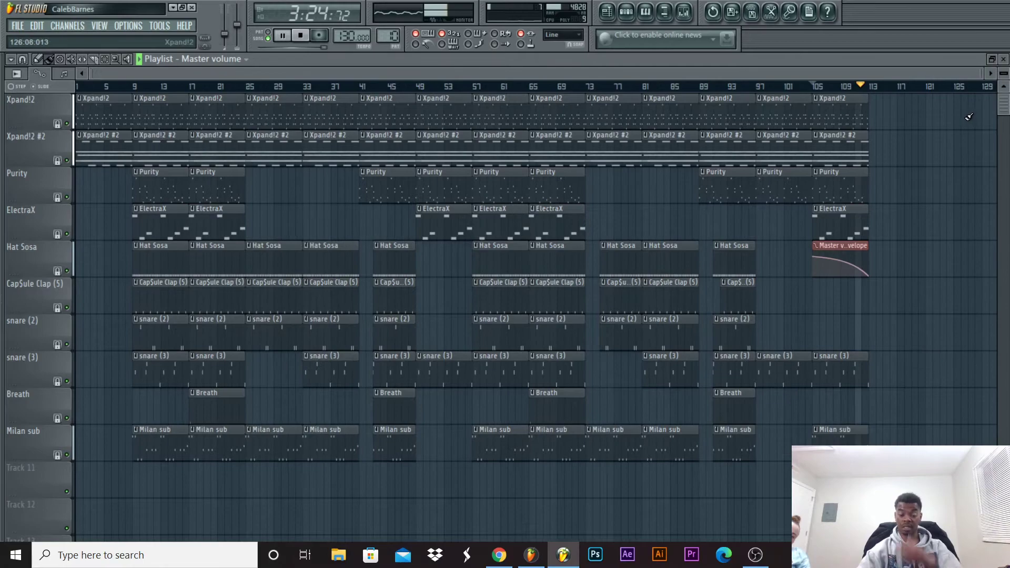
pyautogui.press('space')
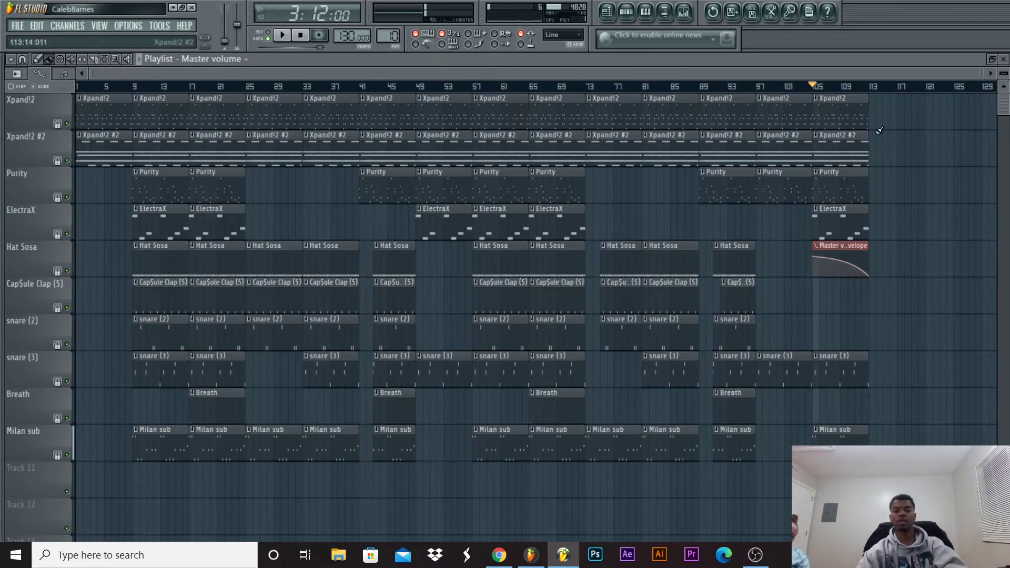
# Select all pattern clips on the Xpand!2, Xpand!2 #2, Hat Sosa, Cap$ule Clap (5) and Milan sub tracks.
pyautogui.moveTo(893, 94); pyautogui.dragTo(85, 154)
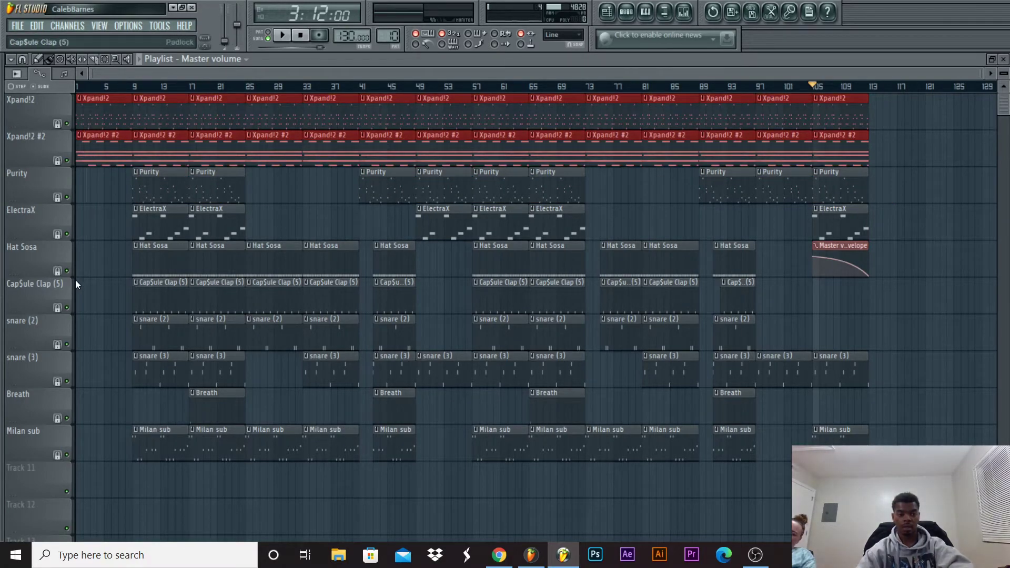
pyautogui.moveTo(115, 258); pyautogui.dragTo(768, 276)
pyautogui.moveTo(93, 277); pyautogui.dragTo(761, 314)
pyautogui.moveTo(105, 486); pyautogui.dragTo(922, 457)
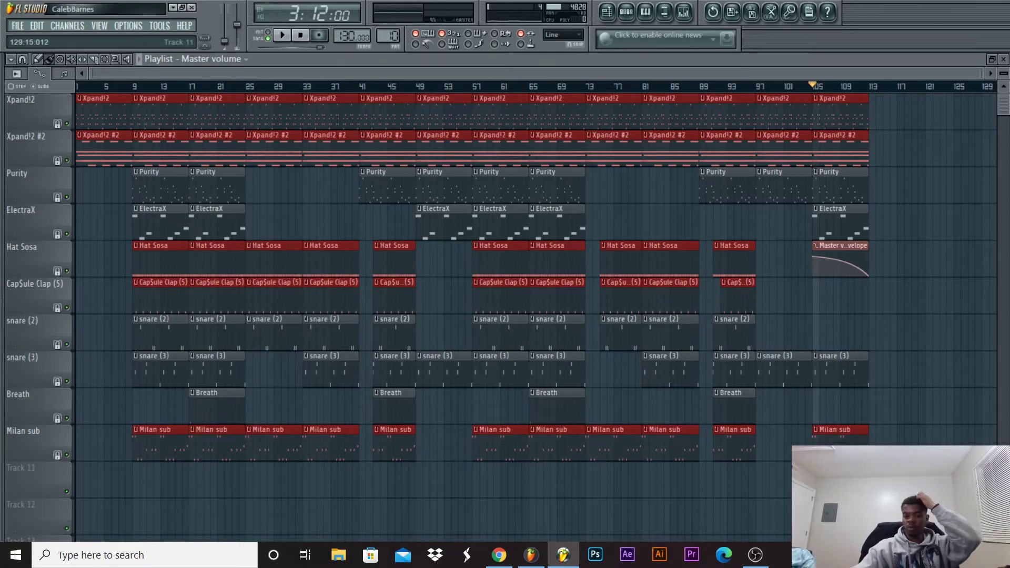
# Switch to Chrome and open the YouTube video "How Still Countin/Lüh Crank by Yeat was made (FL Studio remake)" in a new tab.
pyautogui.click(499, 555)
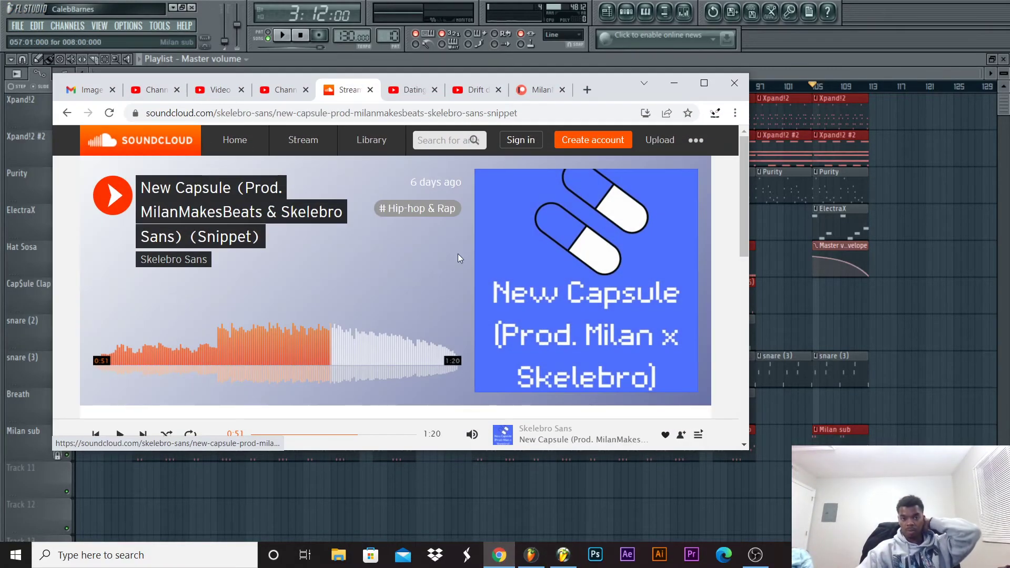
pyautogui.click(534, 90)
pyautogui.click(472, 90)
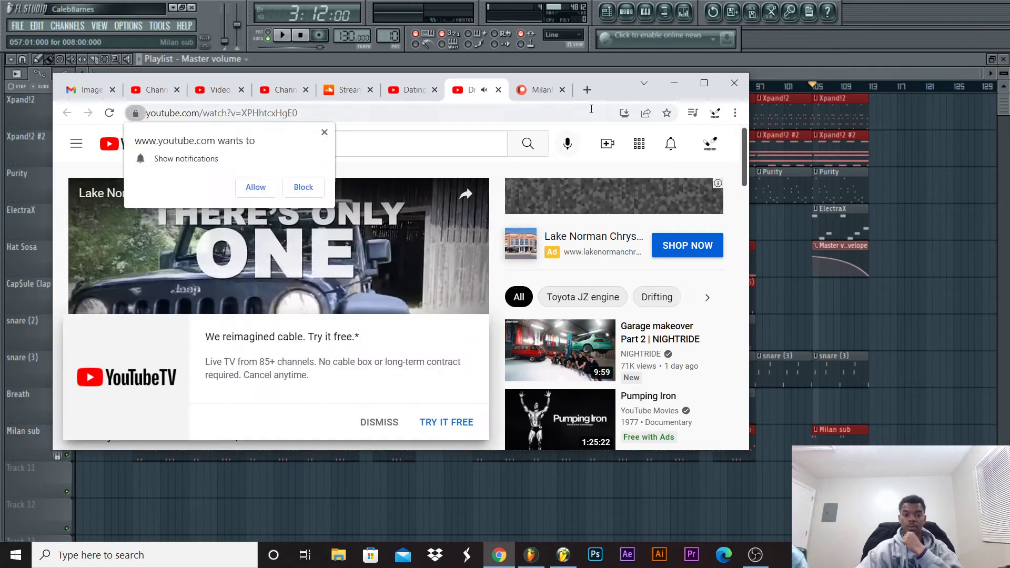
pyautogui.click(587, 91)
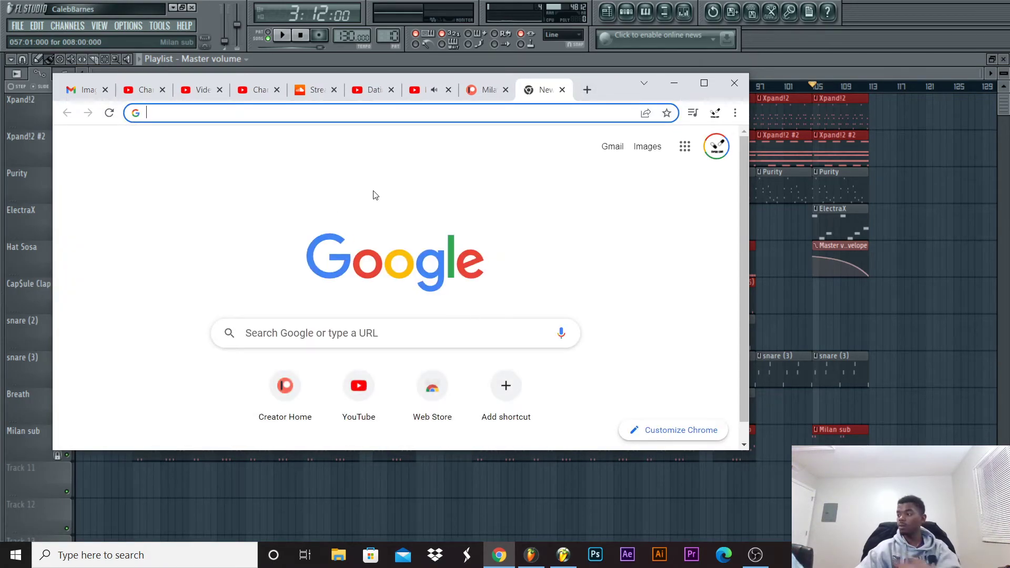
pyautogui.click(359, 388)
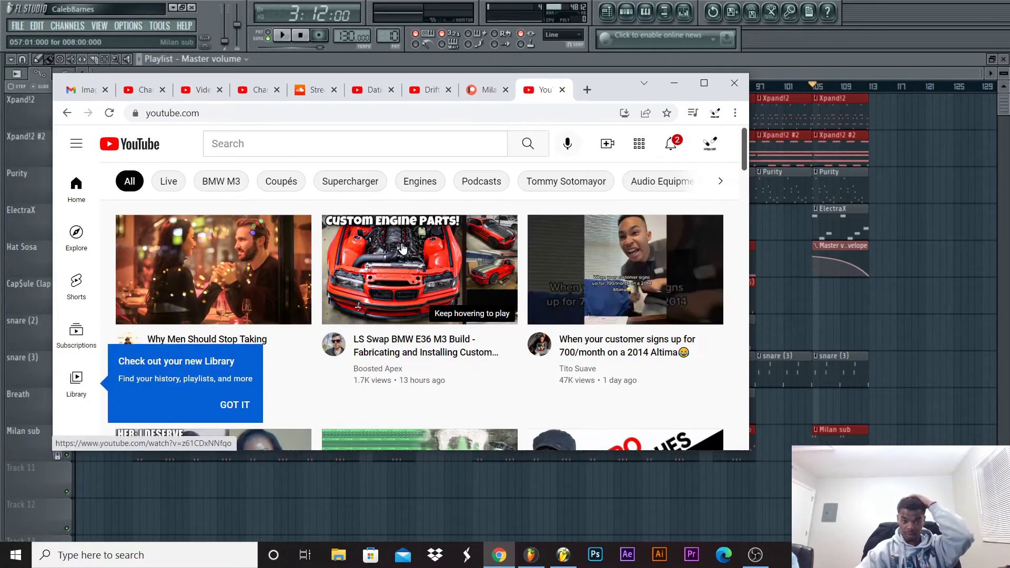
pyautogui.scroll(-3, 421, 316)
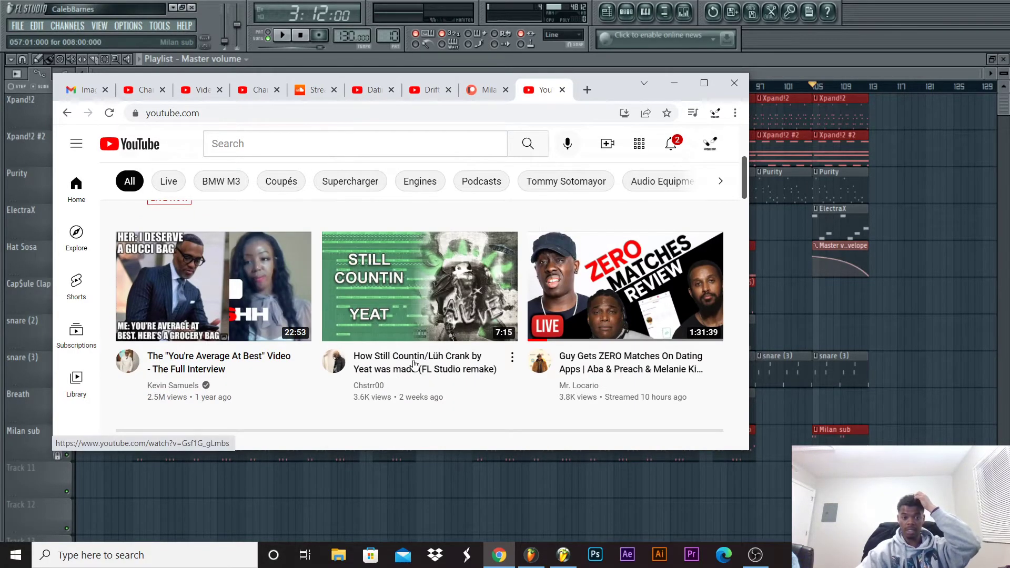
pyautogui.click(415, 317)
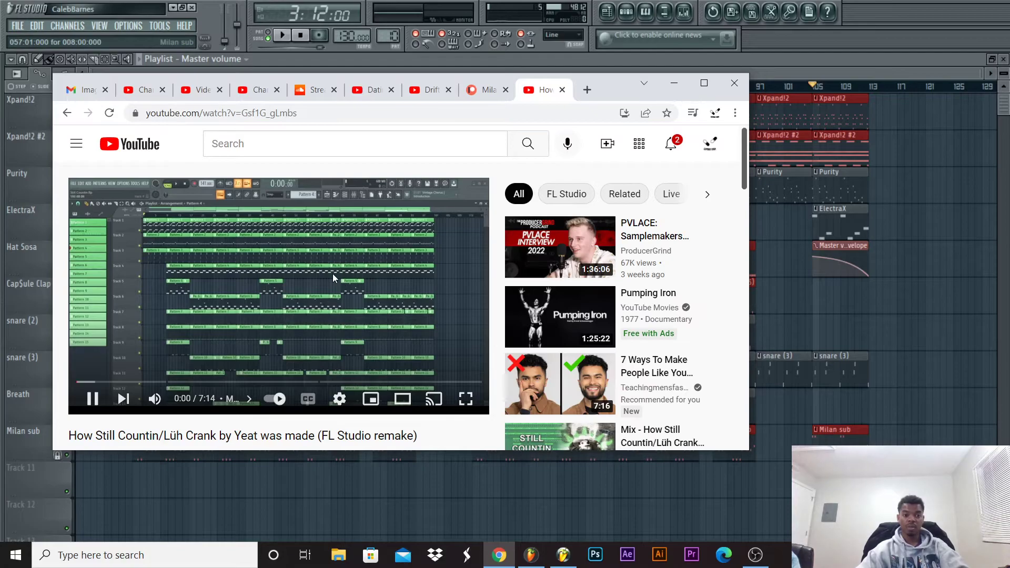
# Examine the remake's playlist arrangement in full screen with the video paused, and return to the FL Studio playlist.
pyautogui.click(466, 398)
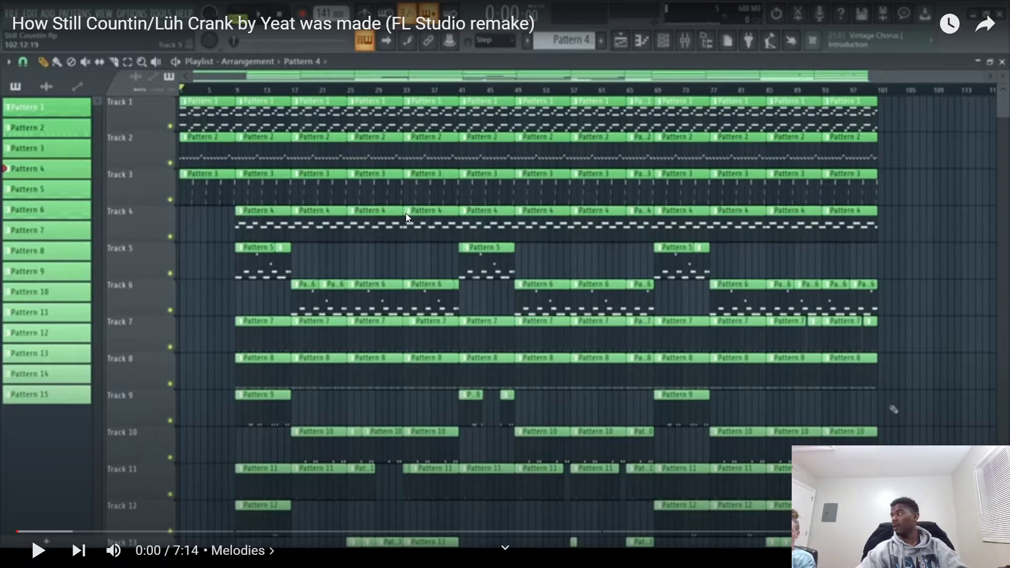
pyautogui.scroll(-3, 408, 201)
pyautogui.scroll(3, 410, 202)
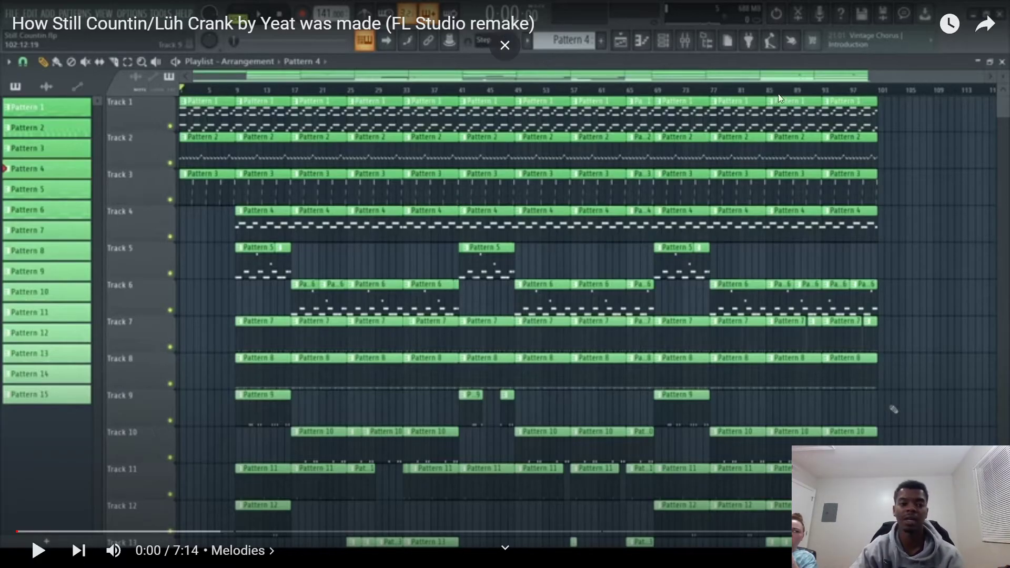
pyautogui.press('Escape')
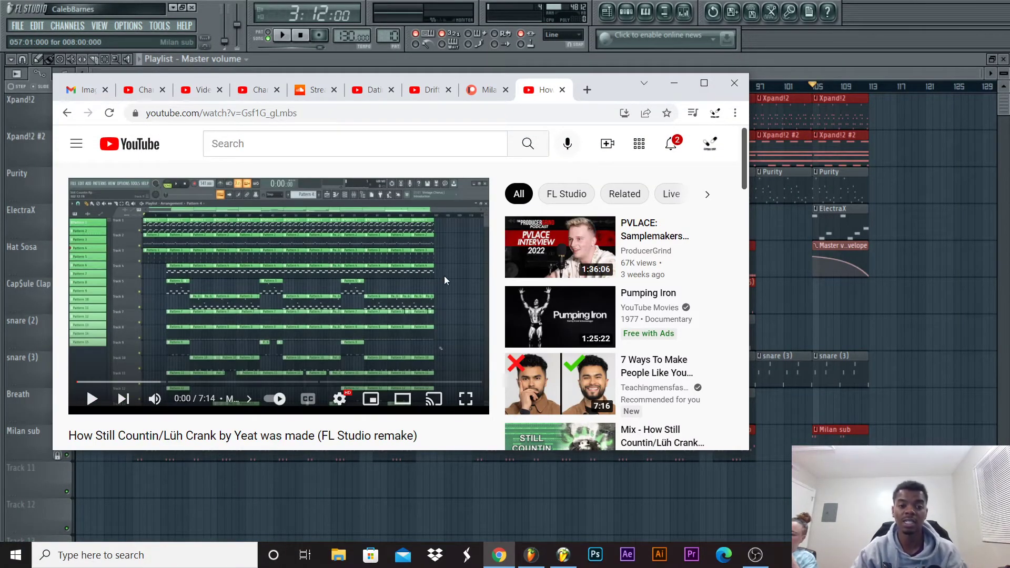
pyautogui.click(674, 83)
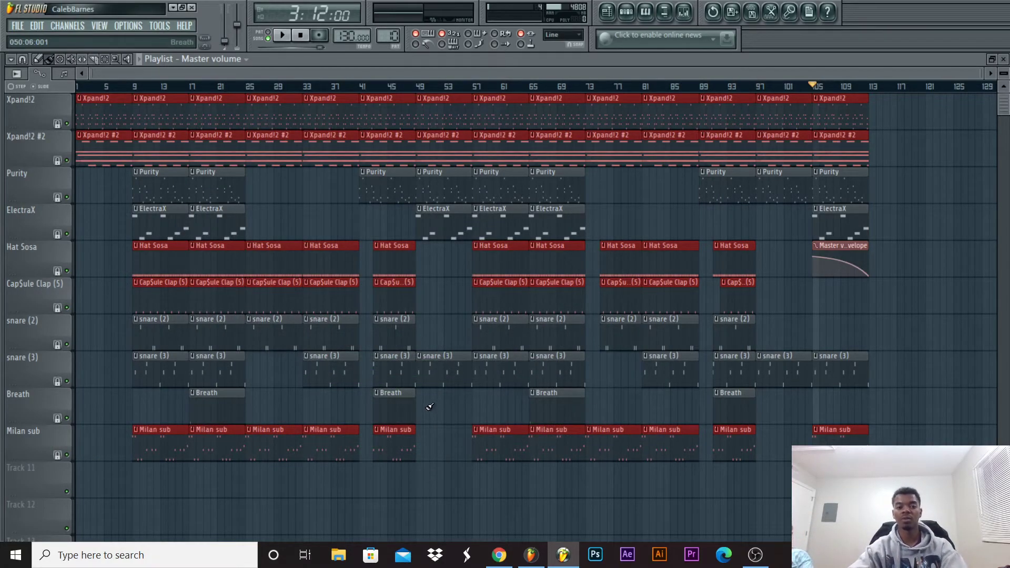
# Select the clips from bar 9 to 25 and from bar 25 to 57 to review the song sections, and clear the selection.
pyautogui.moveTo(146, 494); pyautogui.dragTo(210, 103)
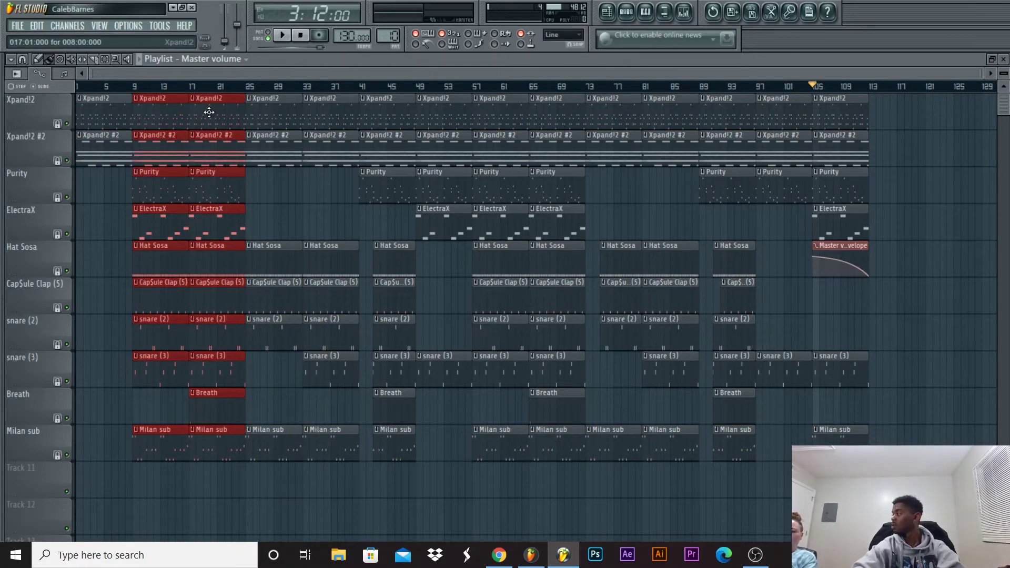
pyautogui.moveTo(273, 533); pyautogui.dragTo(437, 106)
pyautogui.scroll(1, 428, 460)
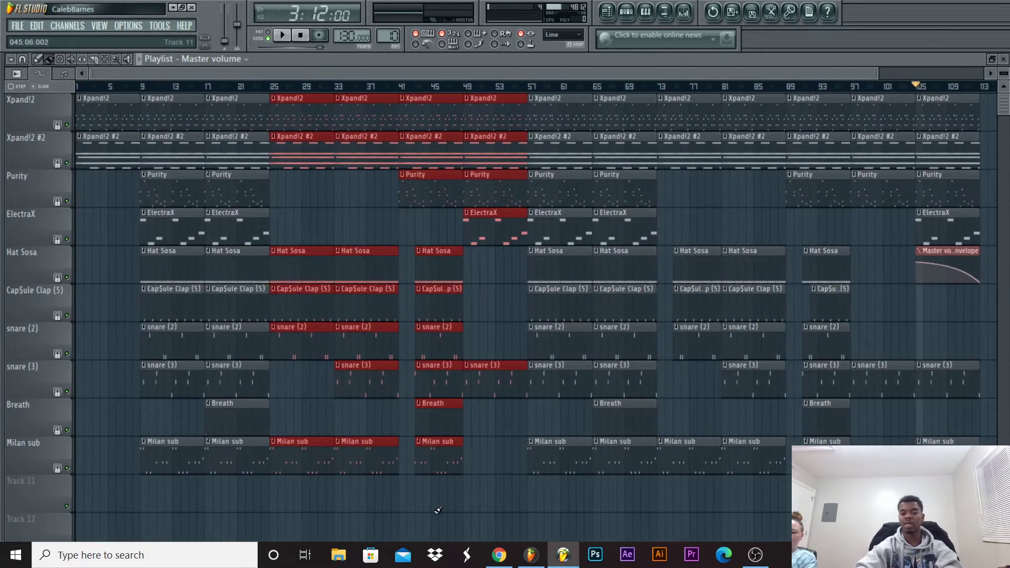
pyautogui.click(442, 500)
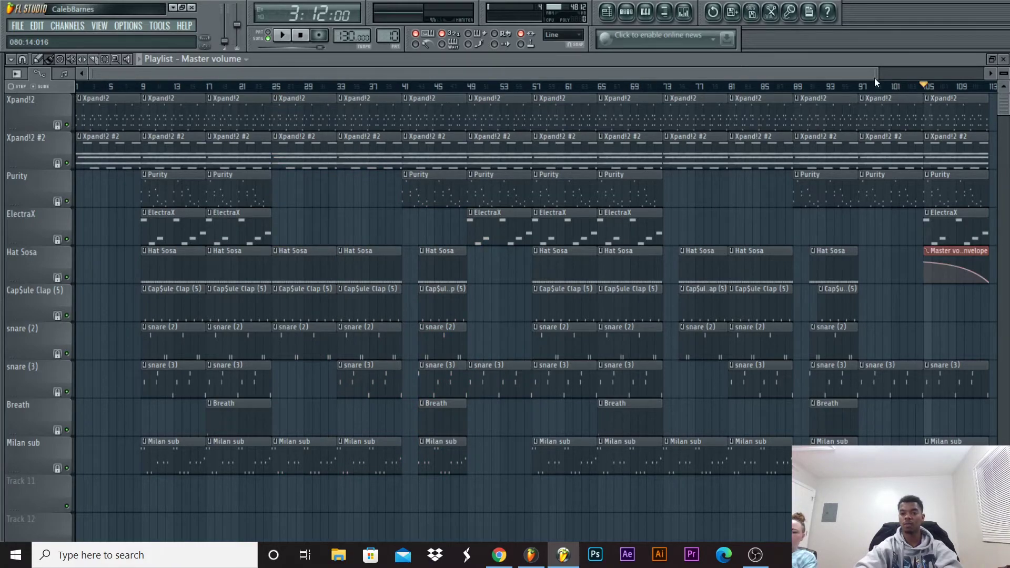
pyautogui.scroll(-1, 871, 103)
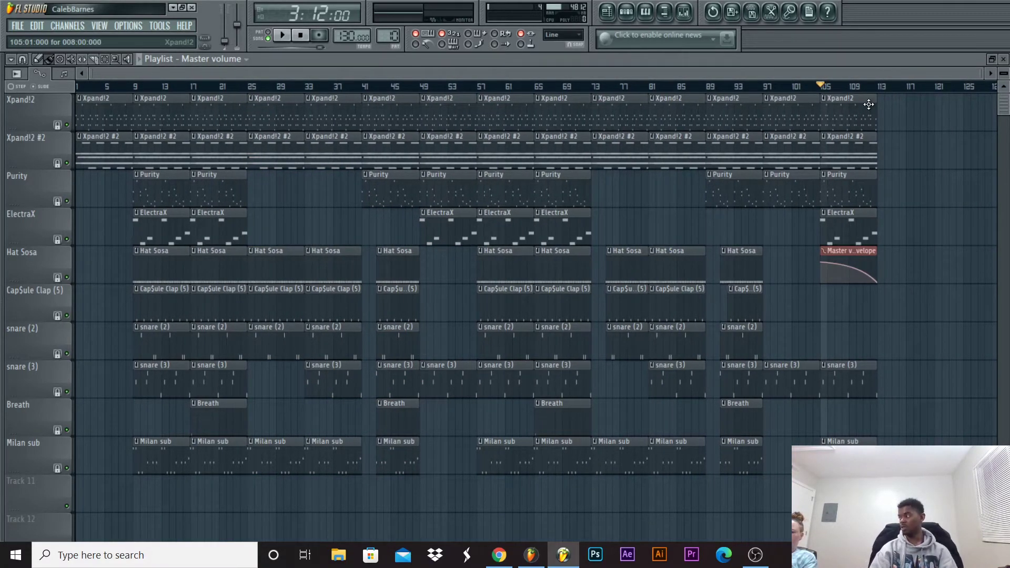